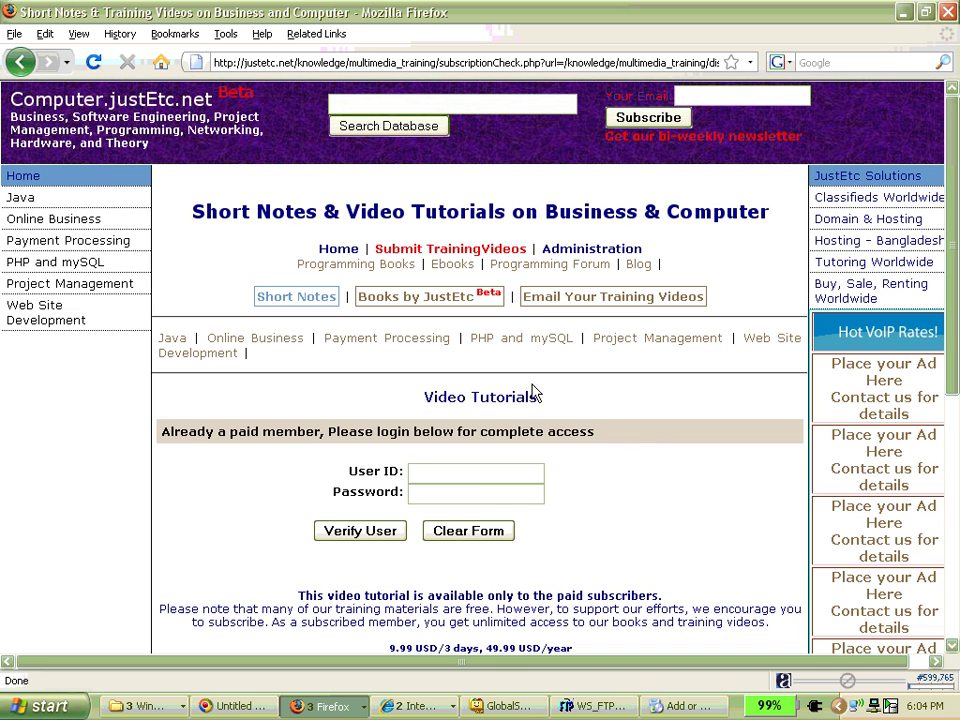
- Go back to the video tutorials index, then open the justetc.net Short Notes home page
click(338, 249)
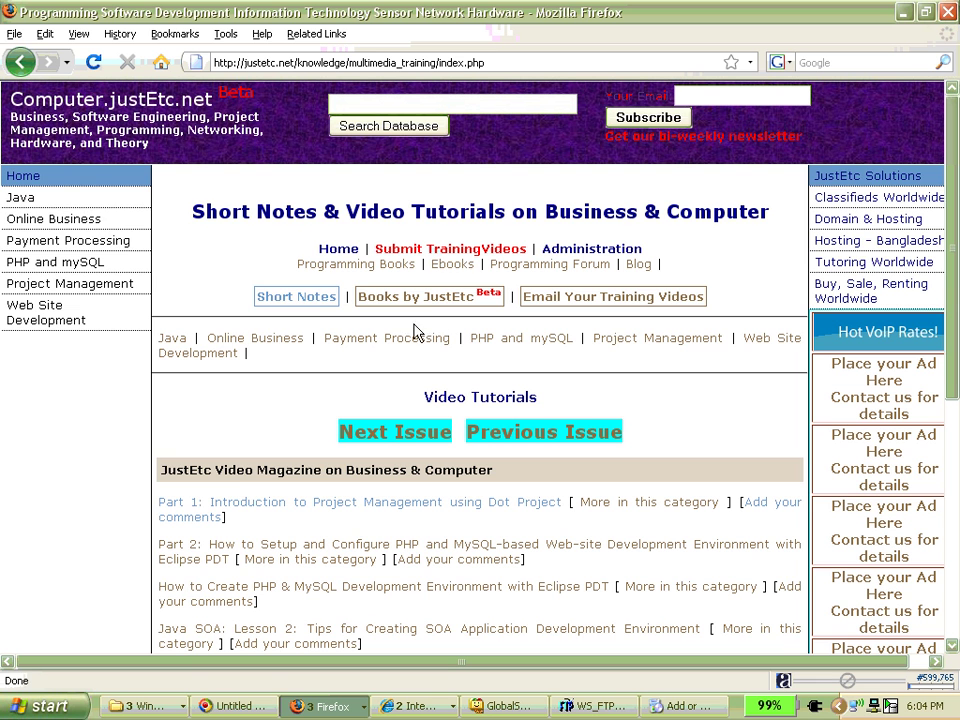
click(312, 297)
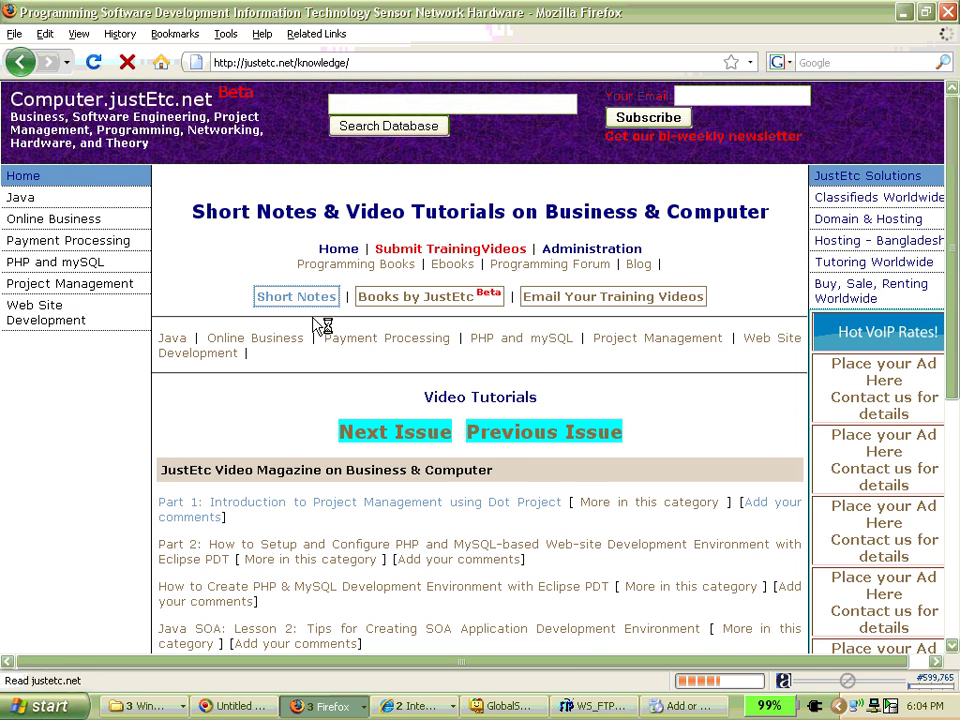
scroll(205, 300, down, 1)
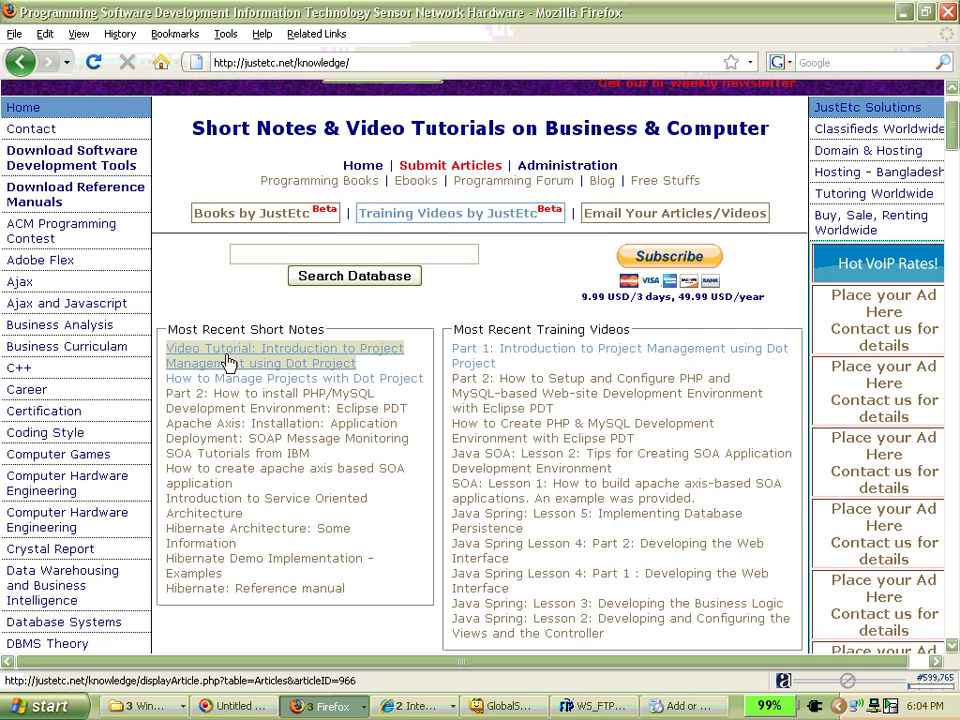
- Open the 'Introduction to Project Management' tutorial and its 'Short Notes on the Topics Discussed'
click(228, 363)
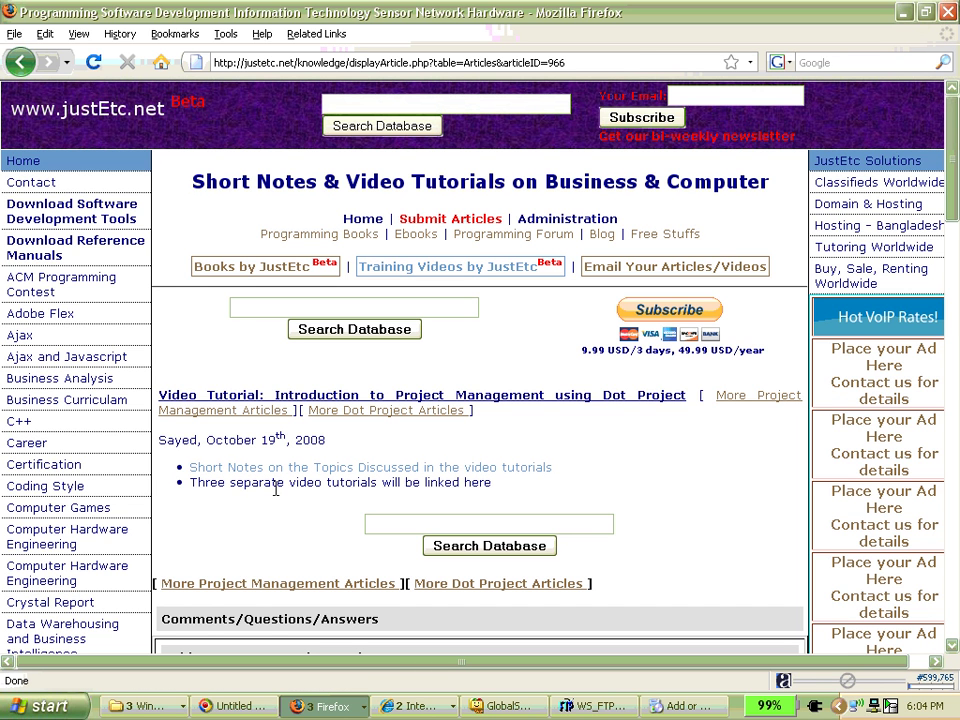
click(354, 468)
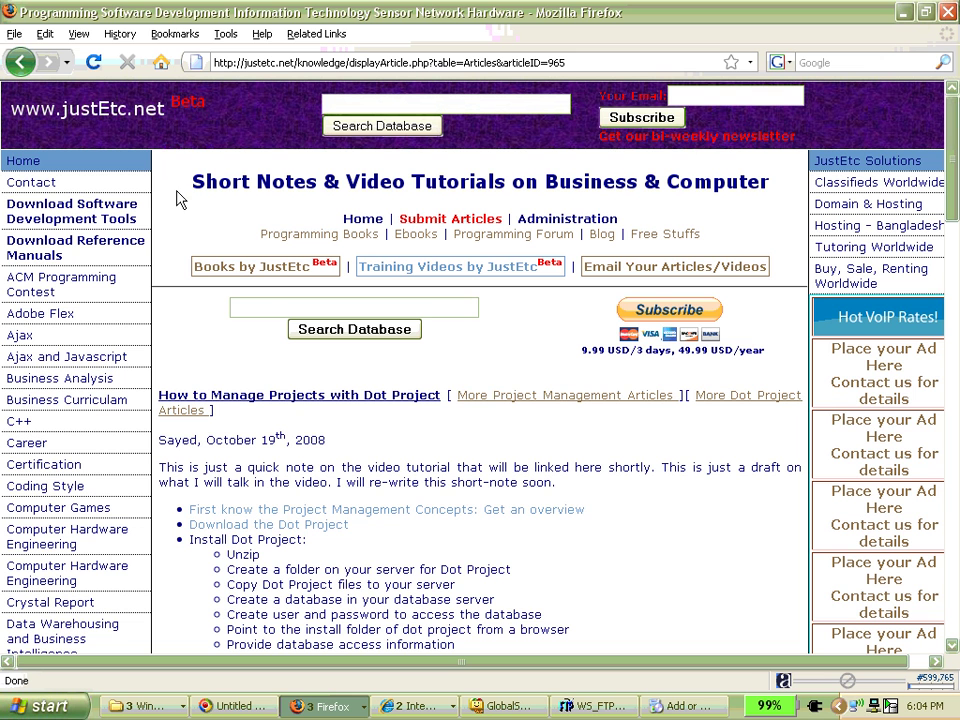
scroll(181, 193, down, 2)
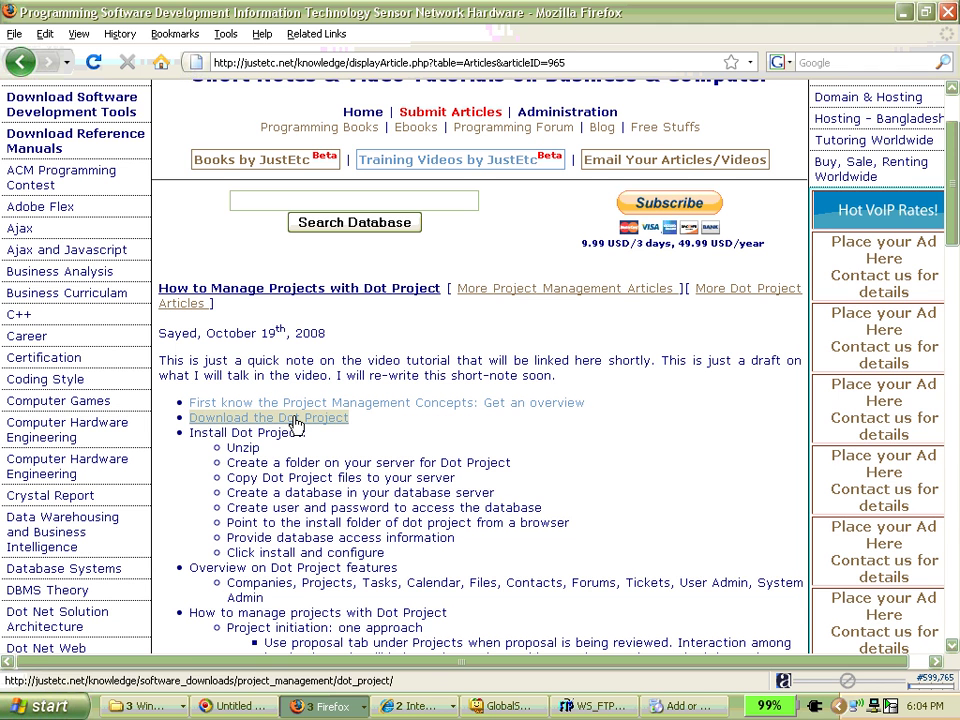
scroll(442, 445, down, 3)
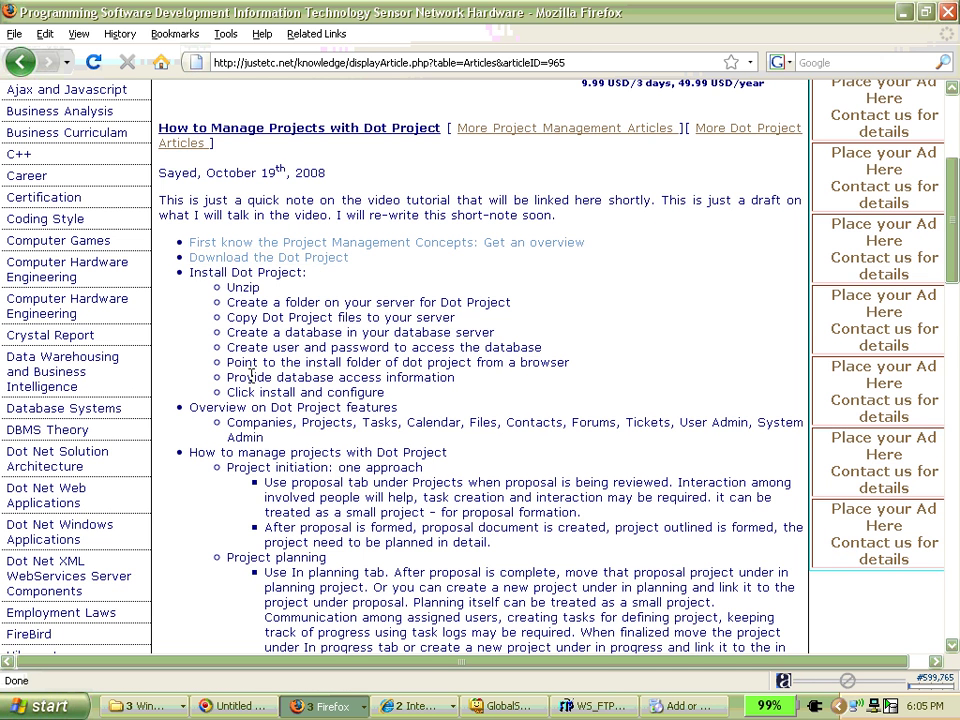
scroll(360, 393, down, 2)
- Highlight the install, features, project initiation and planning steps in the note
drag(270, 335, 180, 176)
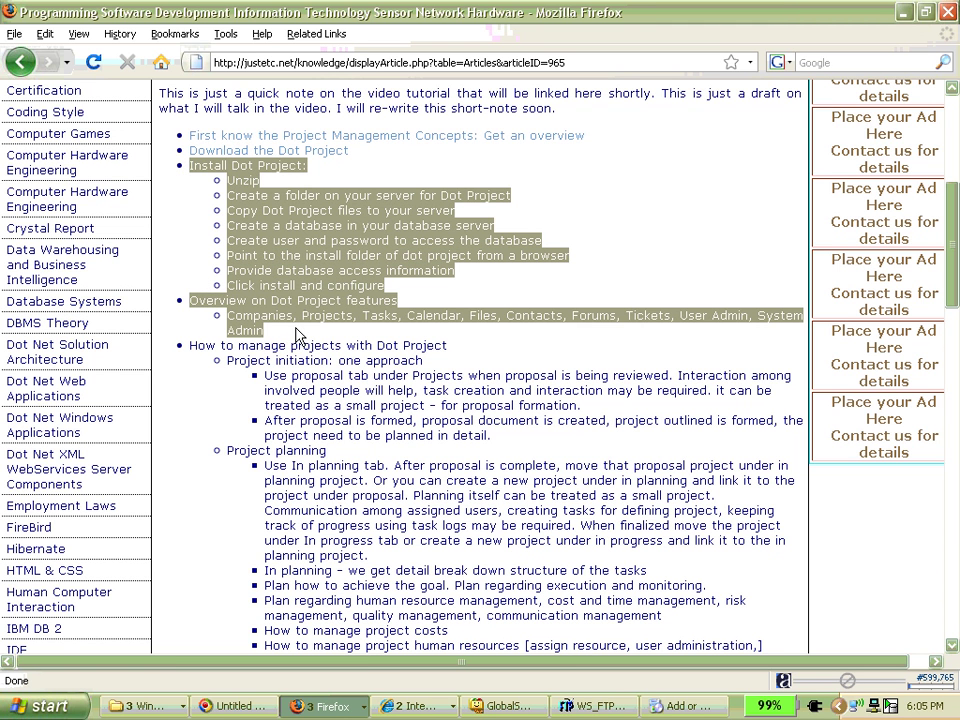
click(588, 313)
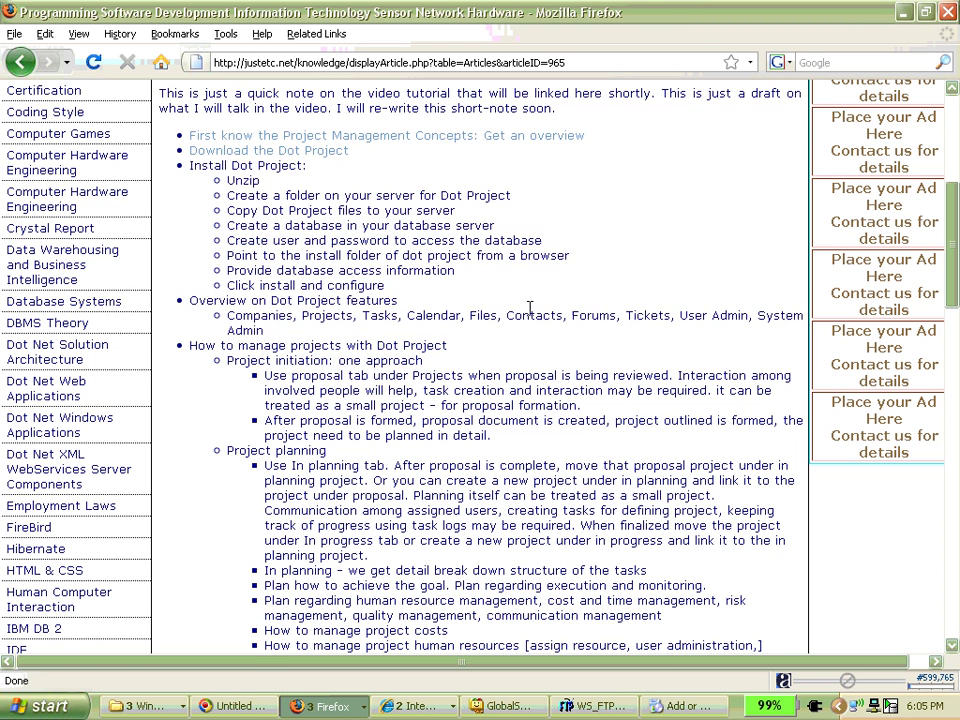
drag(188, 352, 215, 364)
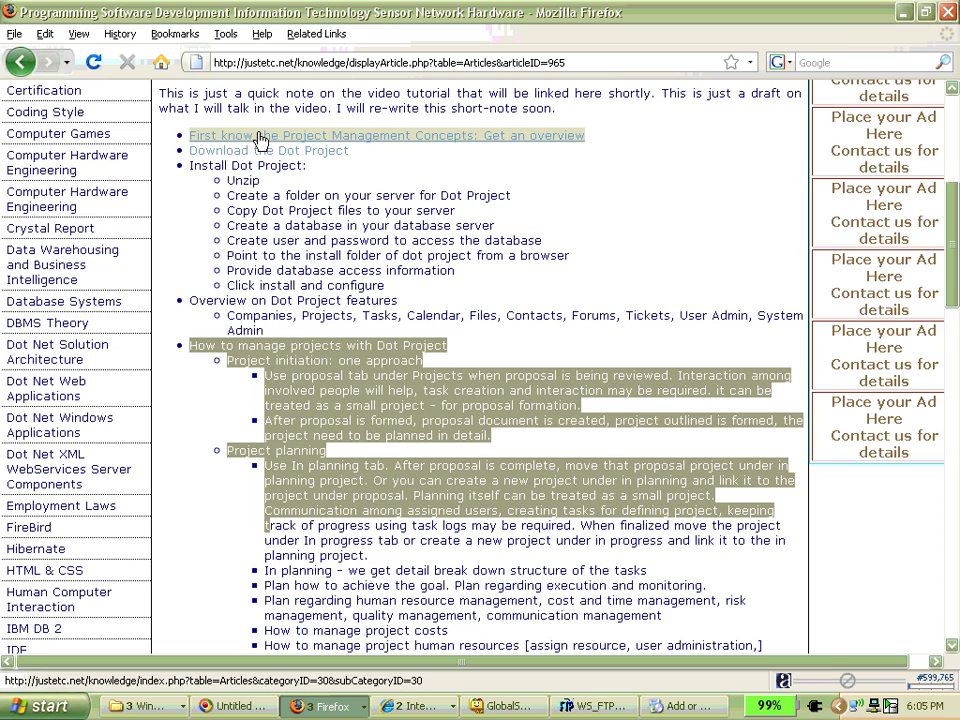
scroll(300, 180, up, 7)
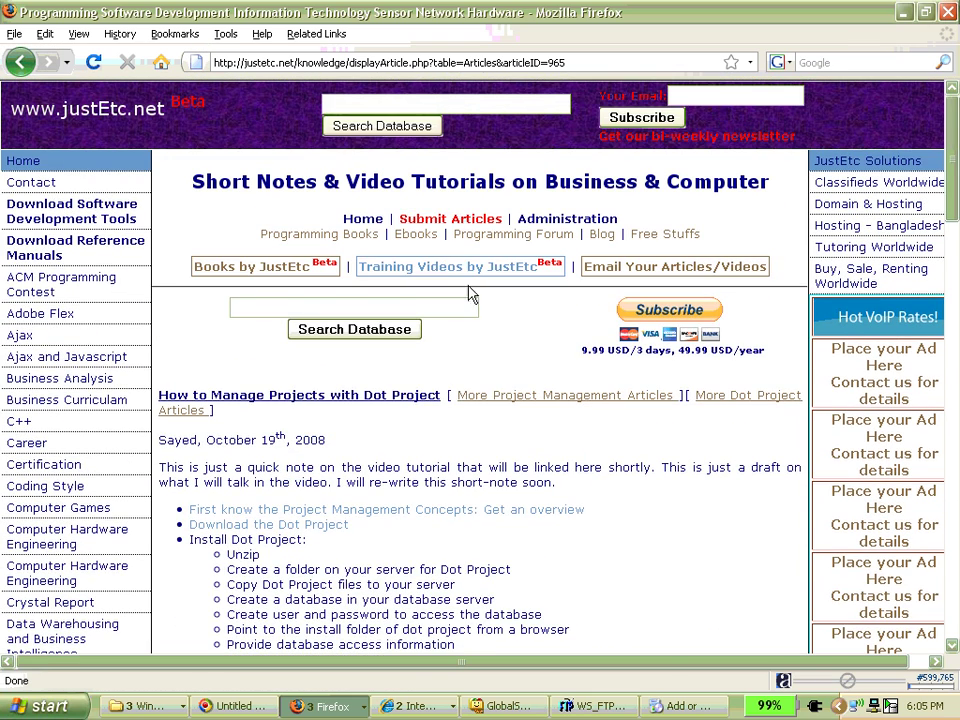
click(467, 270)
scroll(520, 380, down, 5)
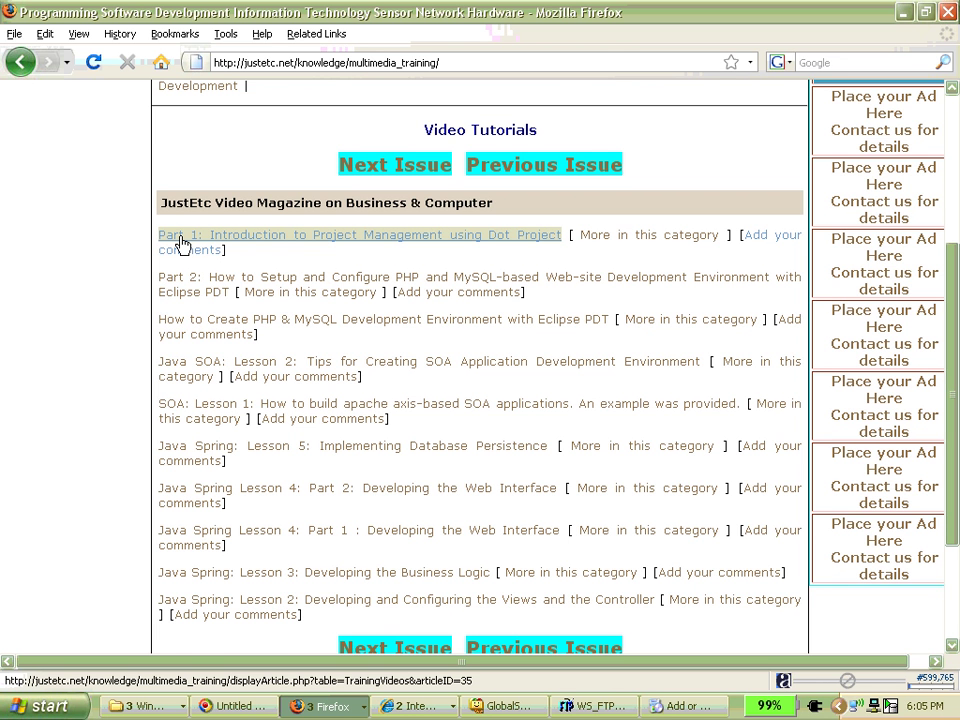
scroll(189, 249, up, 5)
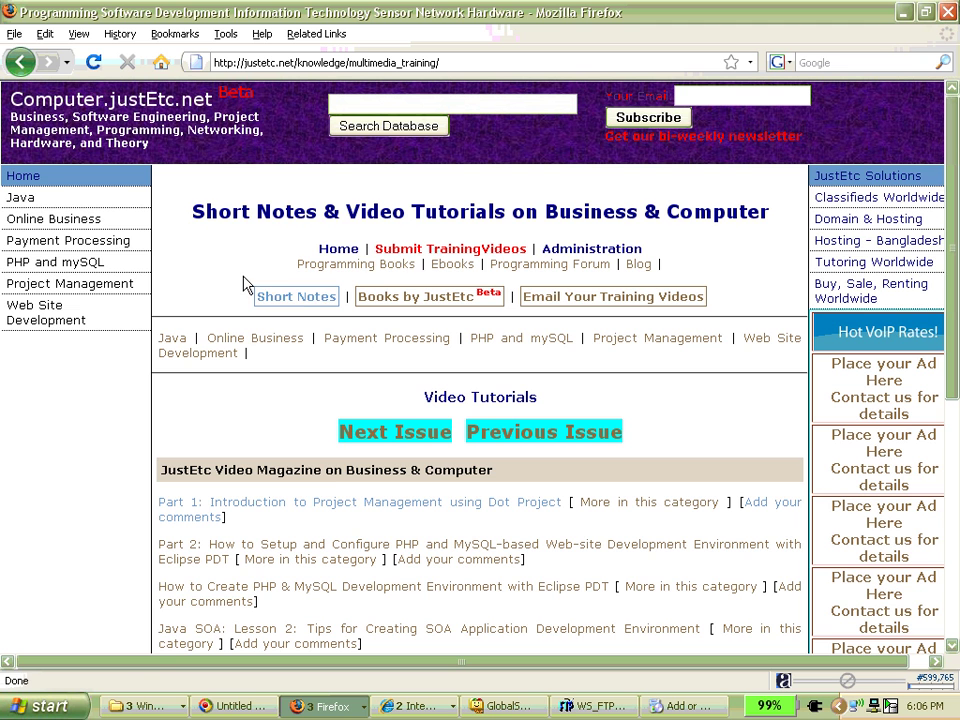
click(304, 298)
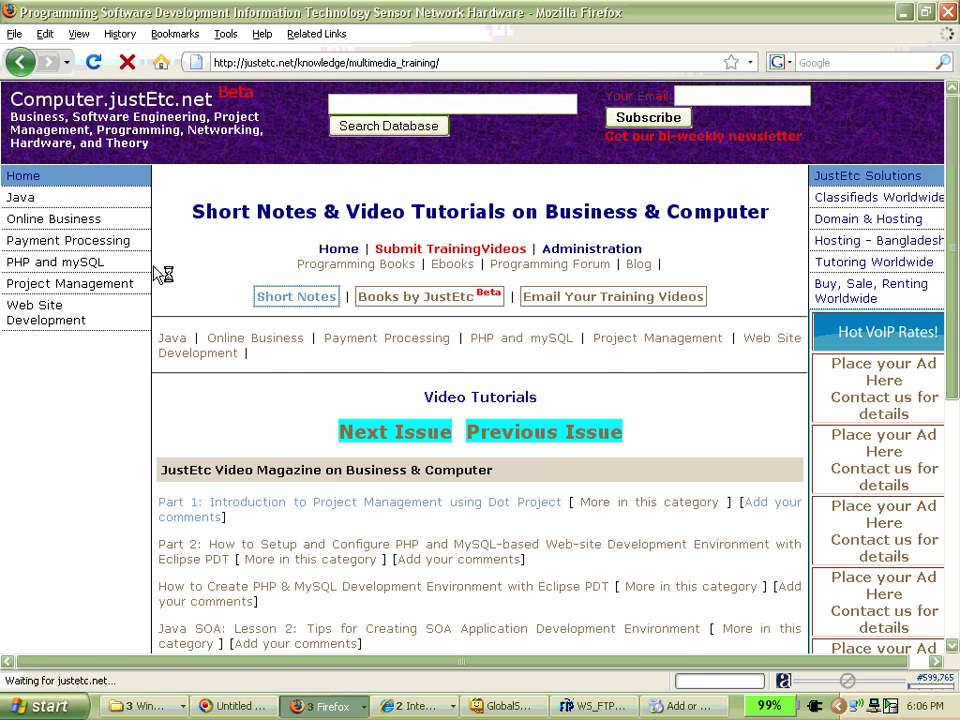
scroll(219, 275, down, 2)
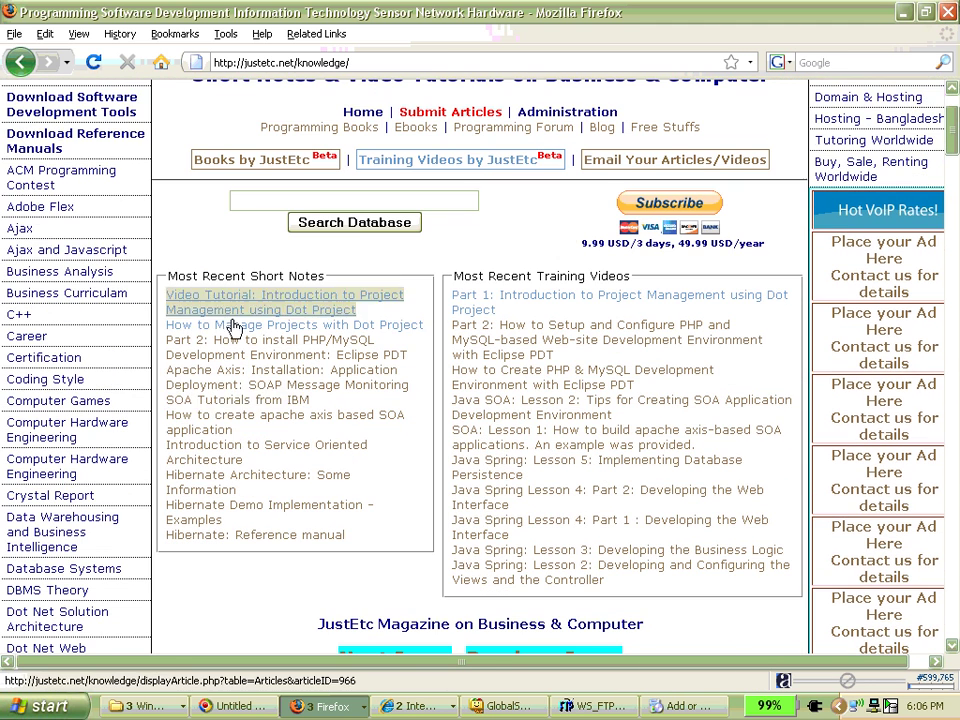
click(275, 308)
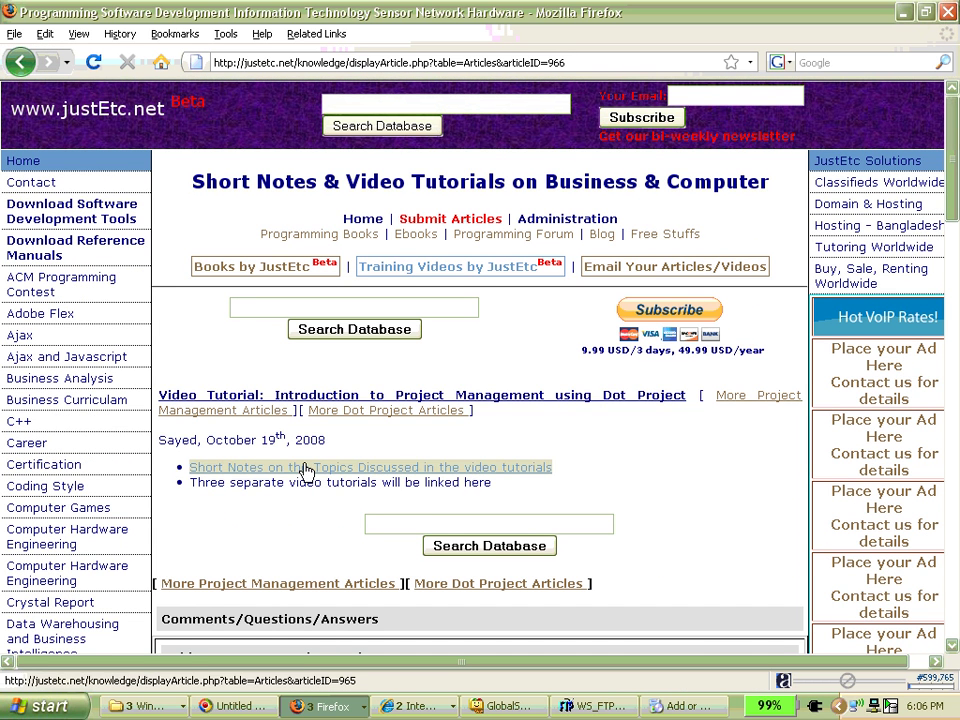
click(306, 470)
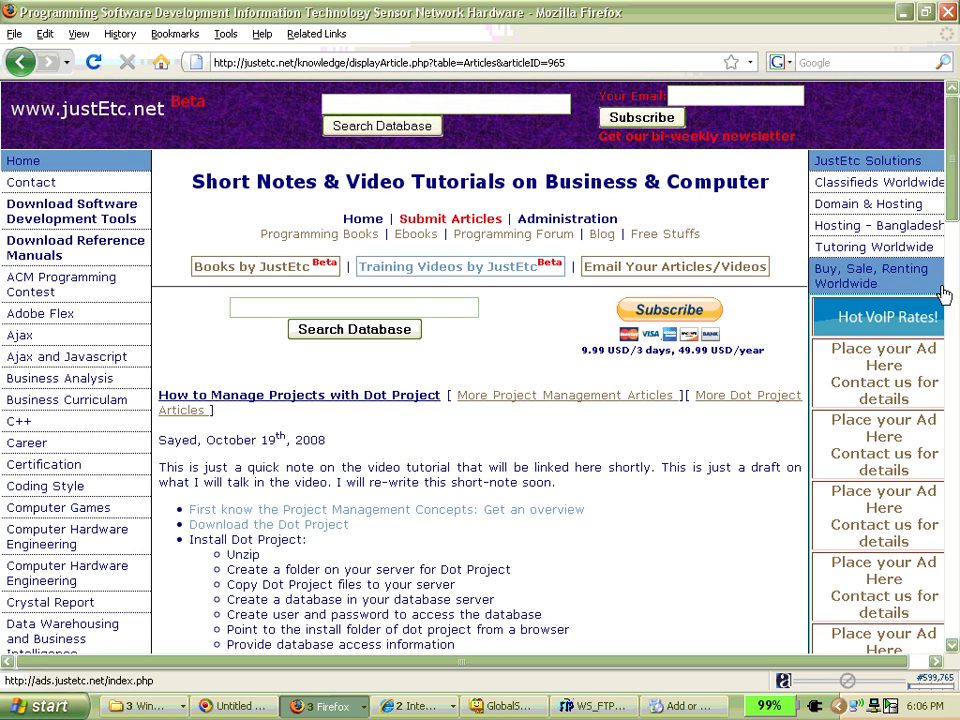
drag(437, 662, 456, 666)
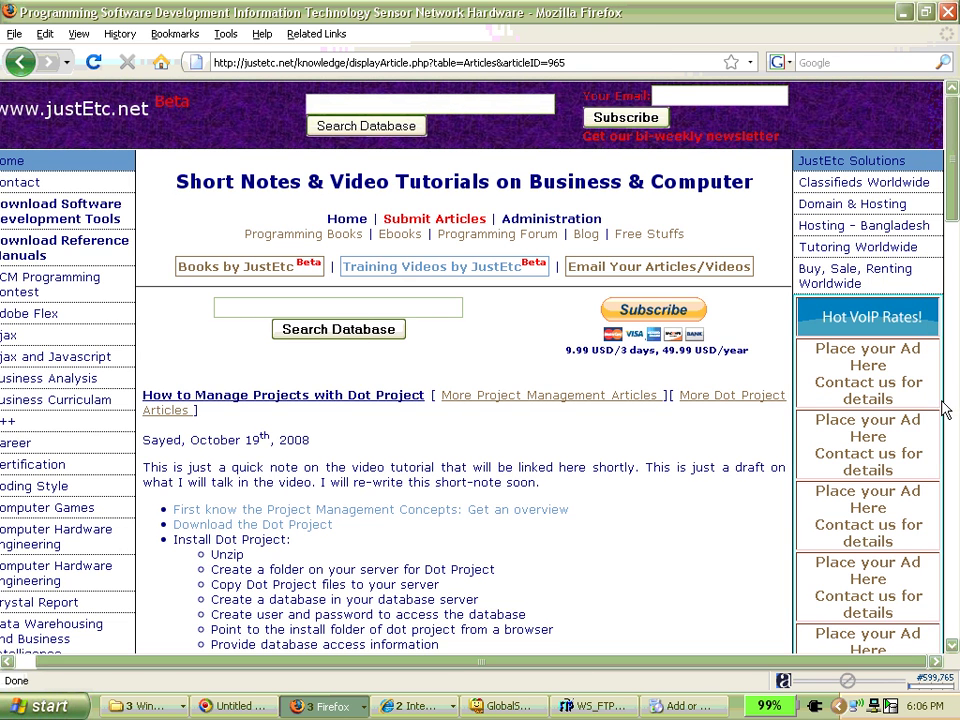
- Restore Firefox to a smaller window on the left side, then bring Internet Explorer forward
click(925, 12)
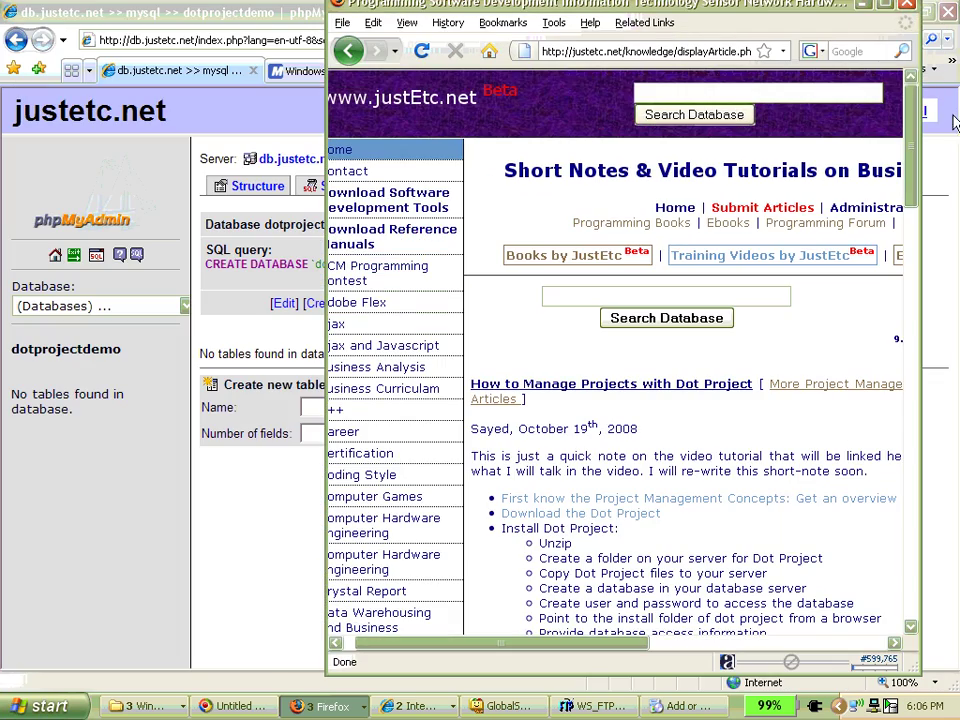
drag(550, 8, 224, 22)
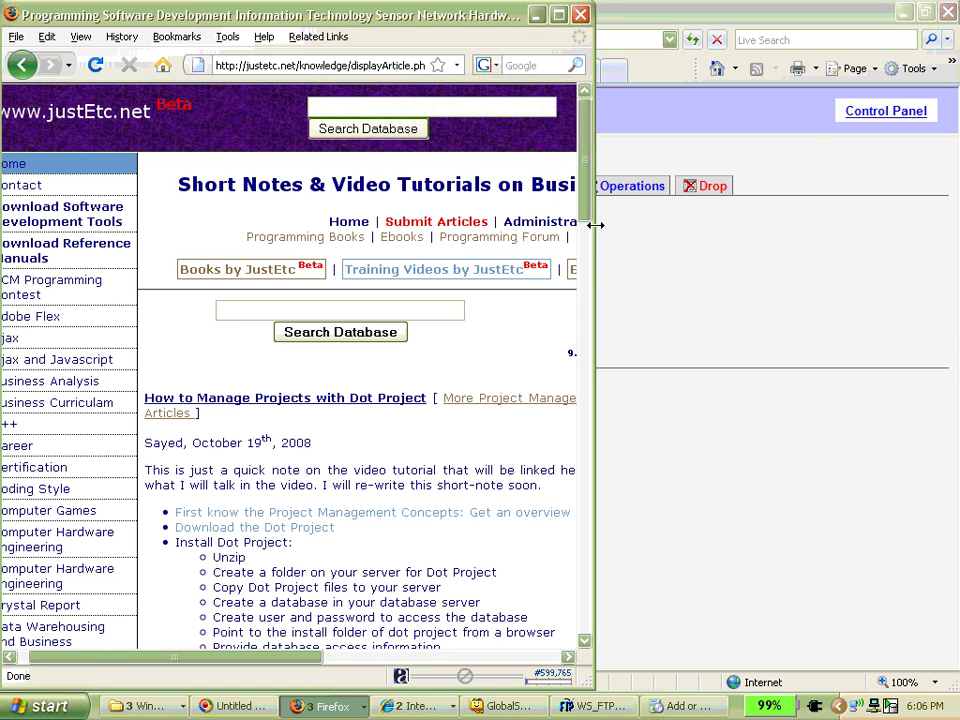
drag(595, 225, 430, 225)
drag(85, 660, 111, 663)
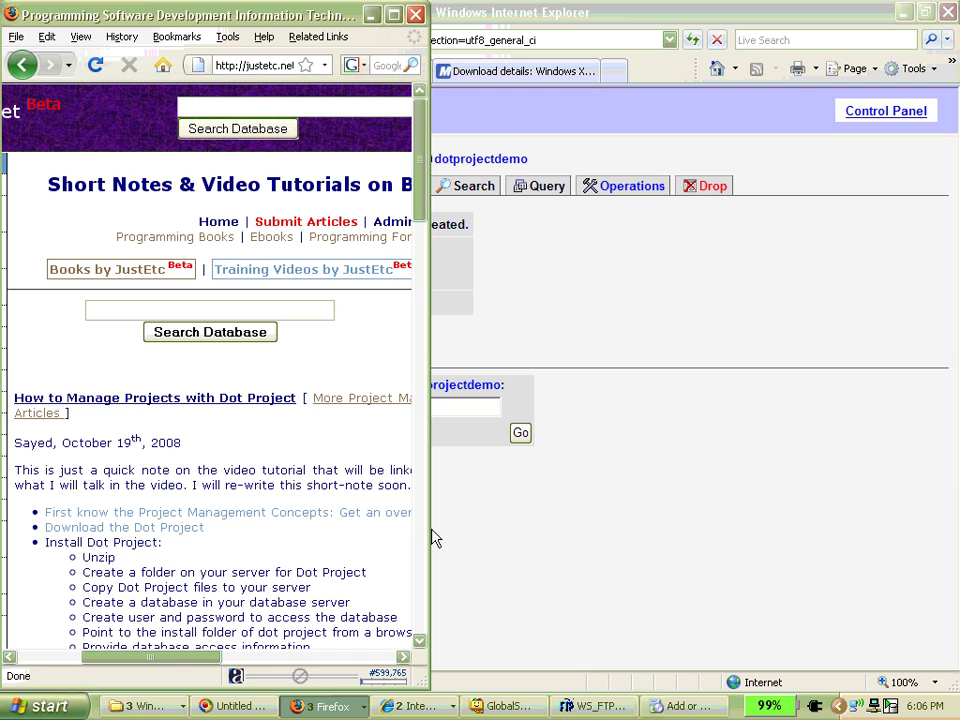
drag(429, 527, 503, 527)
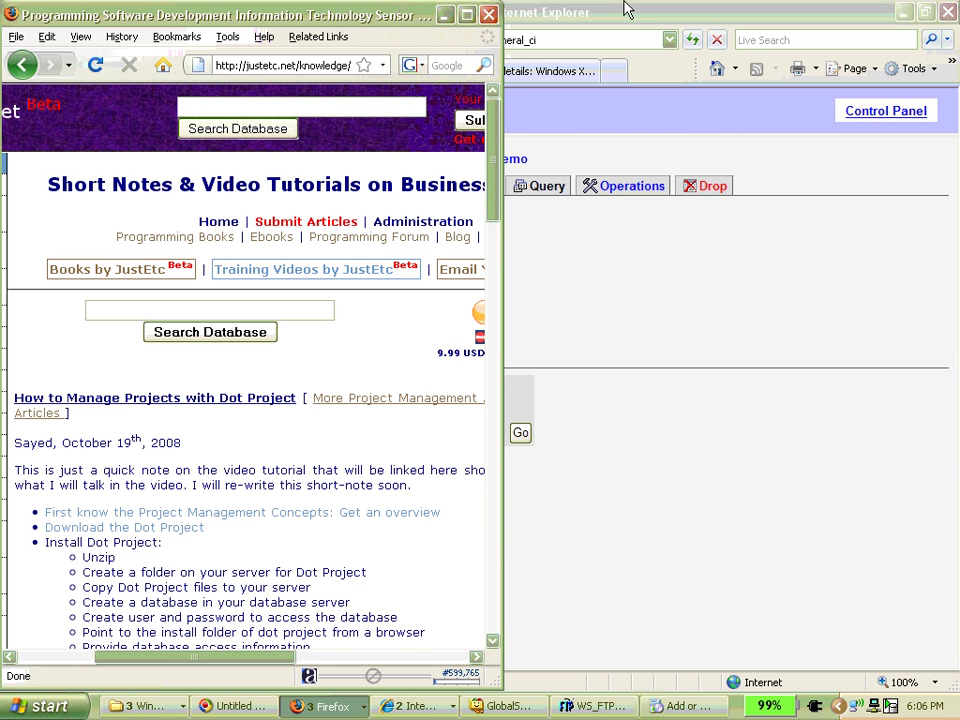
click(627, 10)
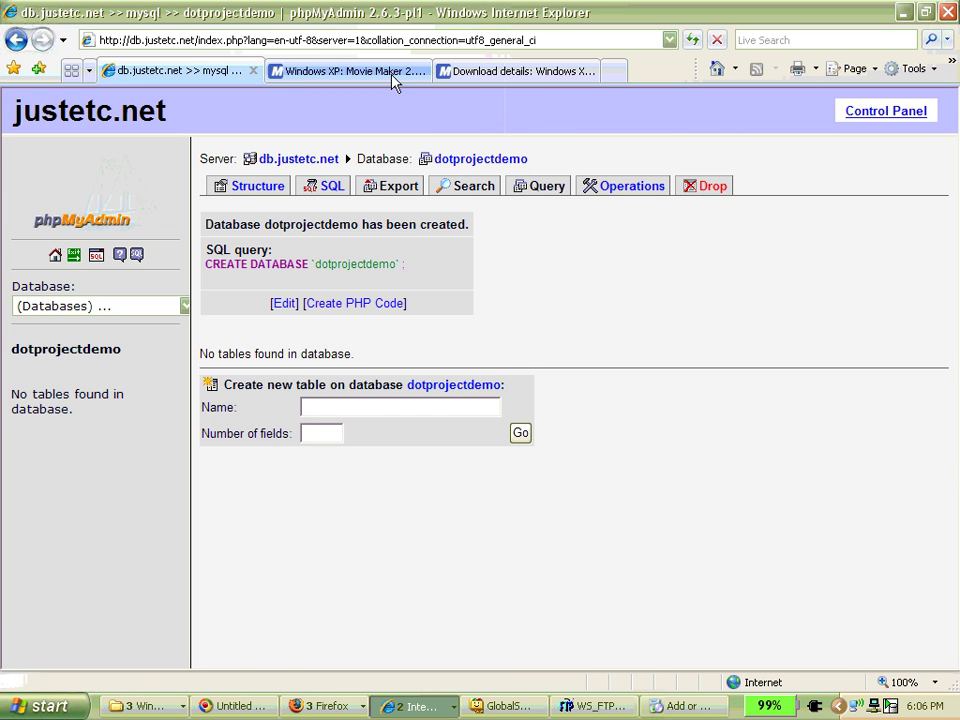
- Close the Movie Maker and phpMyAdmin tabs in Internet Explorer and dismiss the Download Center popup
click(336, 72)
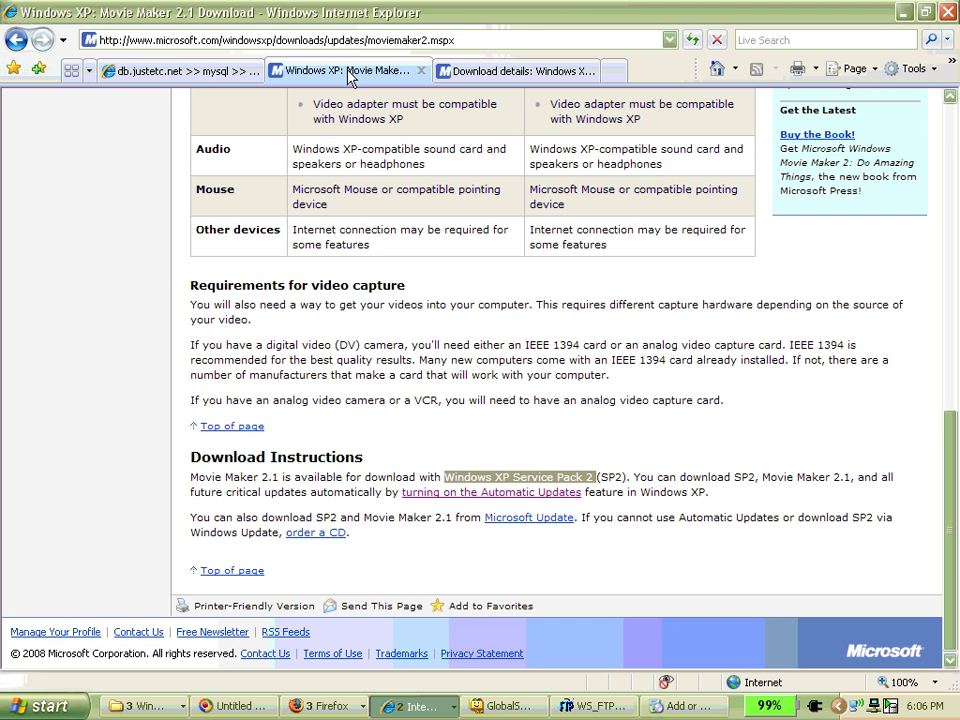
click(421, 70)
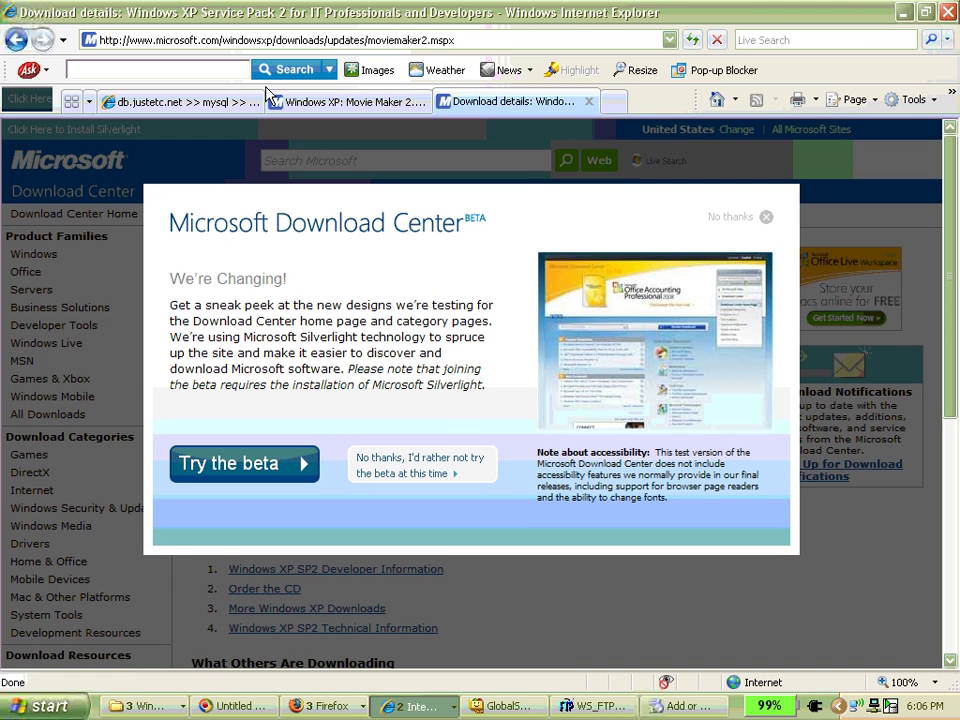
click(210, 74)
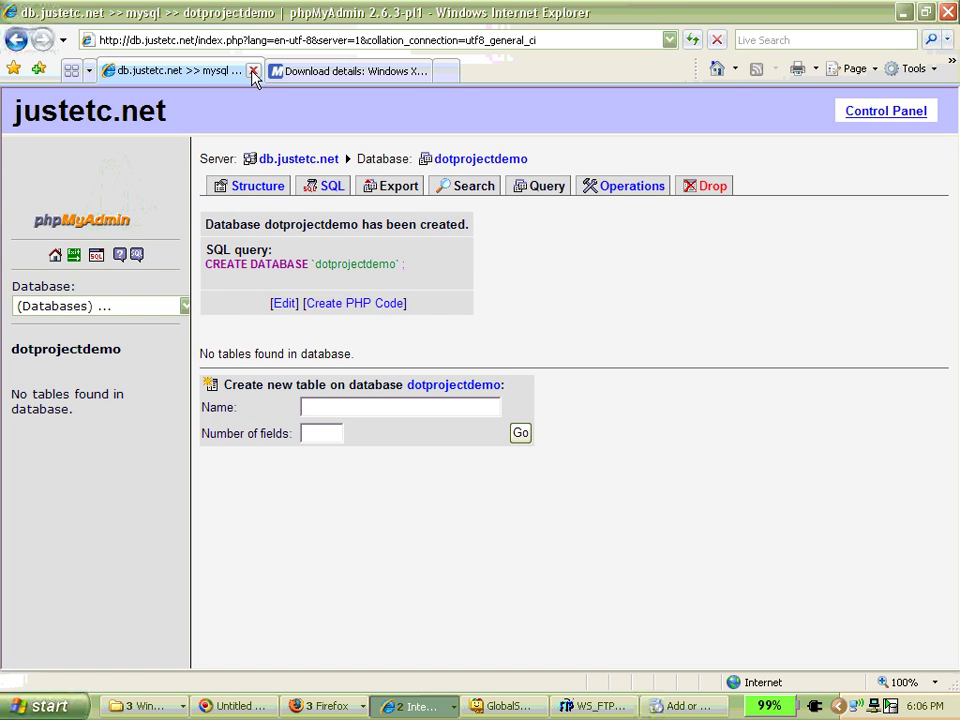
click(253, 70)
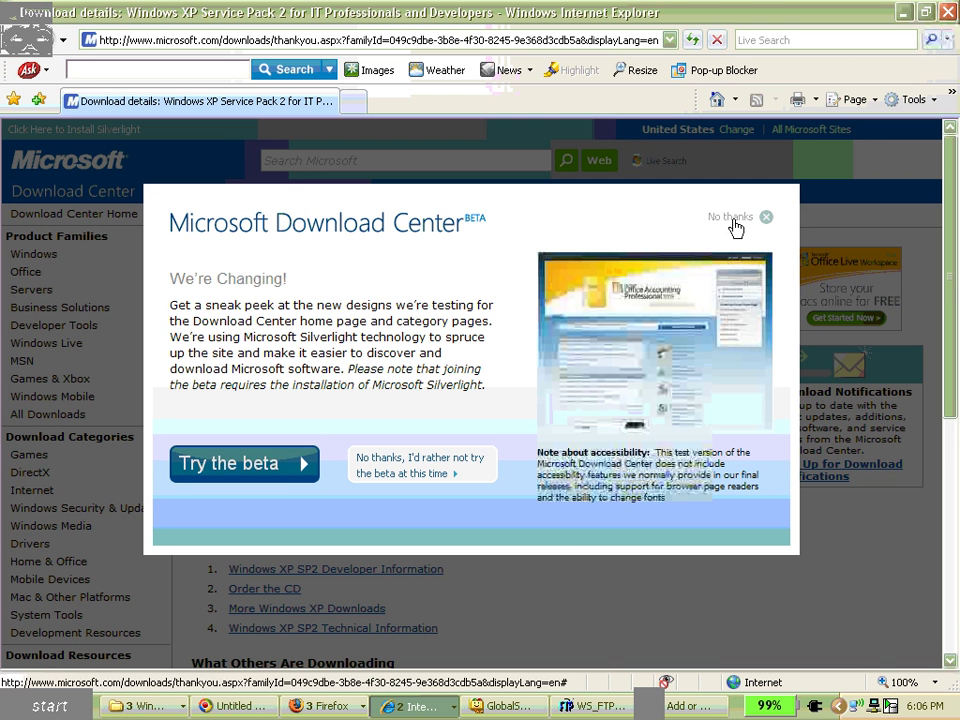
click(398, 150)
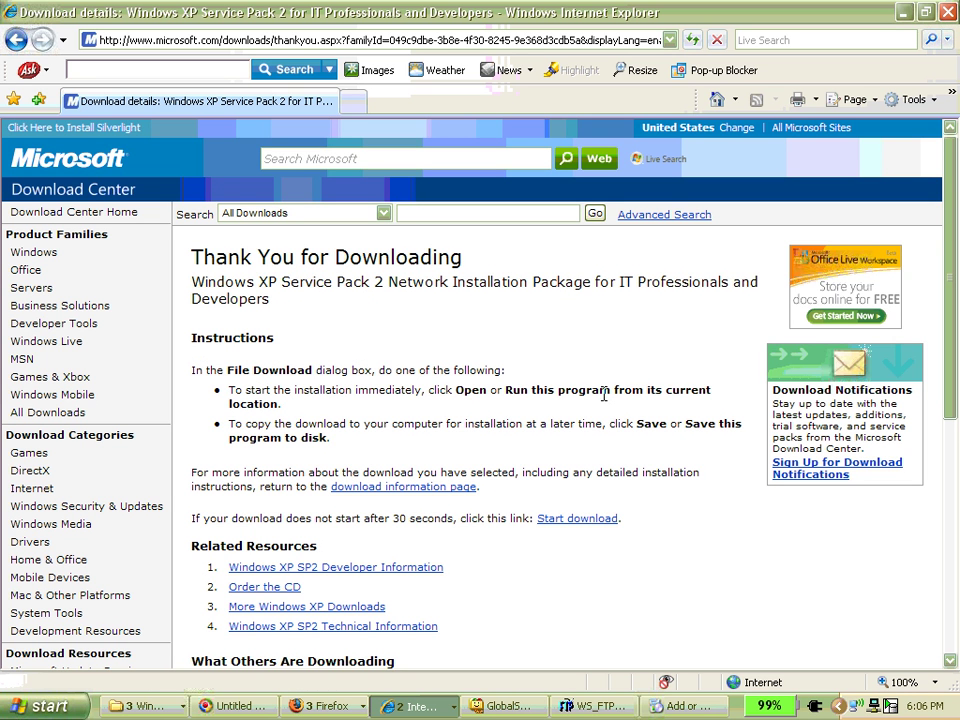
- Check the open Firefox and Internet Explorer windows, then minimize Internet Explorer
click(313, 707)
click(507, 571)
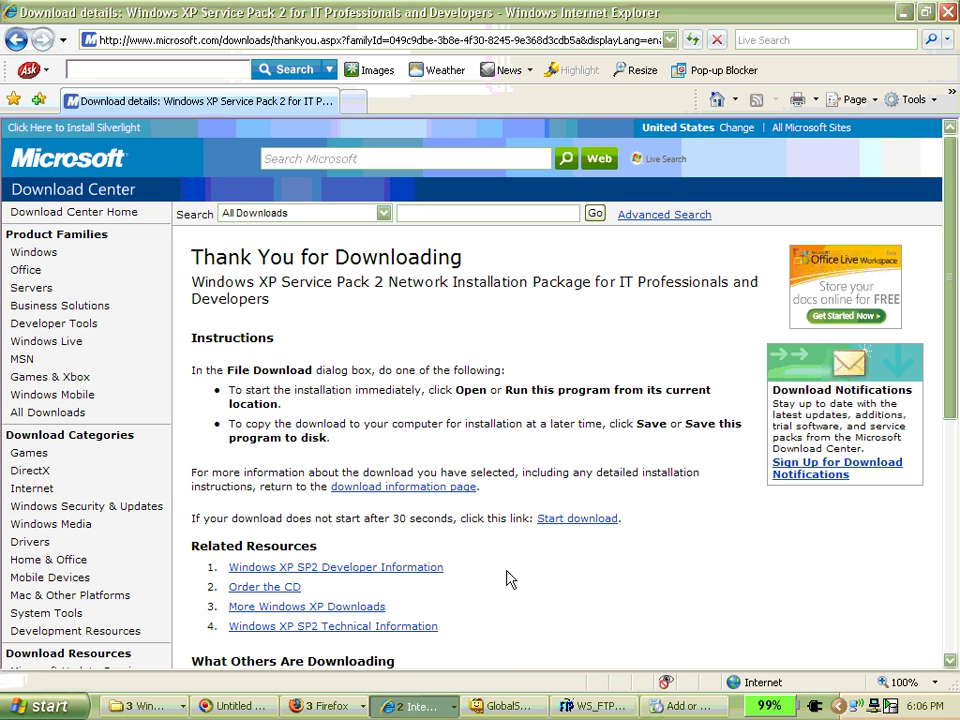
click(432, 706)
click(452, 326)
click(905, 11)
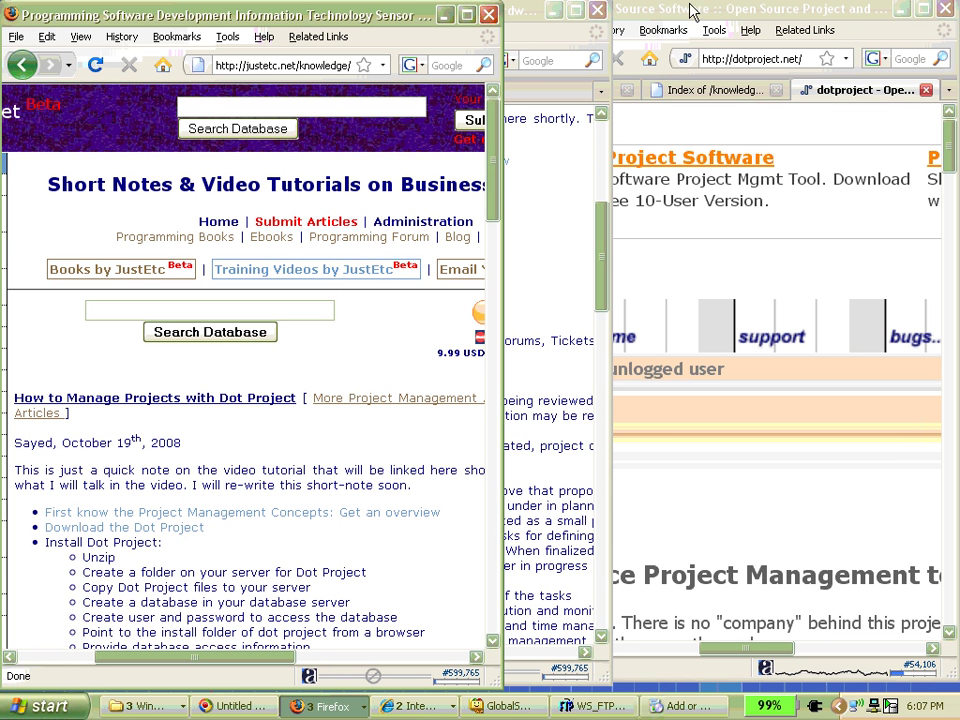
- Close the second Firefox window along with its three tabs
click(805, 14)
click(712, 90)
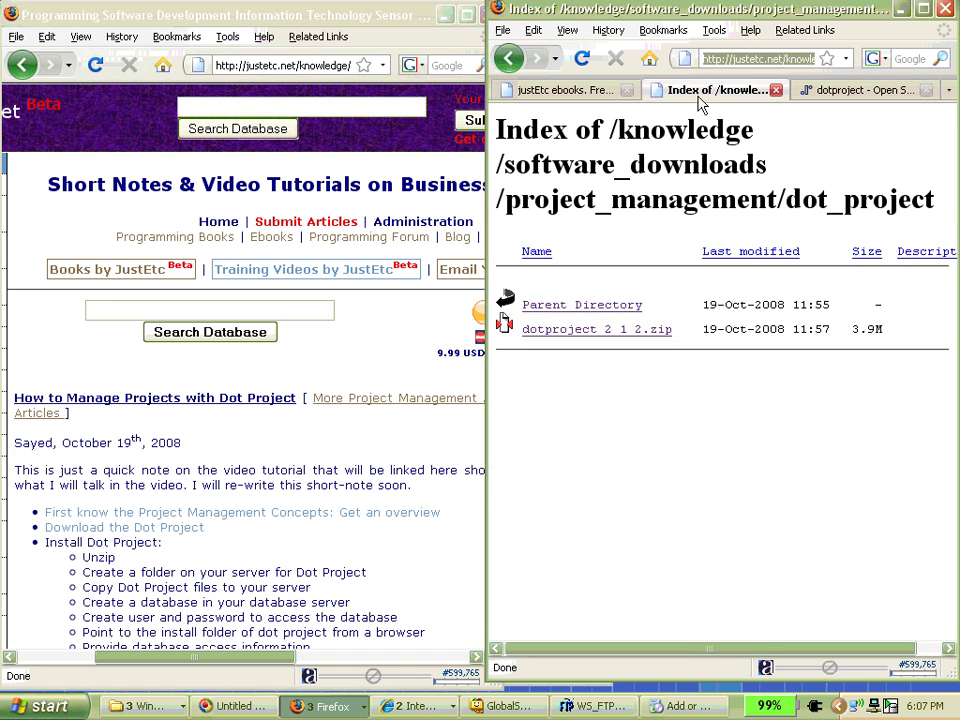
click(585, 92)
click(944, 9)
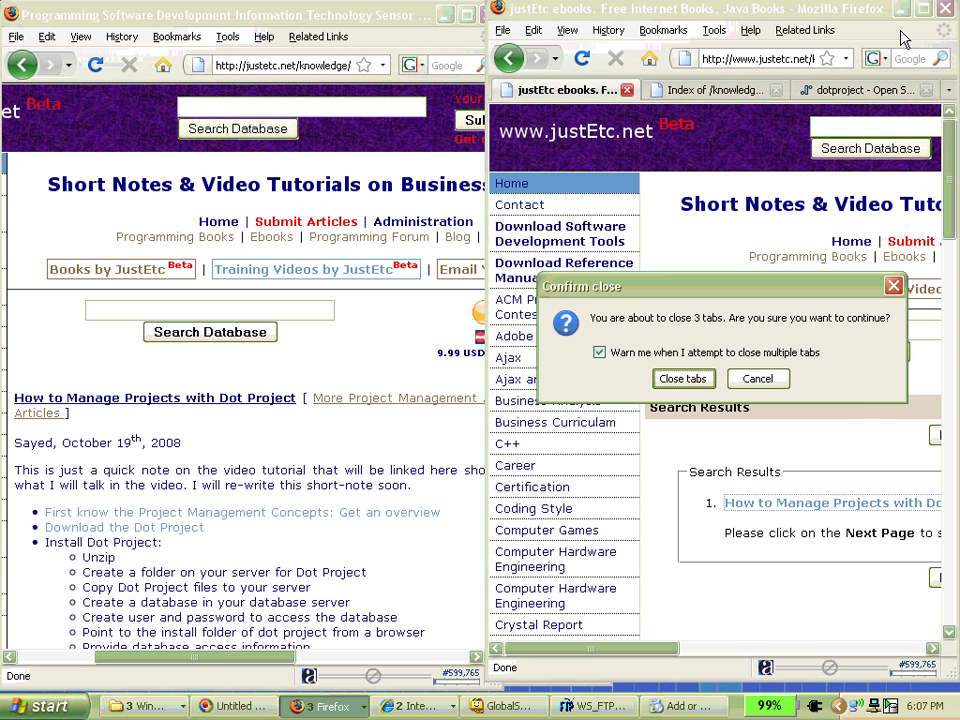
click(679, 497)
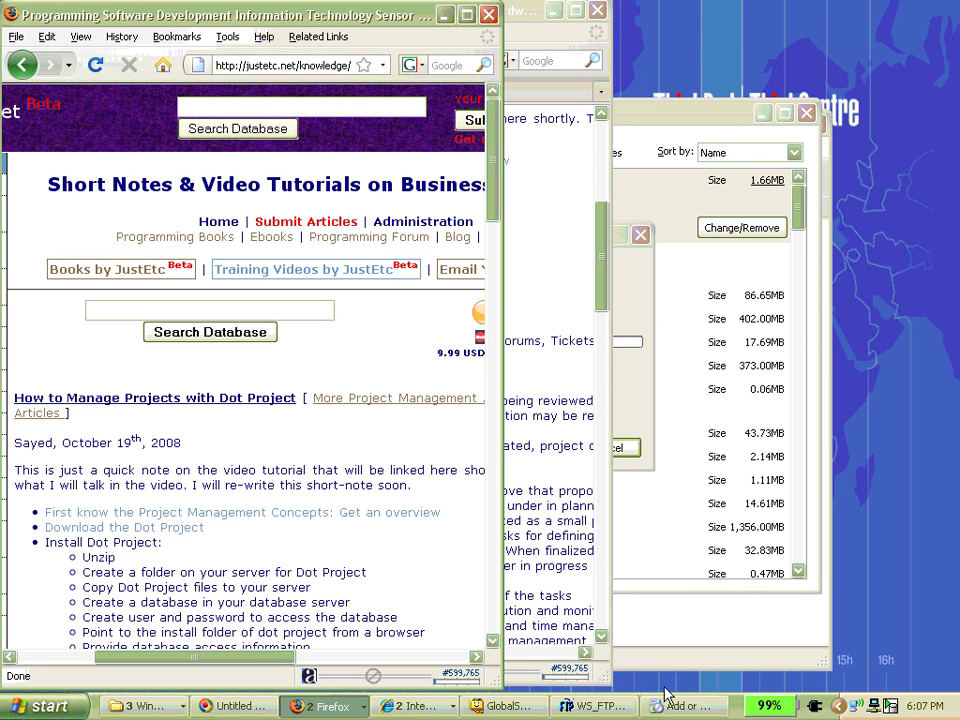
- Close WS_FTP LE and CuteFTP, and move Add or Remove Programs to the left
click(595, 706)
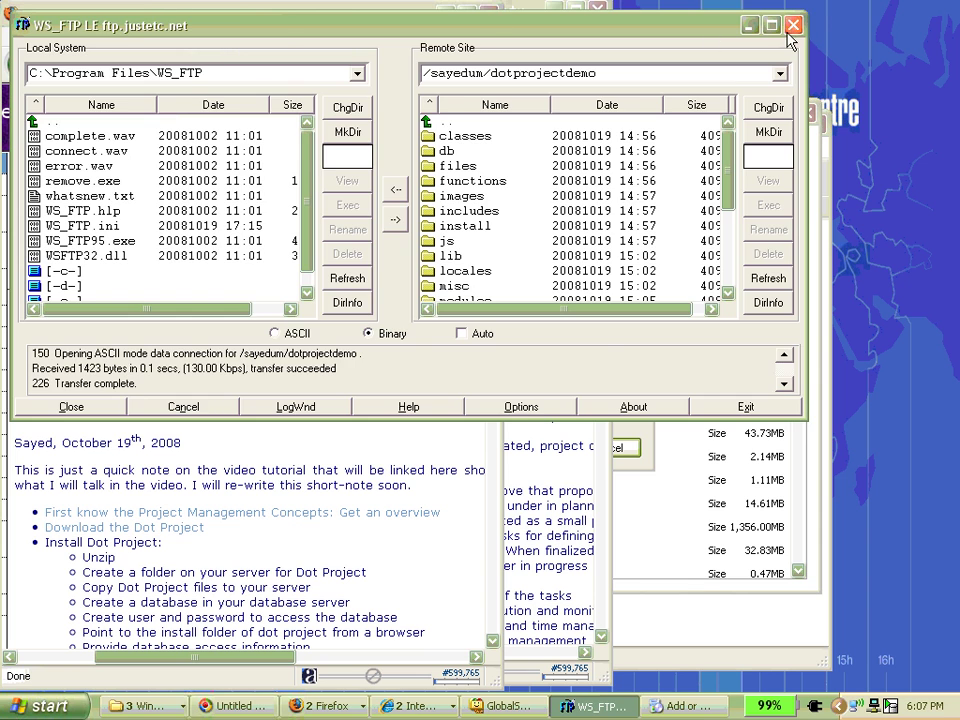
click(791, 26)
click(573, 708)
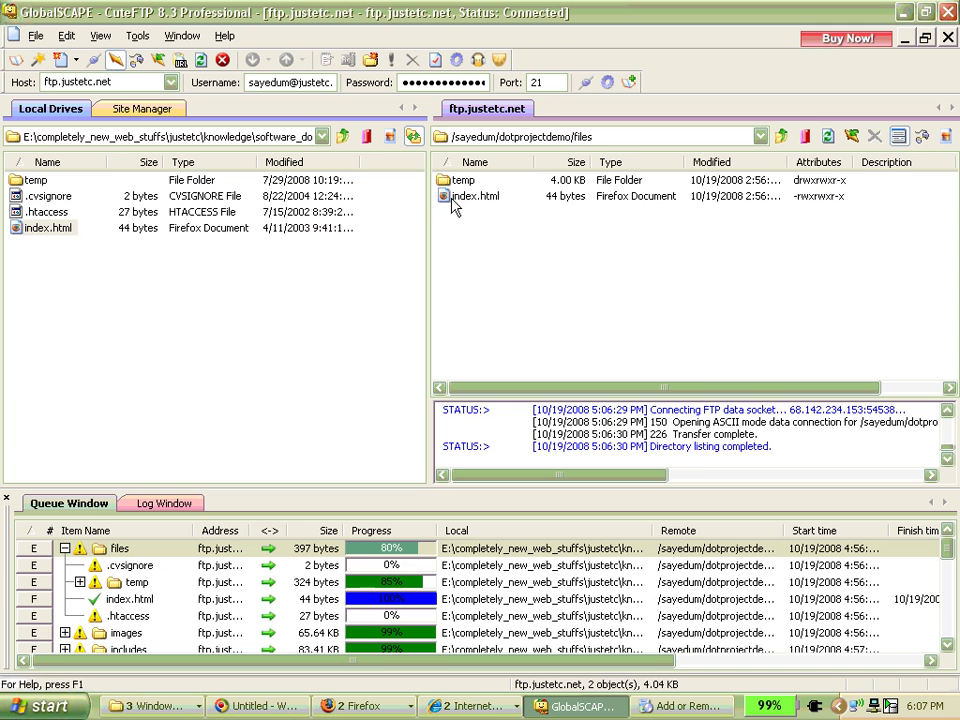
click(951, 12)
drag(700, 118, 640, 117)
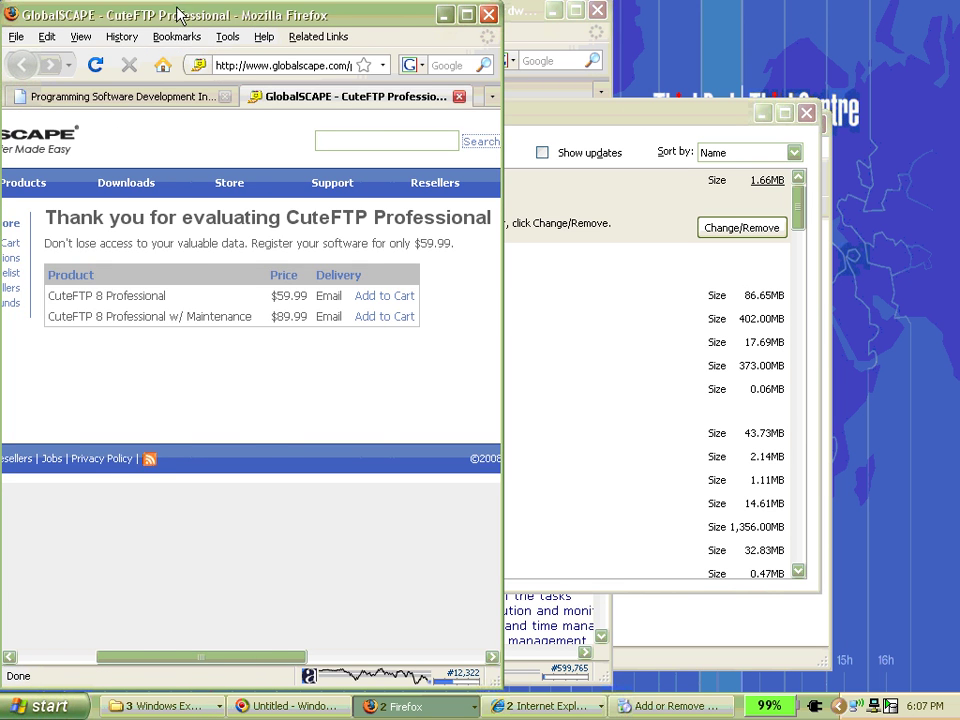
- Close the GlobalSCAPE CuteFTP tab and minimize the front Firefox window
drag(174, 11, 350, 12)
click(336, 98)
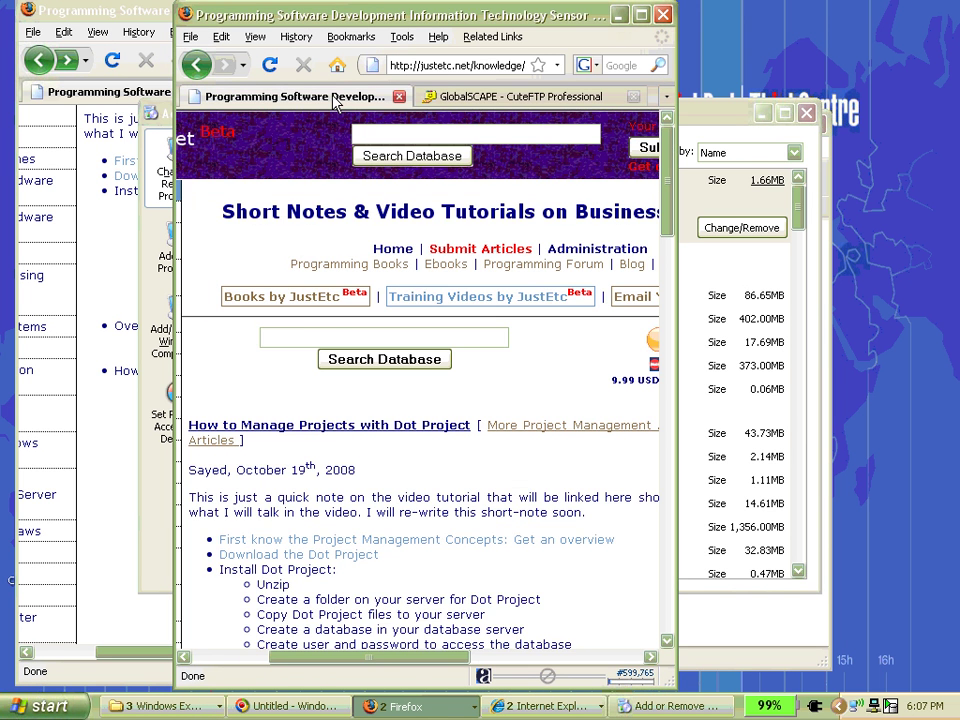
click(494, 98)
click(633, 97)
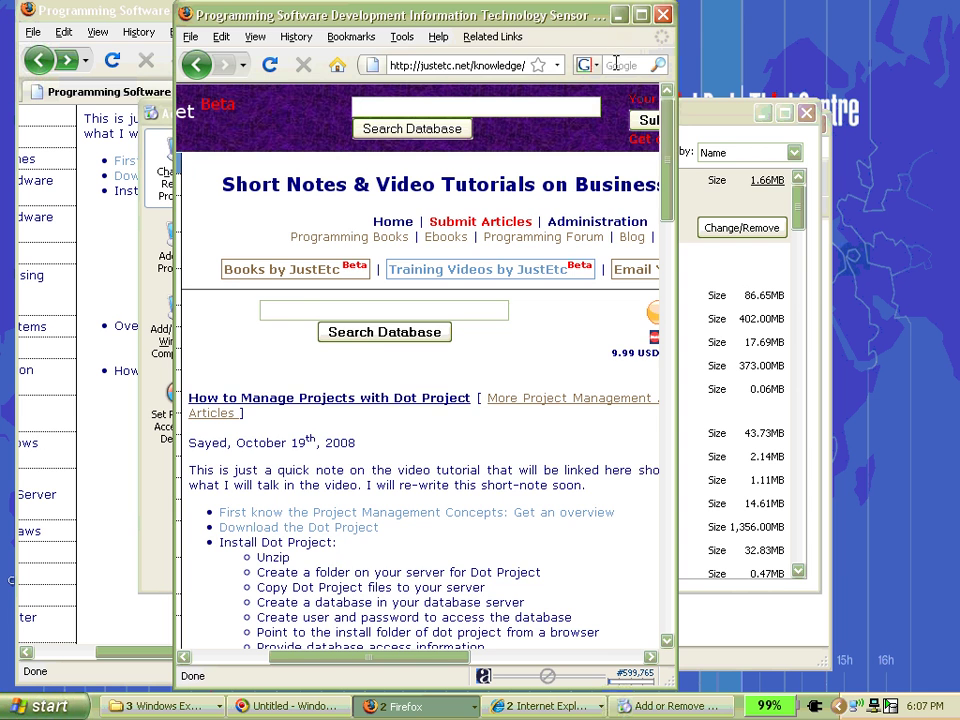
click(619, 15)
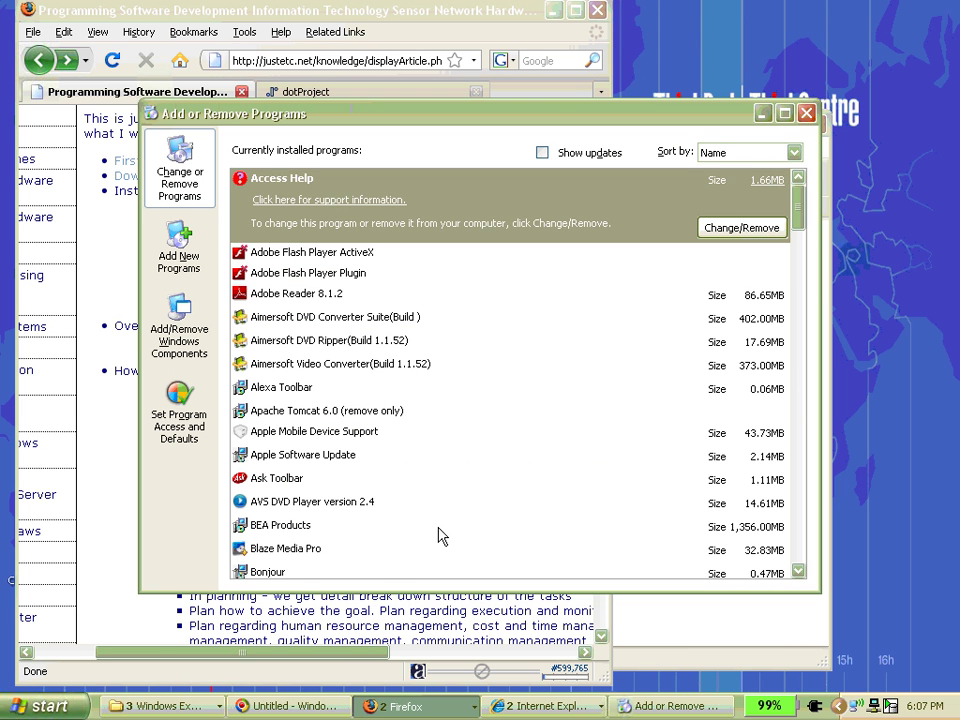
- Close Add or Remove Programs and Control Panel, and minimize the download progress dialog
click(806, 113)
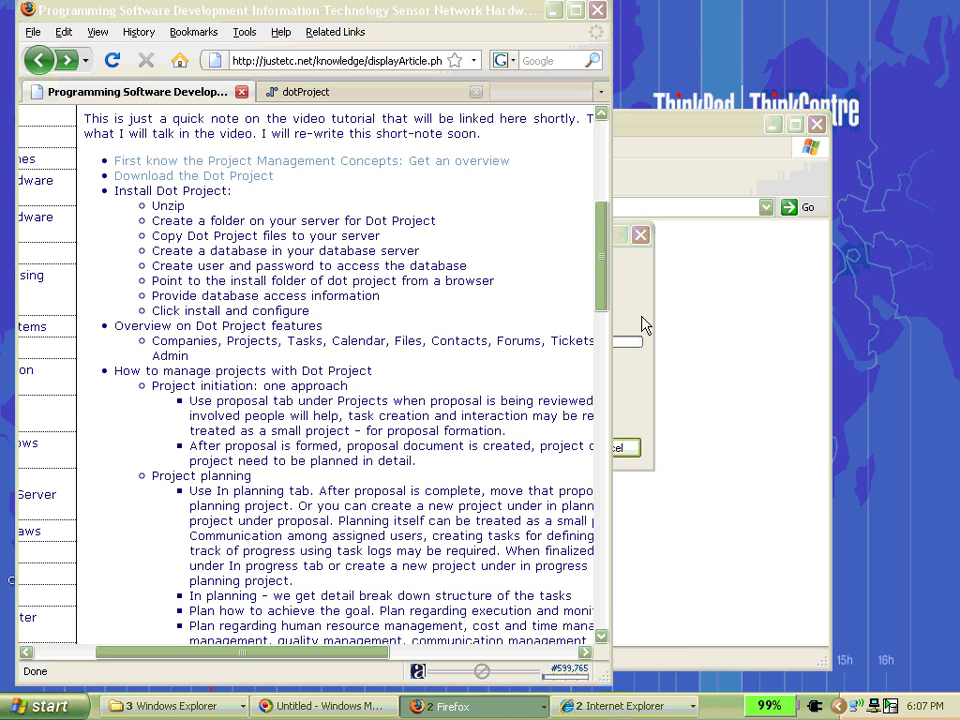
click(650, 125)
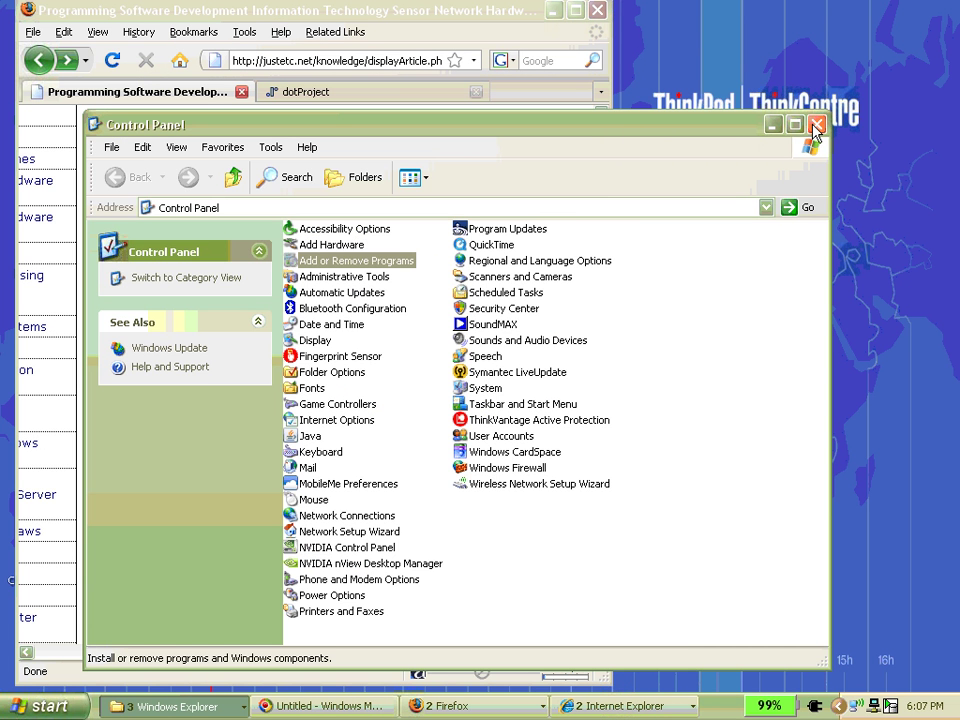
click(815, 125)
click(620, 318)
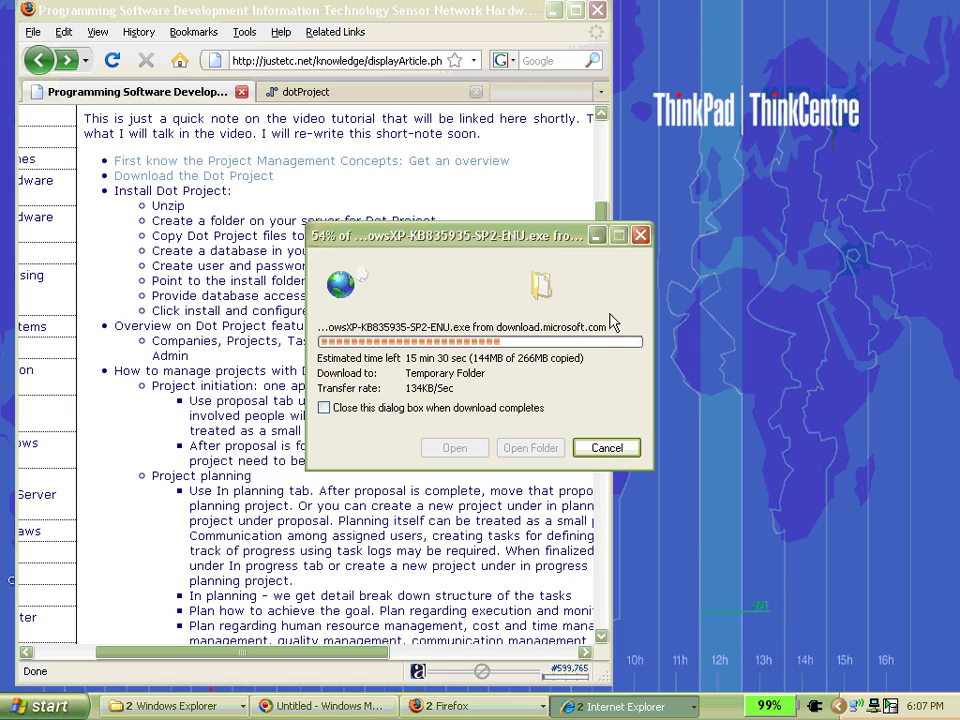
click(595, 236)
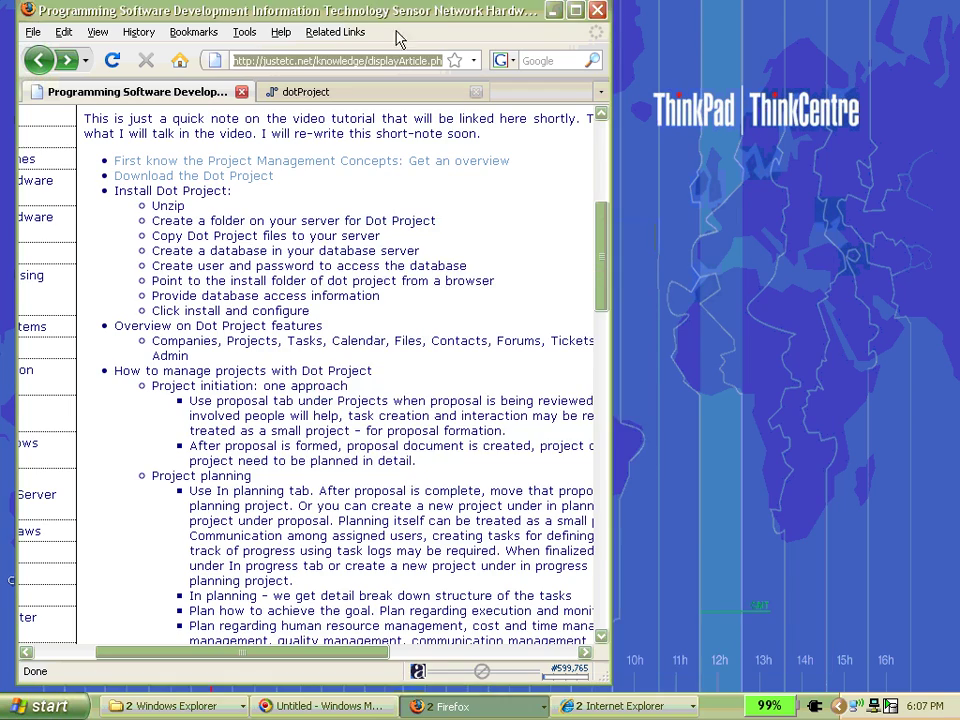
mouse_move(371, 10)
mouse_down()
mouse_move(651, 10)
mouse_move(377, 10)
mouse_up()
click(320, 238)
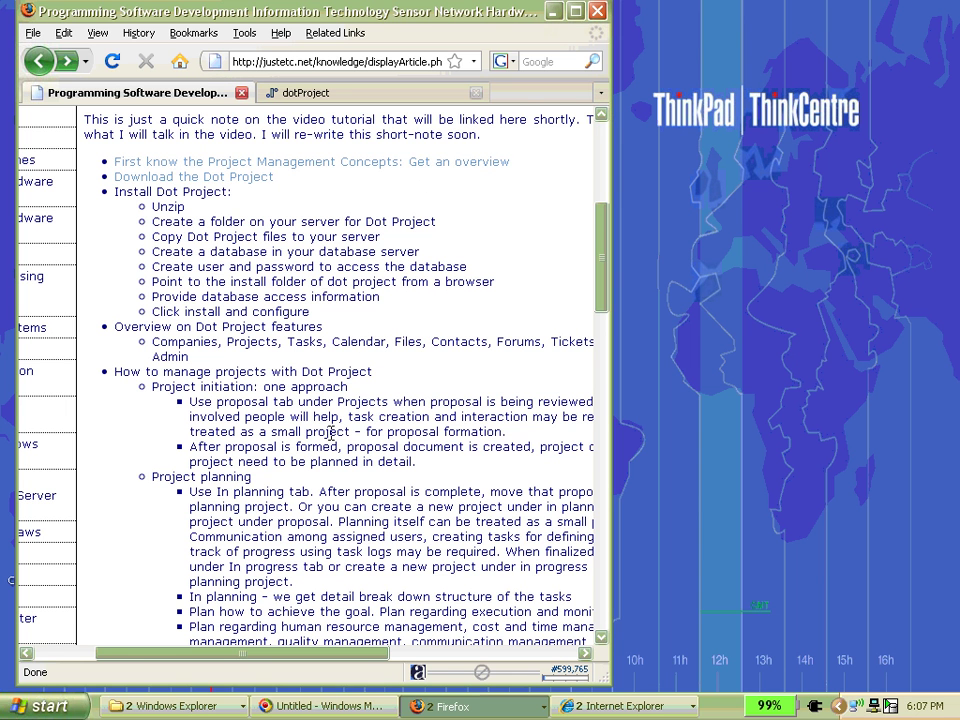
- Load justetc.net/dotprojectdemo in the dotProject tab
click(314, 92)
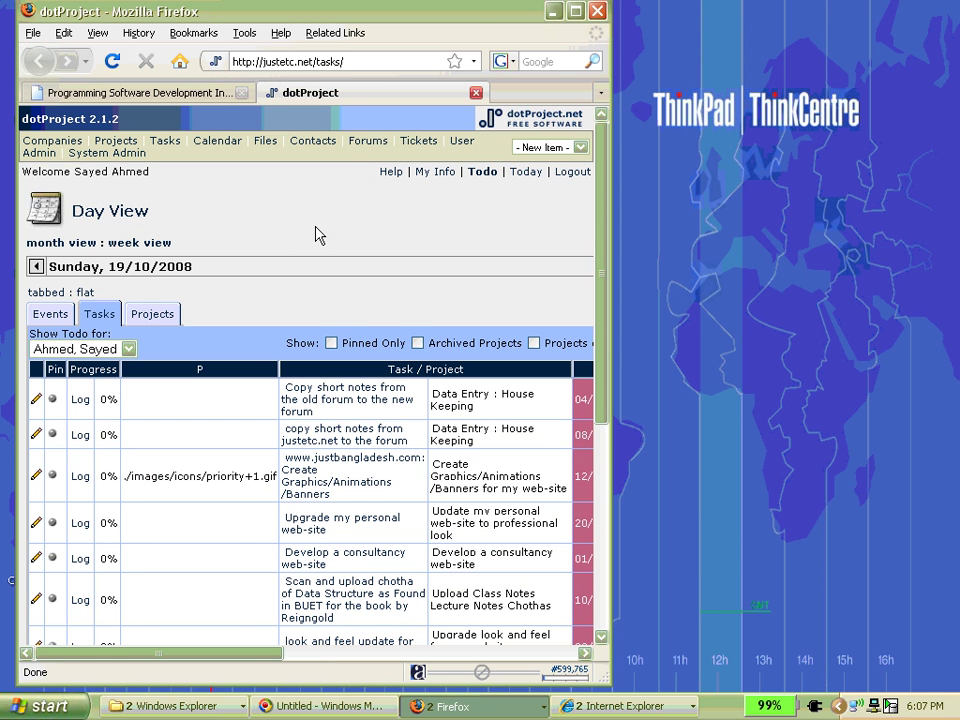
click(369, 61)
click(369, 61)
key(BackSpace)
key(BackSpace)
key(BackSpace)
key(BackSpace)
key(BackSpace)
key(BackSpace)
key(BackSpace)
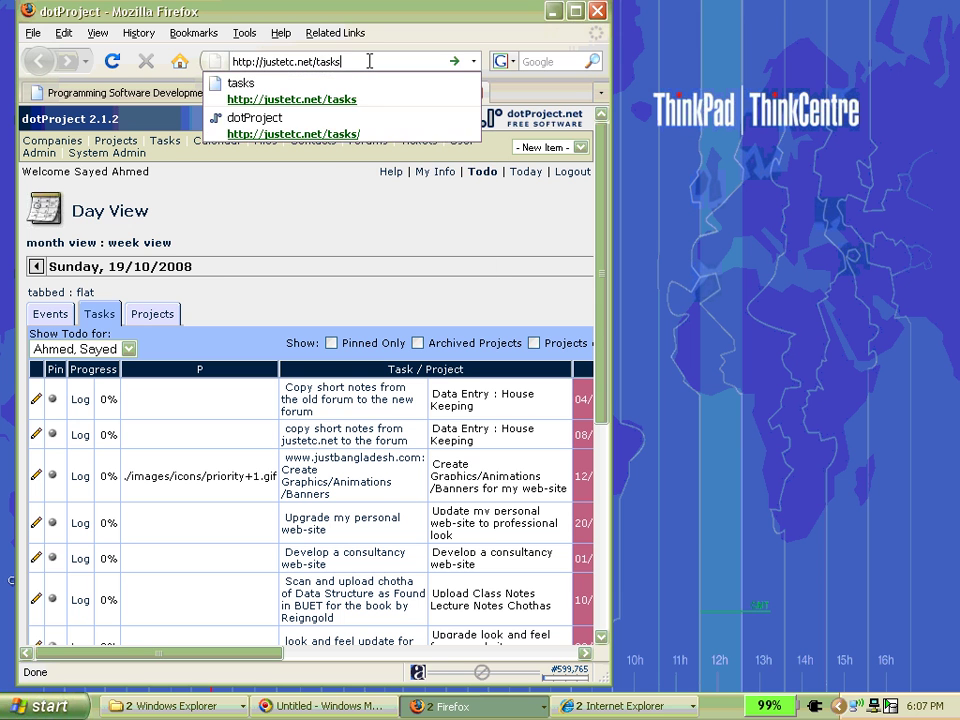
text(/)
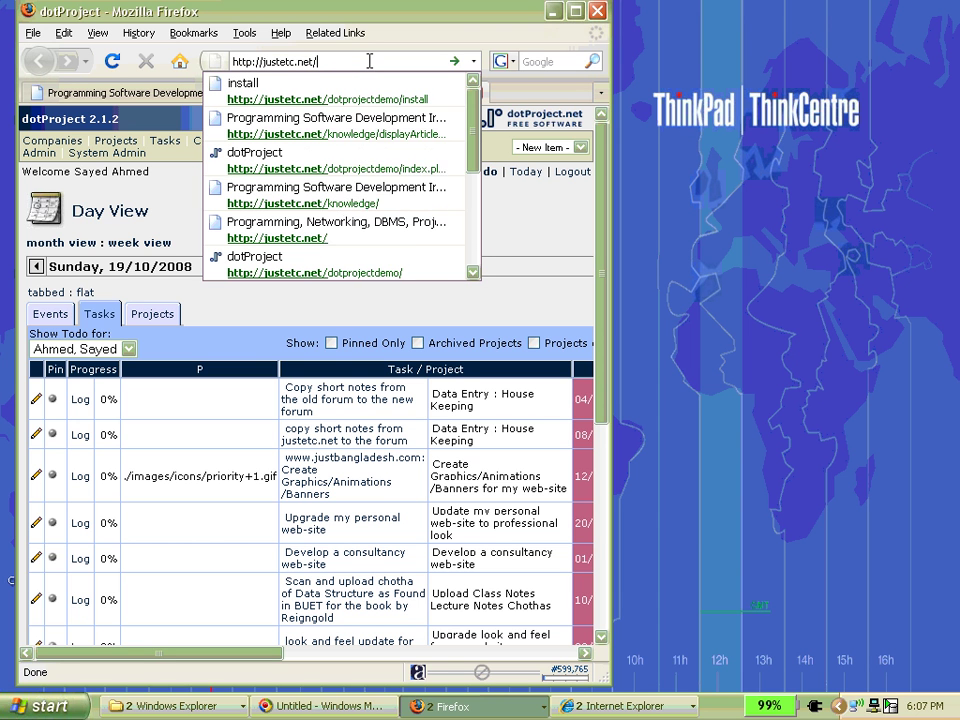
text(dotproje)
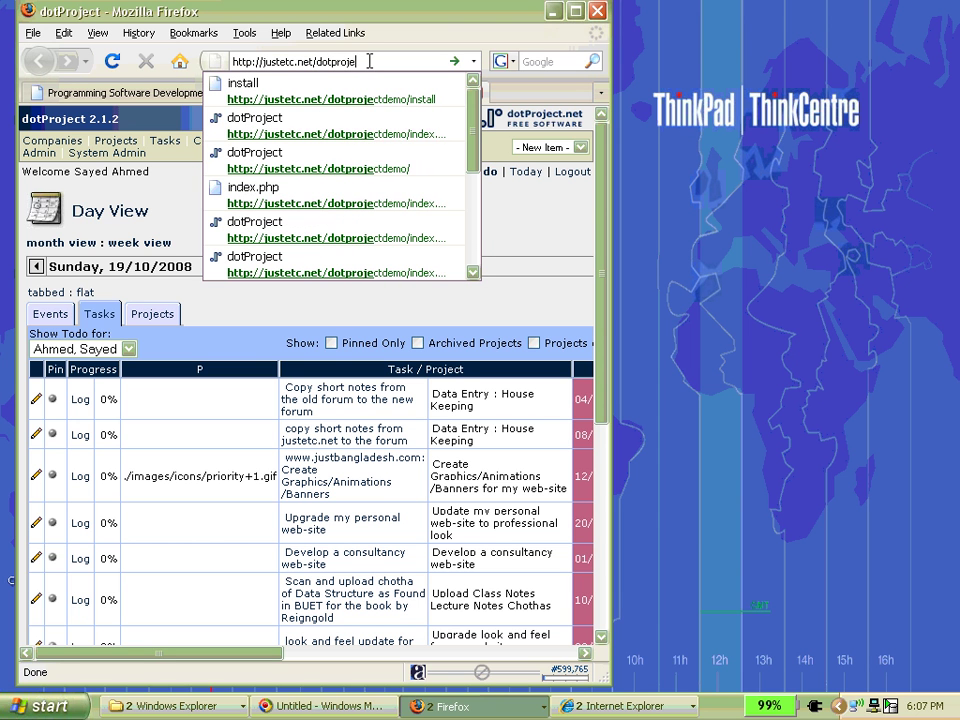
text(ctdemo)
key(Return)
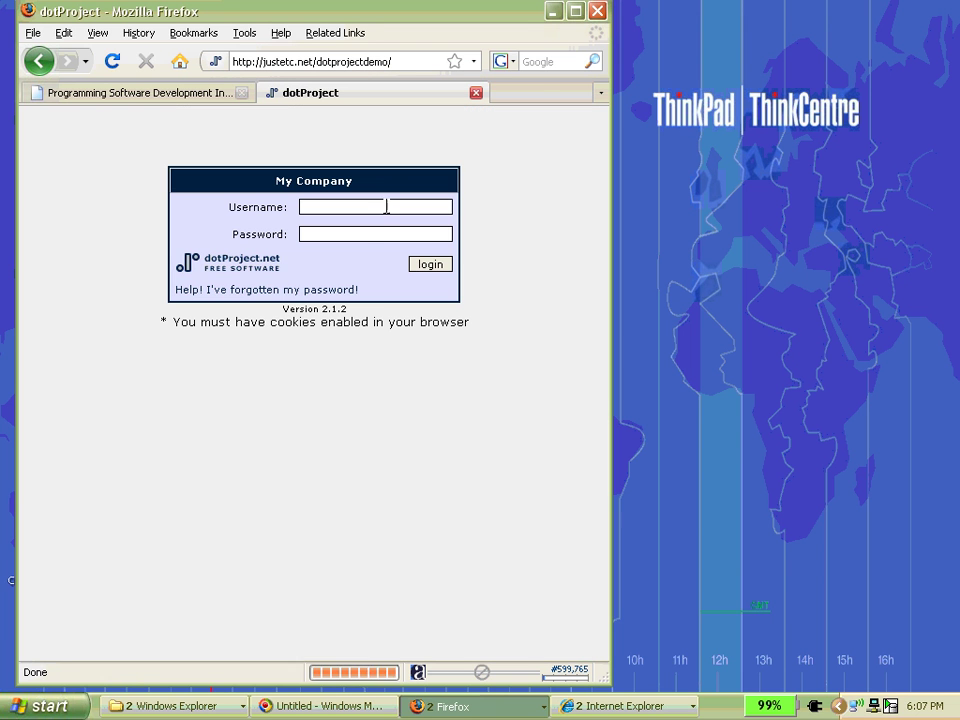
- Log in to the dotProject demo as admin with the account password
click(387, 206)
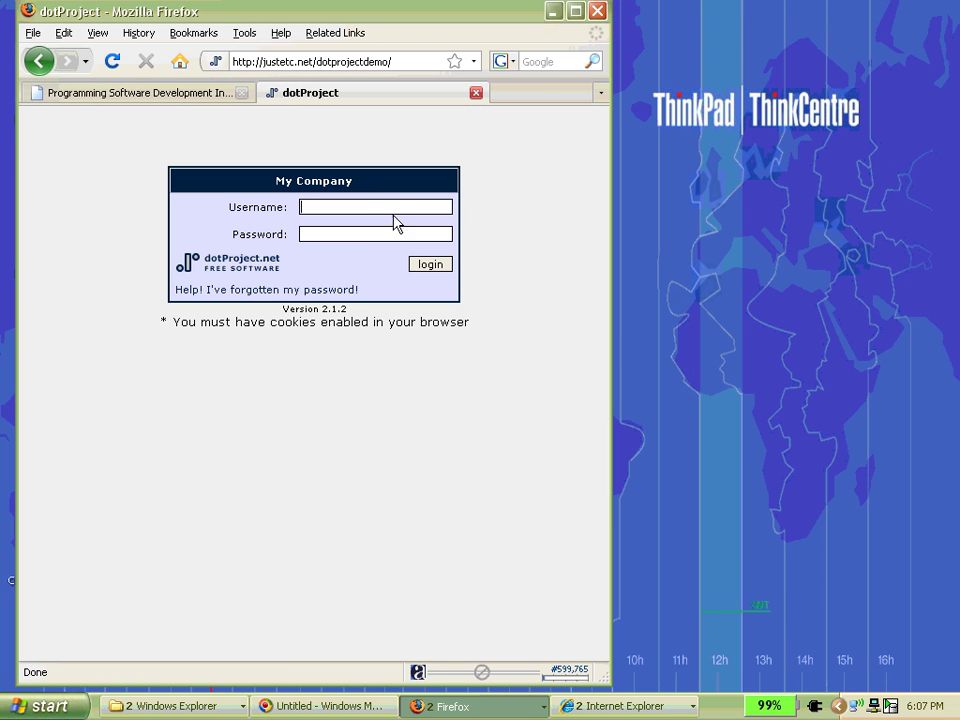
key(Tab)
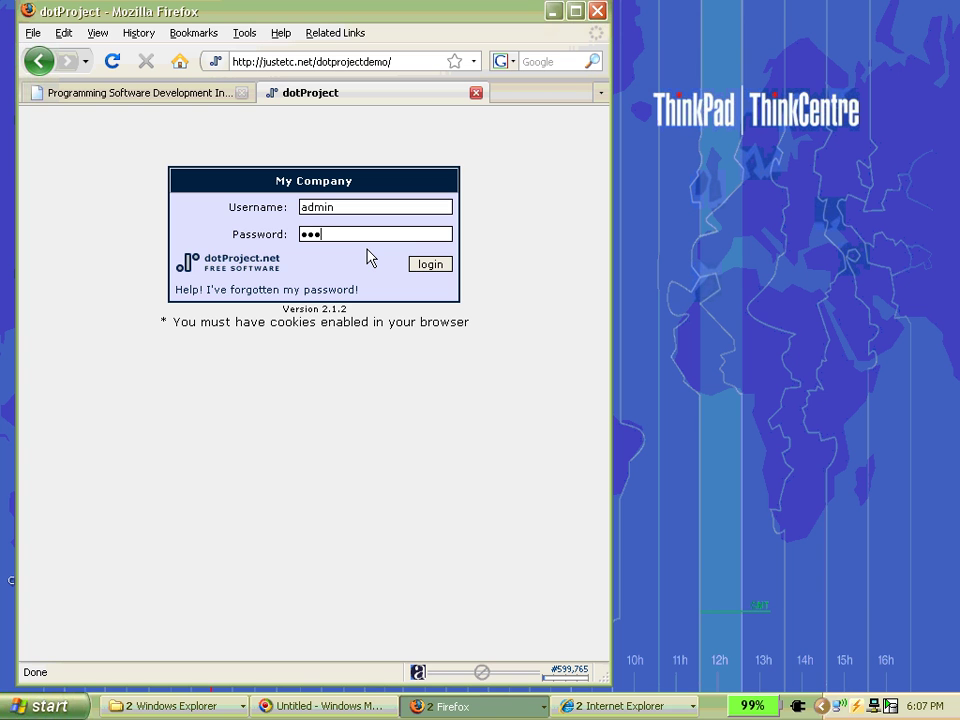
key(Return)
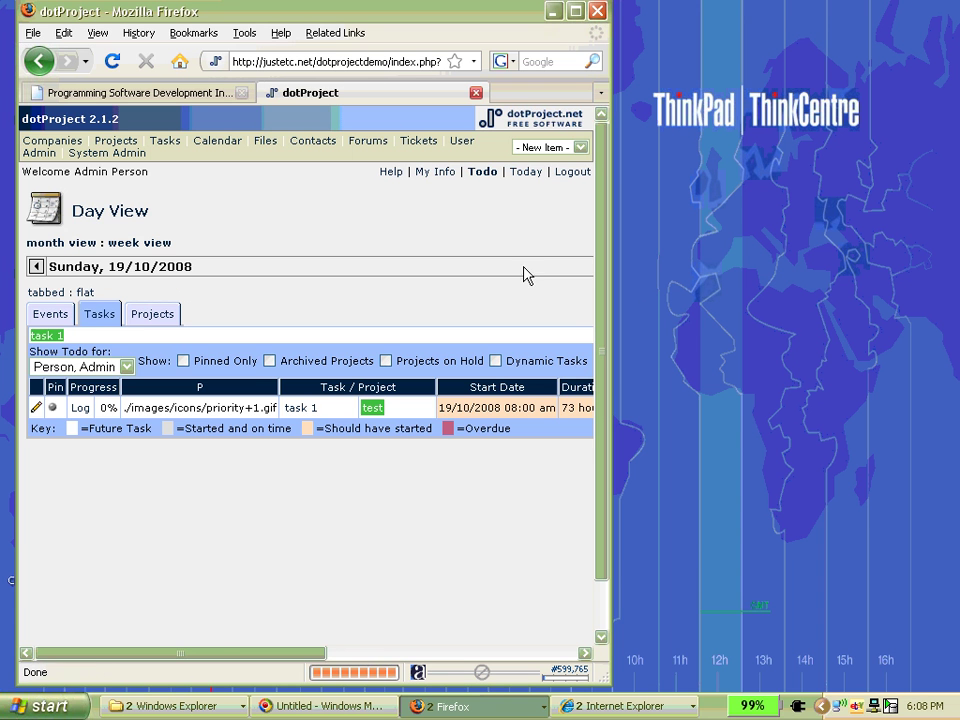
- Close the dotProject Firefox tab, bring Internet Explorer forward, and move its restored window right
click(476, 93)
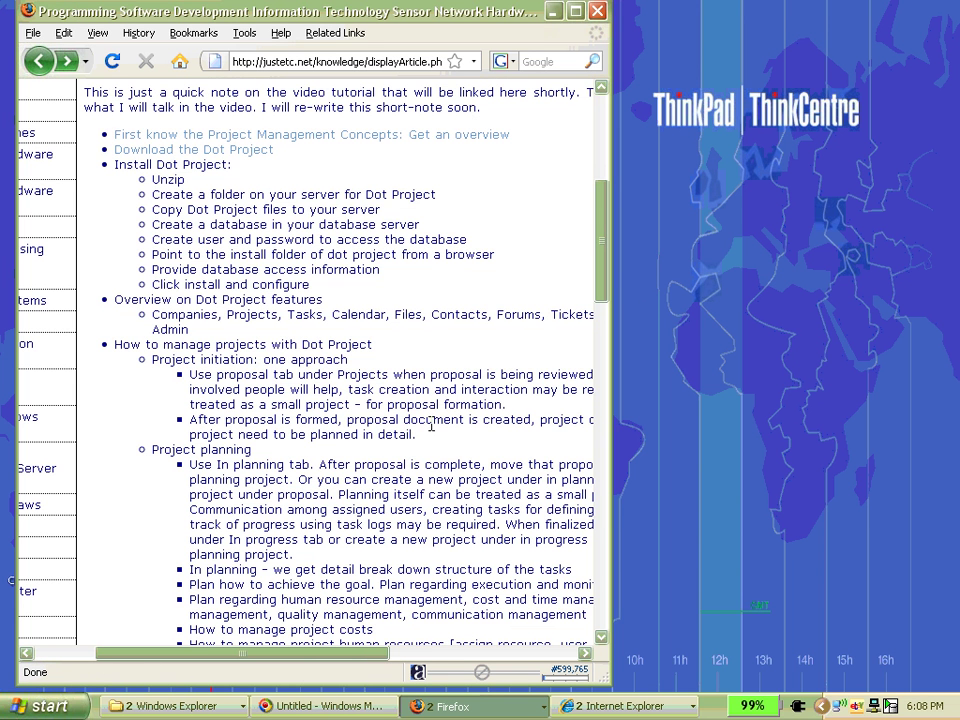
click(681, 704)
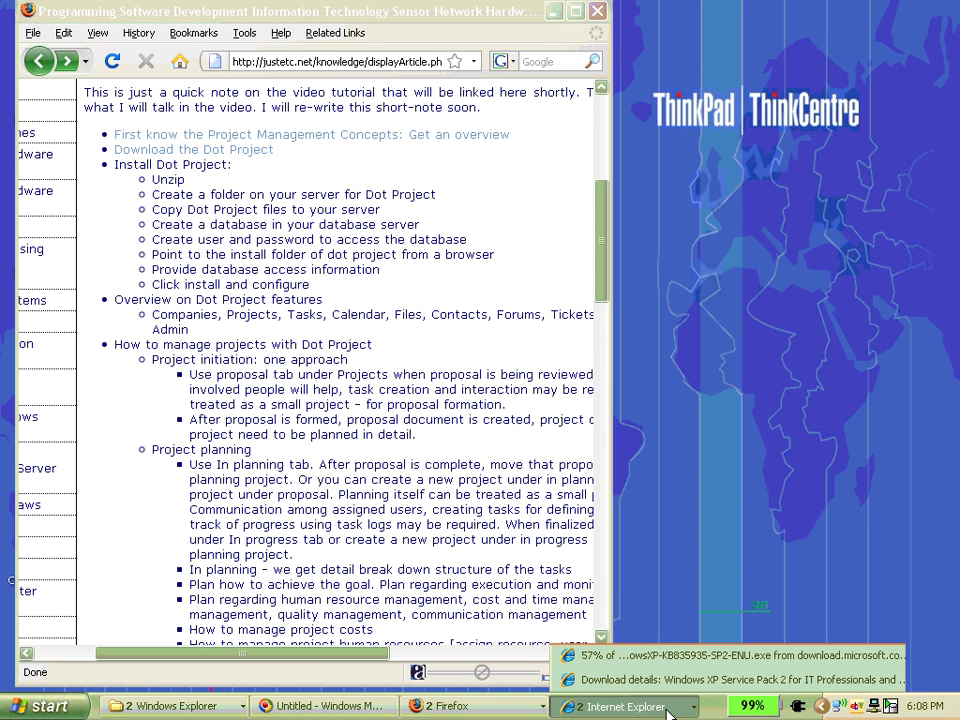
click(681, 656)
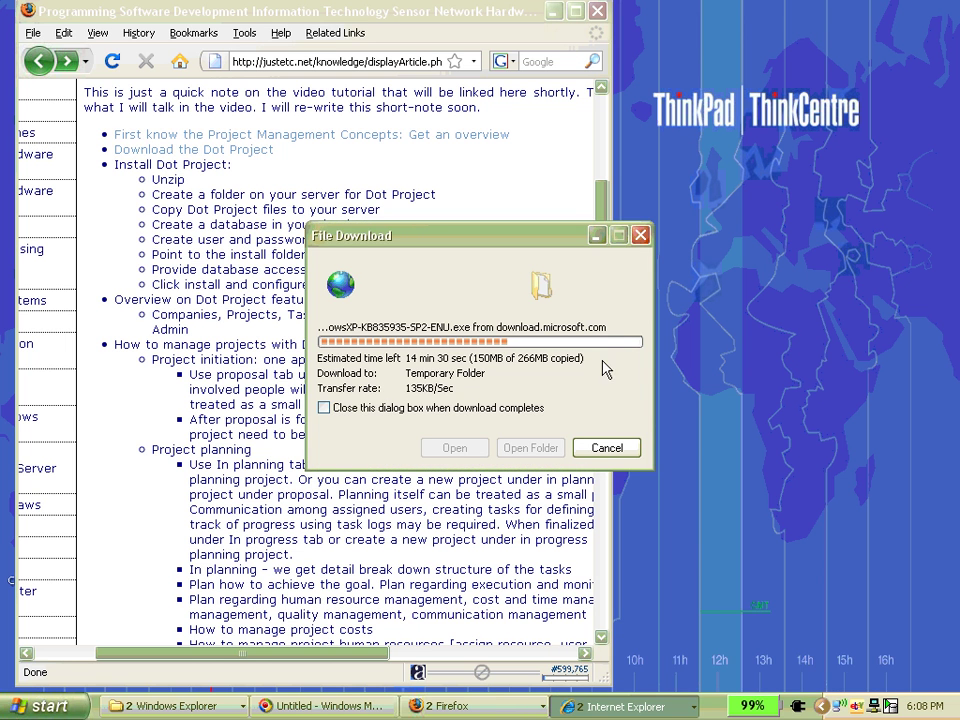
click(640, 706)
click(680, 679)
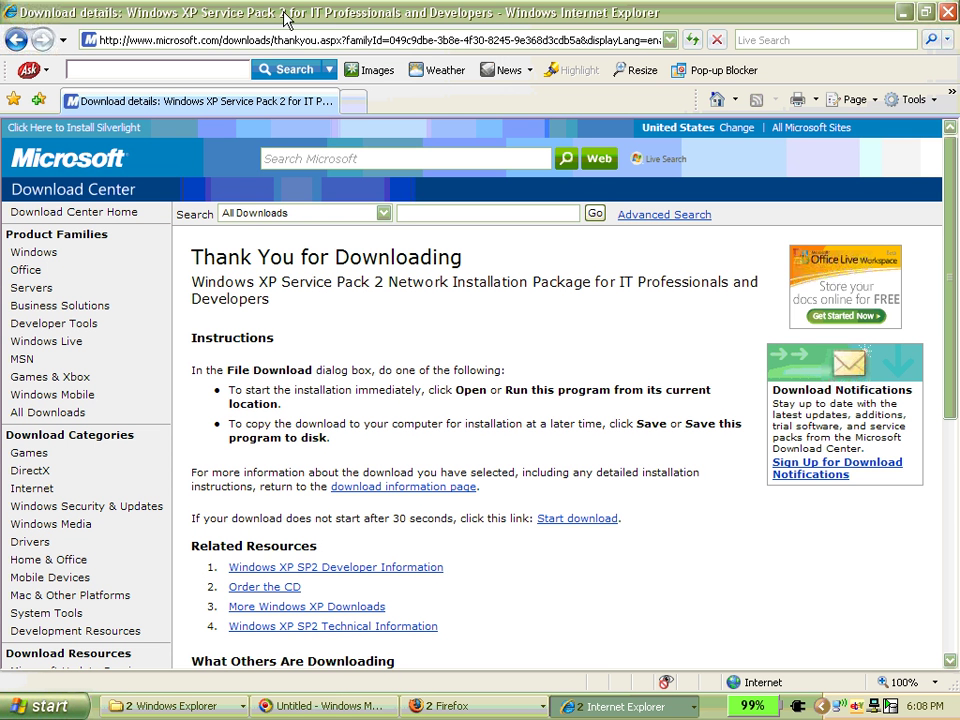
click(926, 13)
drag(517, 11, 749, 10)
- Open justetc.net/dotprojectdemo in Internet Explorer, log in as admin, and let it remember the password
click(561, 37)
text(justetc)
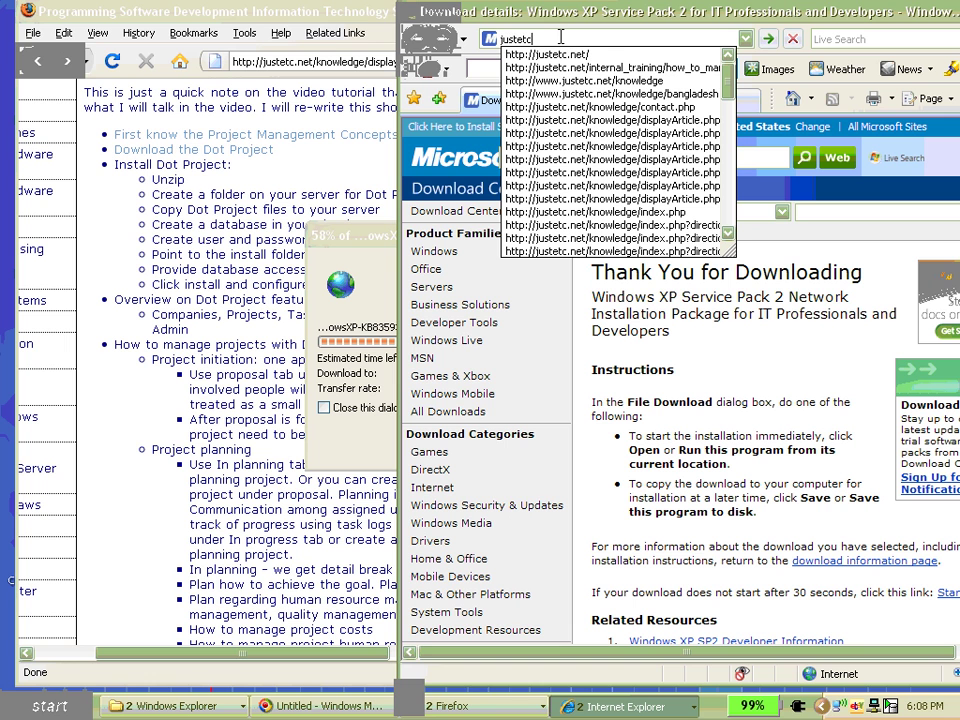
text(.net/do)
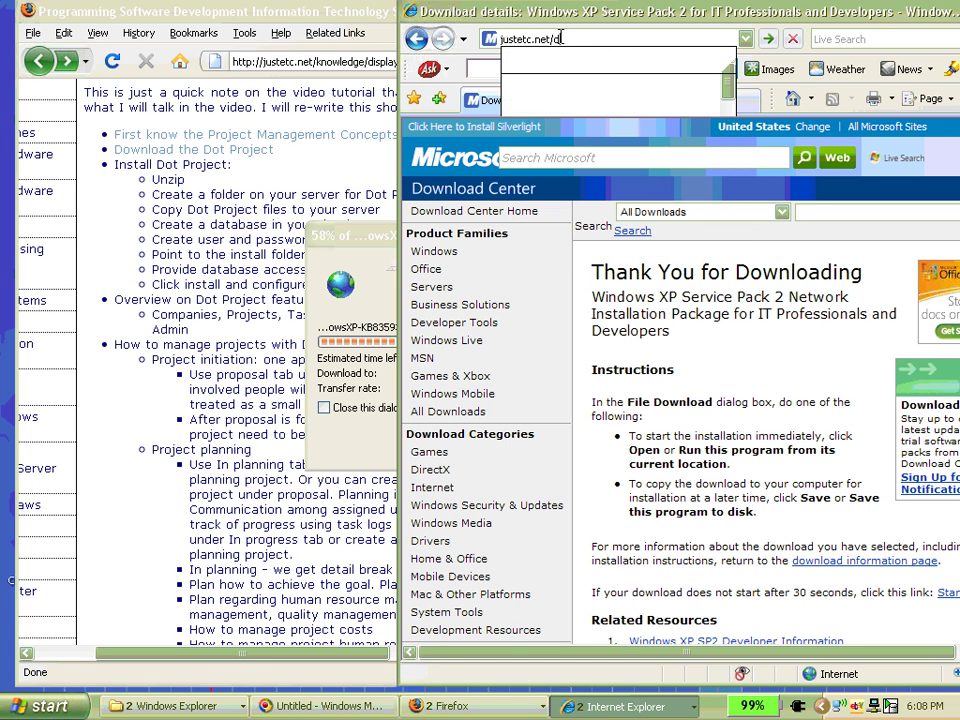
text(tpr)
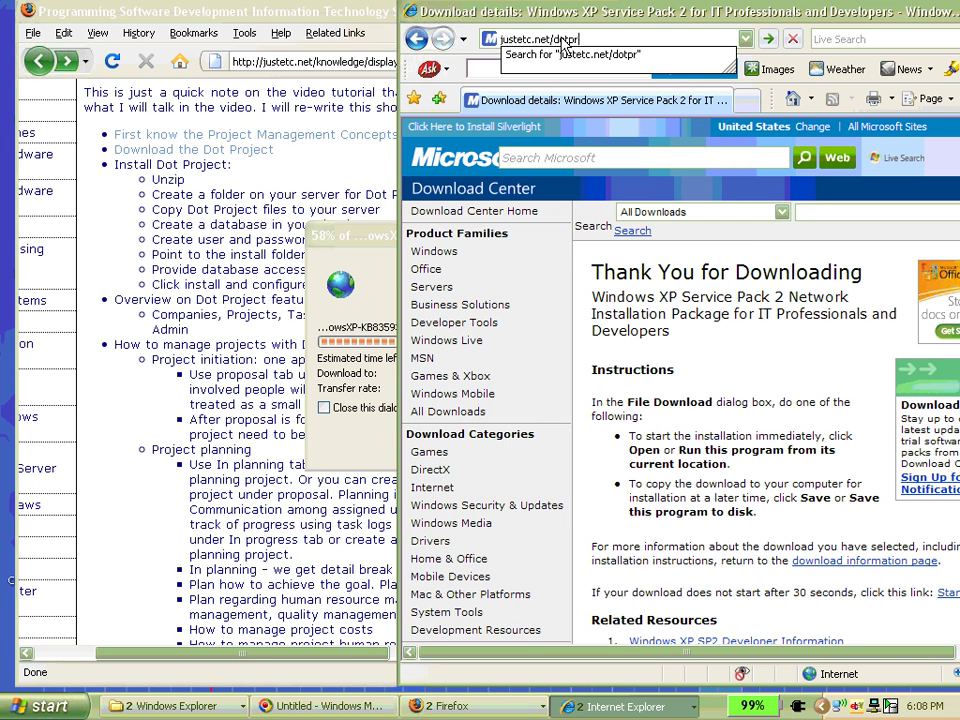
text(ojectdemo)
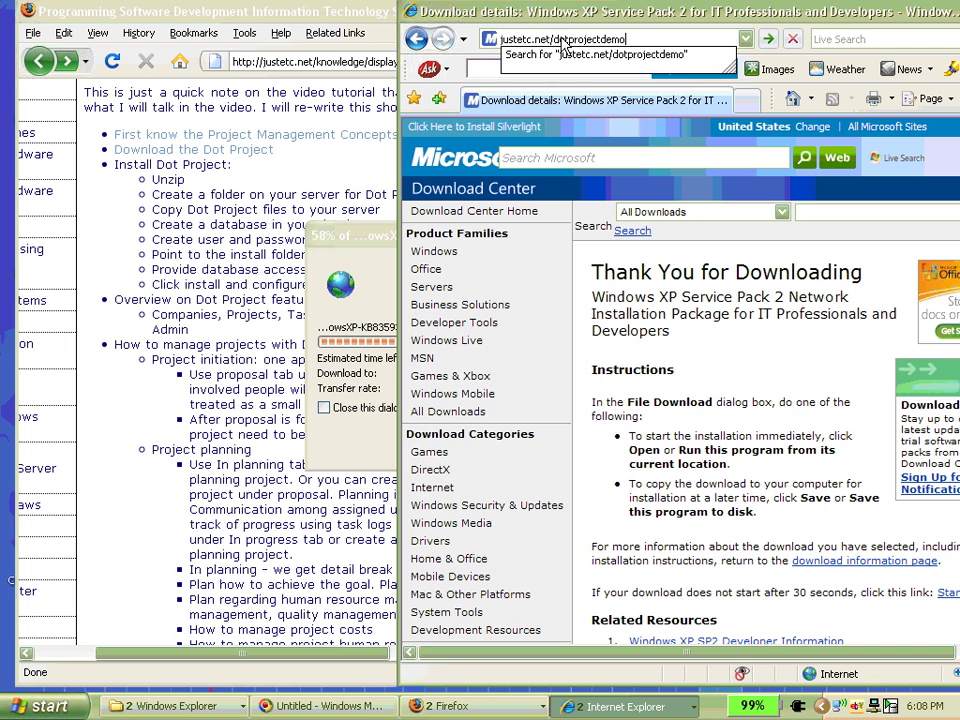
key(Return)
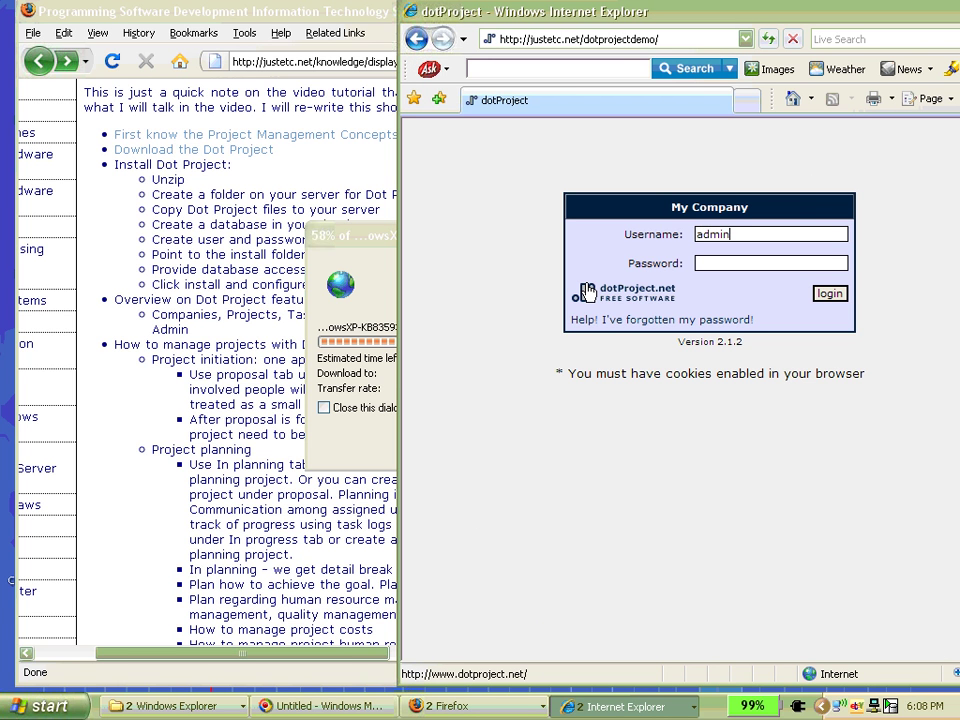
text(admin@)
key(BackSpace)
key(Tab)
key(Return)
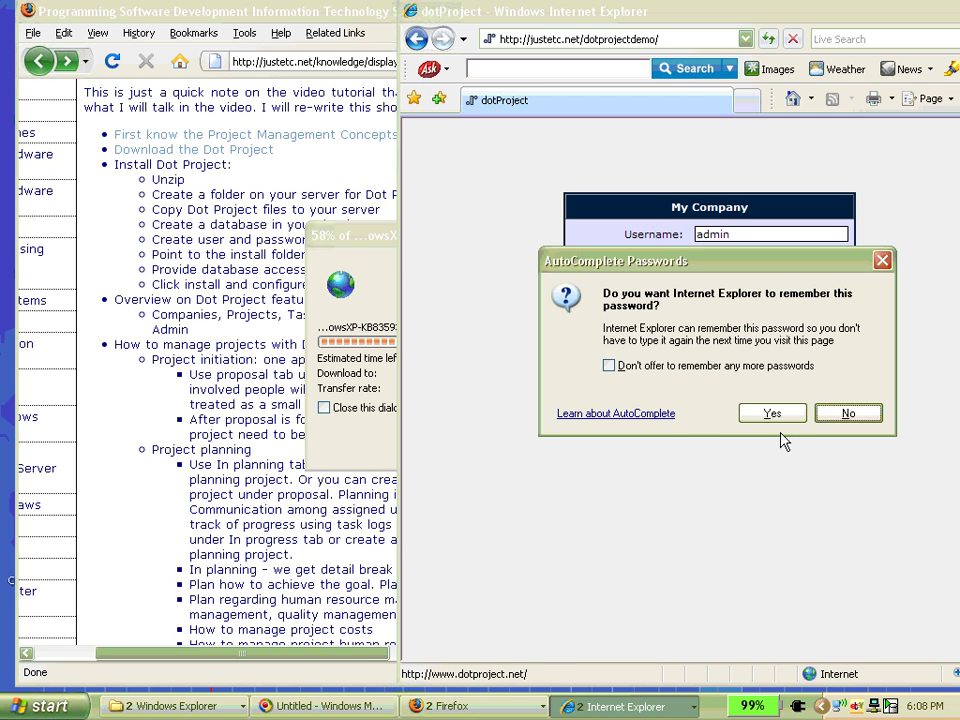
click(758, 411)
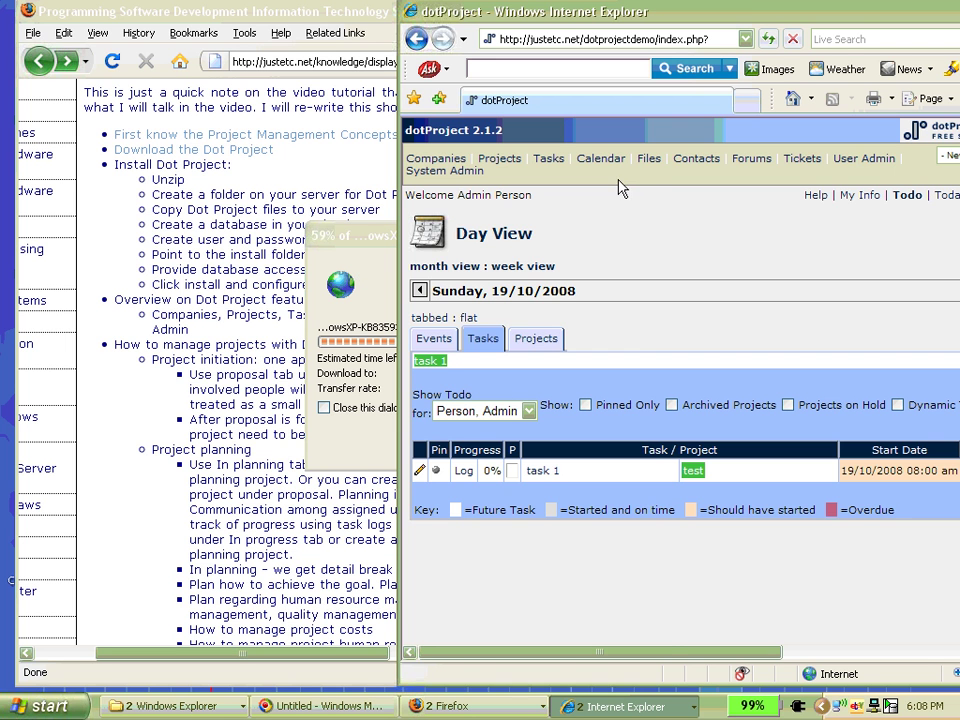
- Open justetc.net/tasks in a new tab and sign in with the admin credentials, declining password saving
key(ctrl+t)
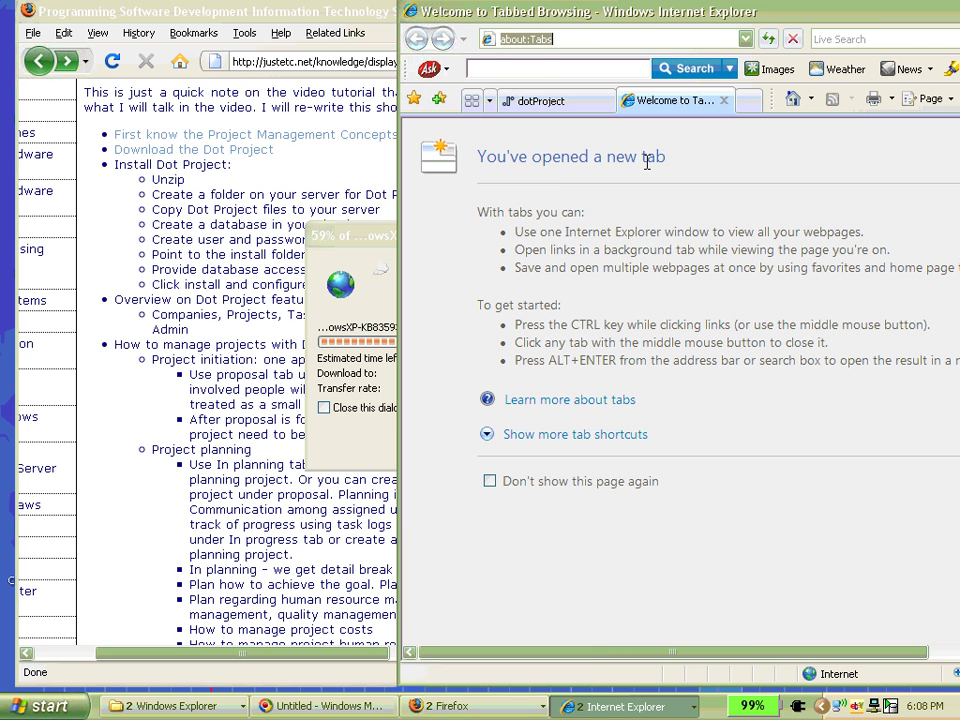
text(justetc.net/)
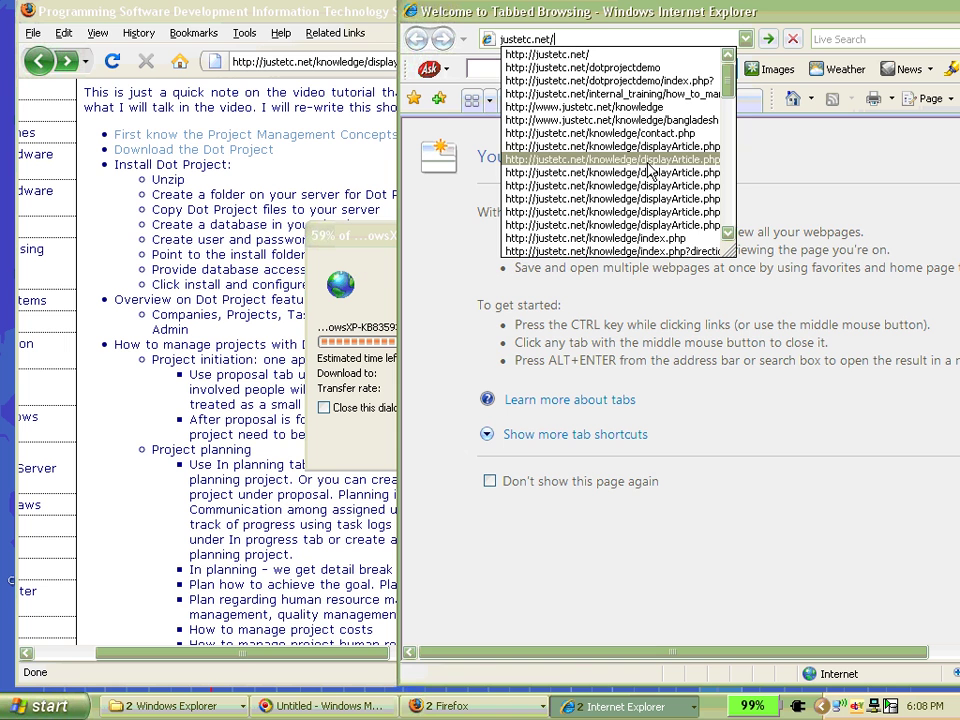
text(tasks)
key(Return)
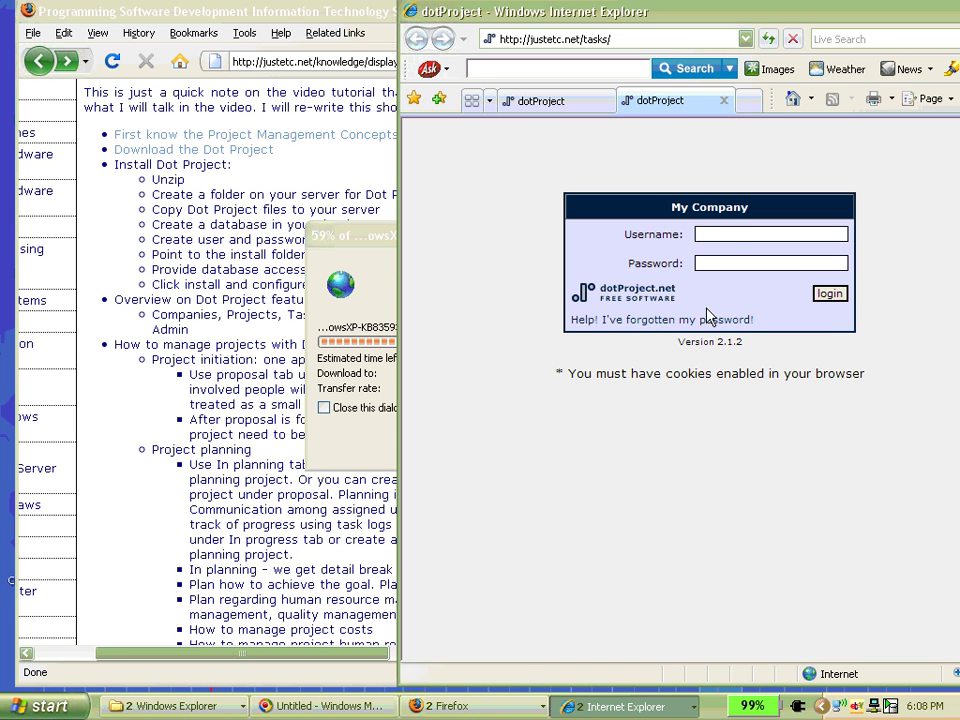
double_click(722, 234)
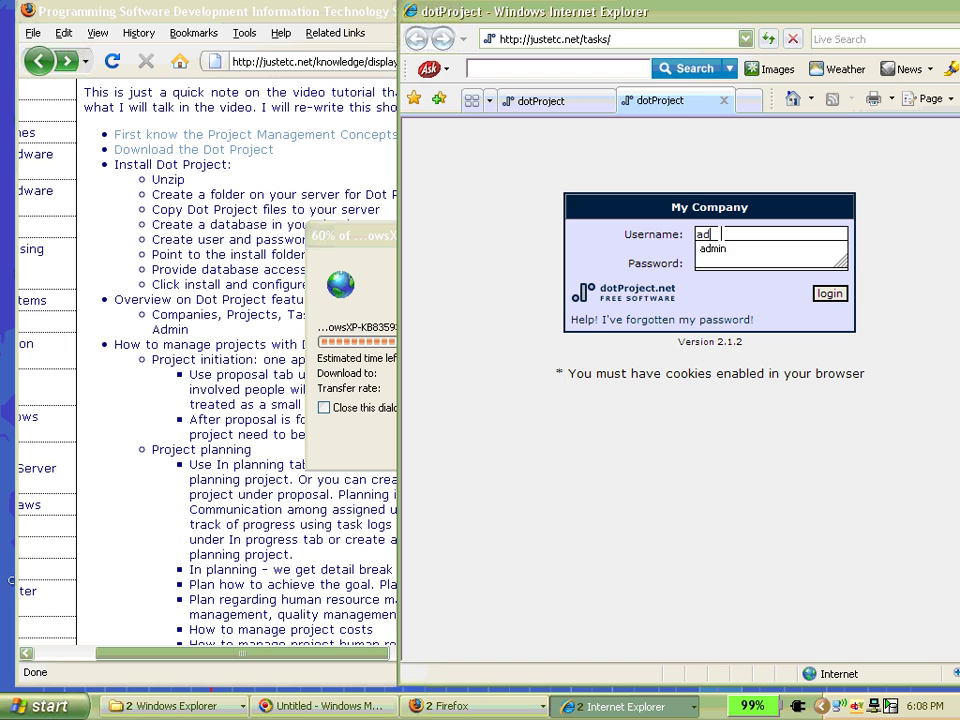
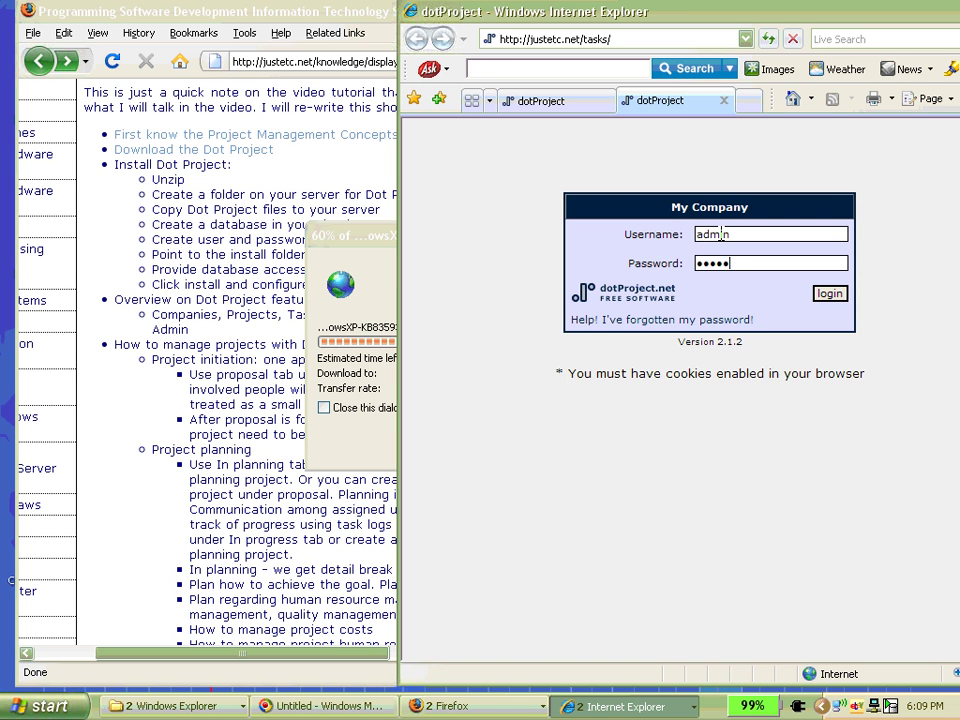
key(Return)
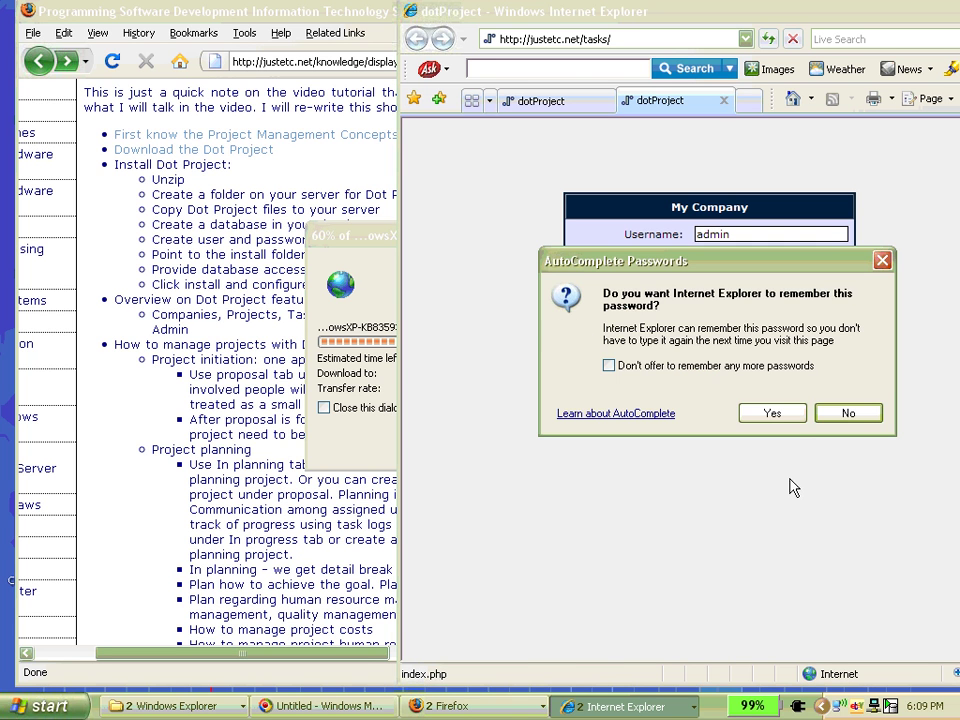
click(776, 415)
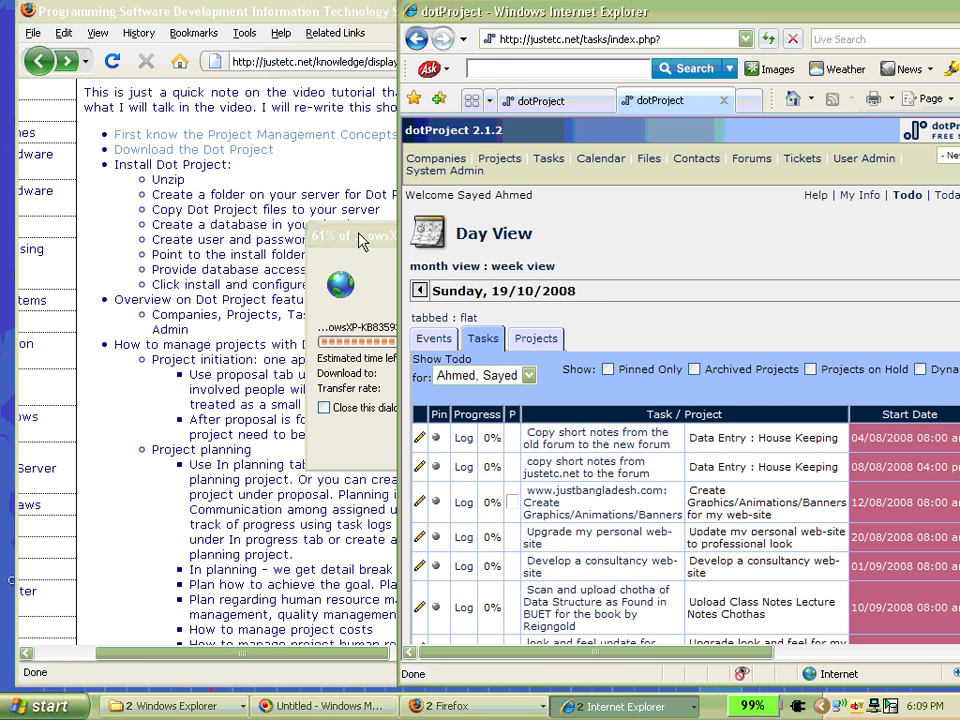
drag(350, 235, 154, 288)
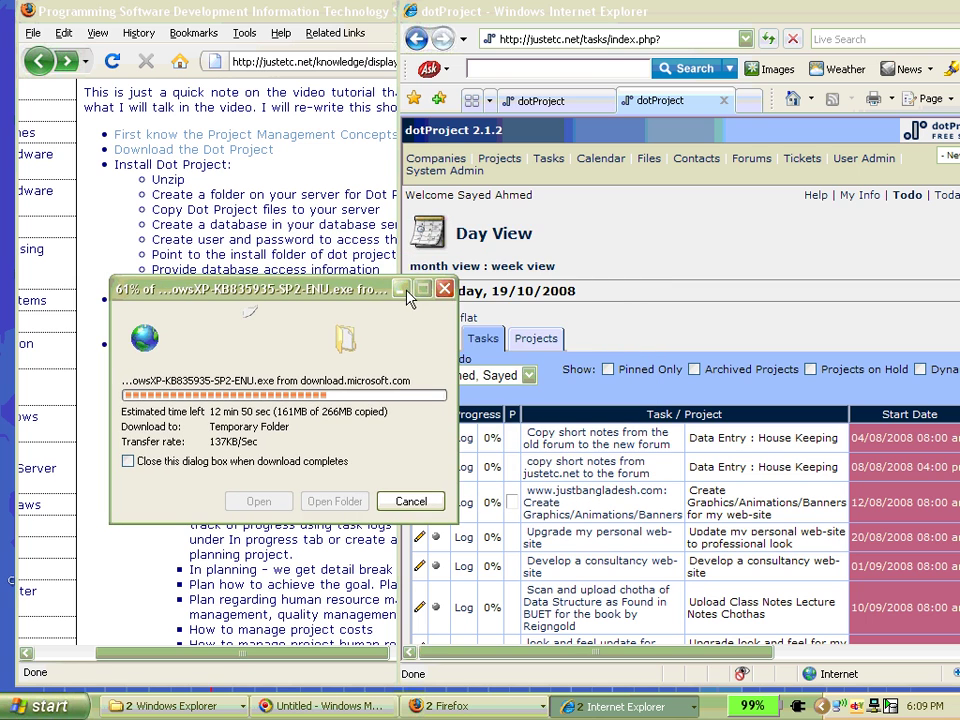
- Minimize the download window and scroll through the Dot Project note in Firefox
click(398, 290)
click(248, 176)
scroll(248, 176, down, 2)
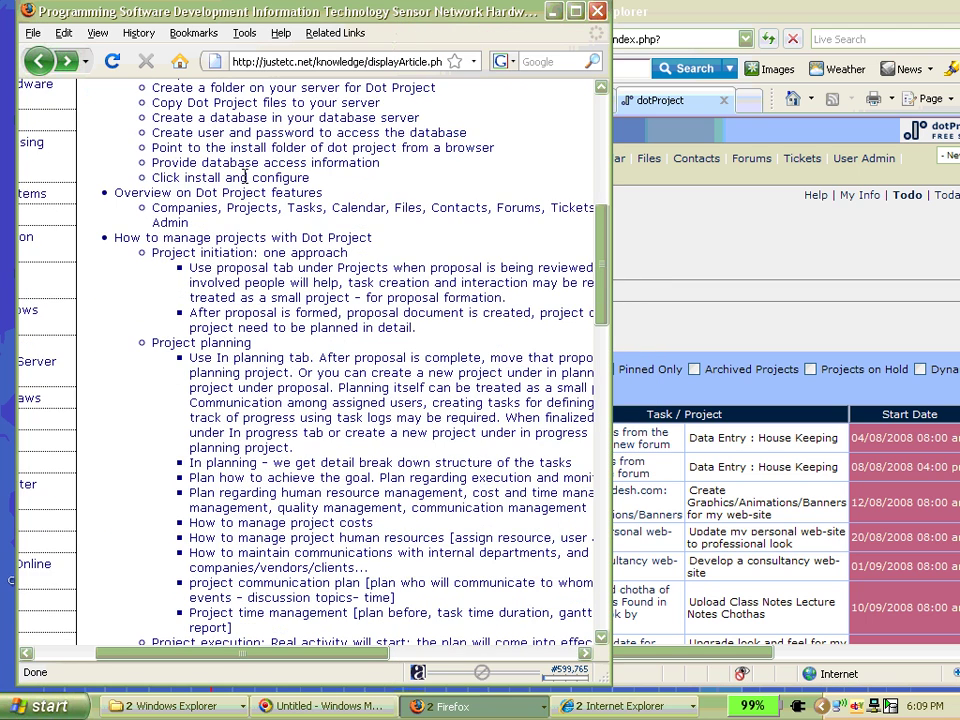
scroll(245, 170, down, 2)
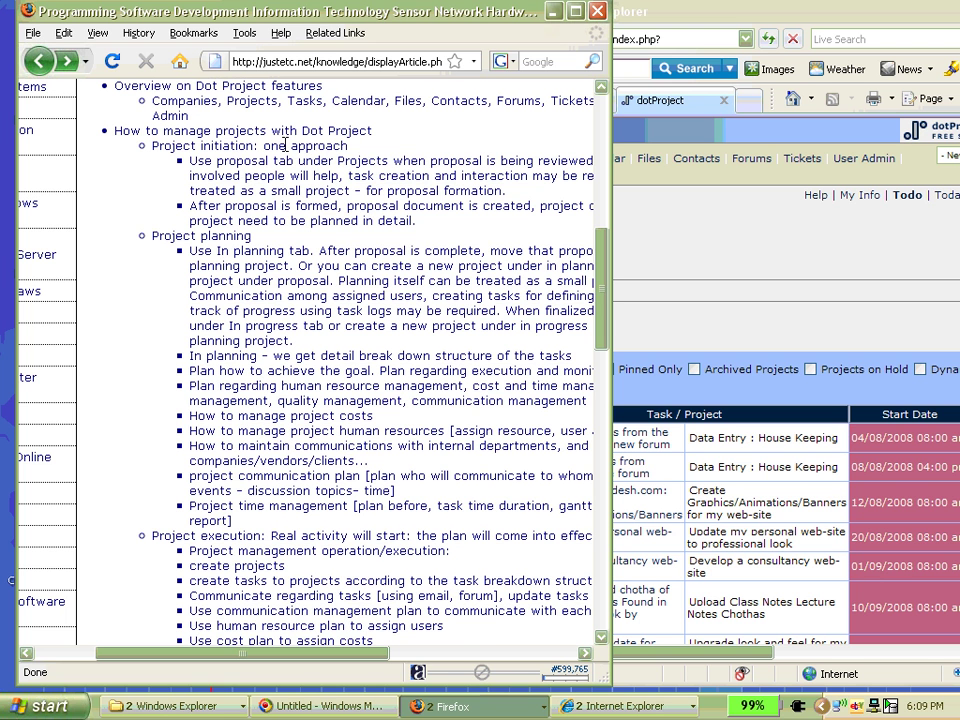
scroll(378, 145, up, 1)
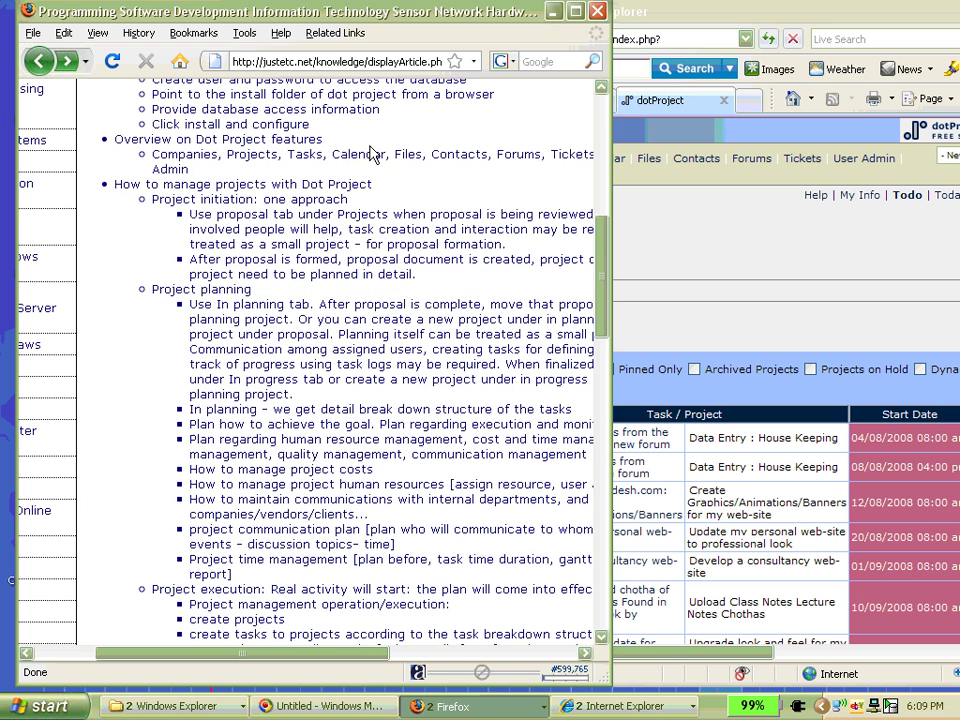
scroll(204, 208, up, 2)
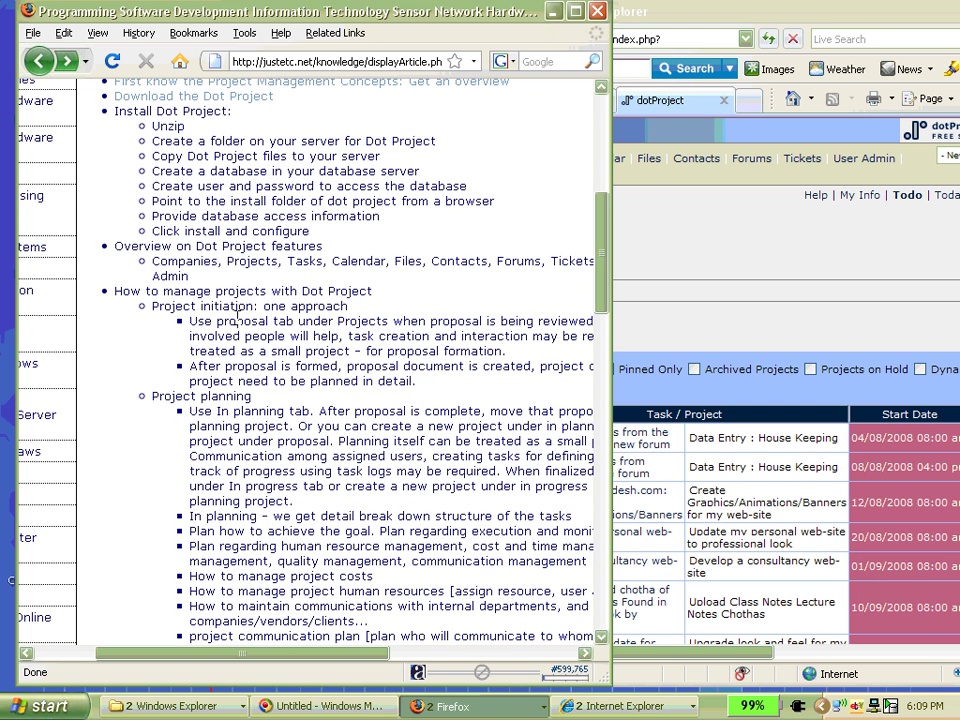
scroll(267, 322, up, 2)
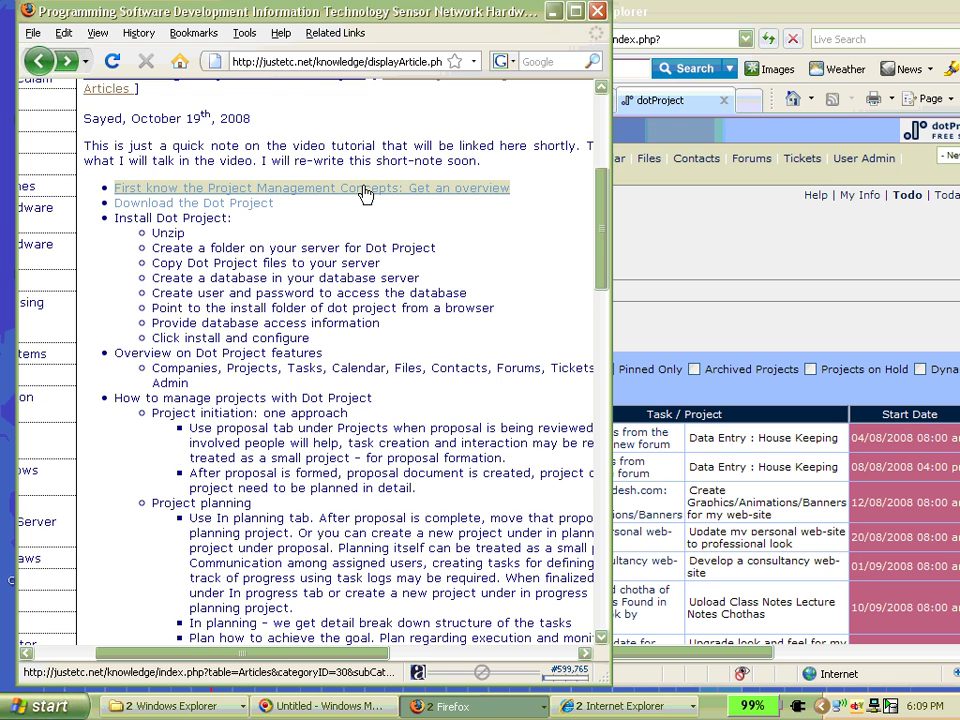
- Highlight the 'Initiation: one approach' line, then return to the Internet Explorer dotProject page
scroll(365, 193, down, 5)
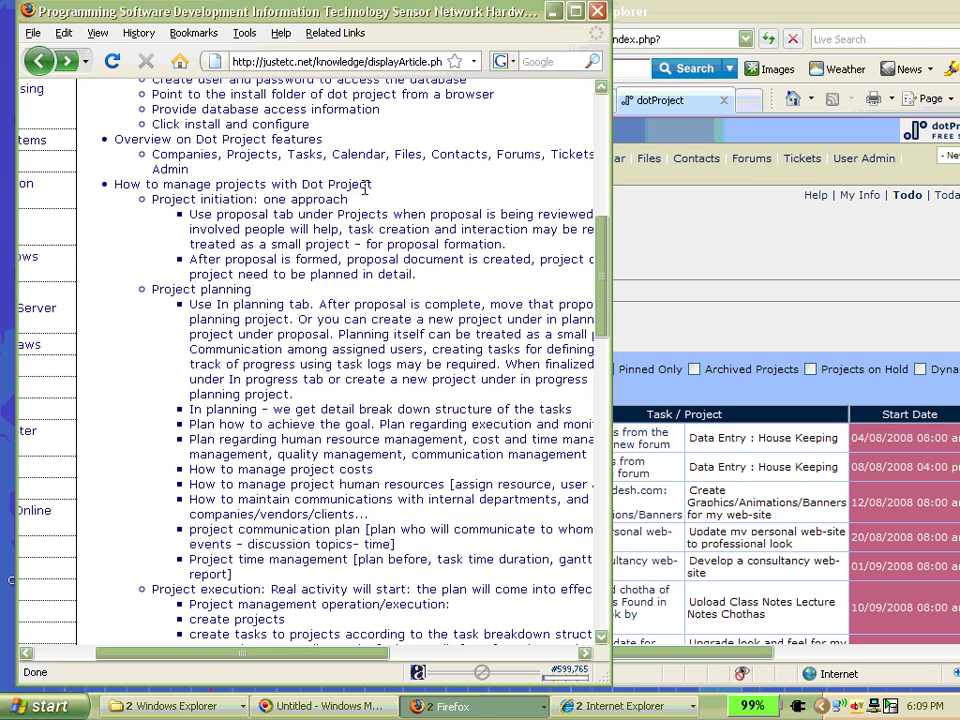
drag(197, 199, 348, 200)
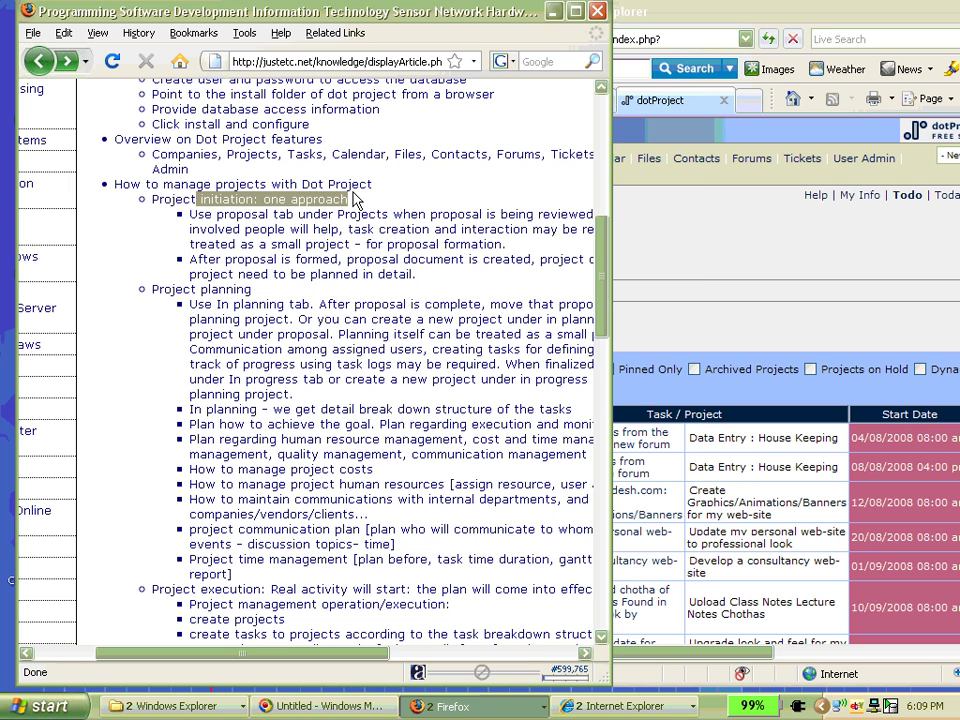
click(658, 20)
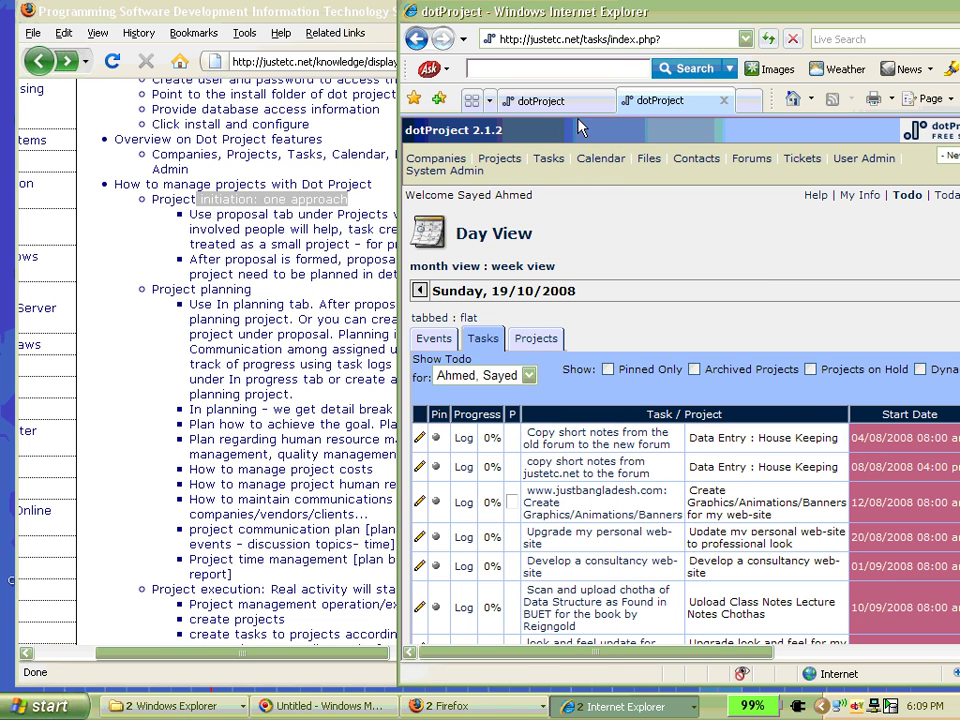
- List the demo site's proposed projects in dotProject, showing test by JustEtc Technologies
click(545, 100)
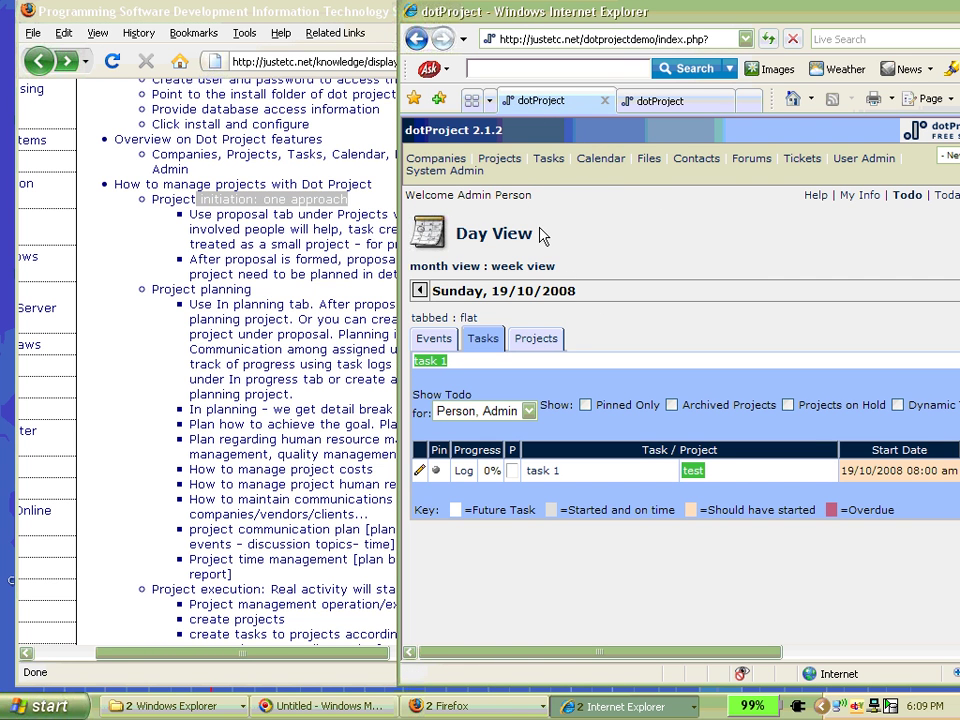
click(500, 160)
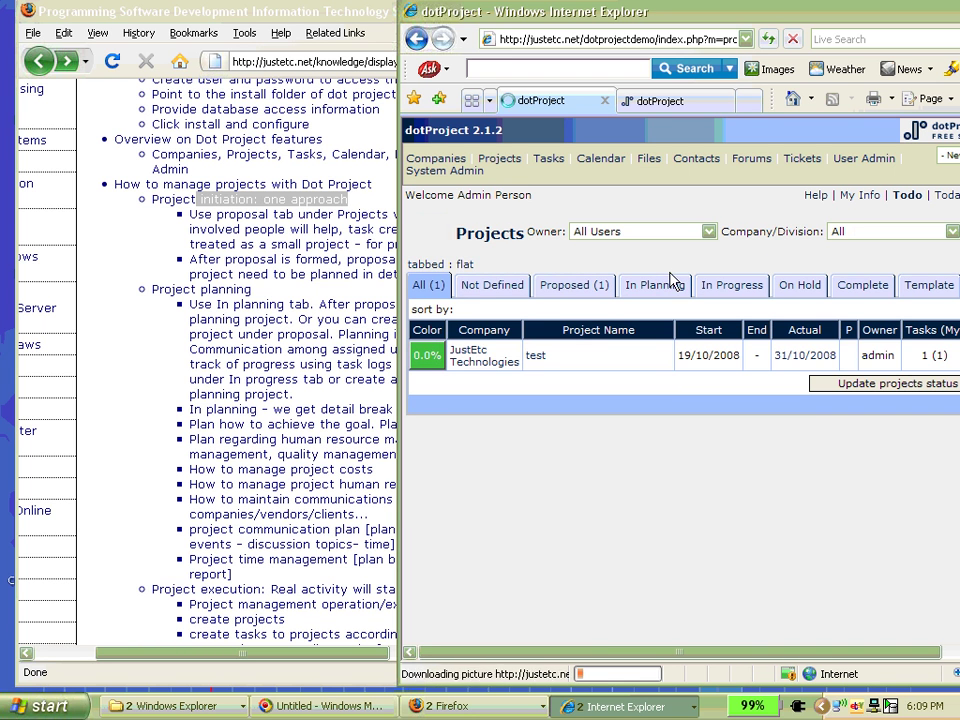
click(570, 292)
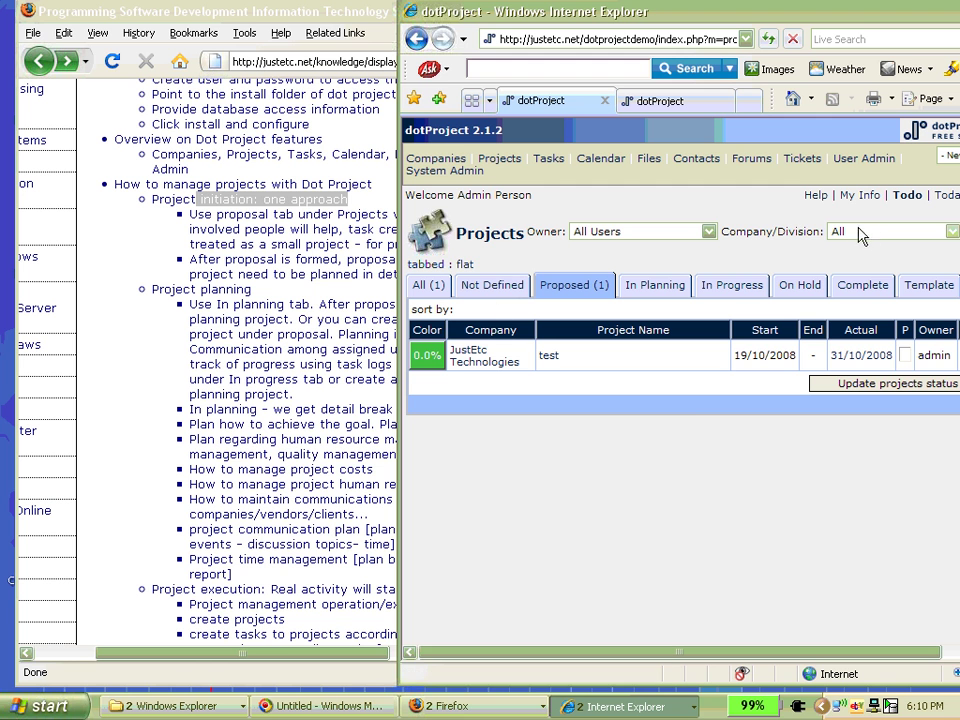
- Bring the Firefox Dot Project article back in front, scrolled to the top
mouse_move(398, 345)
mouse_down()
mouse_move(240, 340)
mouse_move(398, 338)
mouse_up()
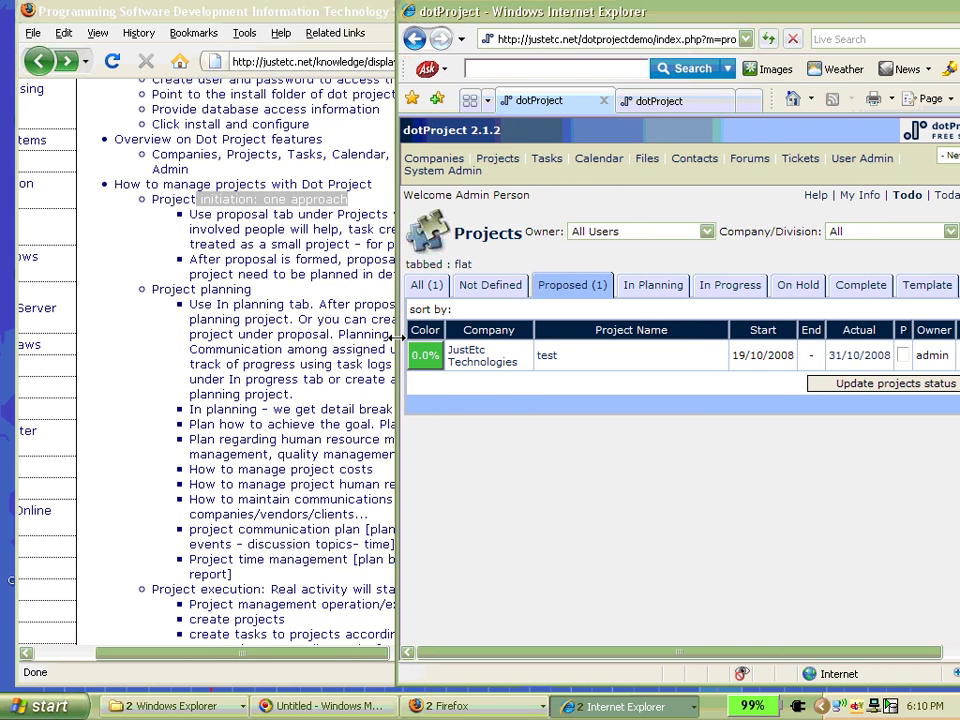
click(310, 244)
drag(603, 332, 604, 278)
- Read the Initiate a Project article, highlighting the Output of Developing the Project Charter list
click(355, 224)
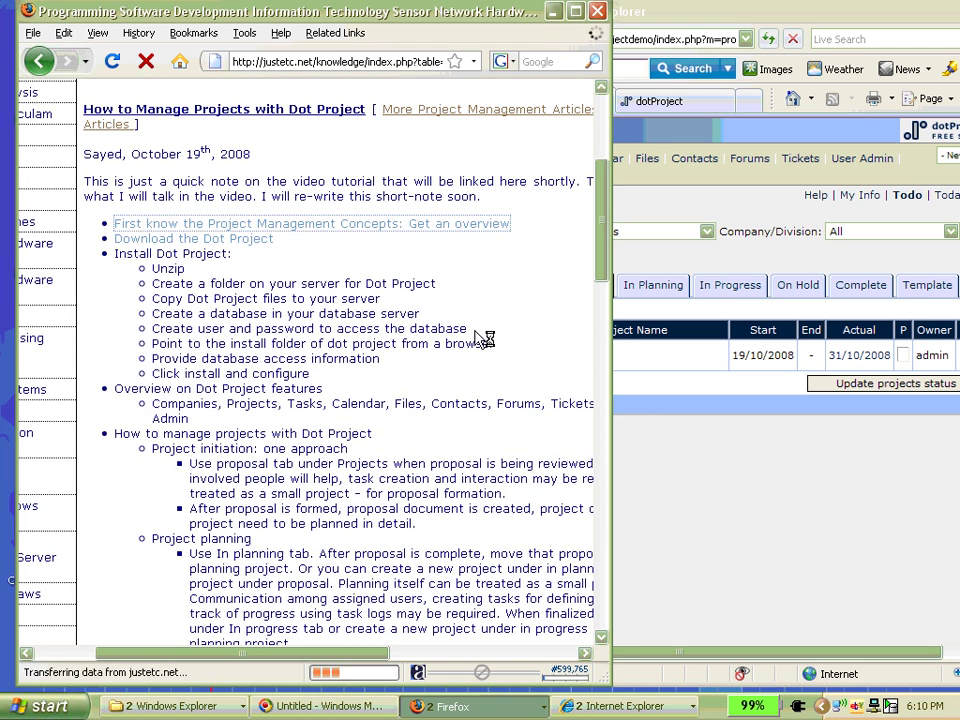
scroll(401, 311, down, 2)
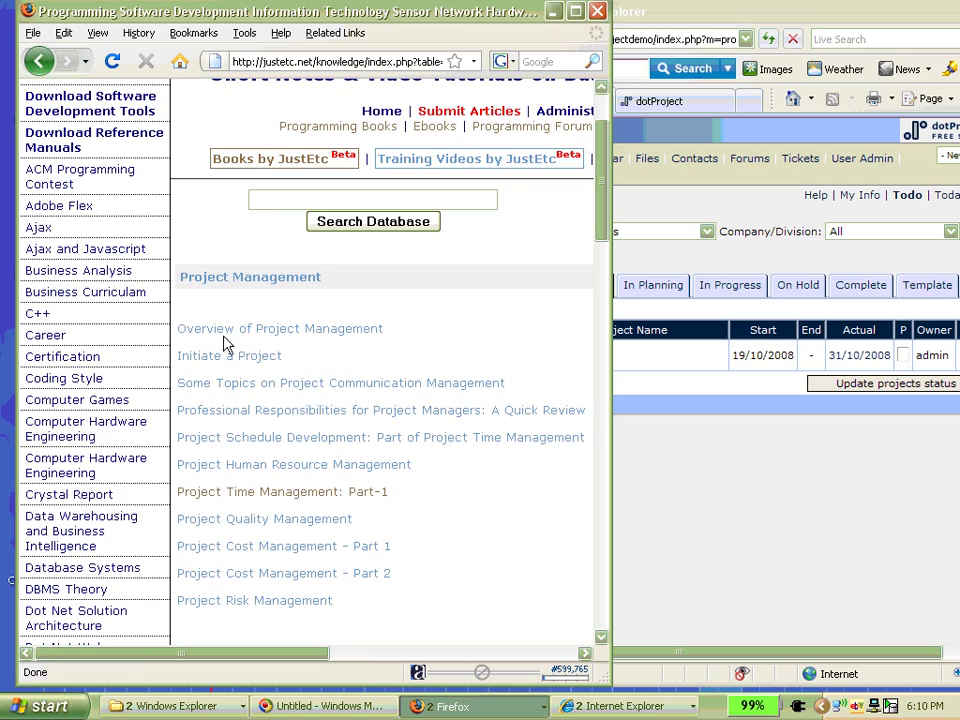
click(261, 357)
scroll(401, 349, down, 12)
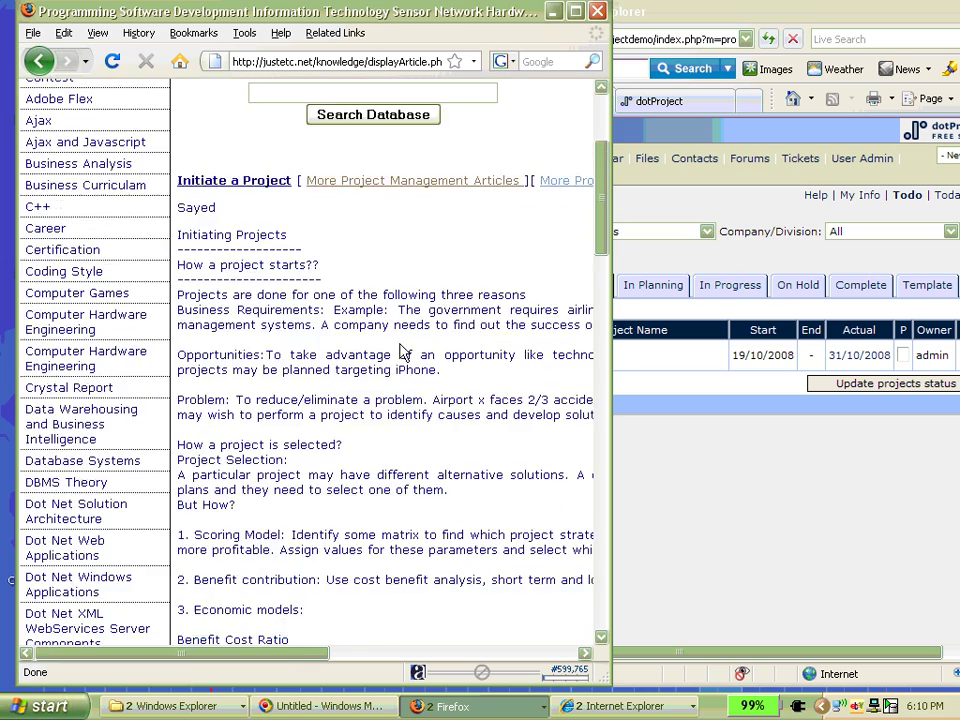
scroll(396, 340, up, 12)
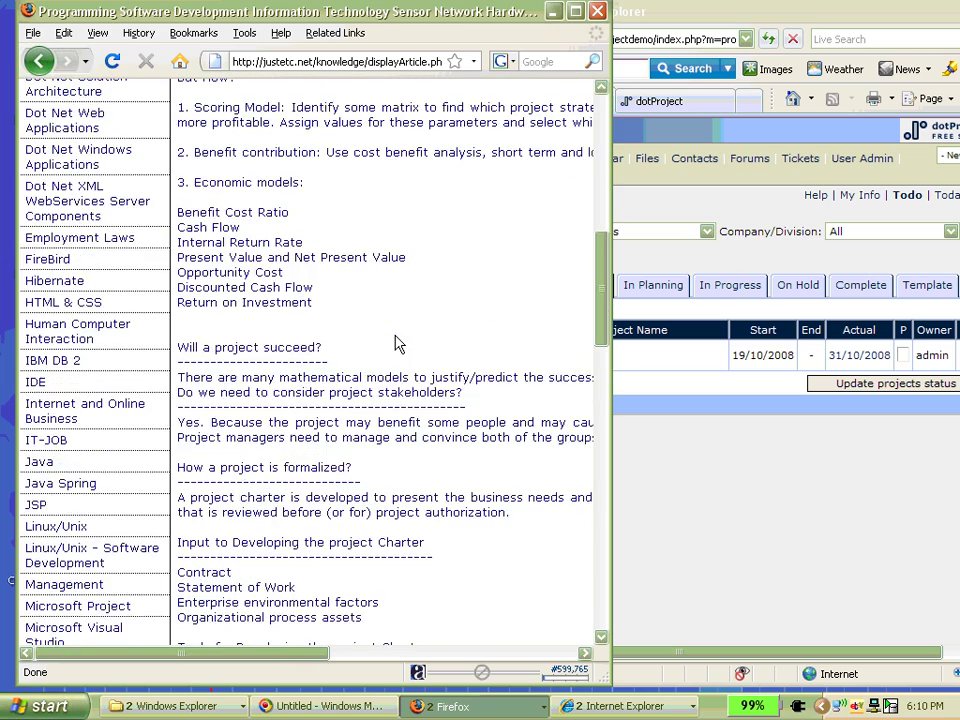
scroll(394, 347, down, 5)
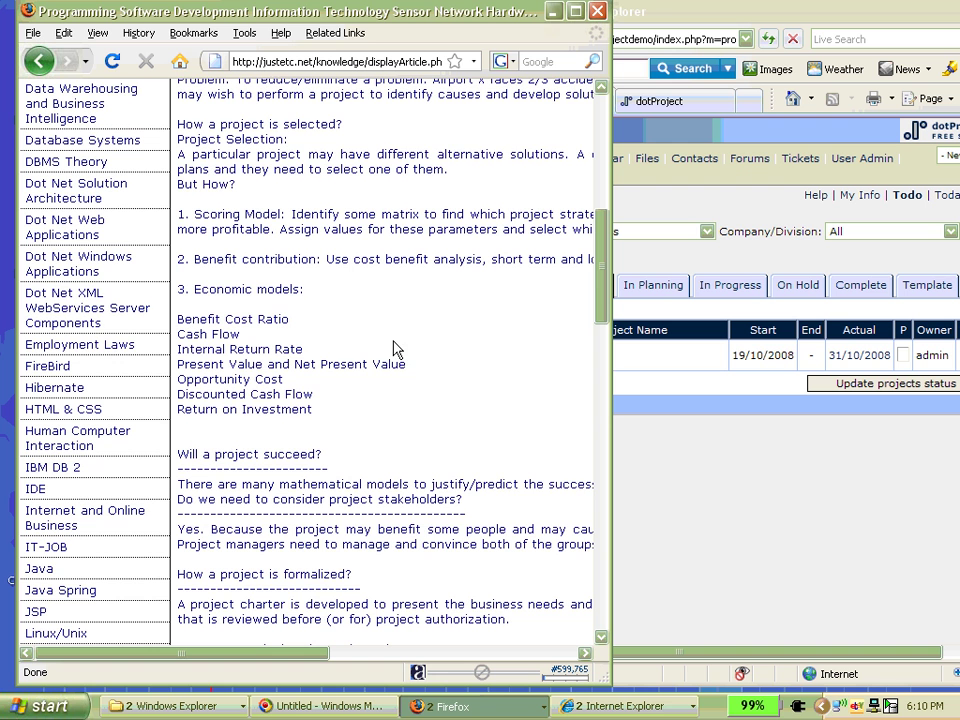
scroll(360, 405, down, 6)
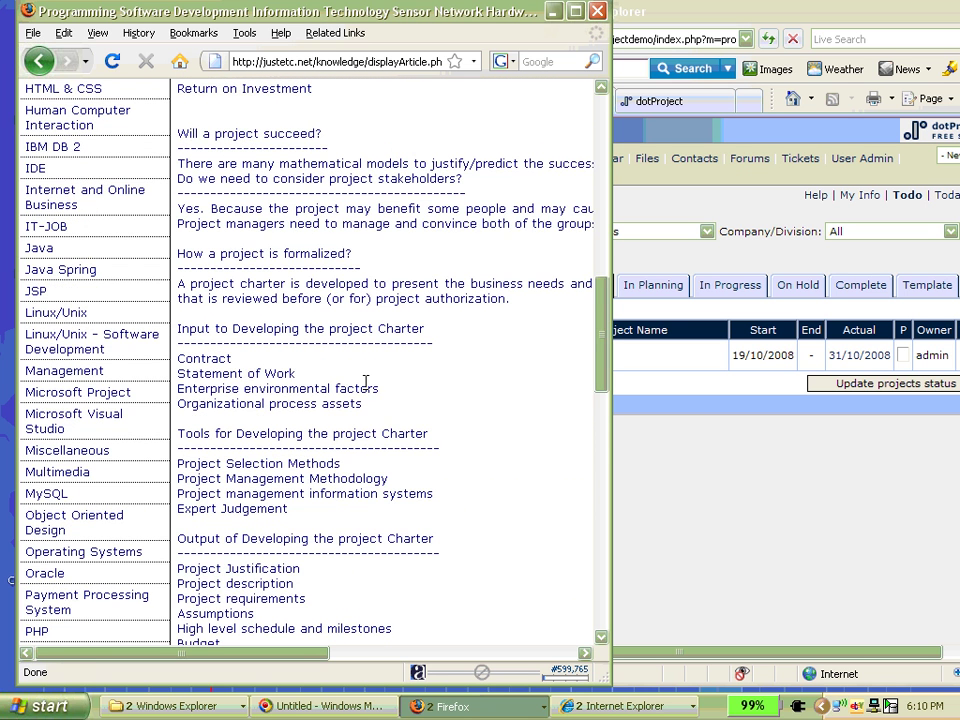
scroll(366, 381, down, 2)
scroll(328, 381, down, 3)
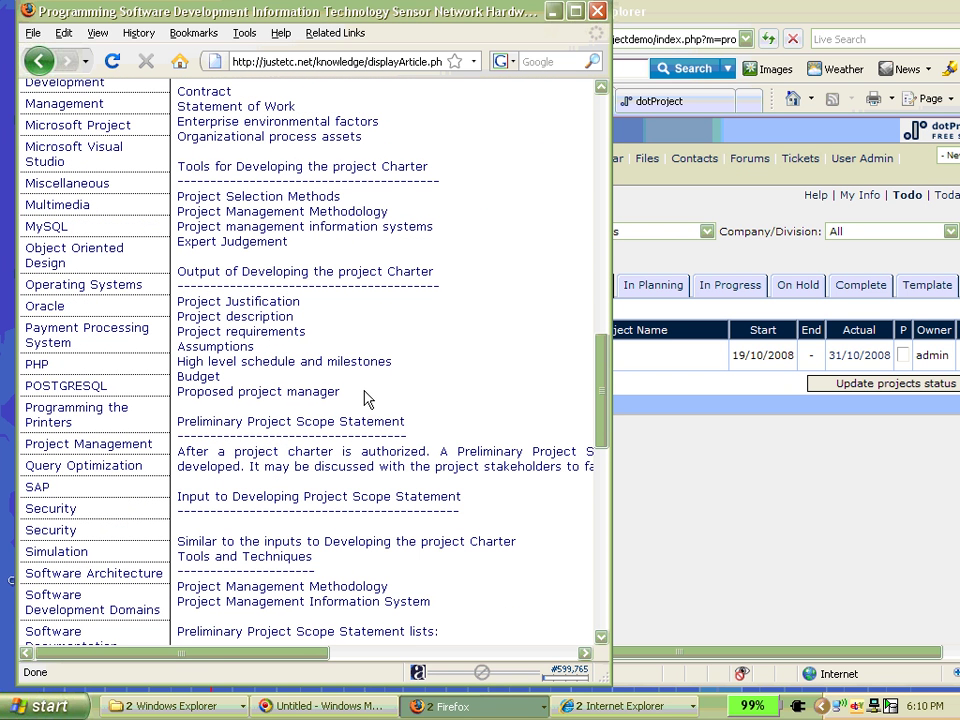
drag(365, 398, 176, 286)
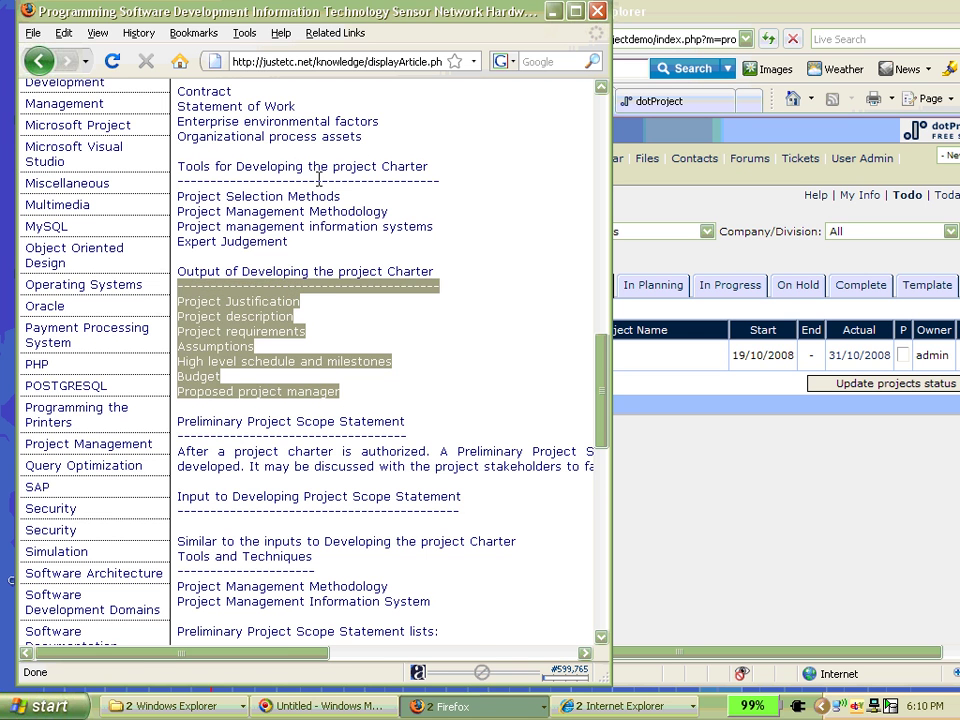
drag(378, 127, 190, 85)
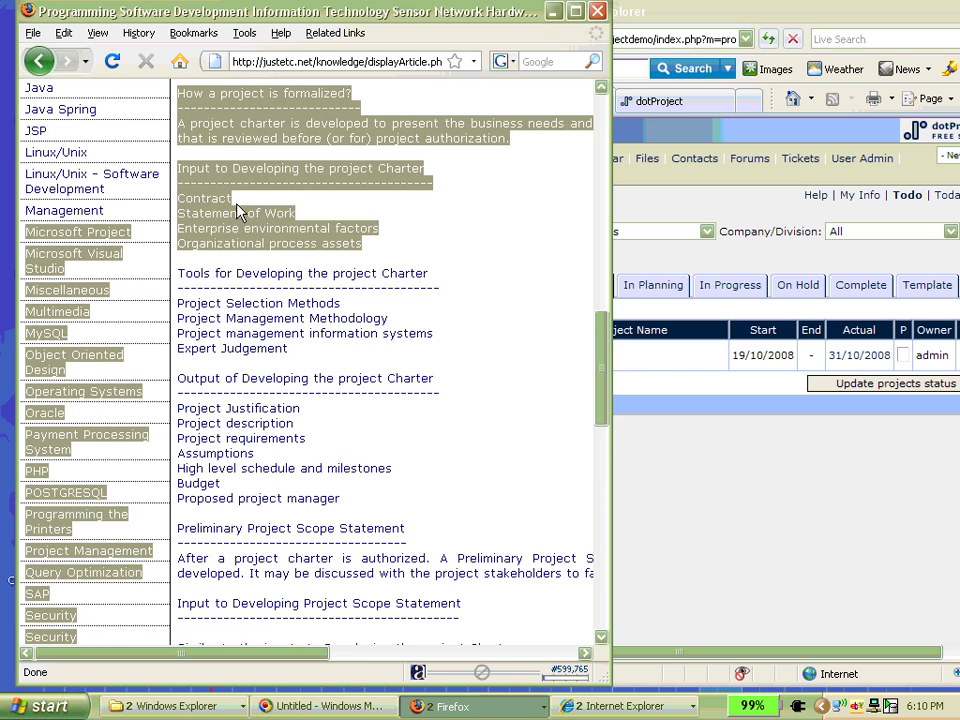
click(281, 296)
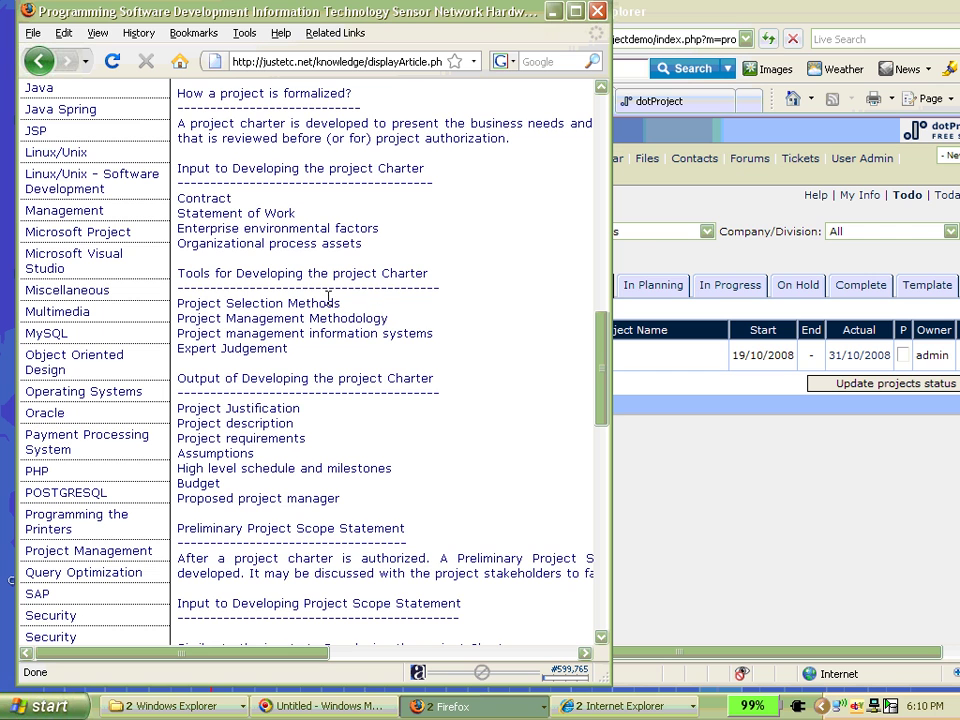
- Go back to the How to Manage Projects with Dot Project article, then bring dotProject forward
scroll(262, 356, up, 15)
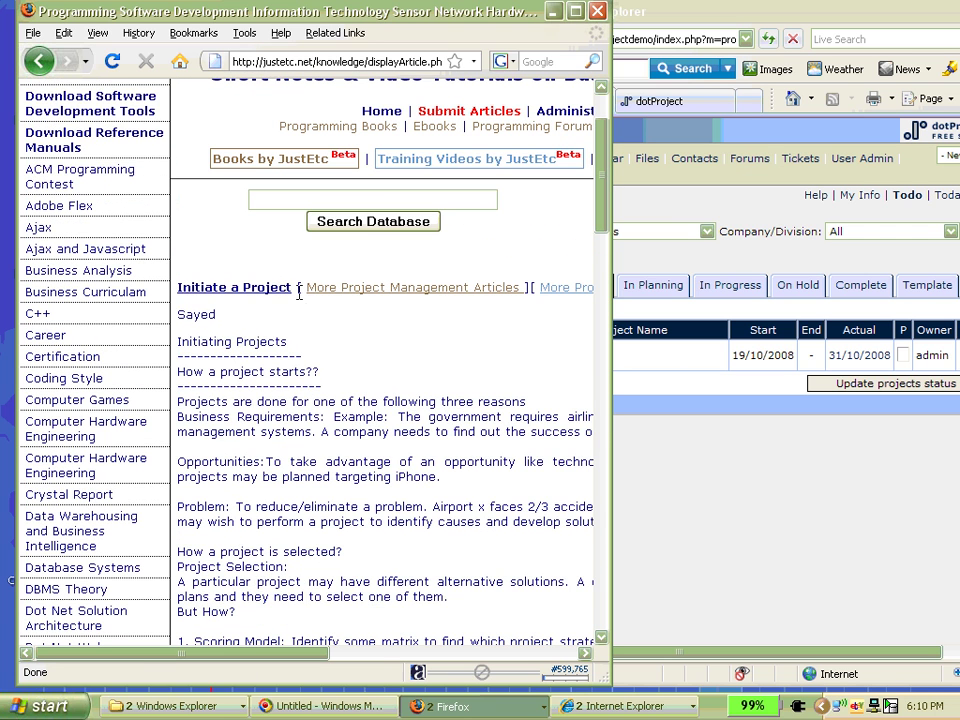
click(40, 62)
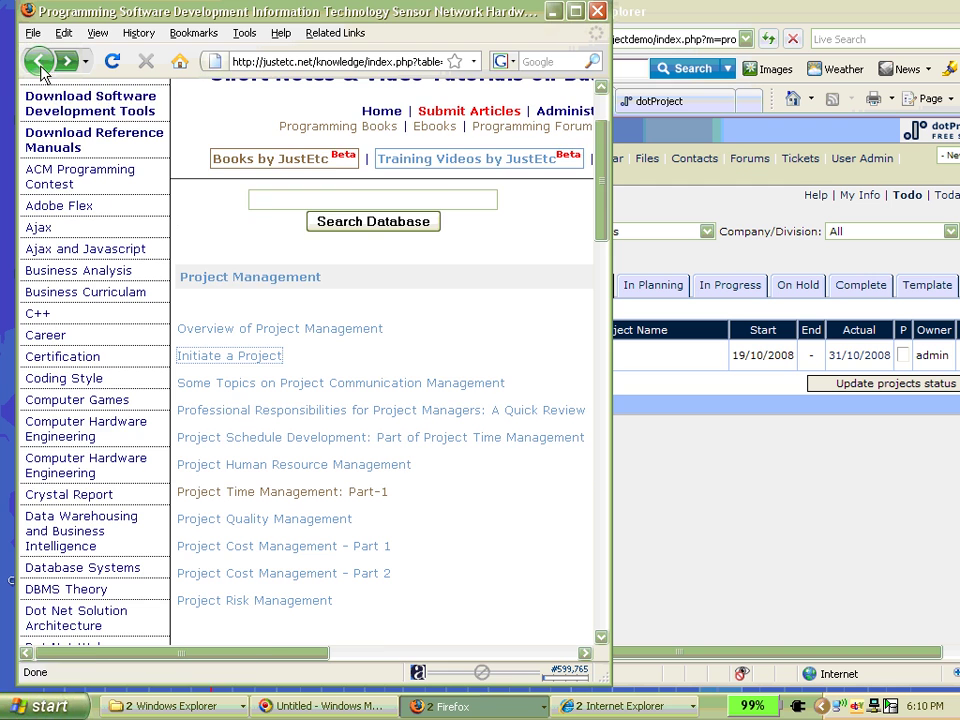
click(40, 62)
click(727, 148)
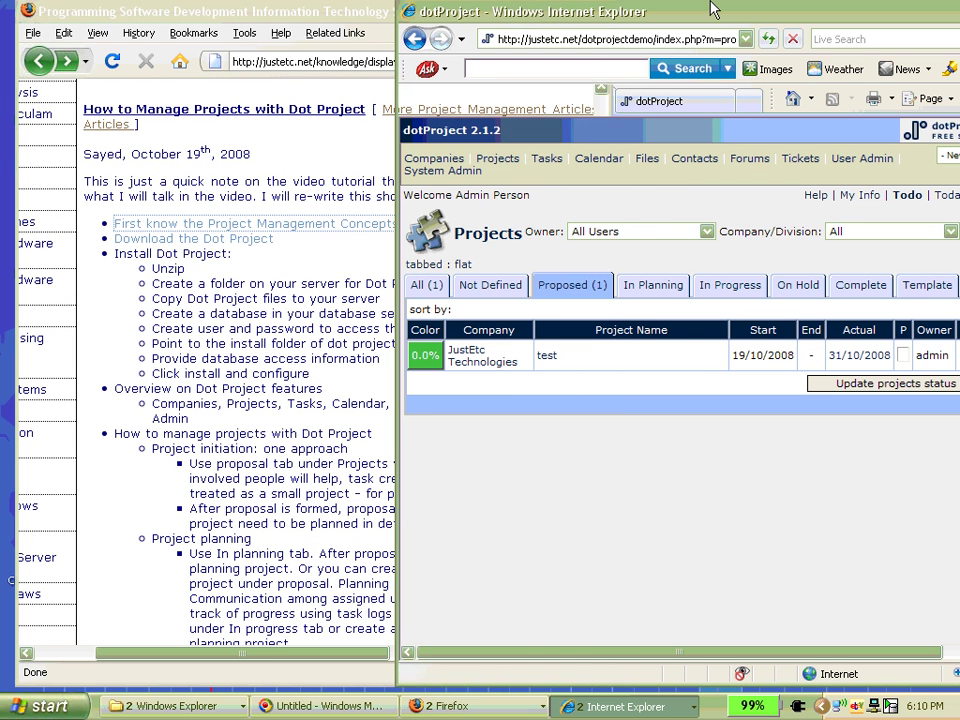
- Show the Proposed projects, scan the test project's columns, and open its details
click(567, 293)
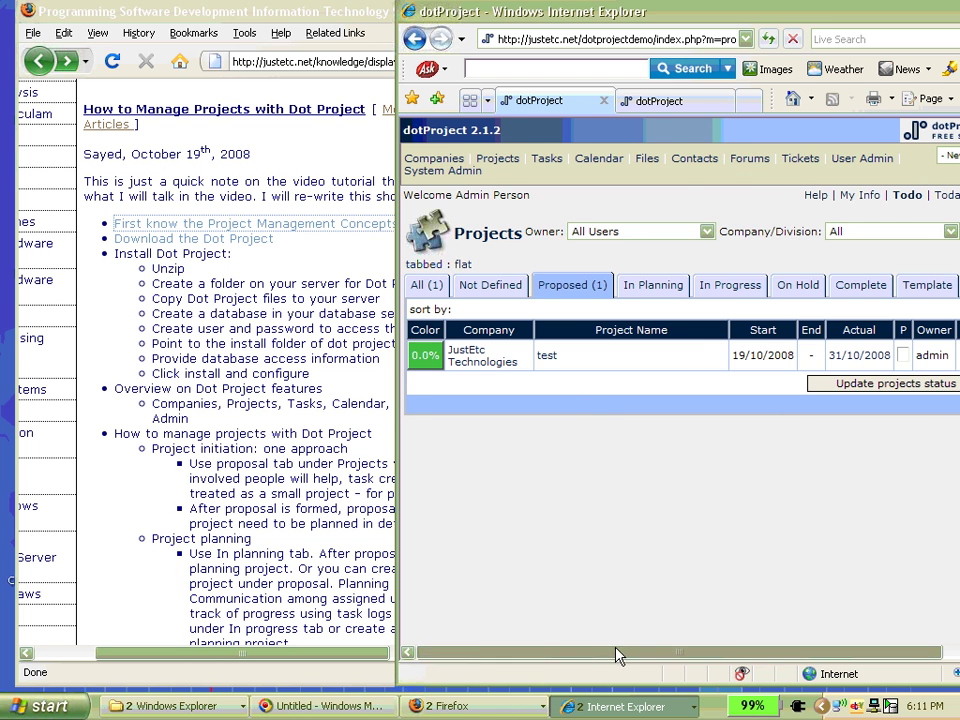
drag(619, 653, 798, 650)
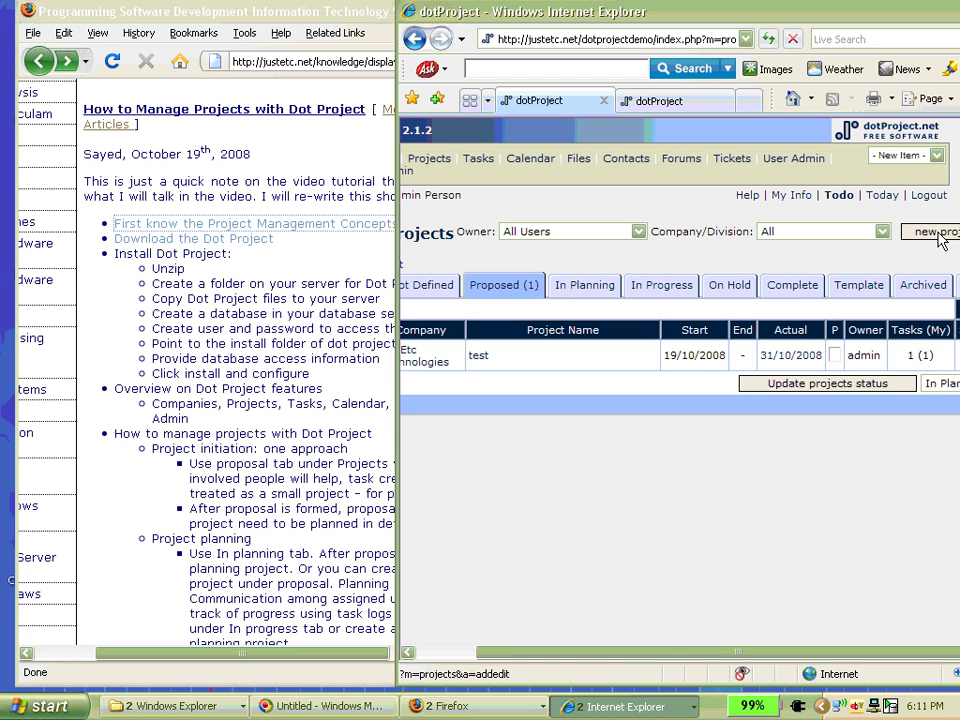
drag(696, 656, 744, 660)
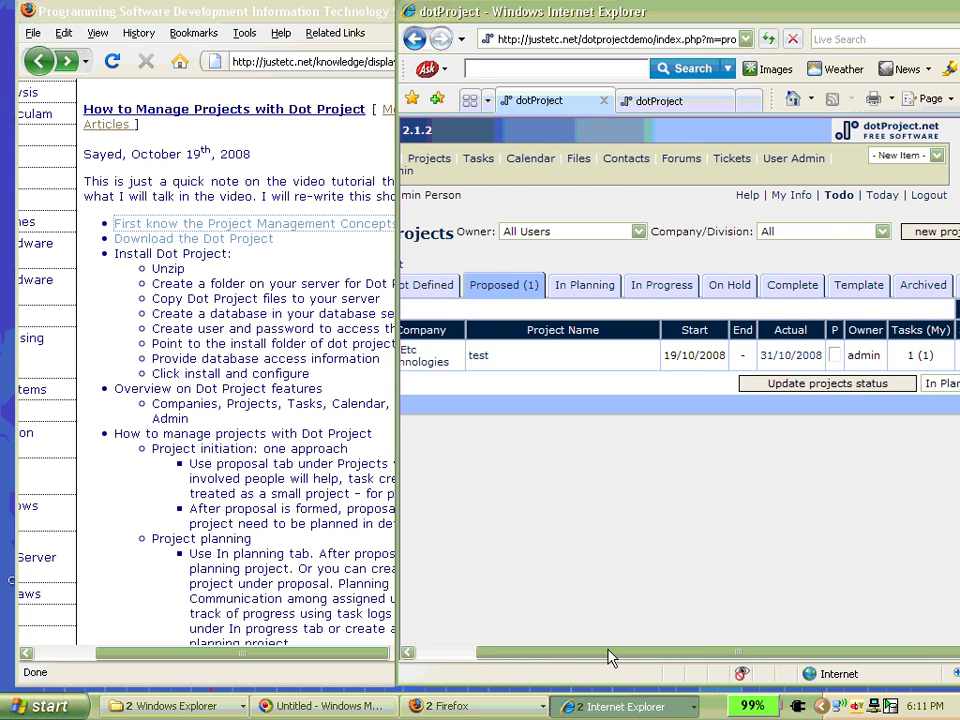
drag(606, 658, 484, 652)
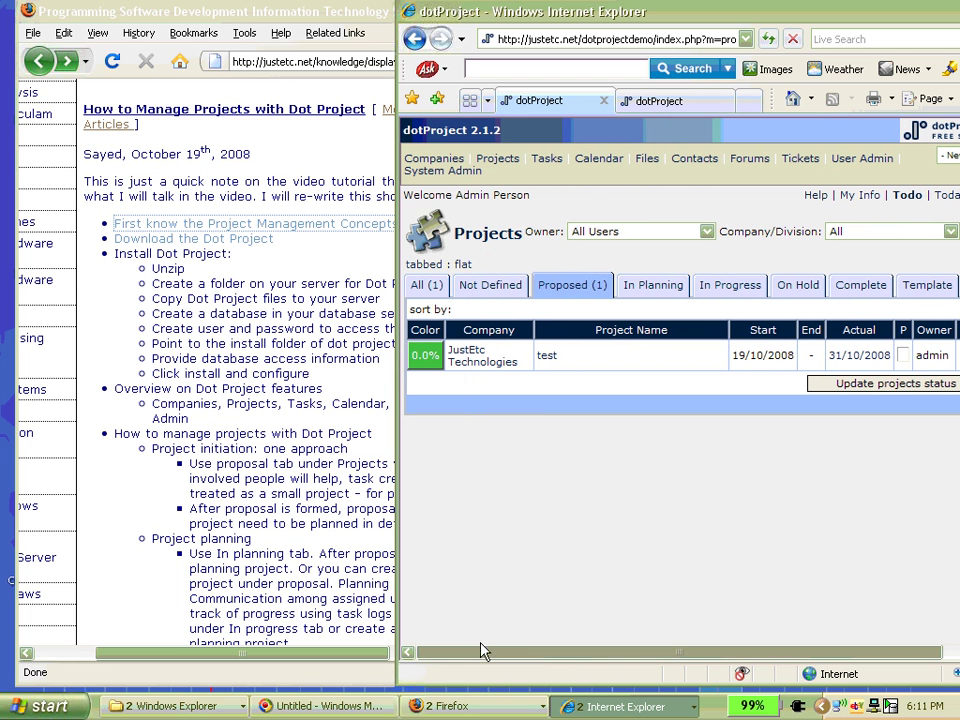
click(546, 357)
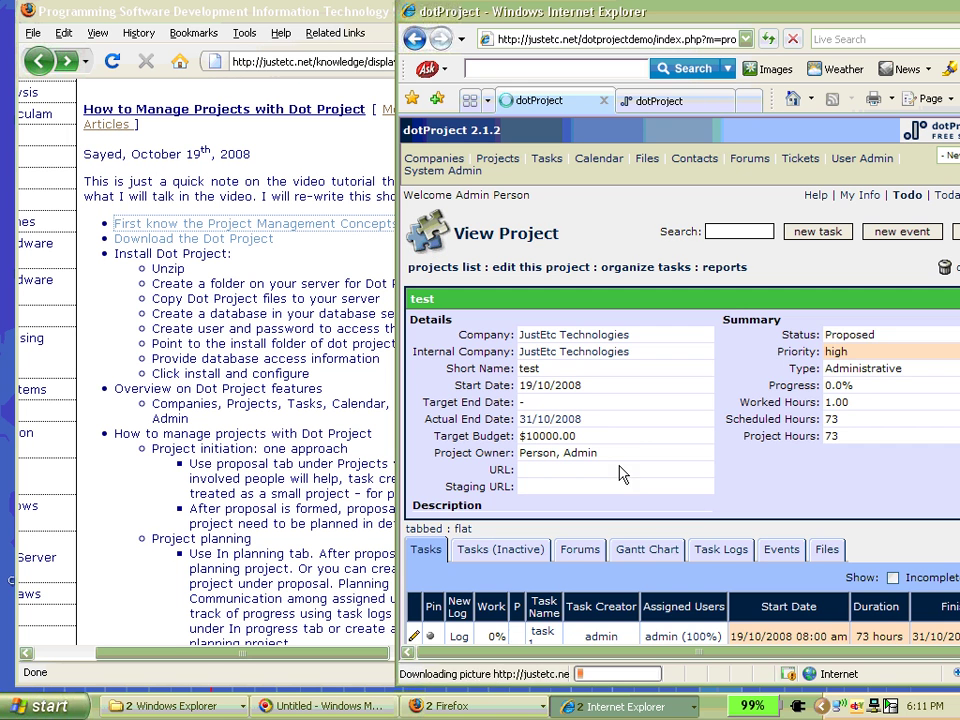
- Review test's View Project page (Proposed, high priority, 73 hours), then return to the Firefox note
scroll(463, 505, down, 1)
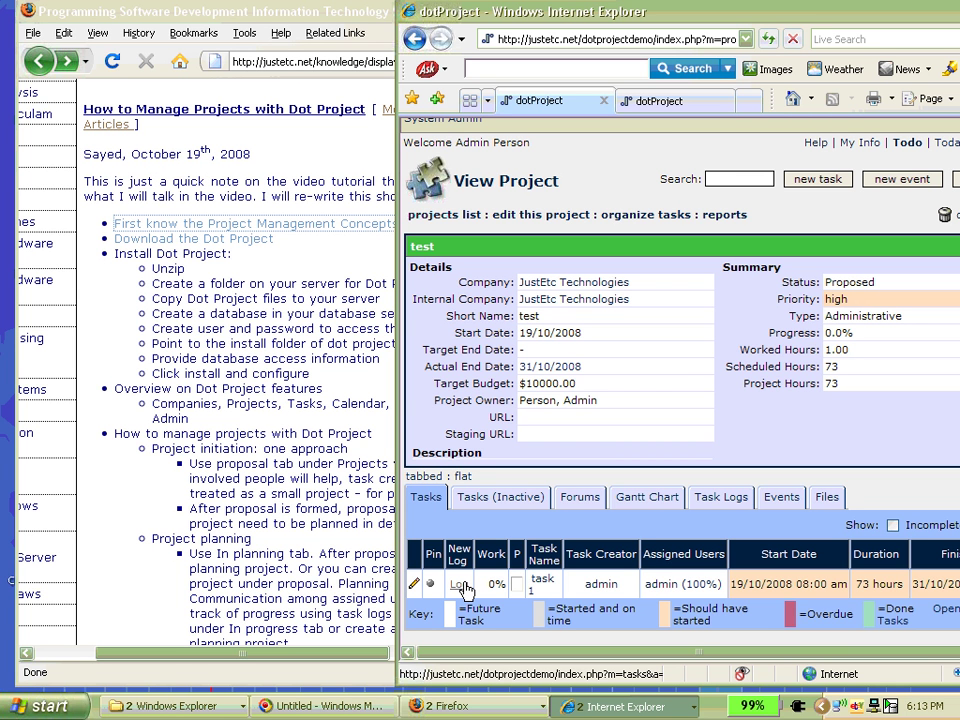
scroll(669, 360, up, 1)
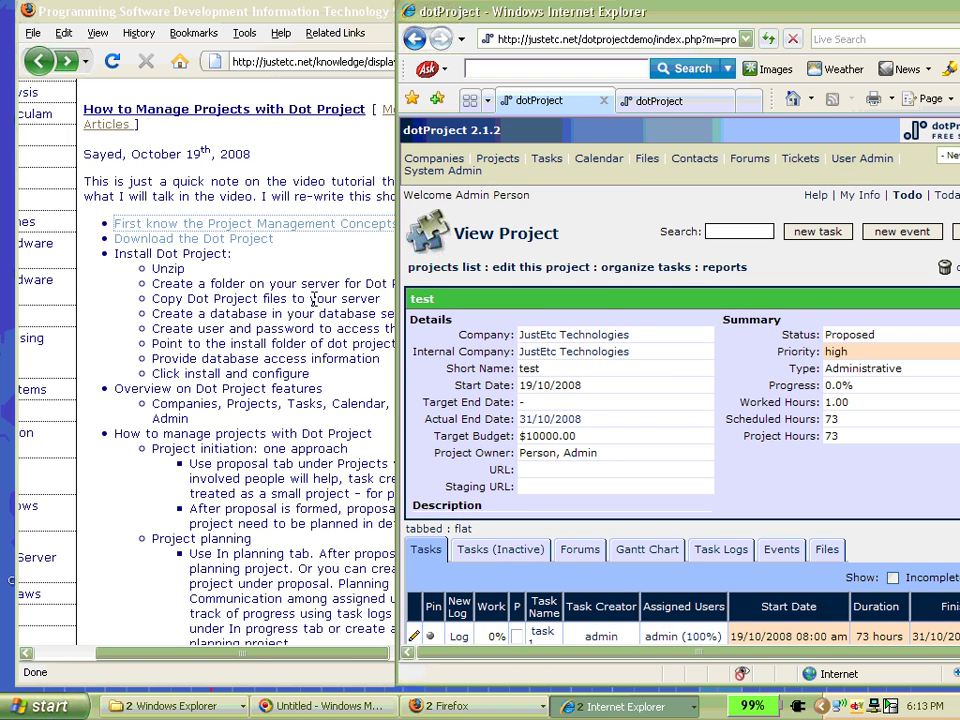
click(133, 343)
scroll(135, 347, down, 3)
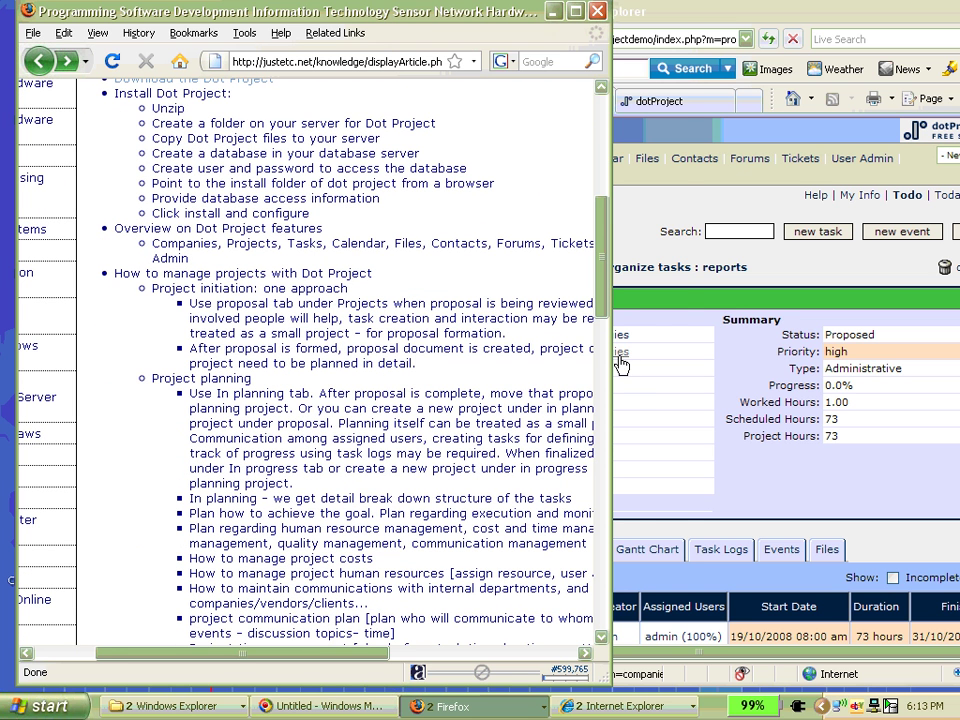
- Widen the Firefox article, highlight the sentence about the proposal tab, then narrow it again
drag(613, 350, 727, 343)
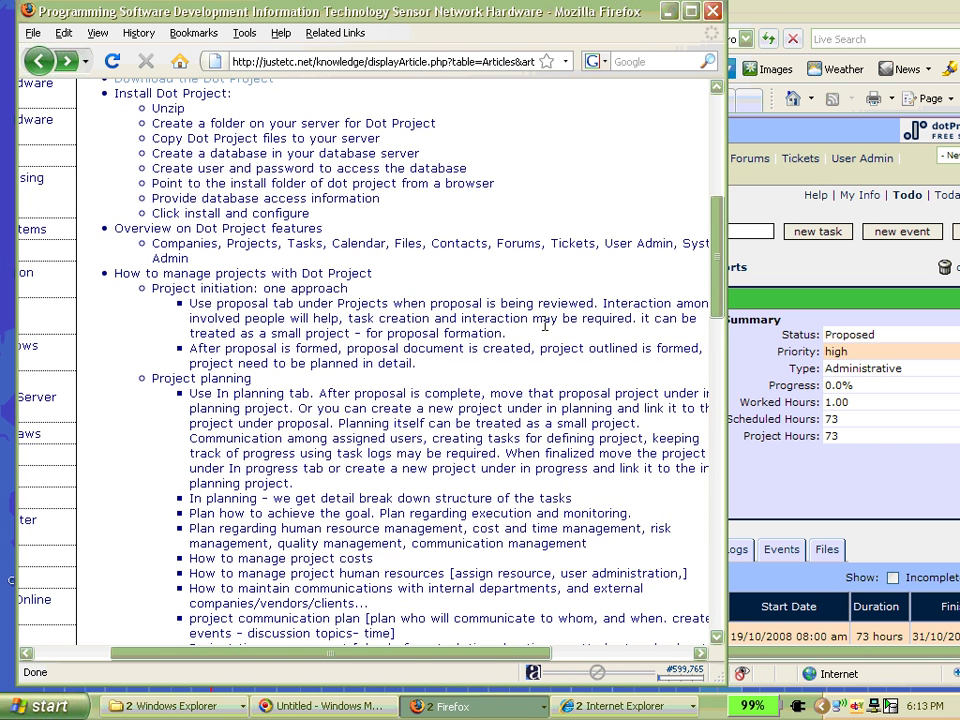
drag(189, 303, 594, 308)
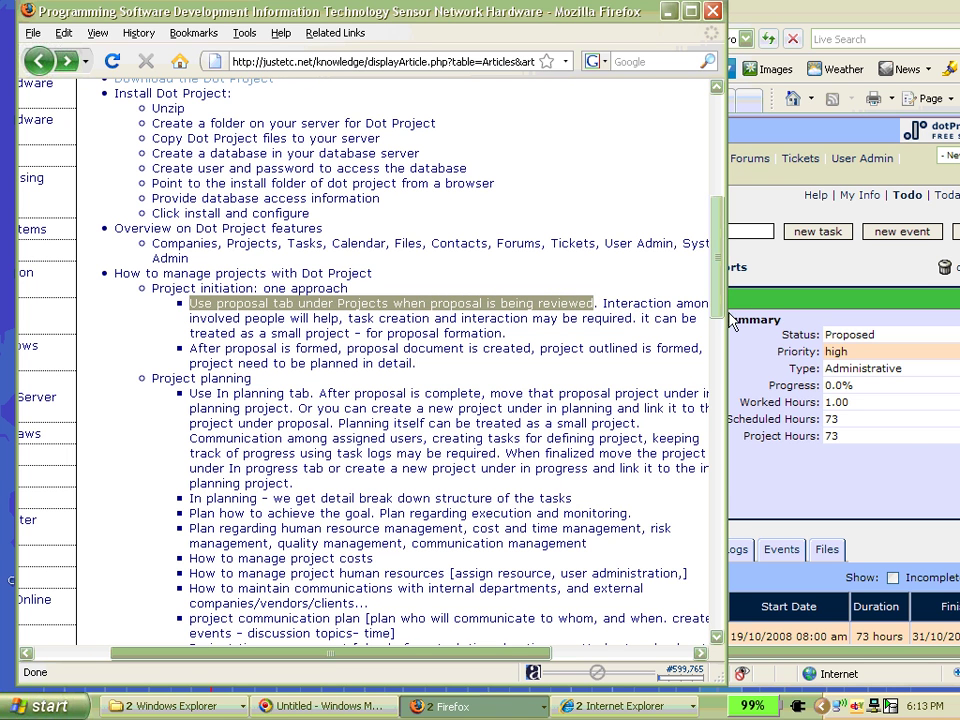
drag(724, 311, 531, 316)
drag(128, 663, 255, 653)
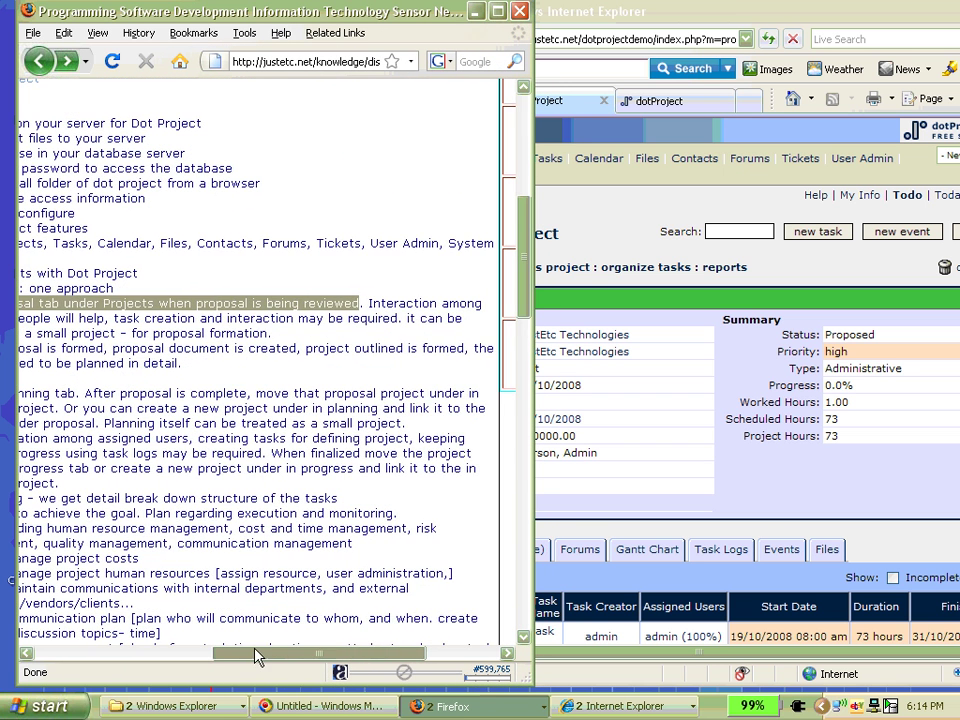
- Reload dotProject's Proposed projects list, where test shows actual date 31/10/2008
click(575, 14)
click(495, 157)
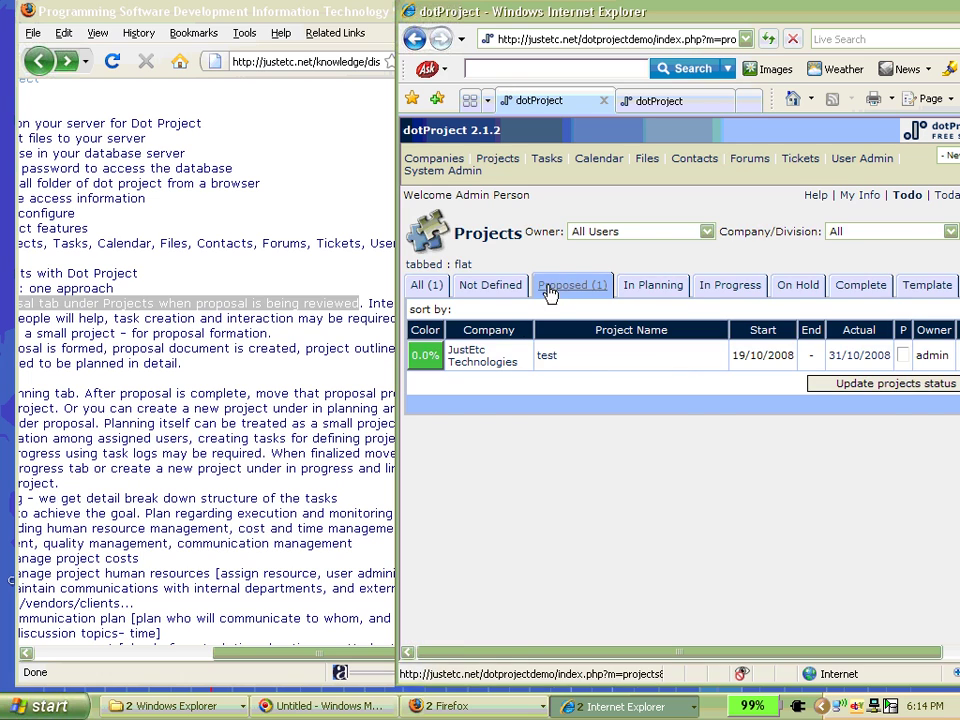
click(572, 285)
drag(333, 660, 281, 648)
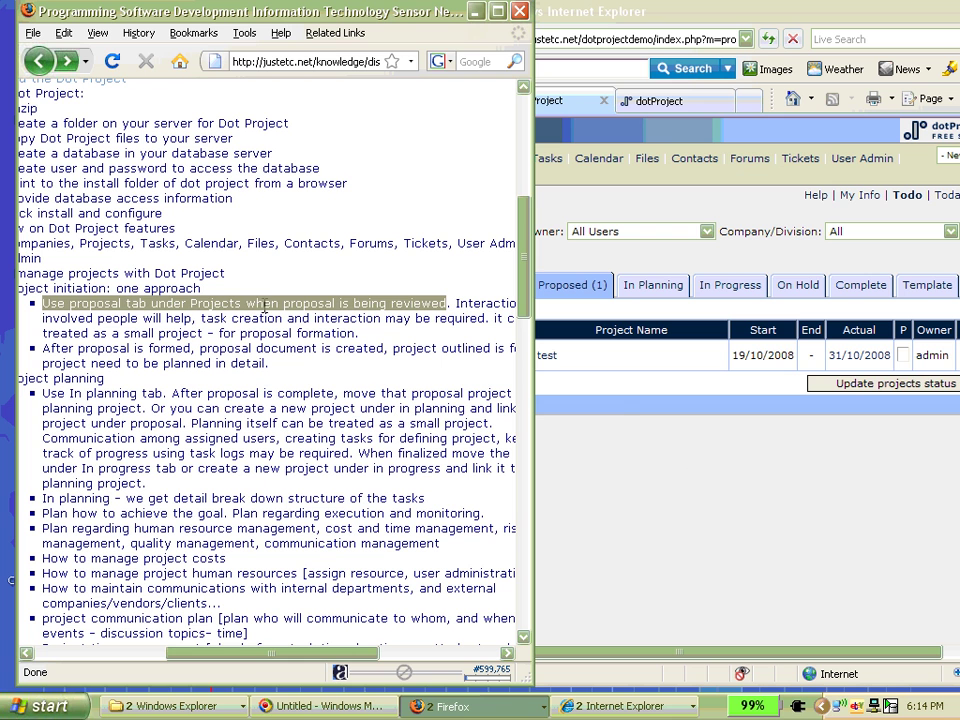
drag(310, 654, 279, 657)
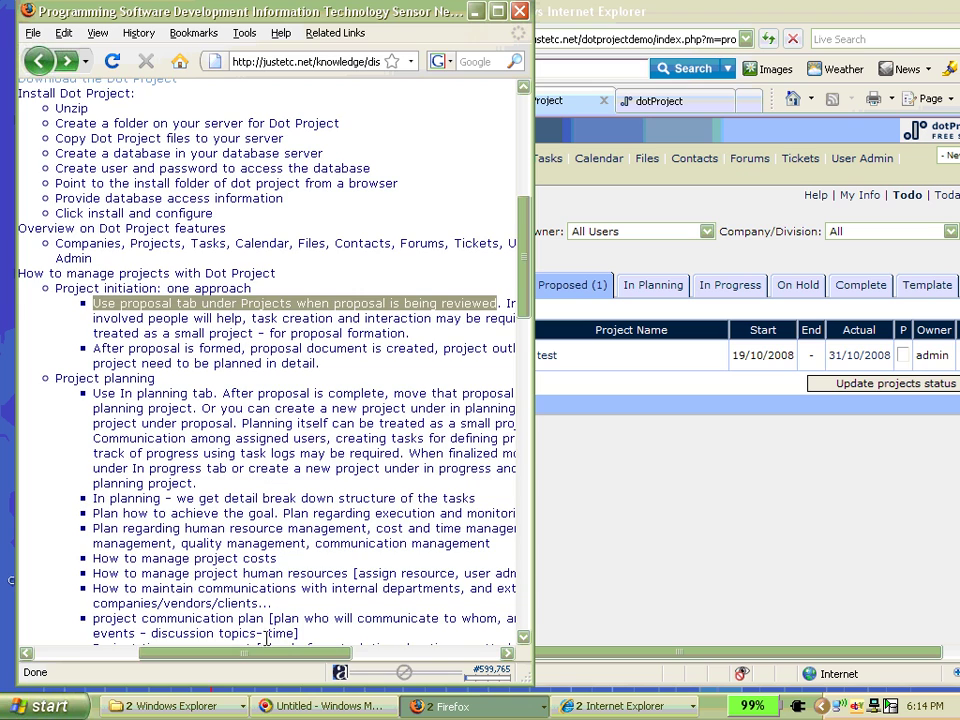
mouse_move(270, 661)
mouse_down()
mouse_move(339, 659)
mouse_move(262, 652)
mouse_up()
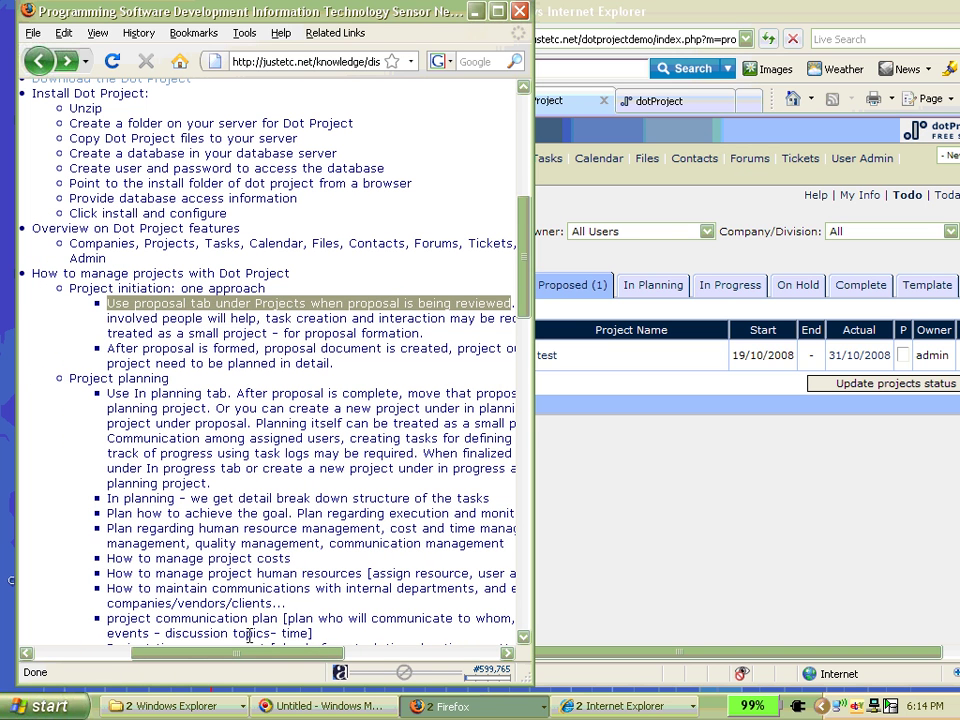
- Highlight the article's Project planning heading, then bring dotProject back to the front
drag(168, 380, 70, 381)
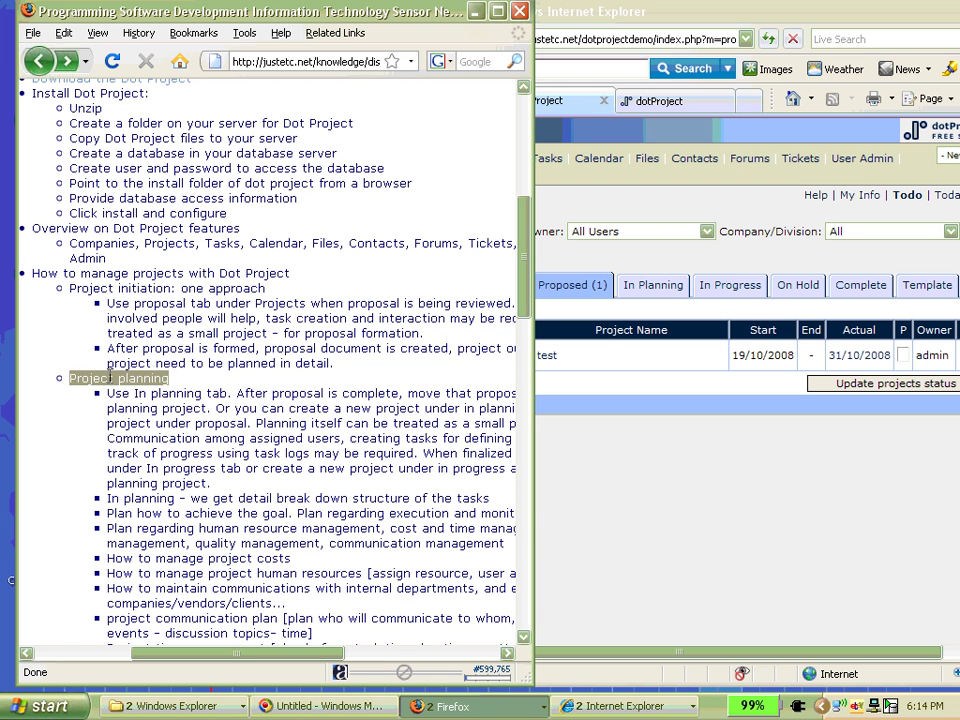
click(204, 392)
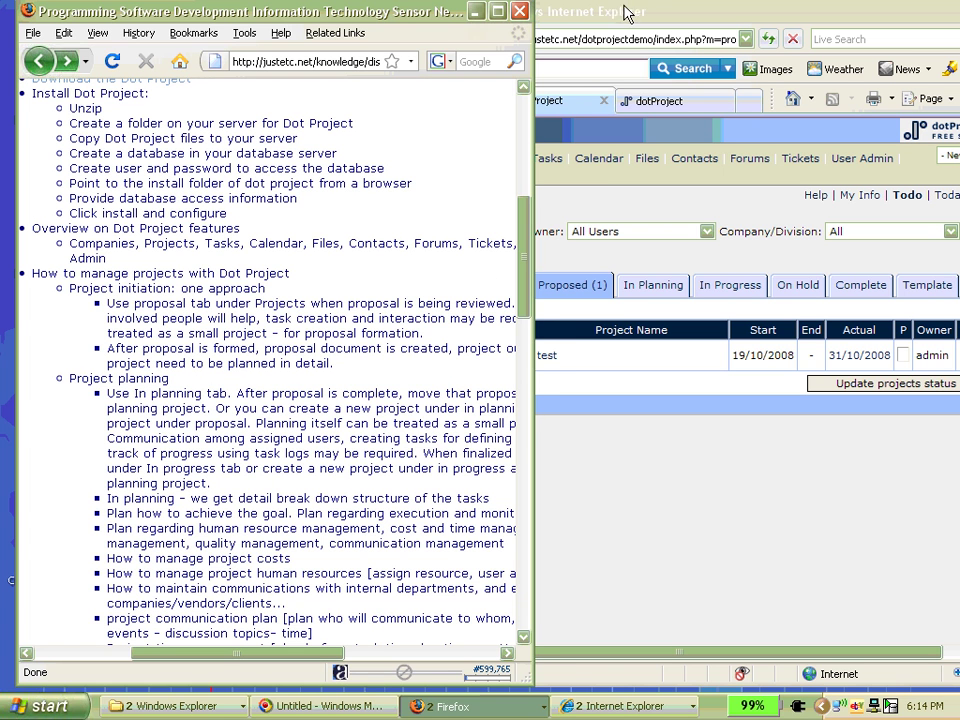
click(474, 11)
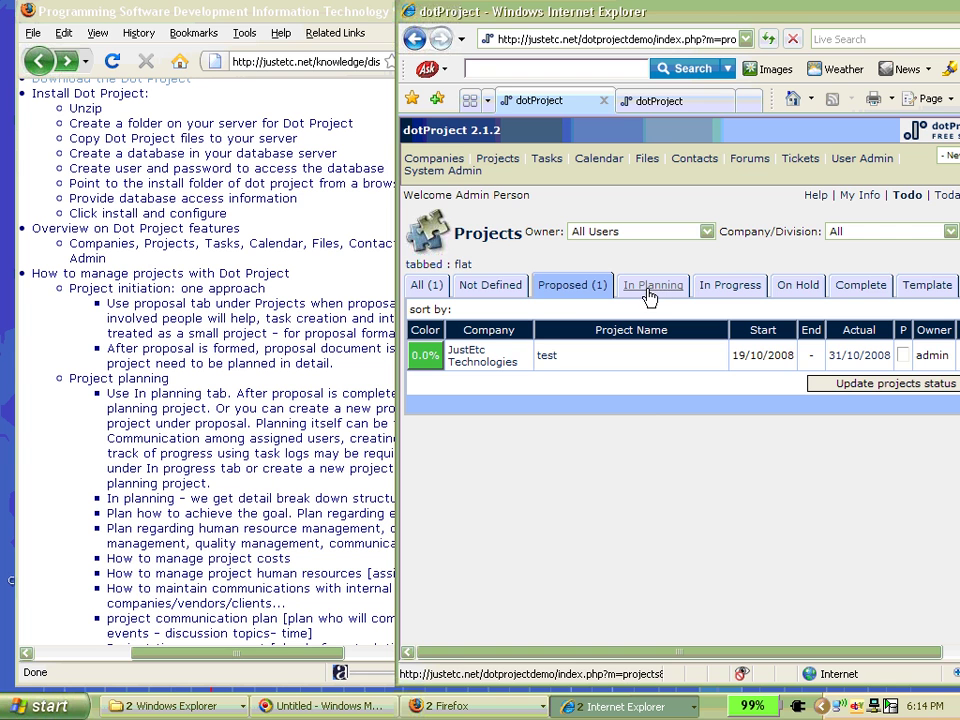
- Check the empty In Planning tab, then open the test project from Proposed
click(651, 289)
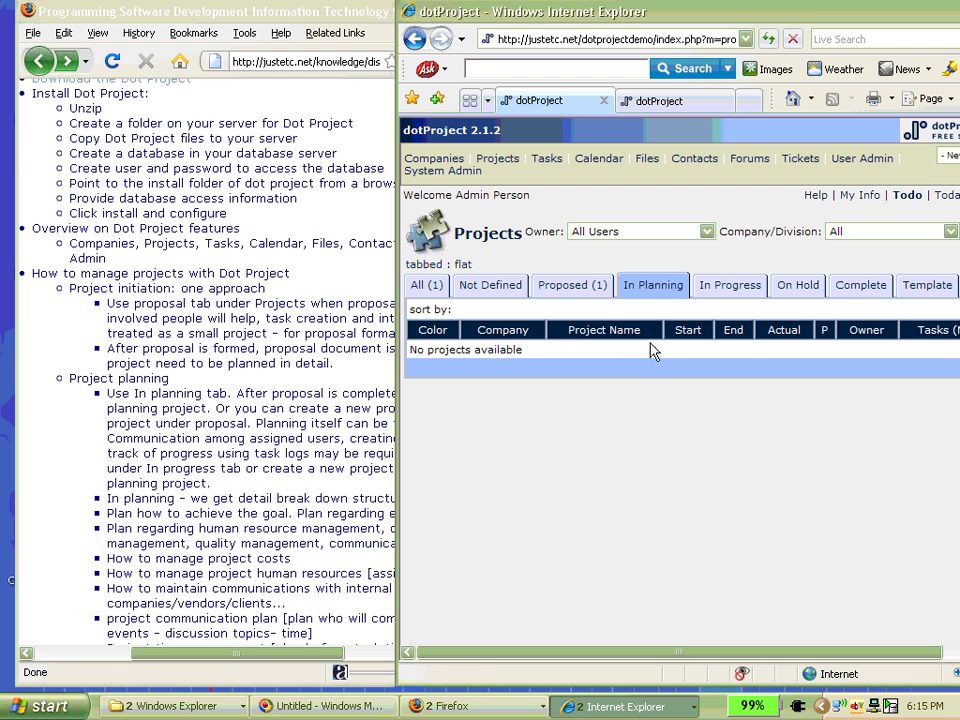
click(585, 287)
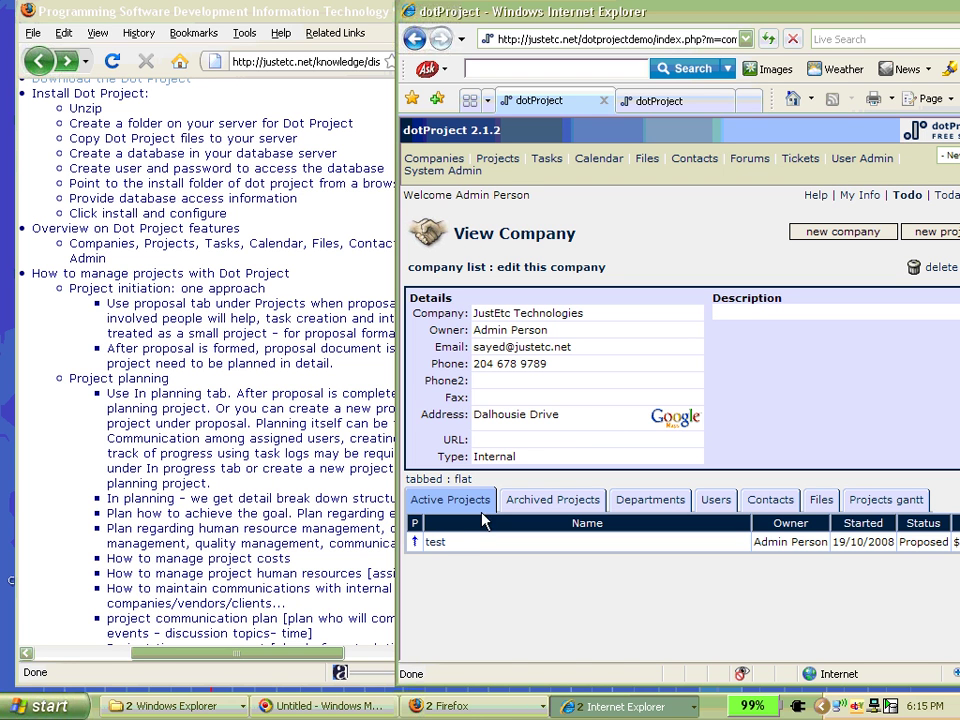
click(436, 542)
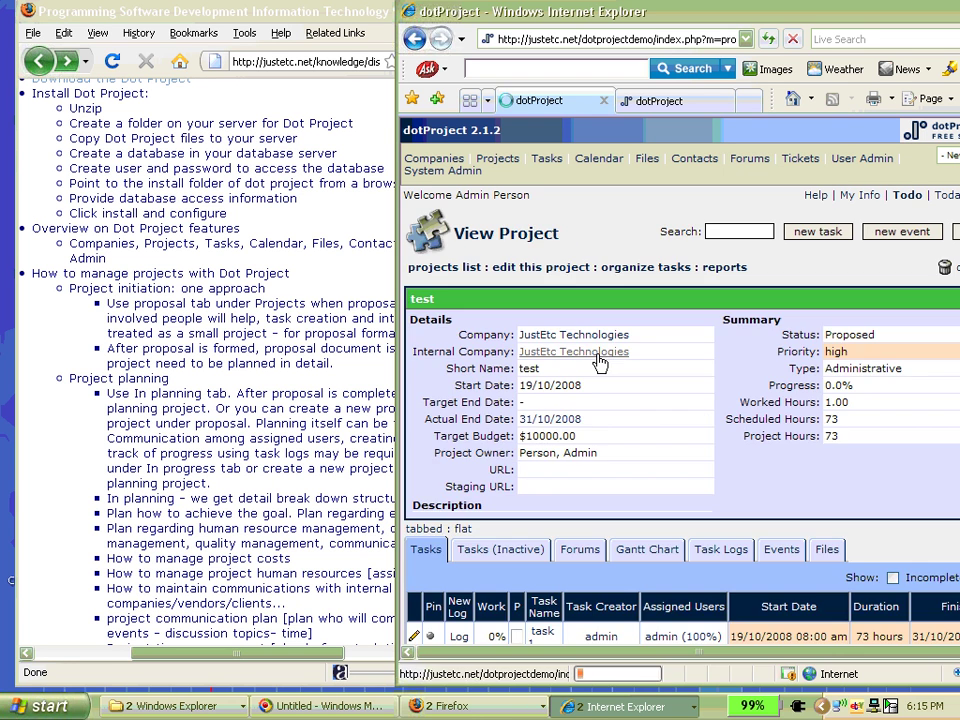
- Set test's status to In Planning without submitting, then view the still-empty In Planning list
click(561, 271)
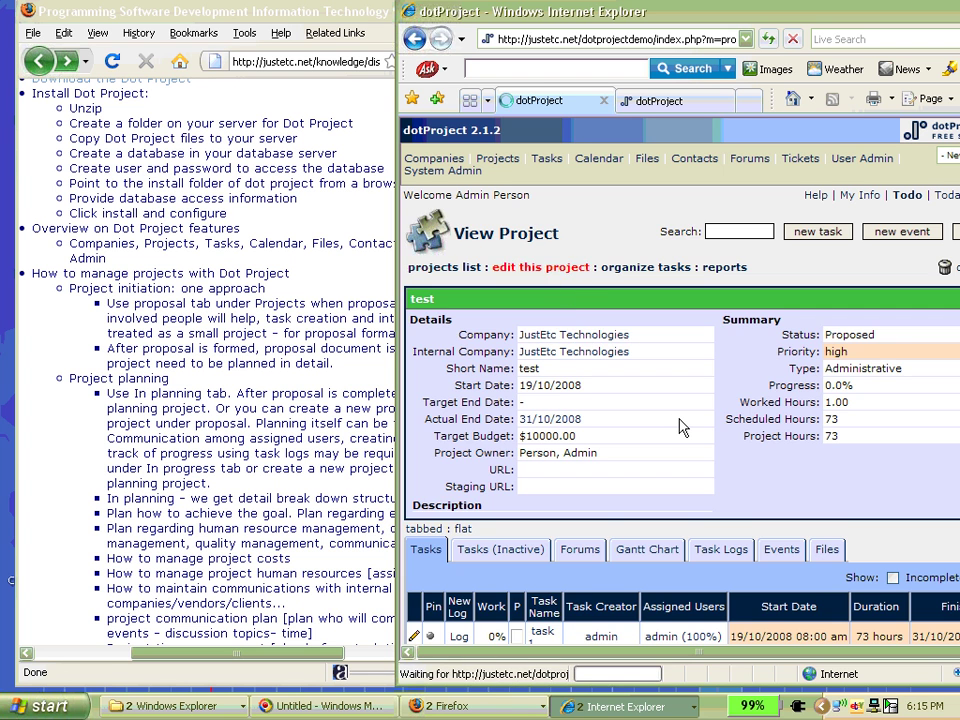
scroll(645, 436, down, 1)
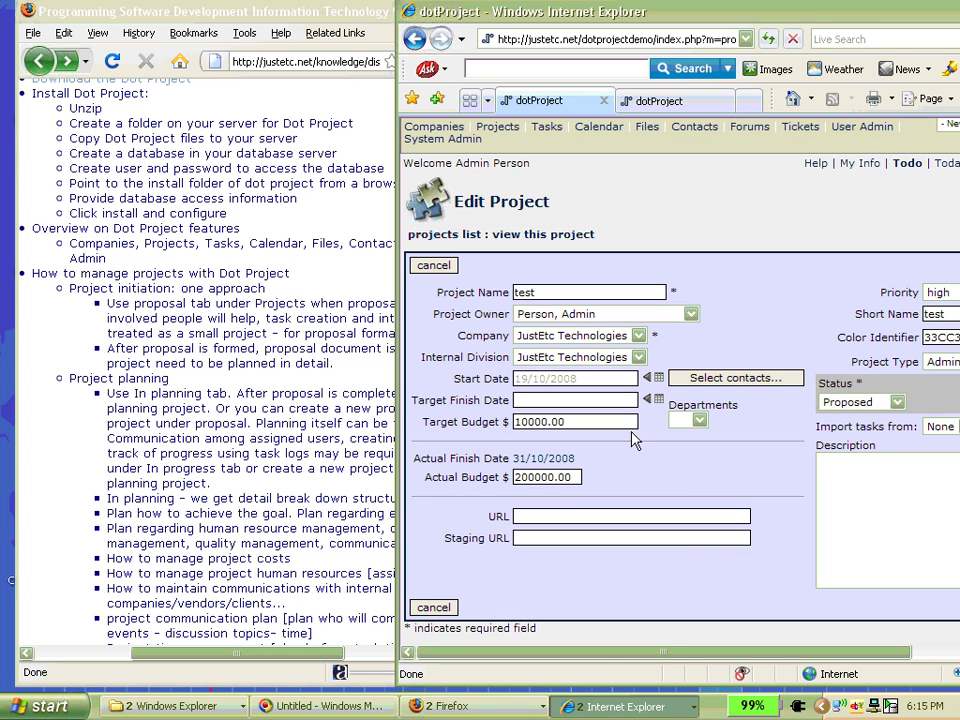
drag(703, 655, 749, 650)
click(849, 399)
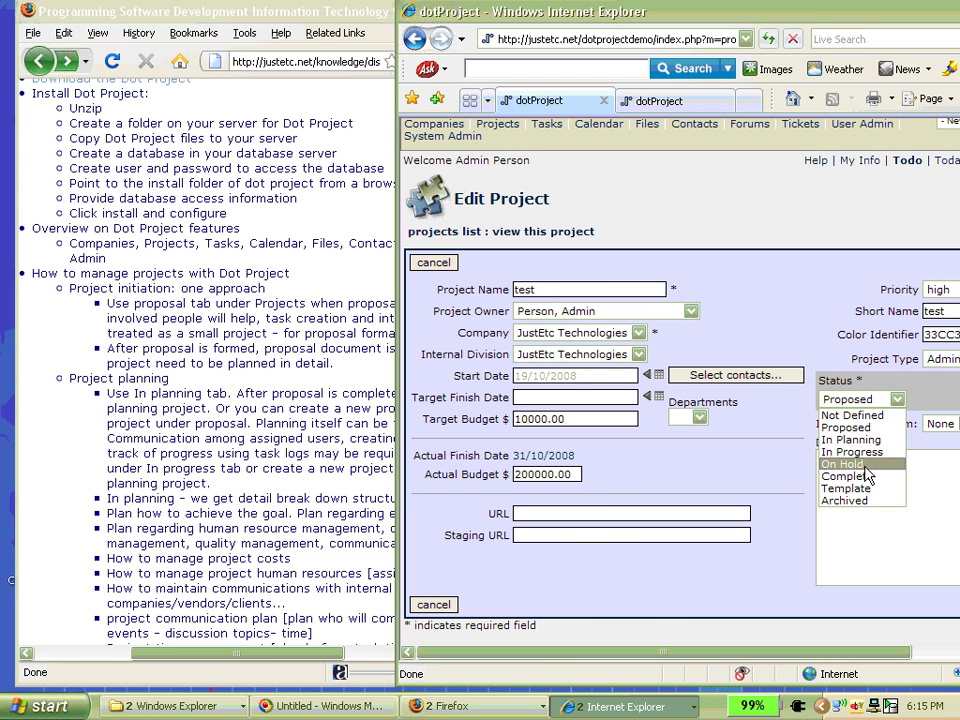
click(872, 440)
click(877, 510)
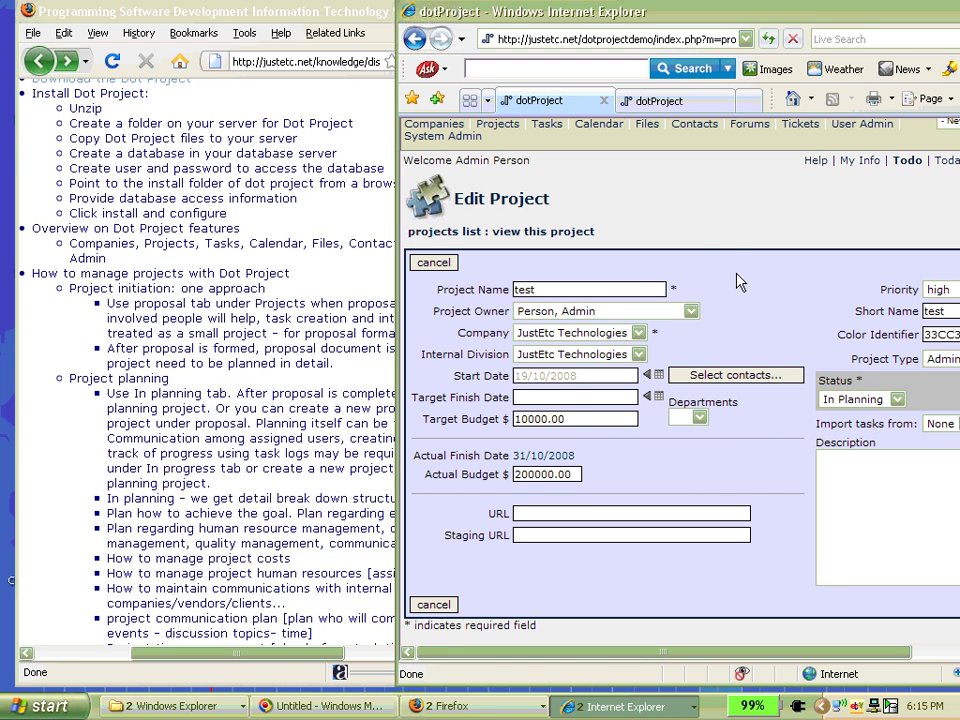
scroll(651, 272, up, 1)
click(497, 158)
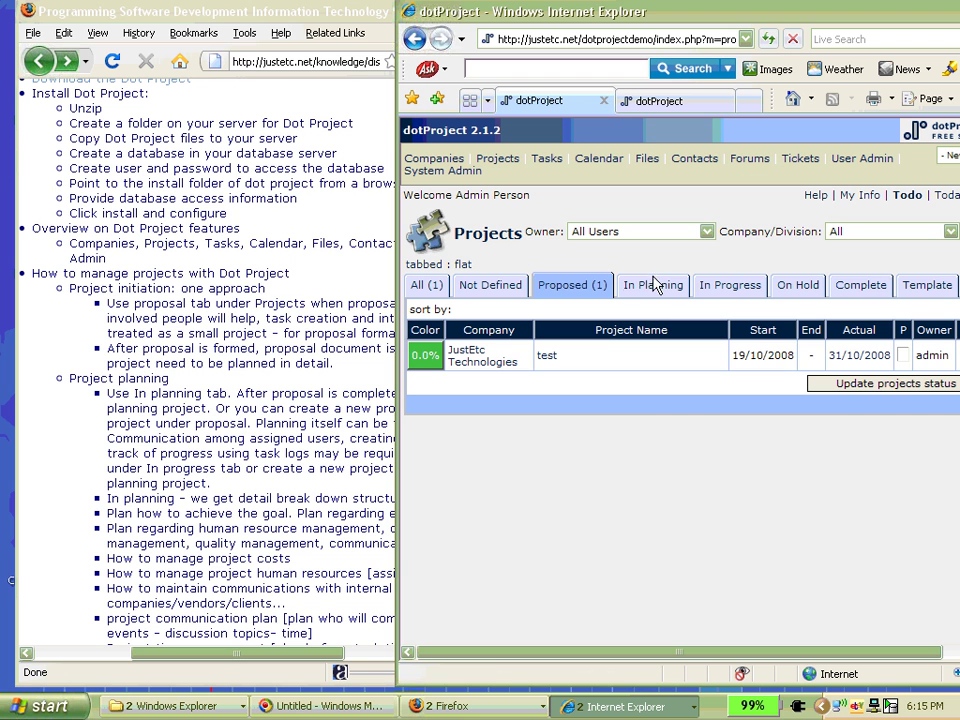
click(655, 287)
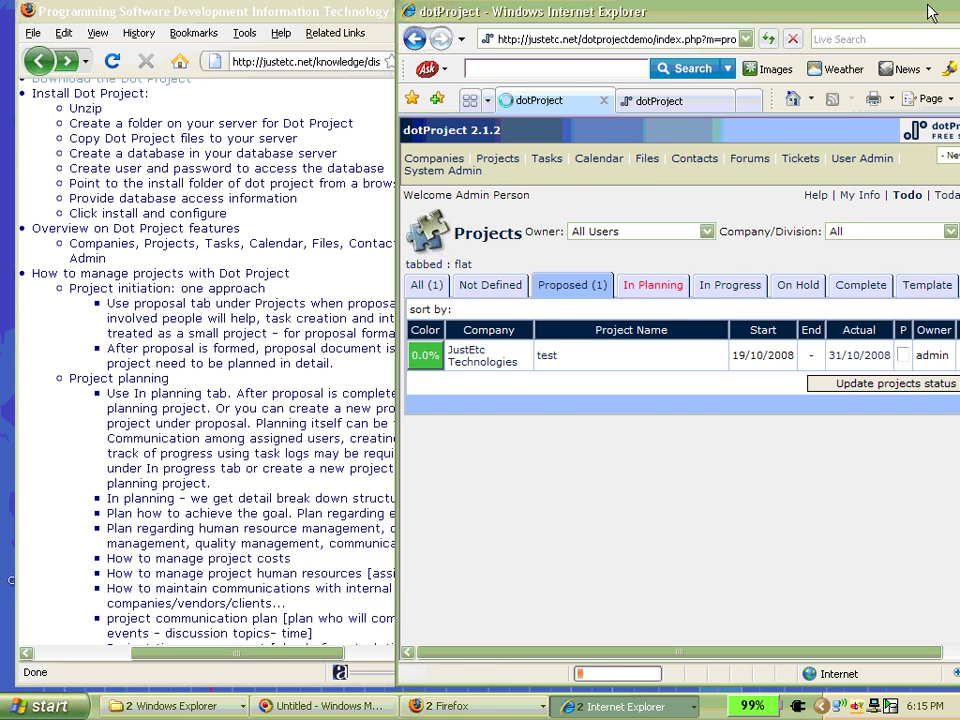
drag(930, 17, 672, 14)
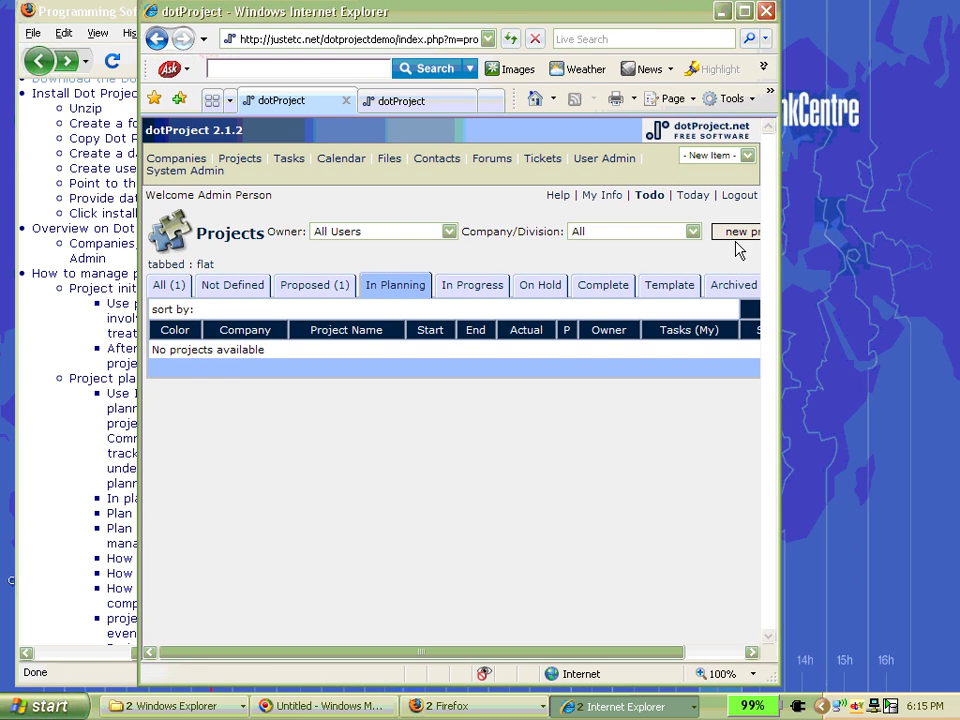
click(740, 236)
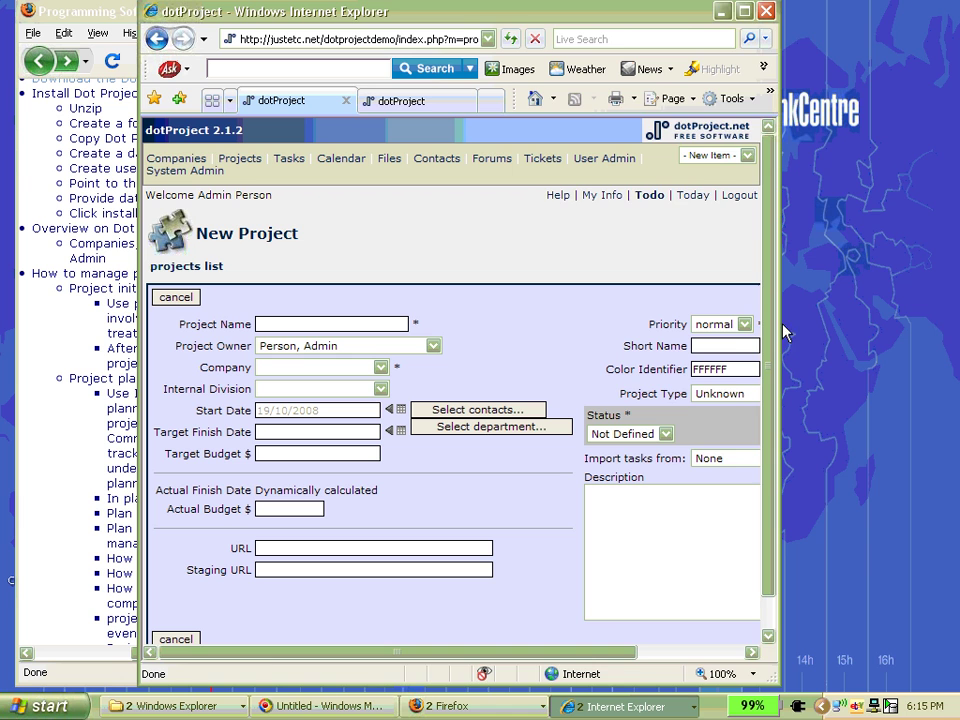
drag(779, 332, 954, 319)
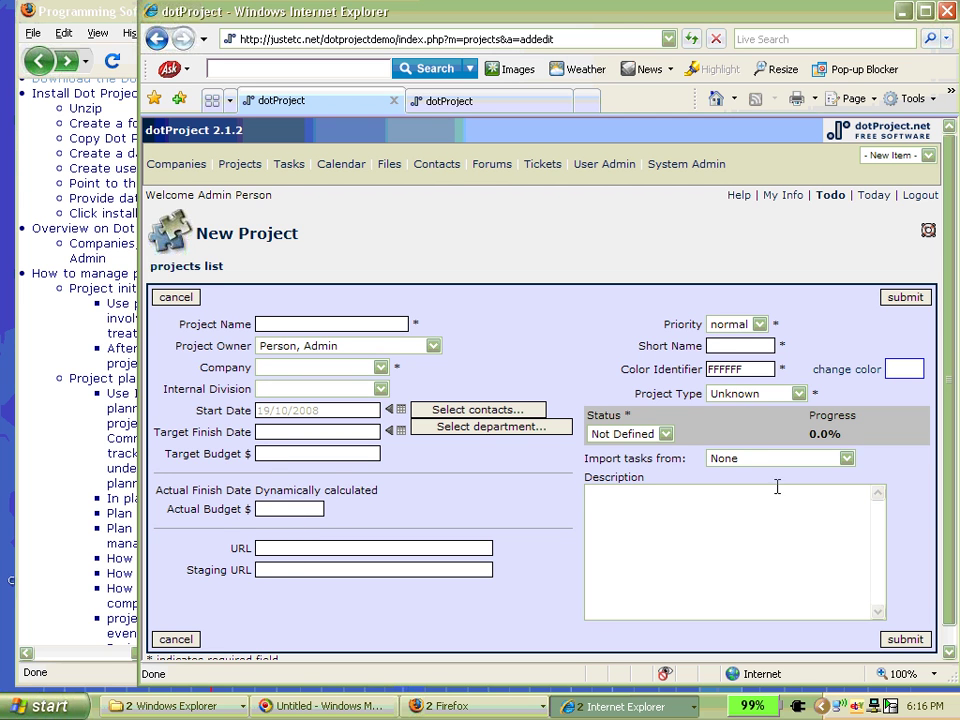
scroll(774, 488, down, 1)
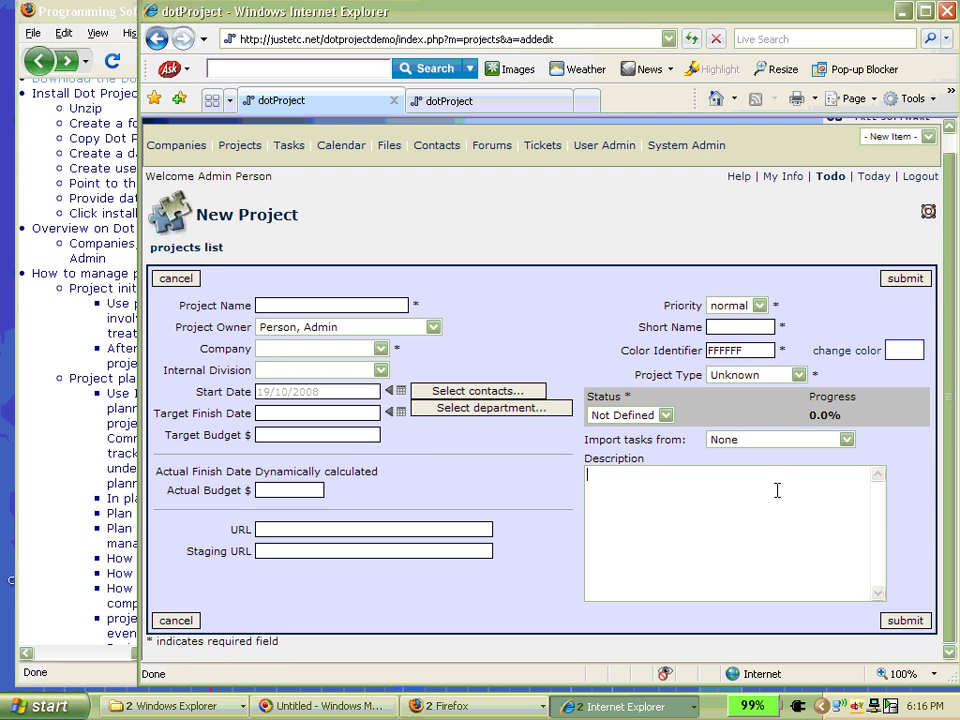
click(740, 305)
click(733, 333)
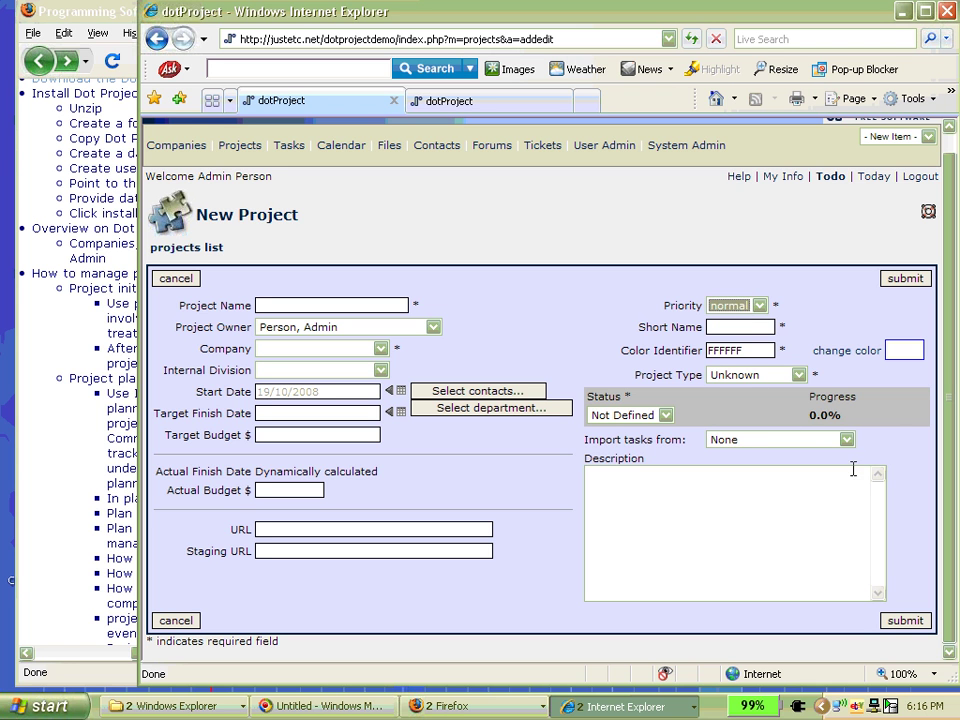
click(785, 444)
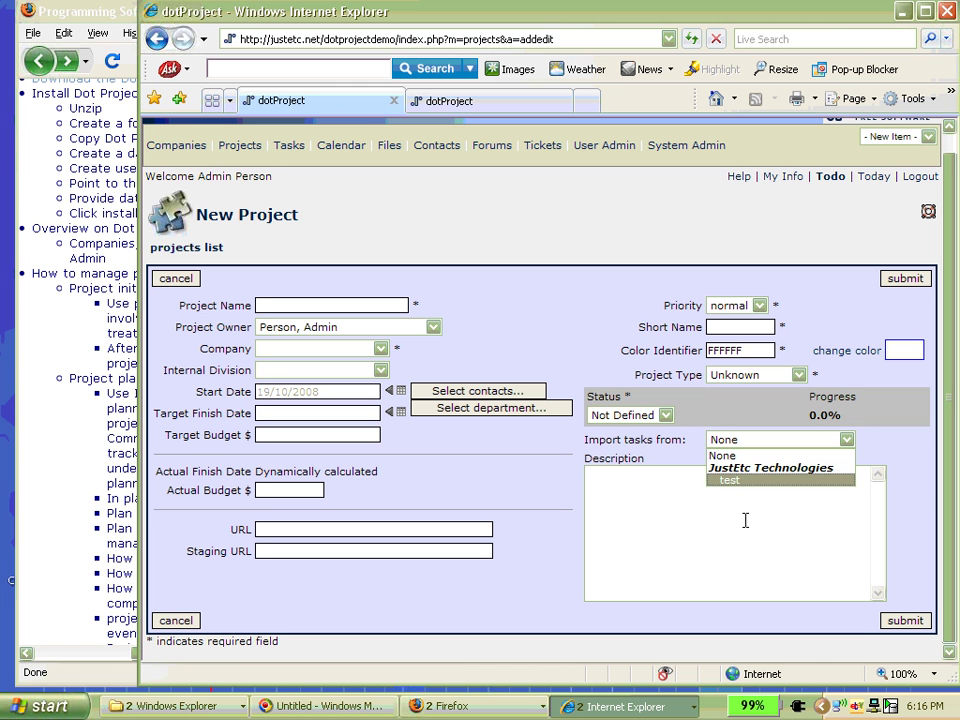
click(745, 520)
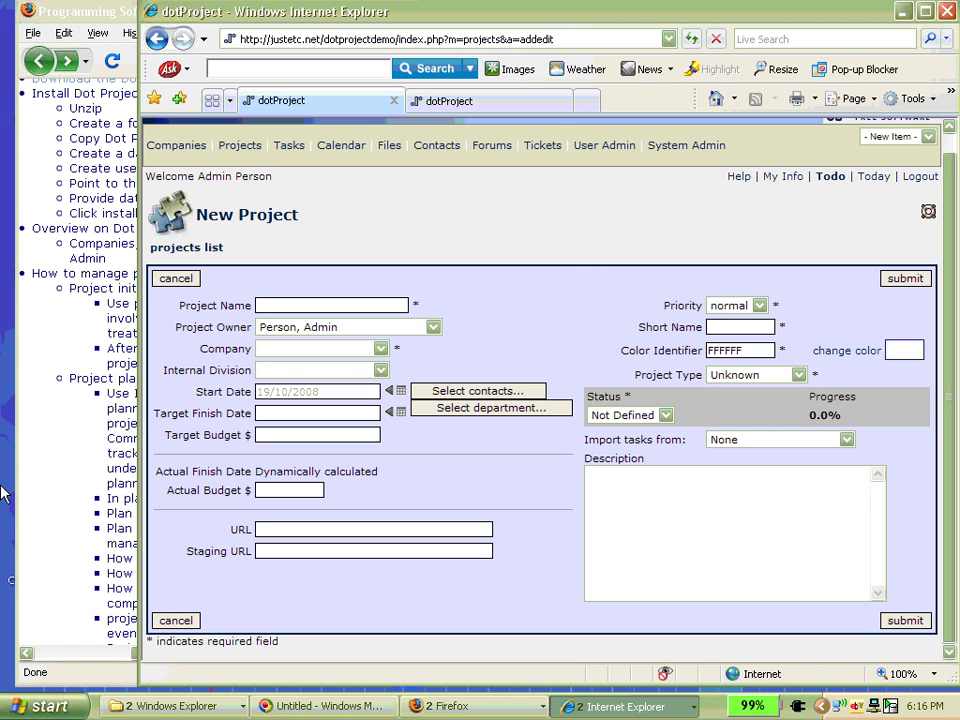
click(281, 551)
click(624, 482)
click(724, 510)
- Bring the Dot Project outline forward, scroll down, and widen it to read the planning points
click(75, 247)
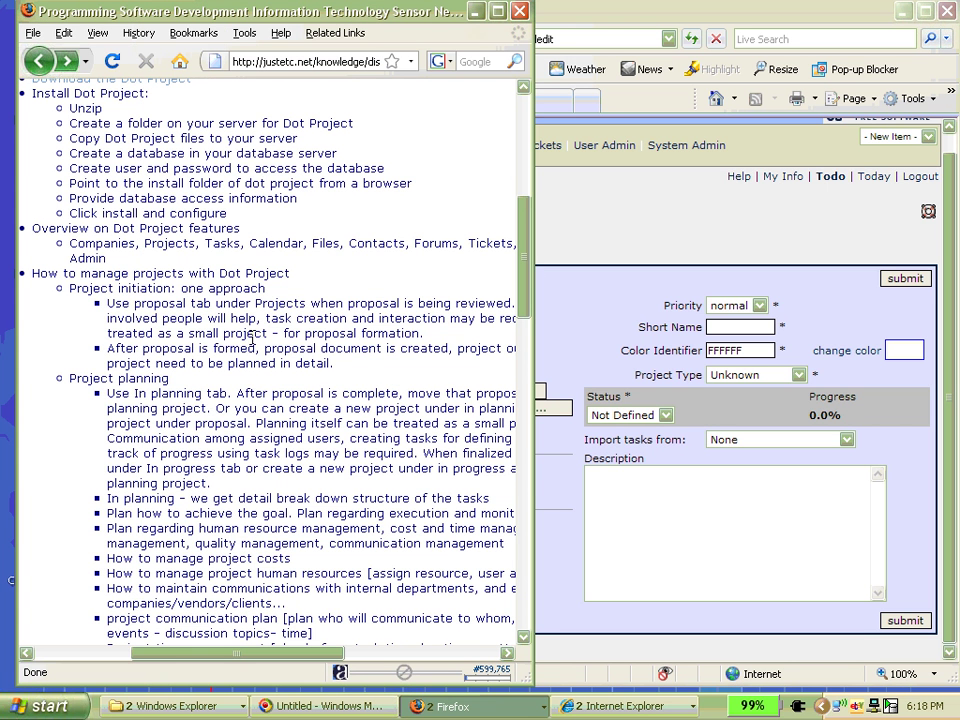
scroll(252, 336, down, 1)
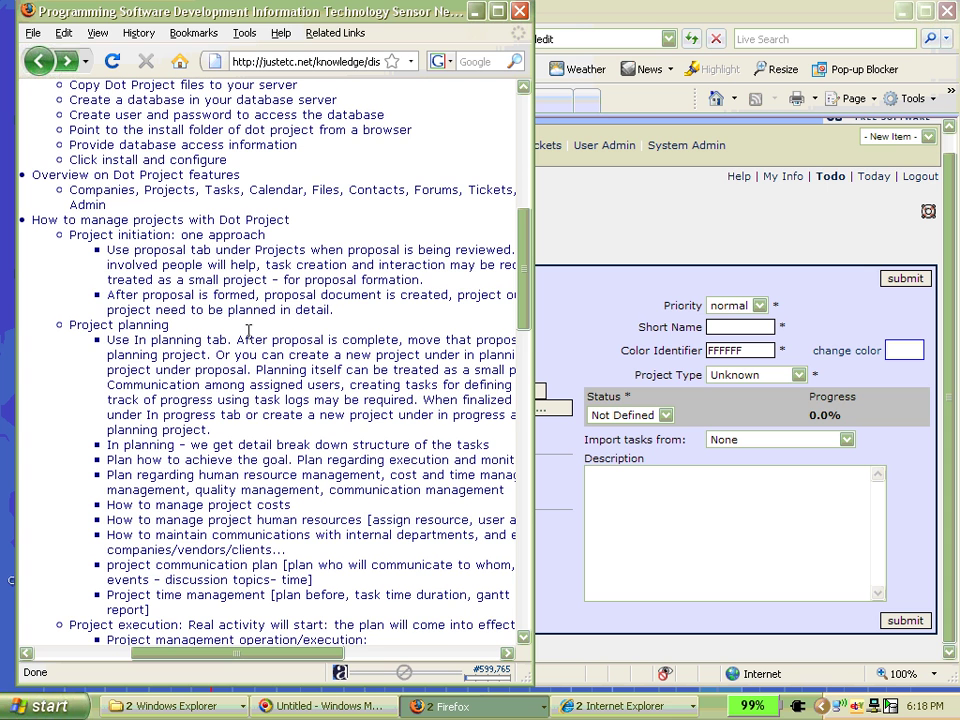
scroll(188, 252, down, 2)
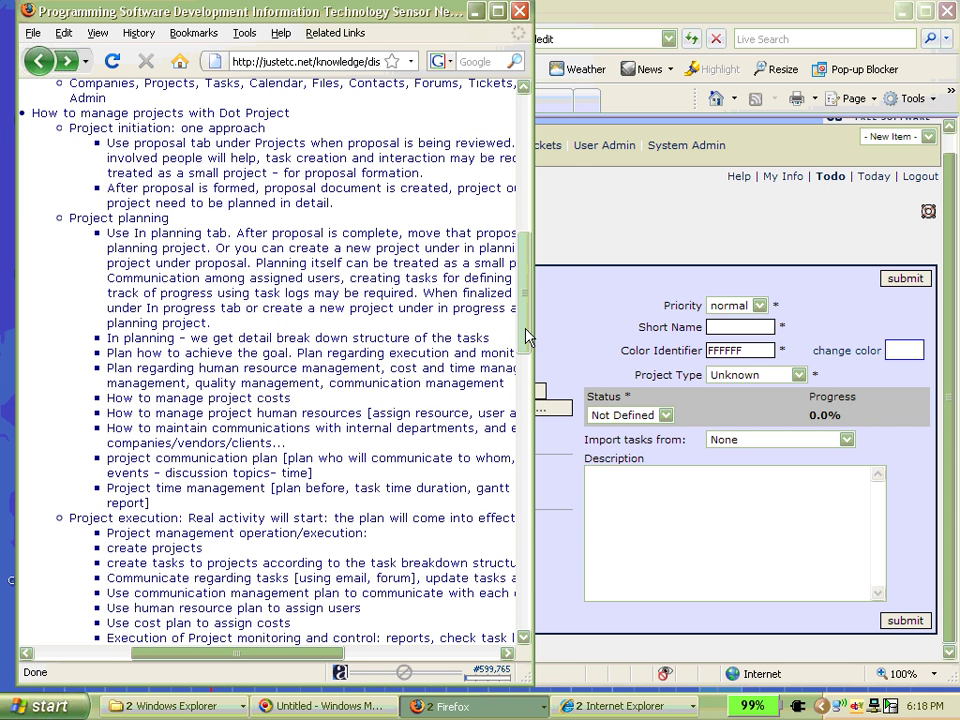
drag(532, 326, 655, 338)
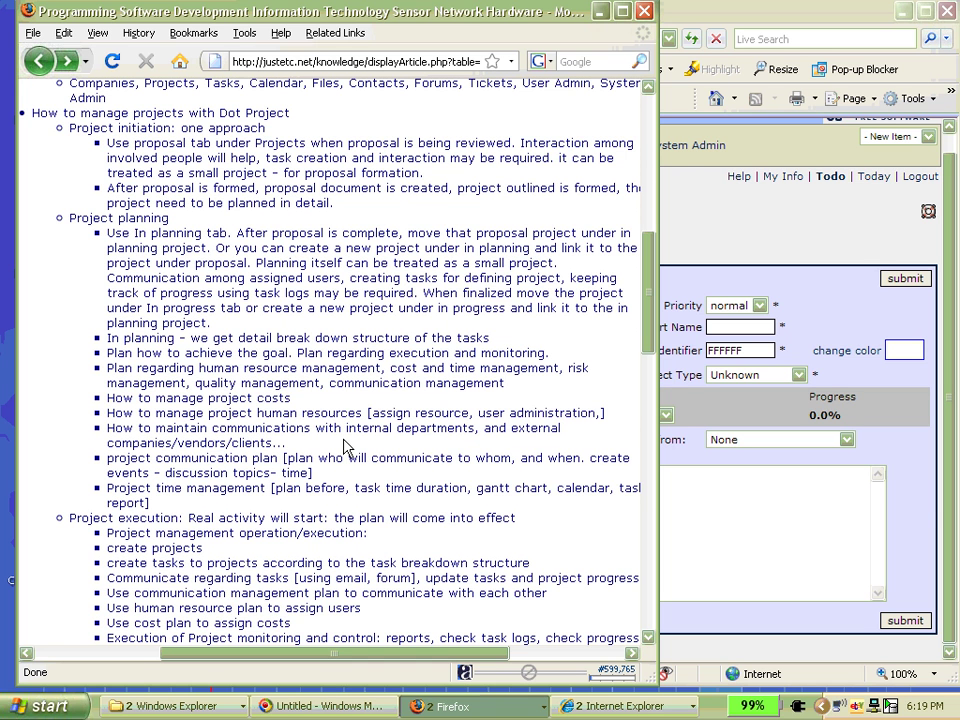
- Navigate through Proposed projects and JustEtc Technologies to the test project's page
click(692, 7)
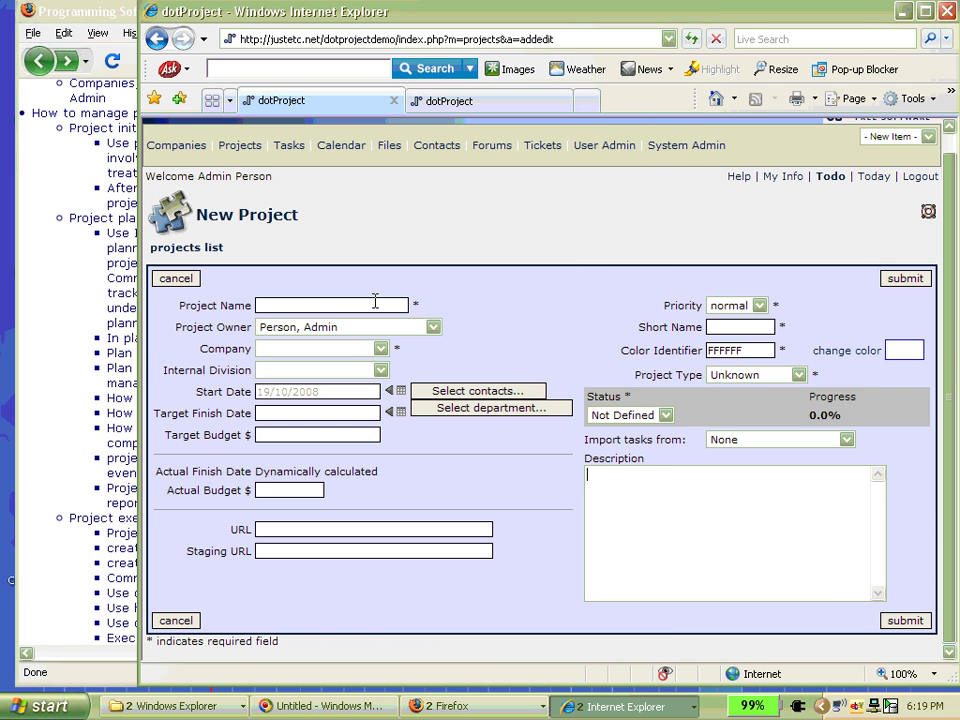
click(240, 146)
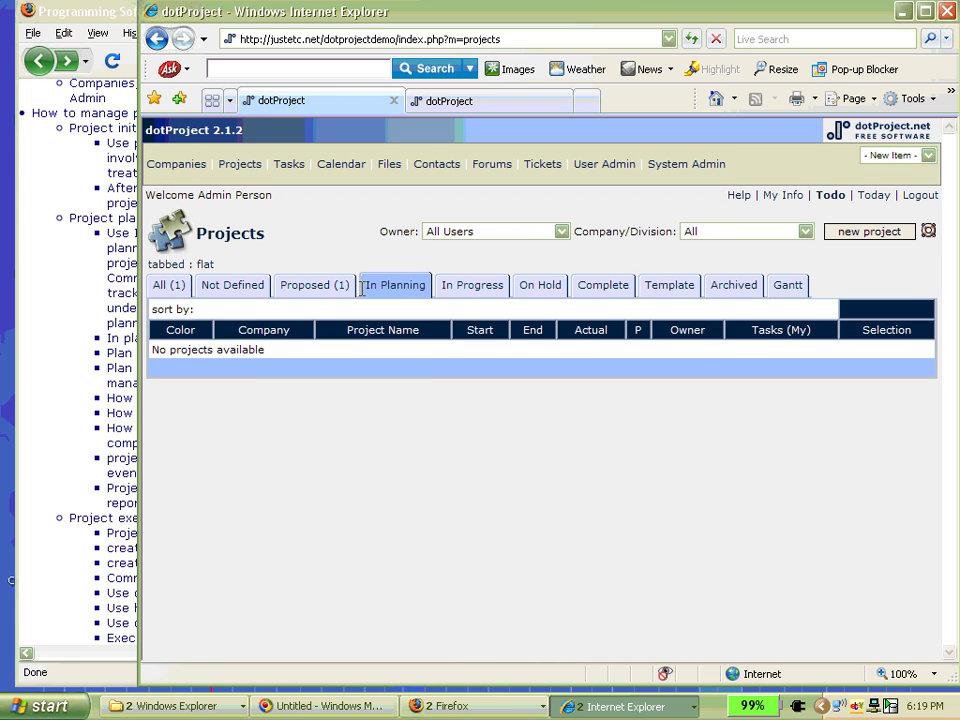
click(320, 290)
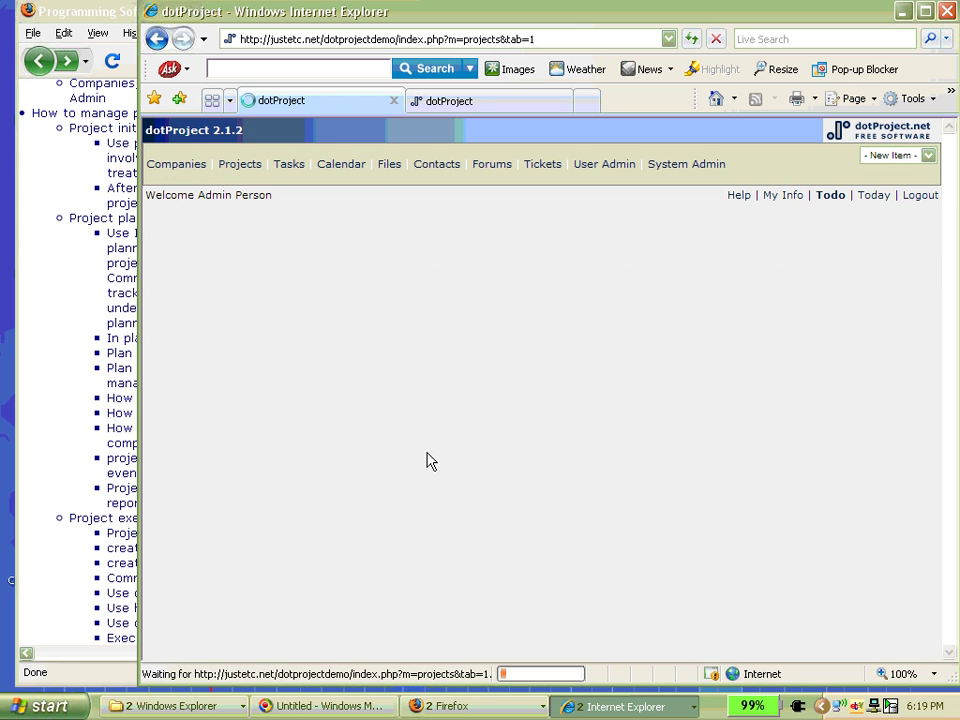
click(250, 354)
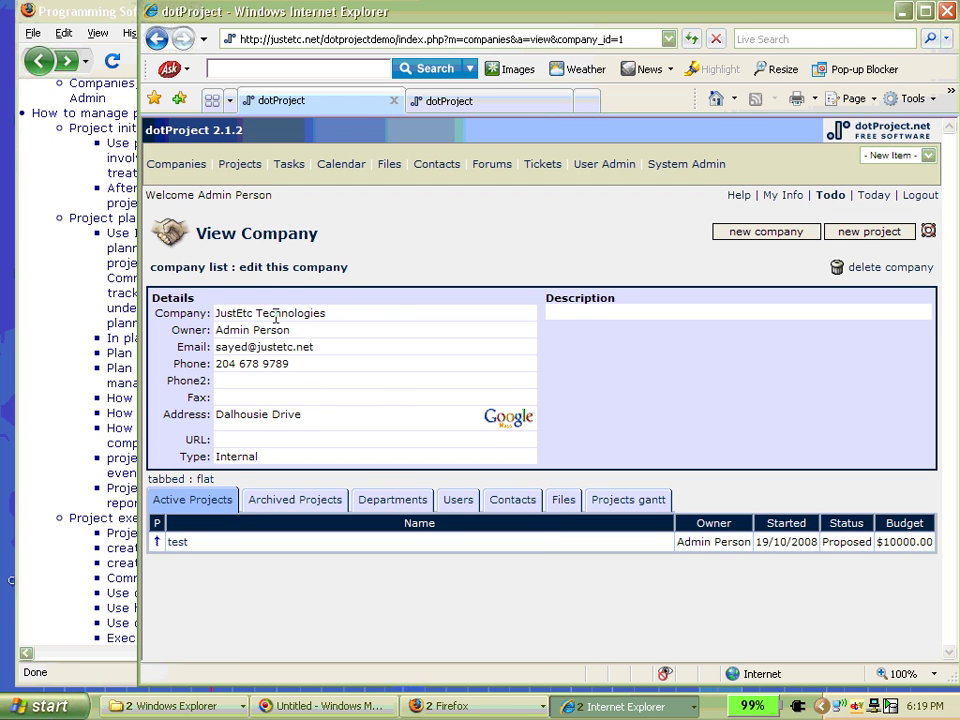
click(180, 543)
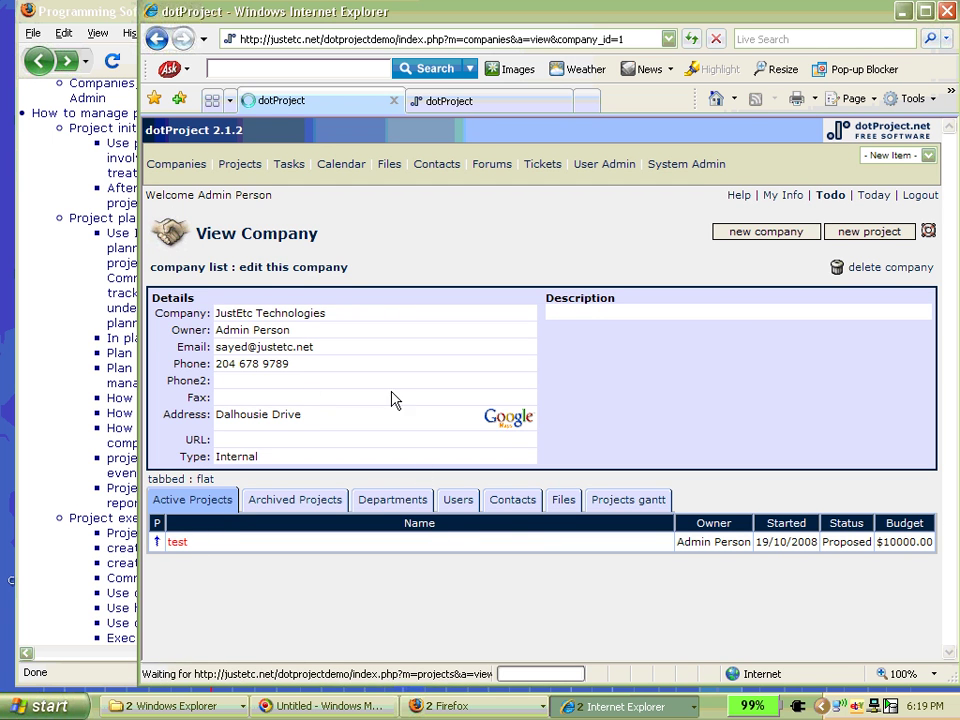
- Change test's status to In Planning and submit, getting 'Project updated'
click(305, 268)
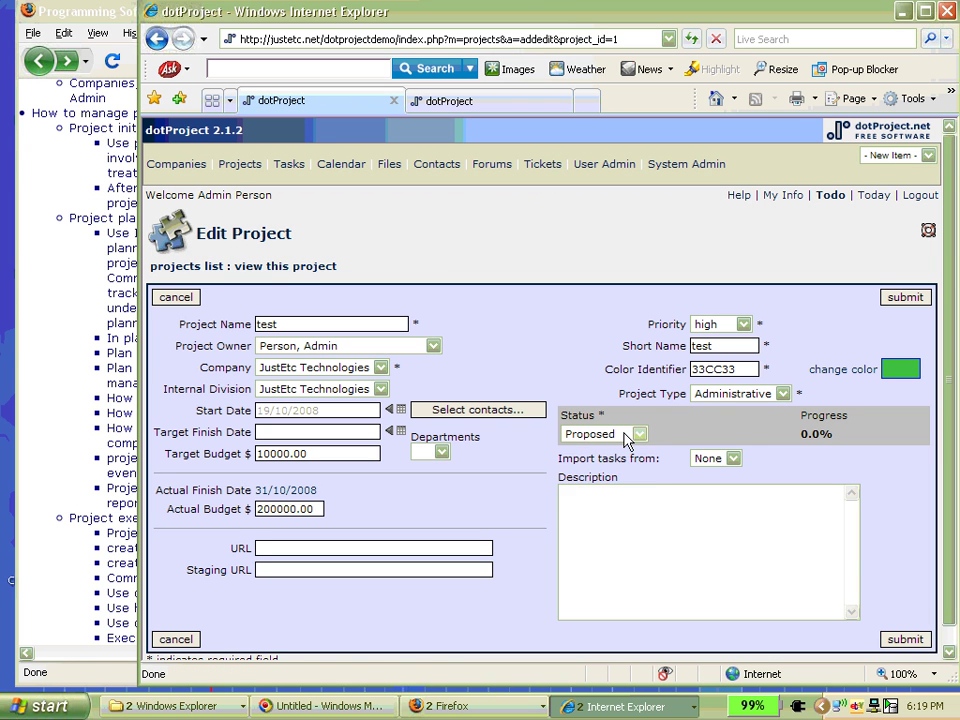
click(630, 434)
click(600, 474)
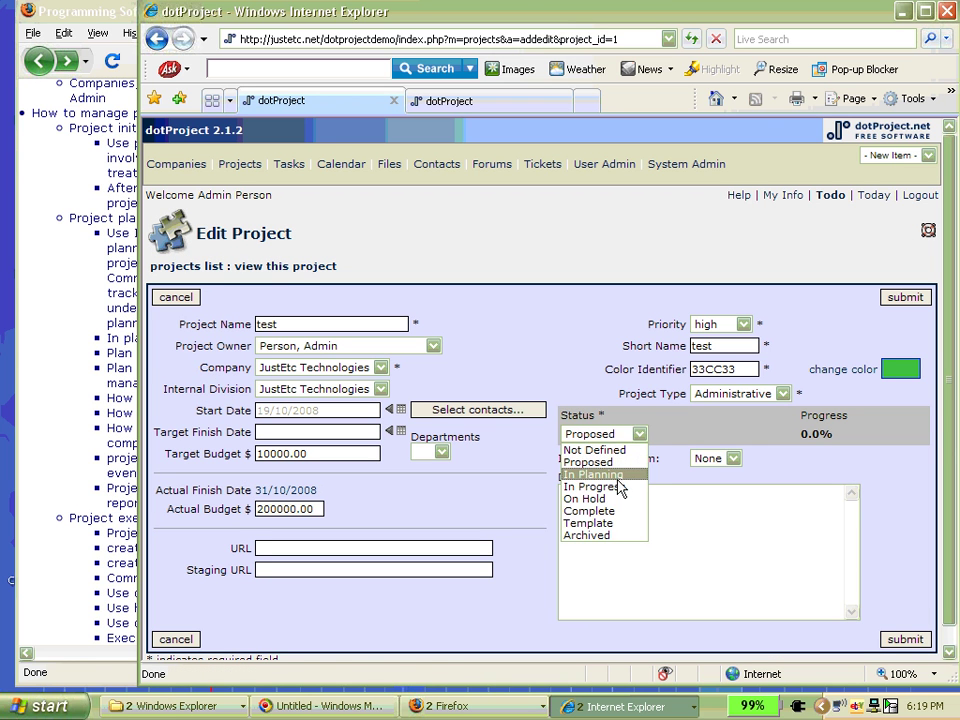
click(905, 639)
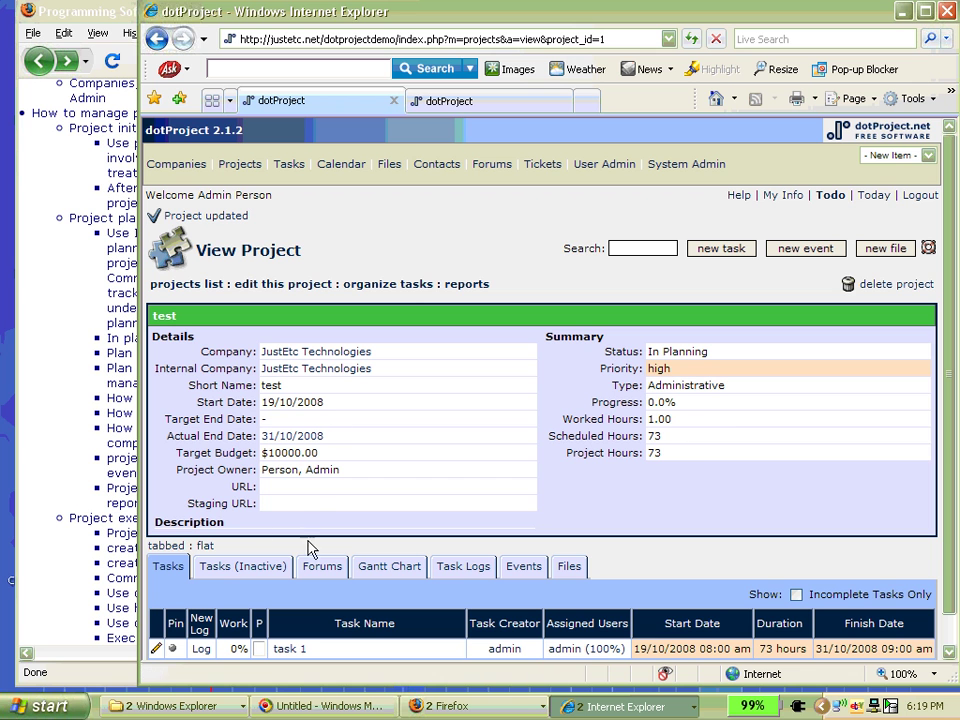
scroll(400, 326, down, 1)
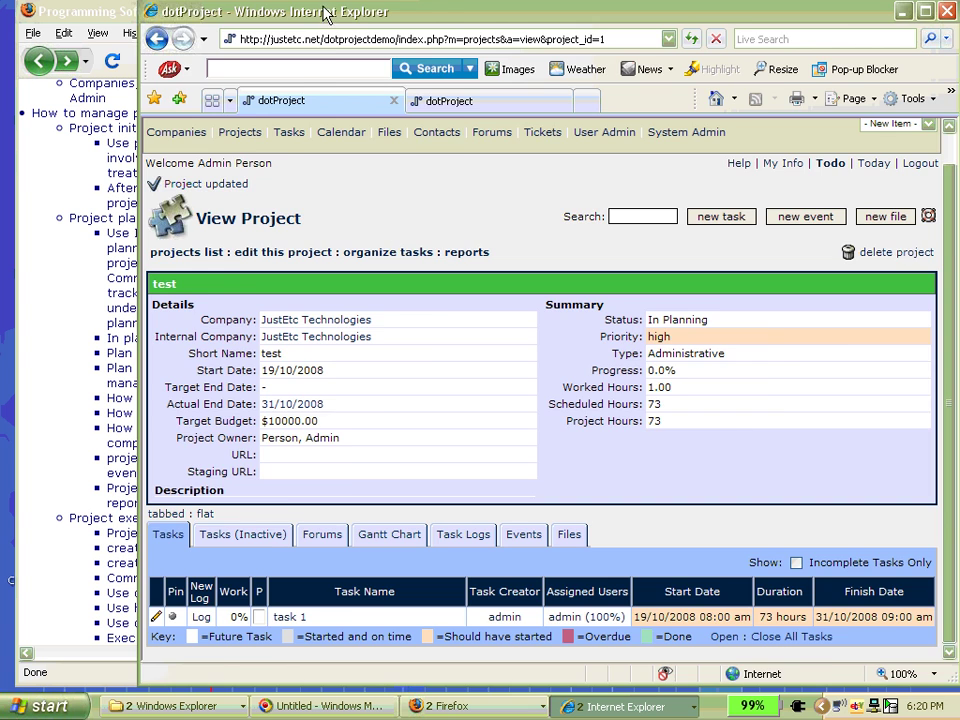
drag(243, 9, 408, 4)
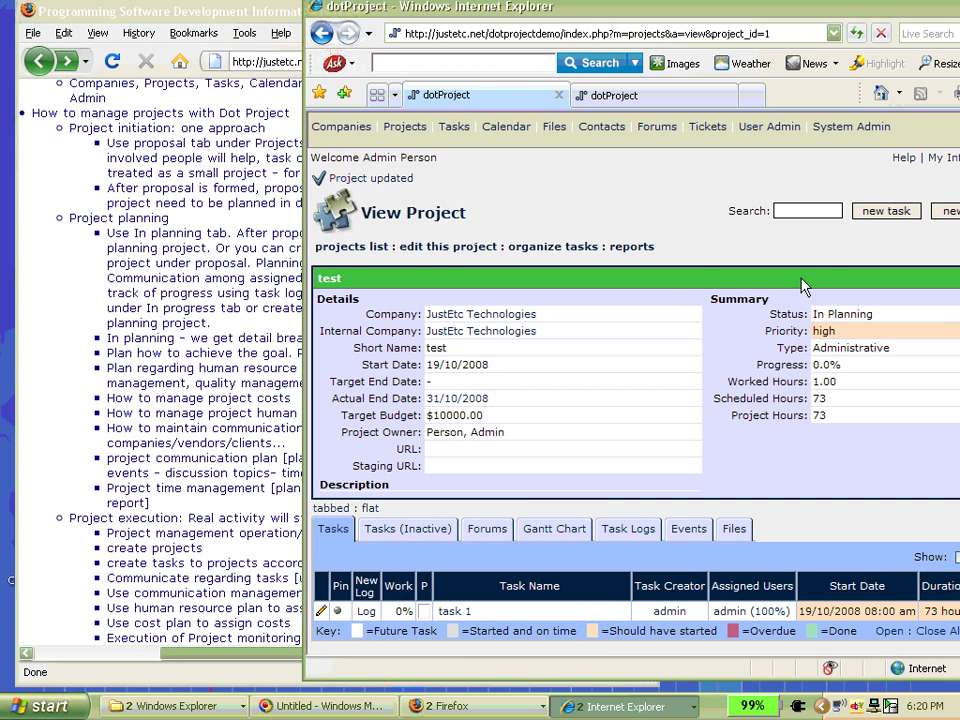
- Add a task to test named 'Project Break Down', pasting the same text as its description
click(884, 211)
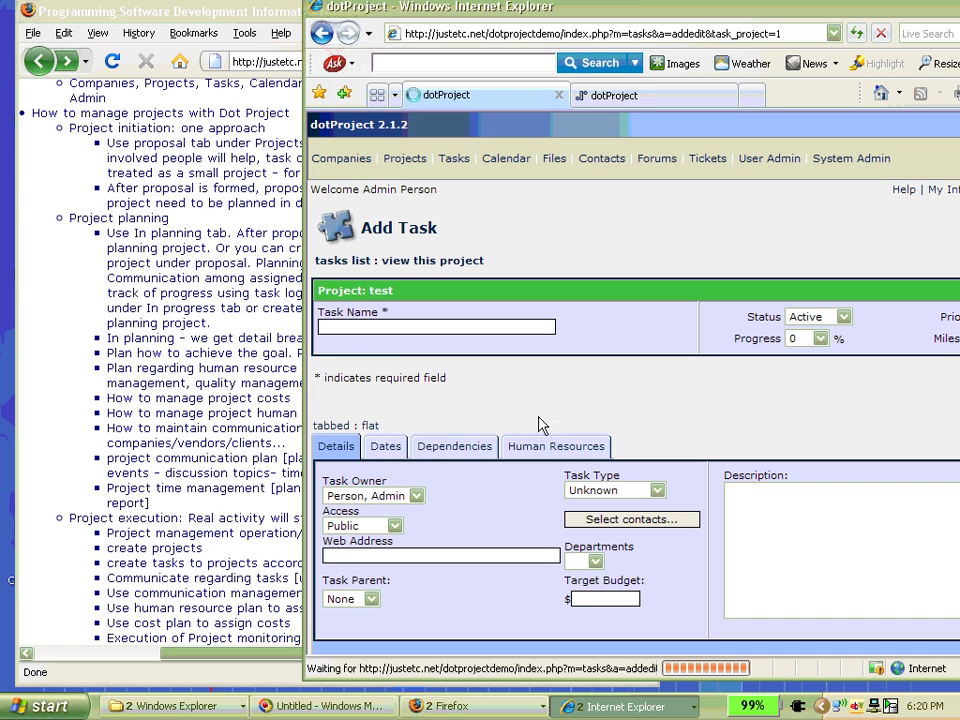
click(346, 328)
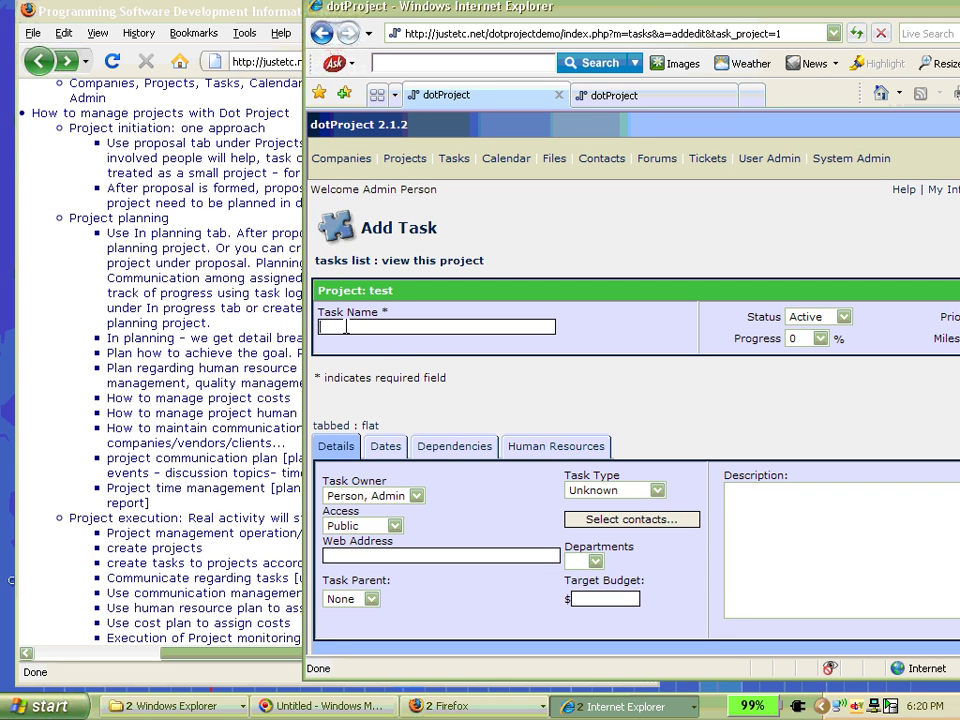
text(Project Break Down)
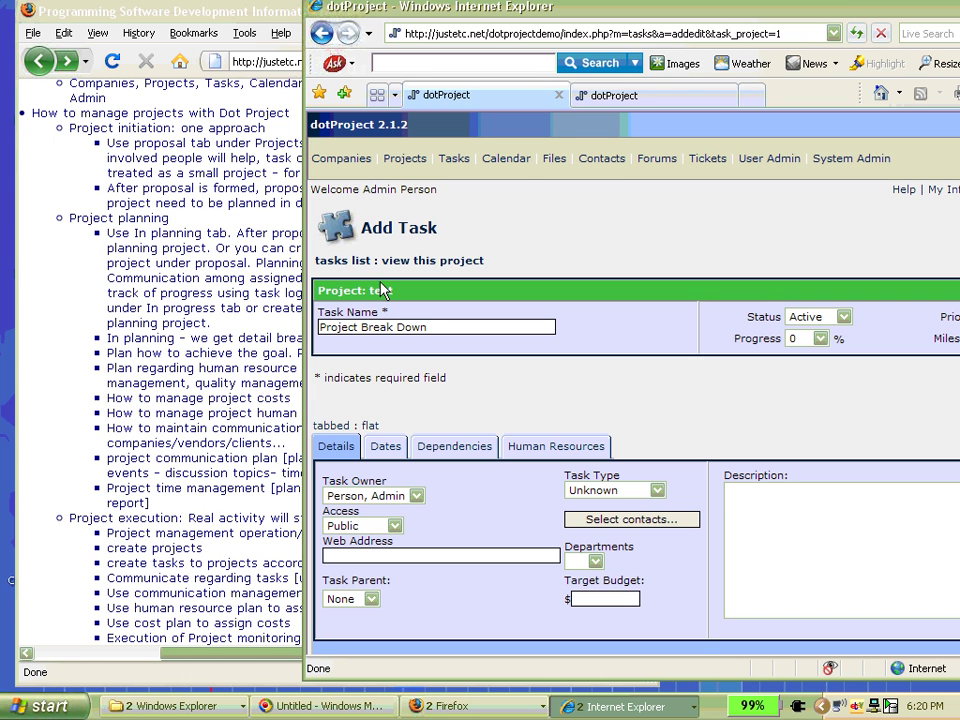
key(ctrl+a)
key(ctrl+c)
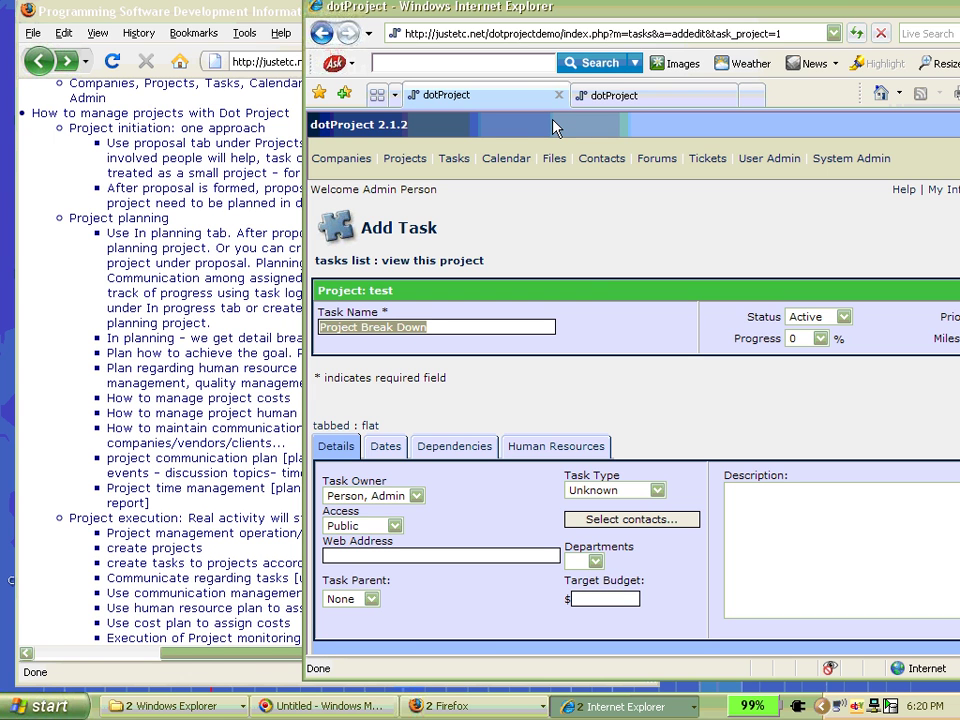
click(780, 514)
right_click(784, 517)
click(829, 583)
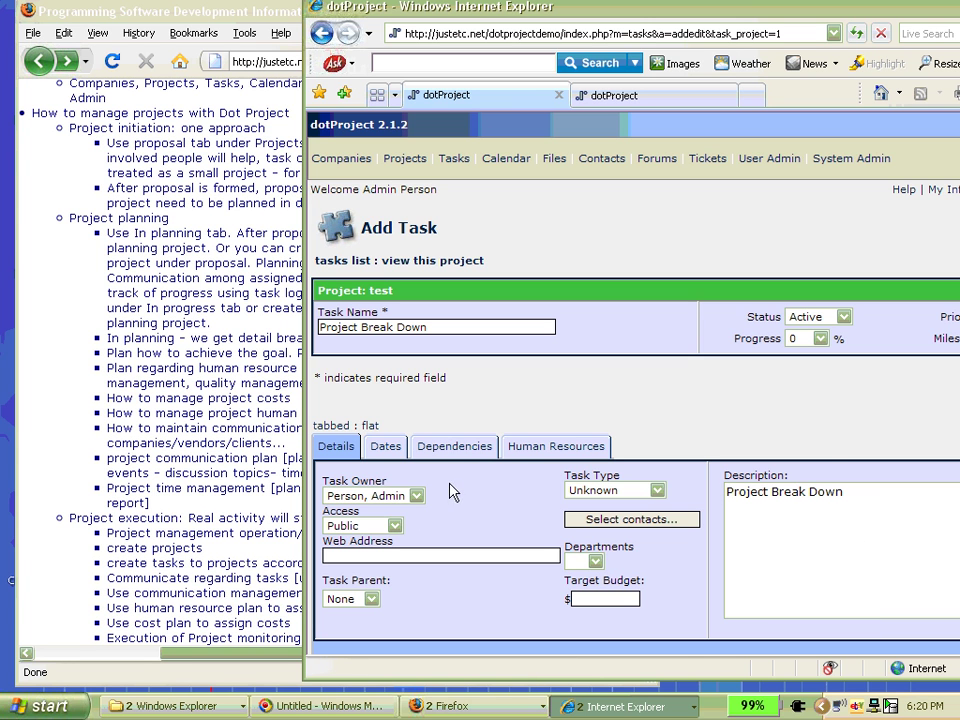
- Set the task's finish date to 24/10/2008 and expected duration to 40 hours
click(386, 448)
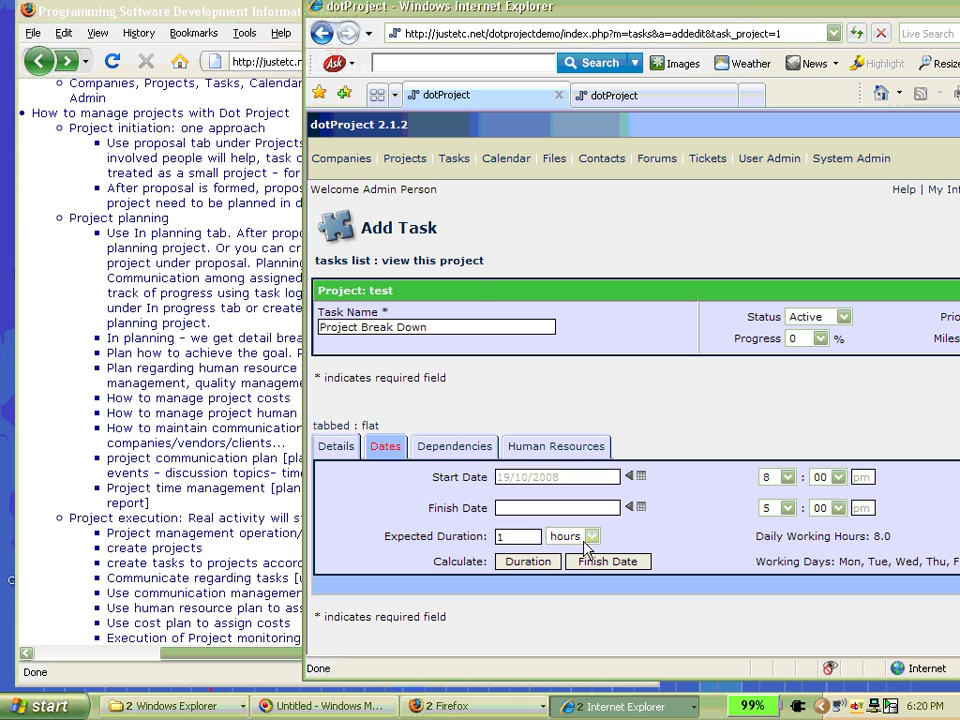
click(641, 476)
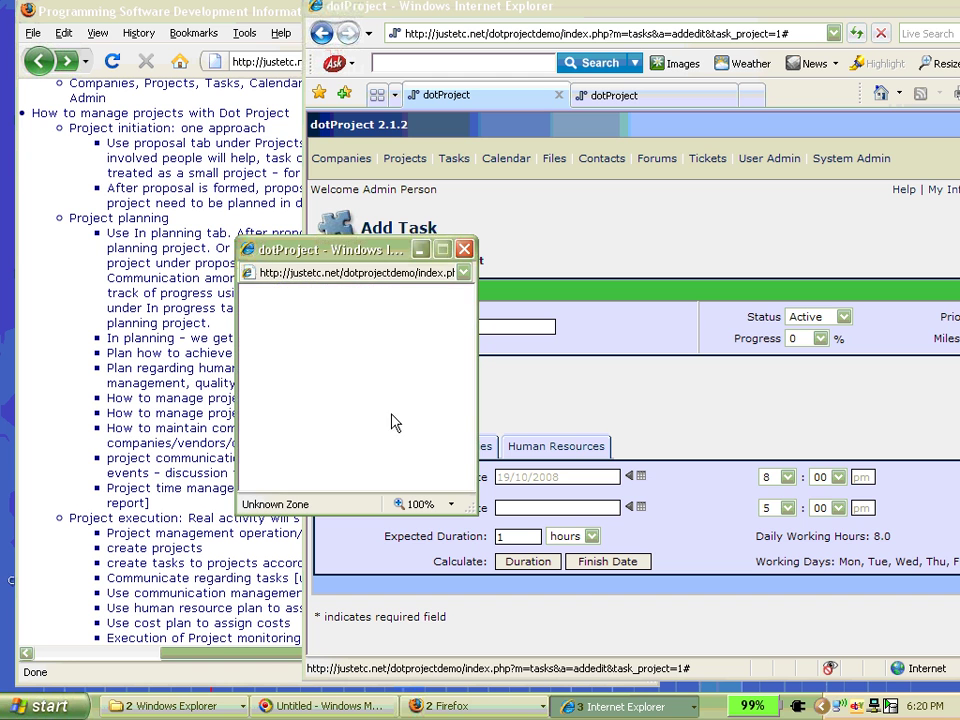
click(421, 426)
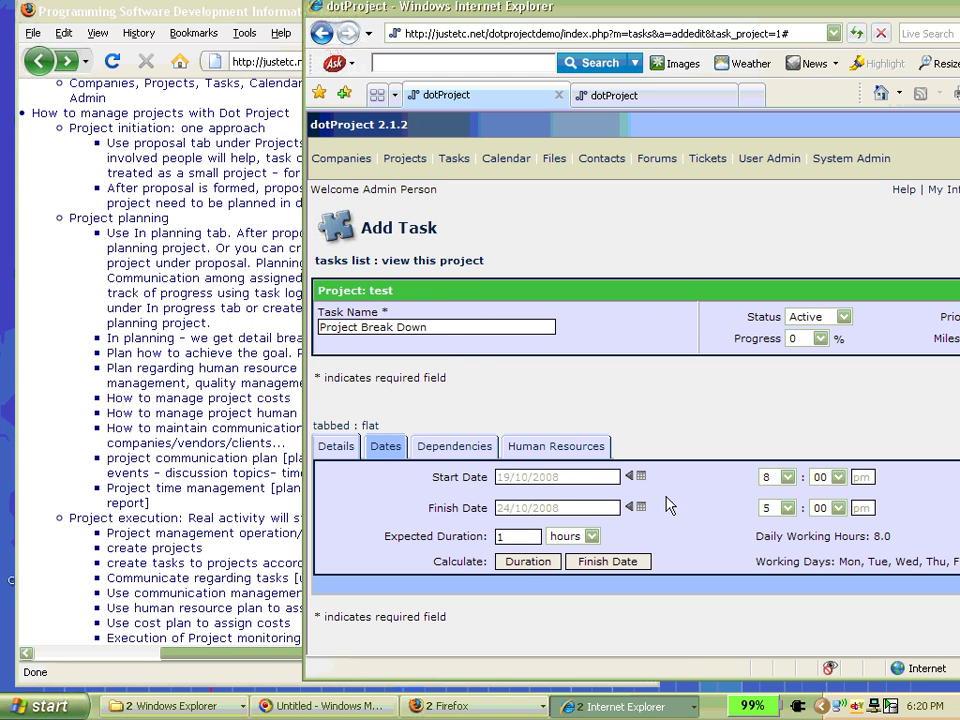
click(520, 536)
key(BackSpace)
text(40)
- Check Dependencies and Human Resources, confirming admin is assigned to the task at 100%
click(482, 446)
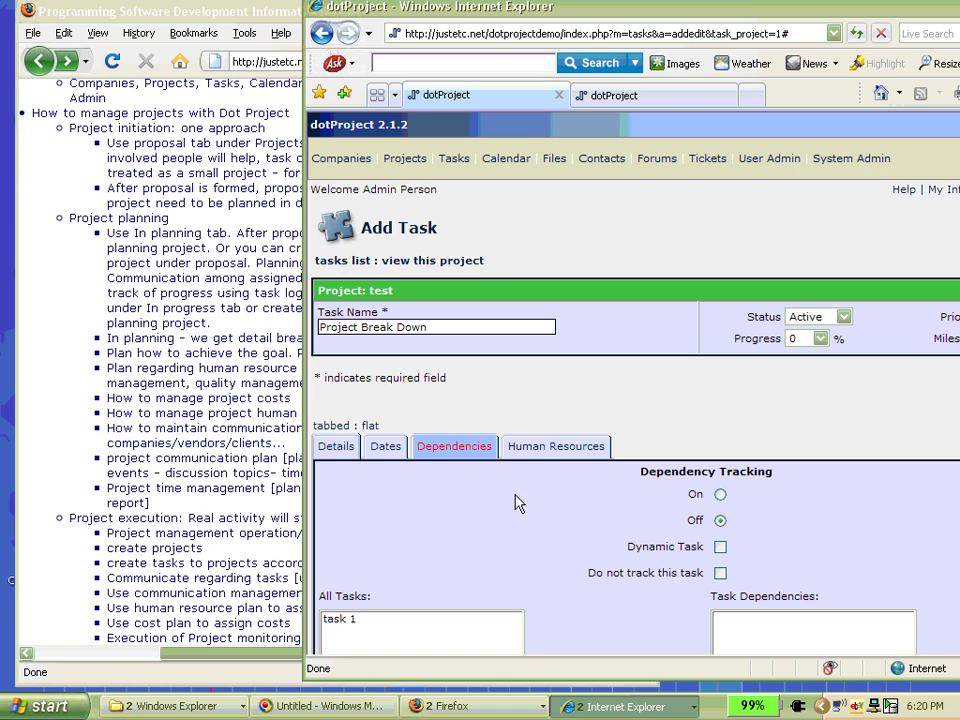
scroll(514, 501, down, 3)
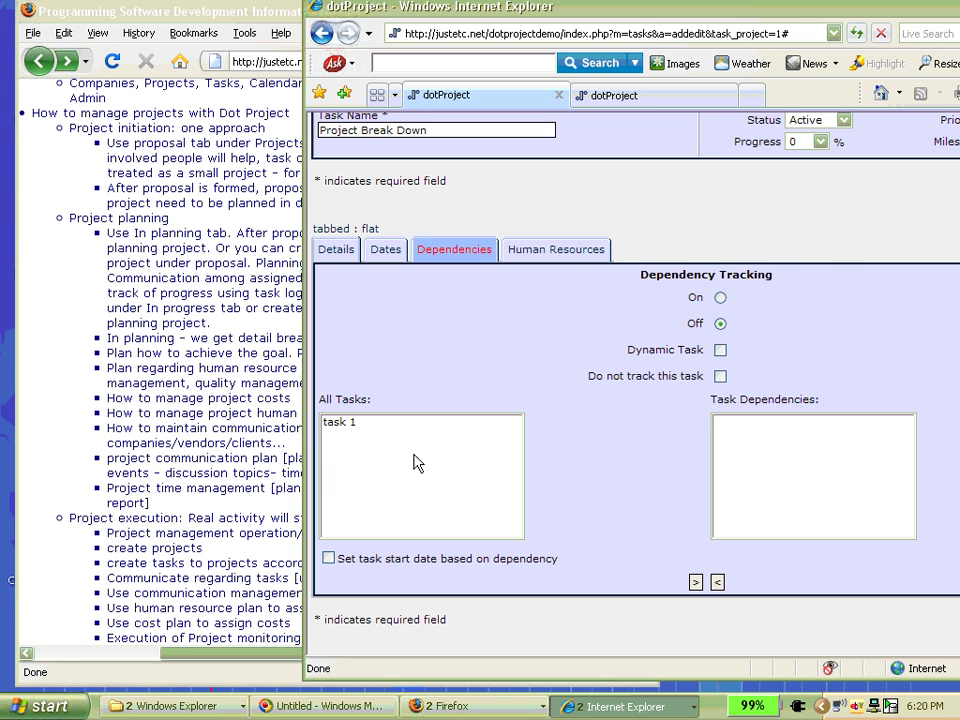
click(572, 253)
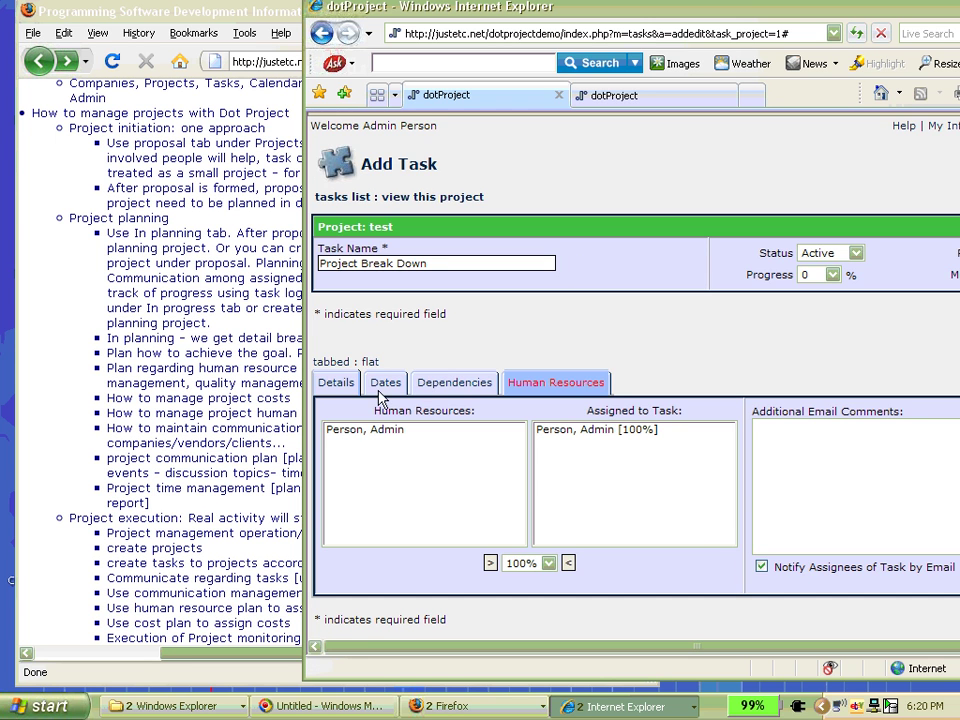
click(371, 446)
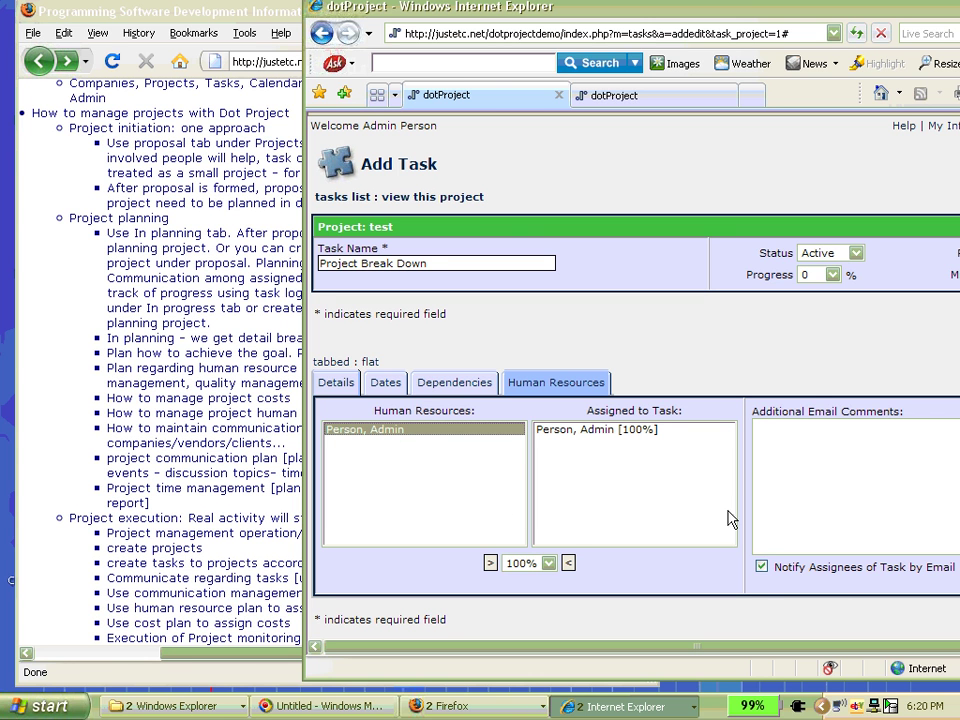
drag(613, 8, 533, 14)
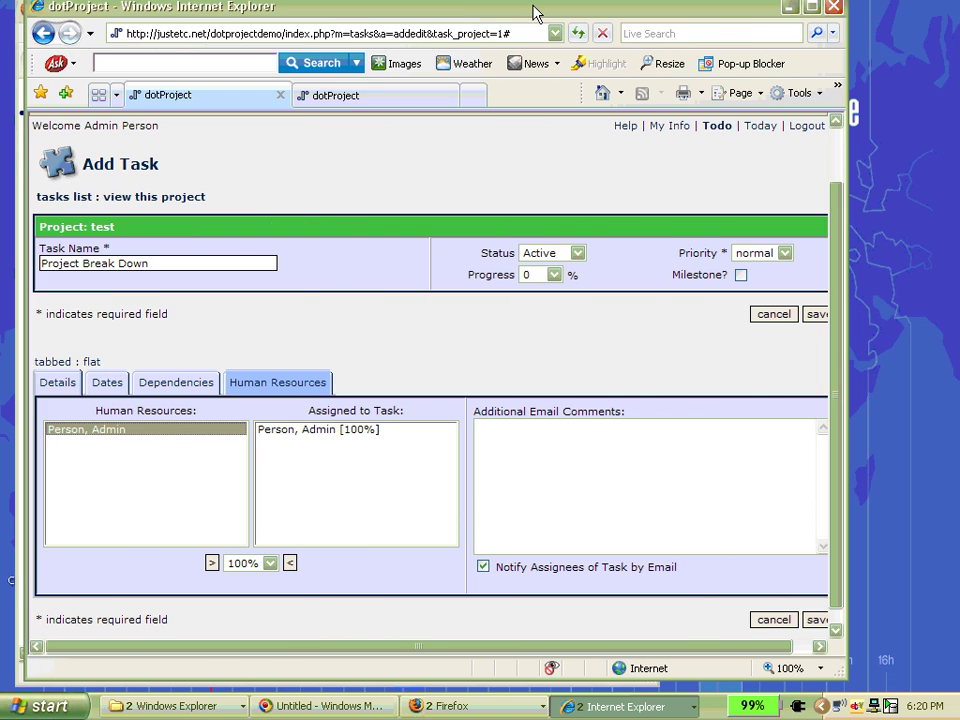
- Save the Project Break Down task and reload test's task list so it appears under task 1
click(820, 620)
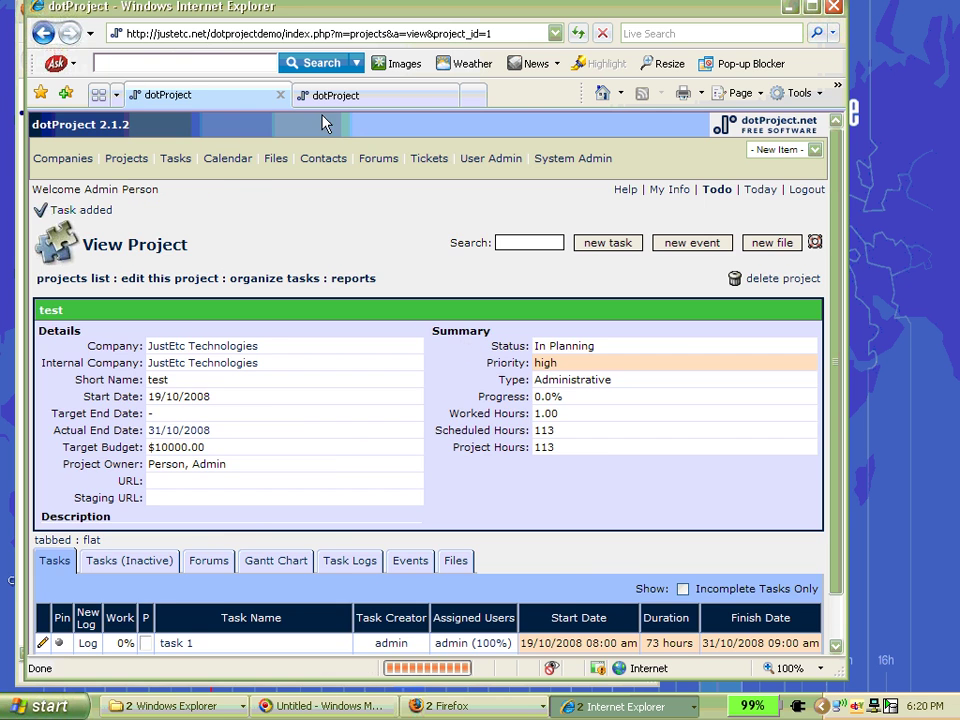
drag(308, 15, 434, 26)
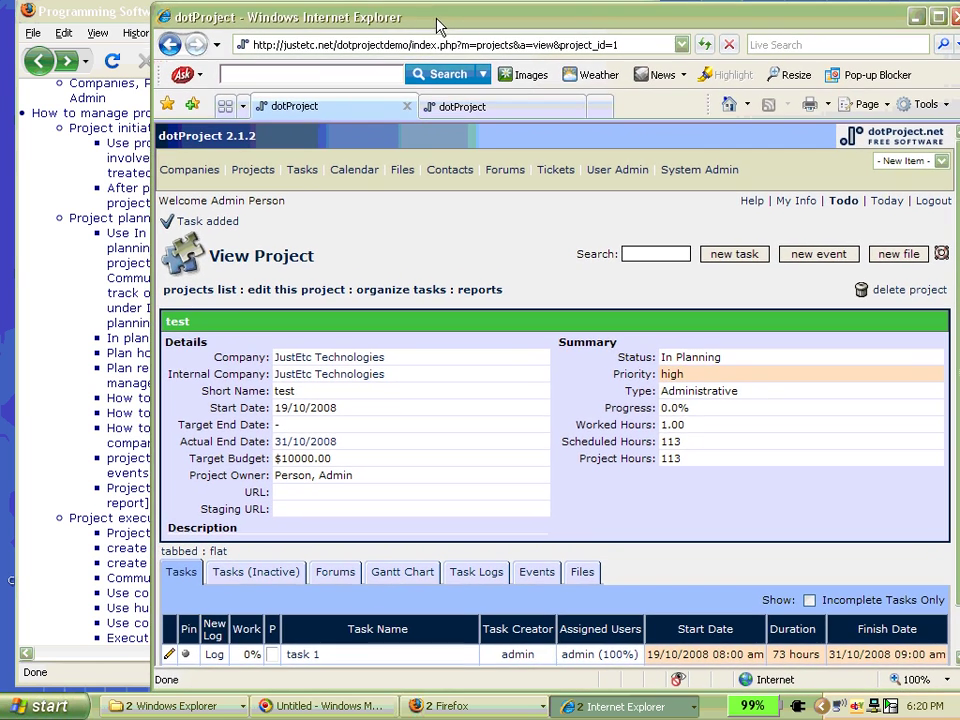
click(183, 573)
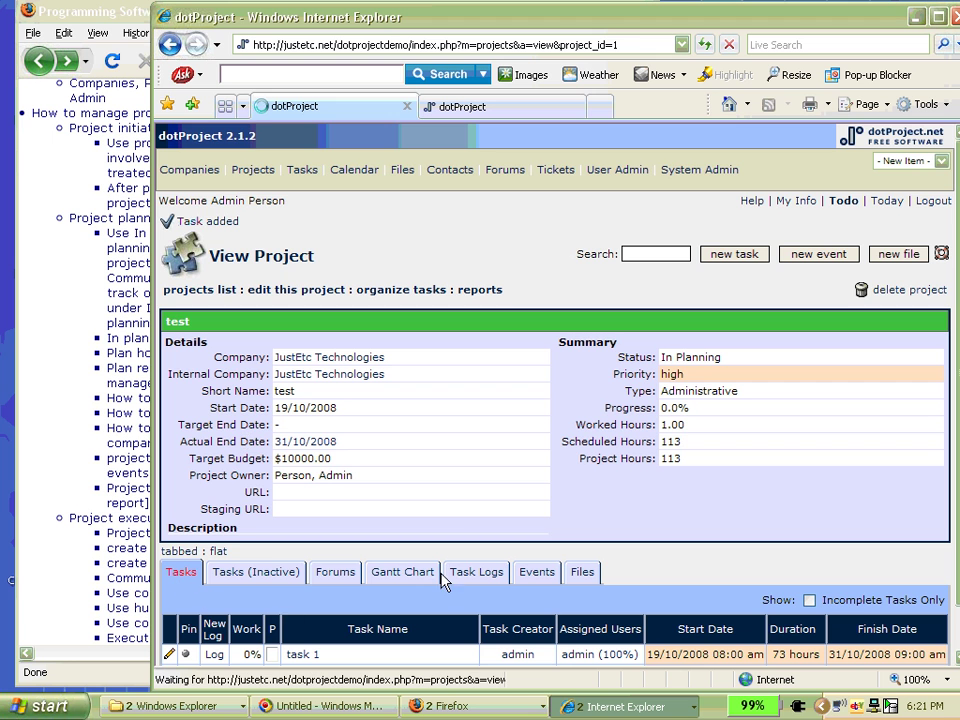
scroll(346, 461, down, 1)
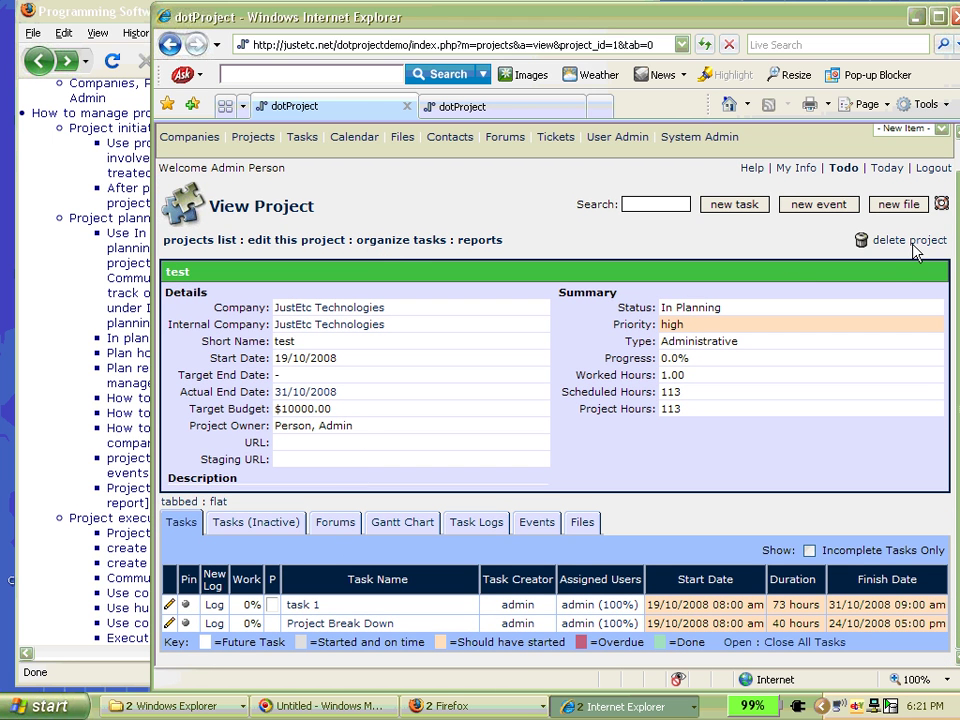
- Start a new task for test named HR Management
click(735, 204)
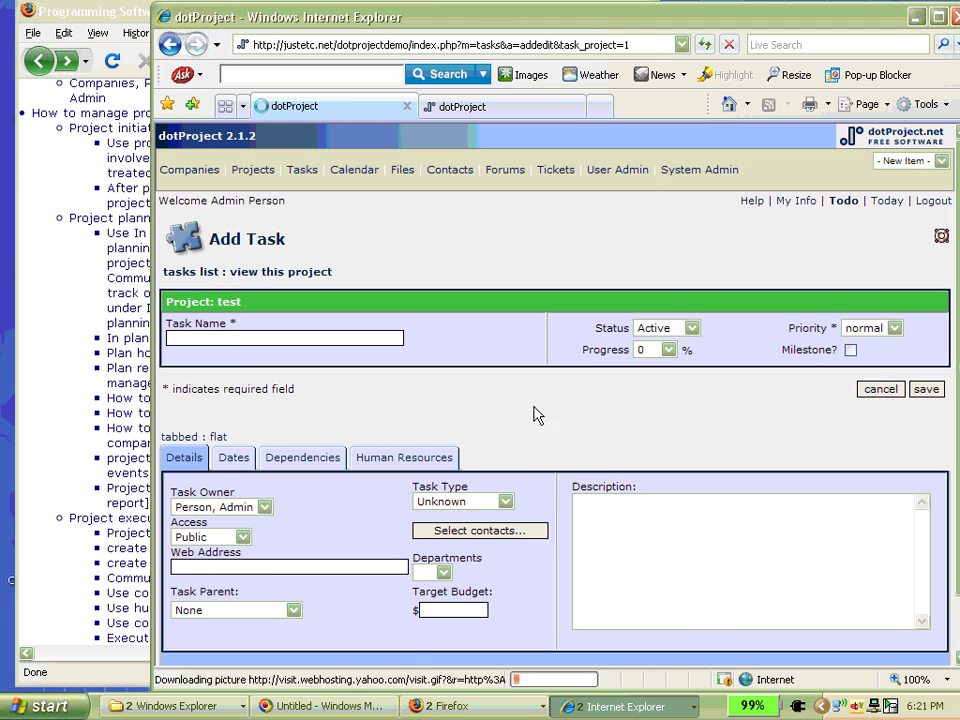
click(241, 336)
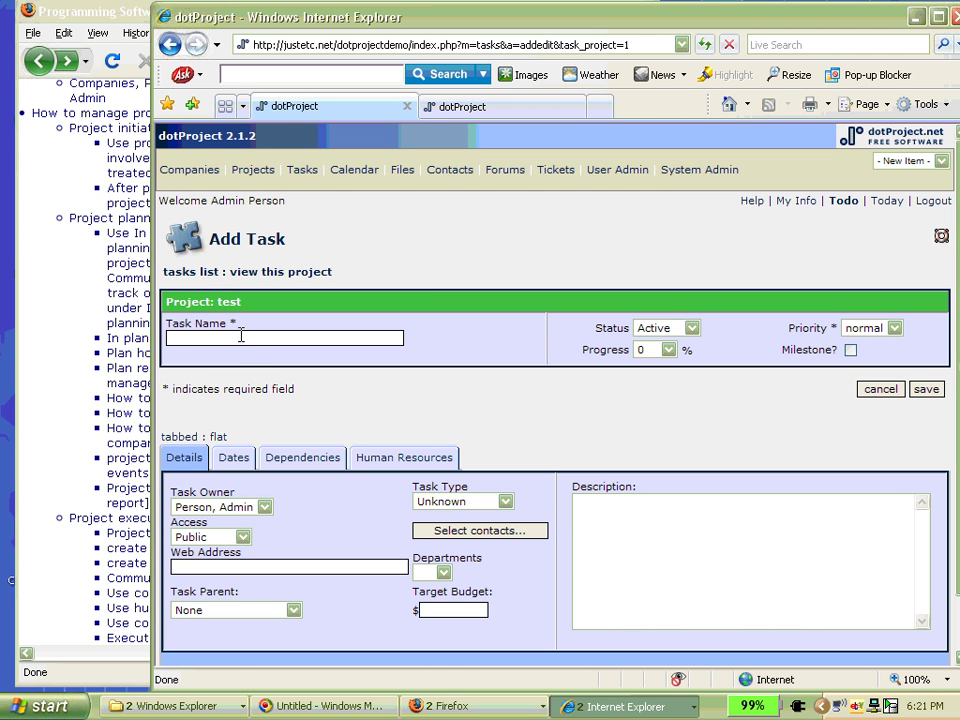
text(HR Management)
- Describe it as 'Define Roles' and 'Responsibilities of each role', correcting the typos
click(644, 537)
text(Define Roles)
key(Return)
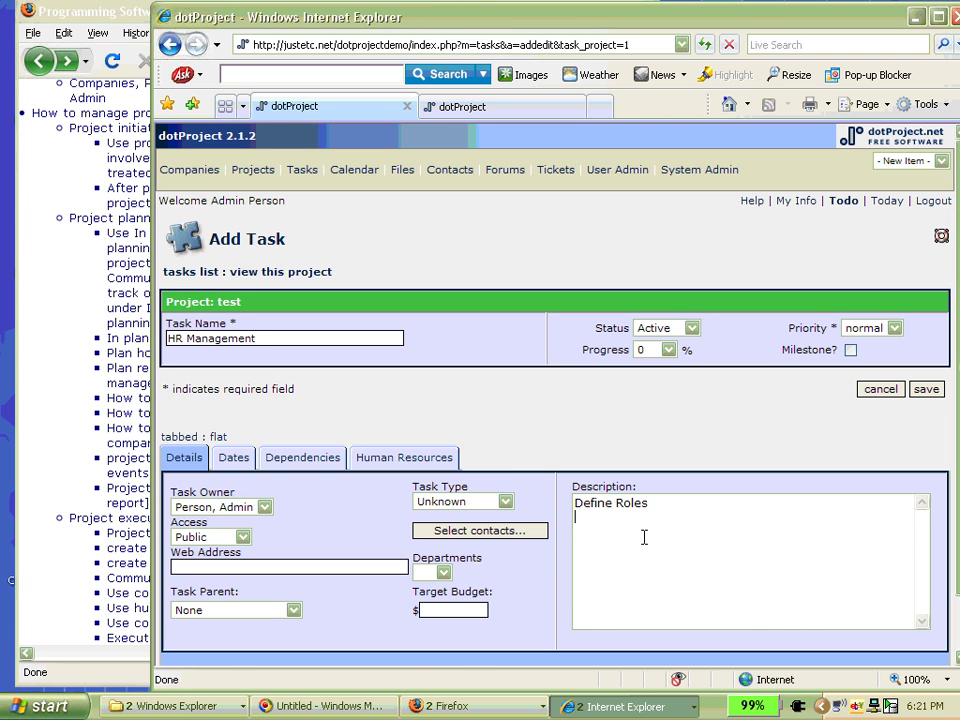
text(Activiti)
text(es)
key(BackSpace)
key(BackSpace)
key(BackSpace)
key(BackSpace)
key(BackSpace)
key(BackSpace)
key(BackSpace)
key(BackSpace)
key(BackSpace)
key(BackSpace)
key(BackSpace)
text(Responsibilities of each roiles)
key(Left)
key(Left)
key(Left)
key(shift+Left)
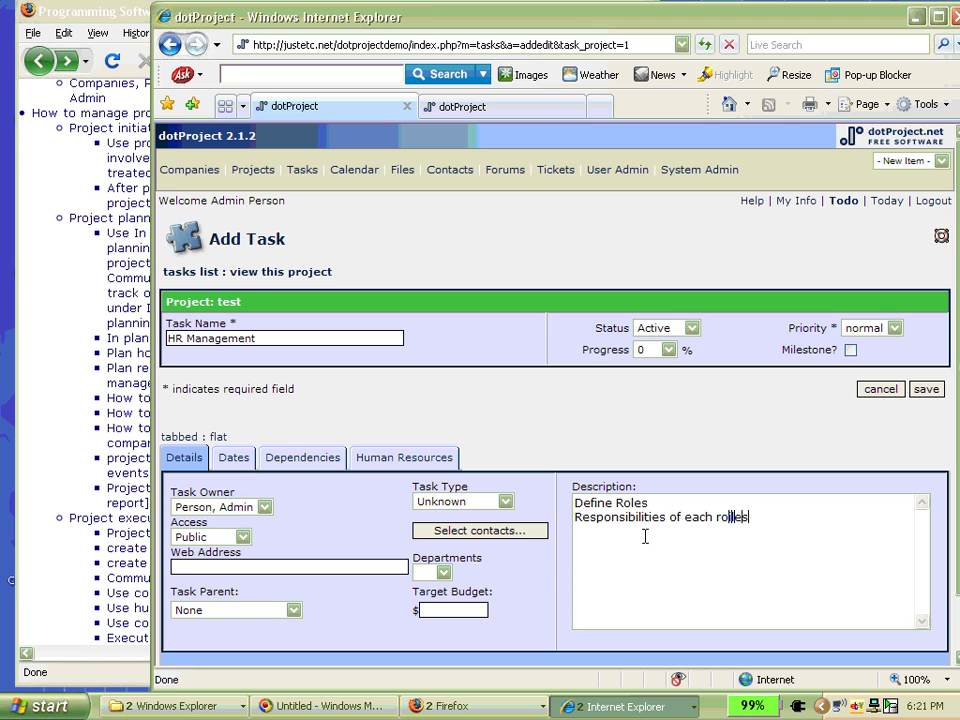
key(Delete)
key(End)
key(BackSpace)
- Add Project Break Down as a dependency of HR Management
click(302, 458)
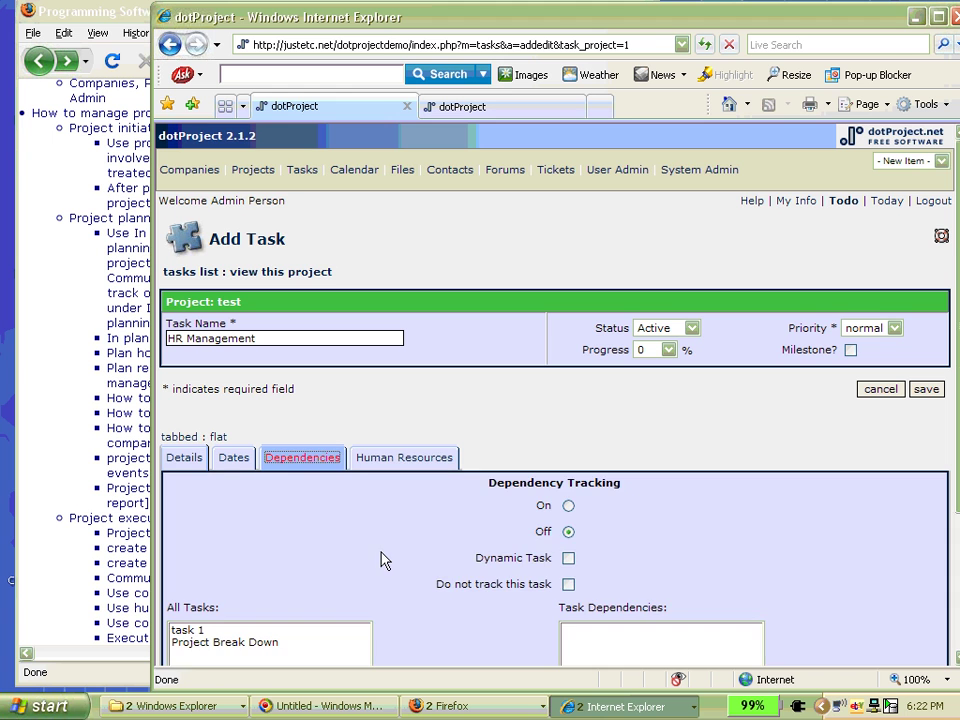
scroll(380, 562, down, 2)
click(262, 563)
scroll(480, 600, down, 2)
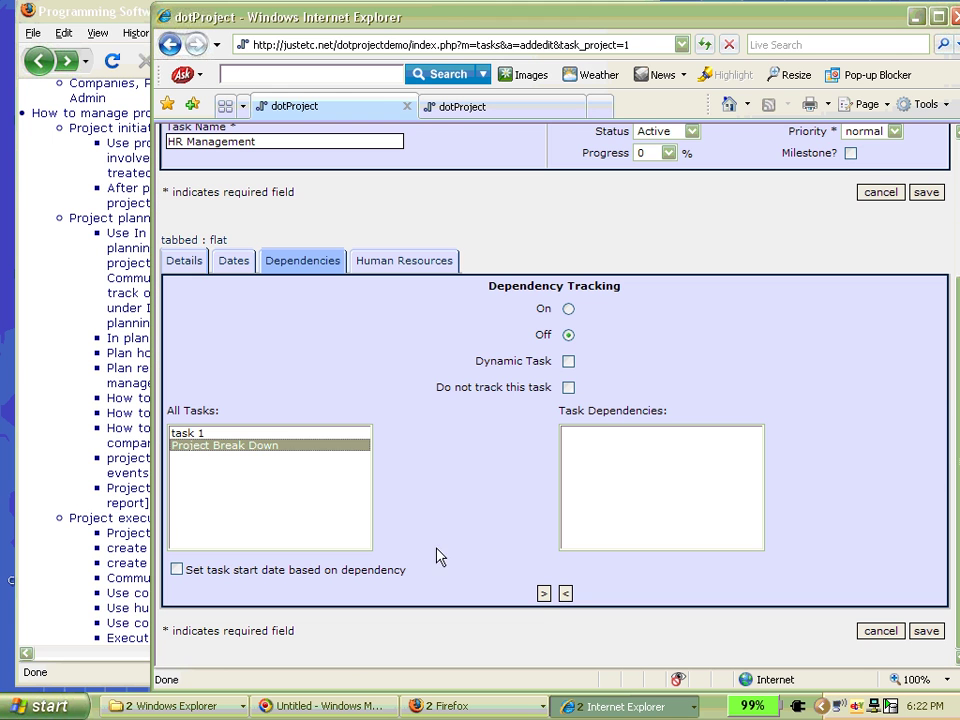
click(543, 594)
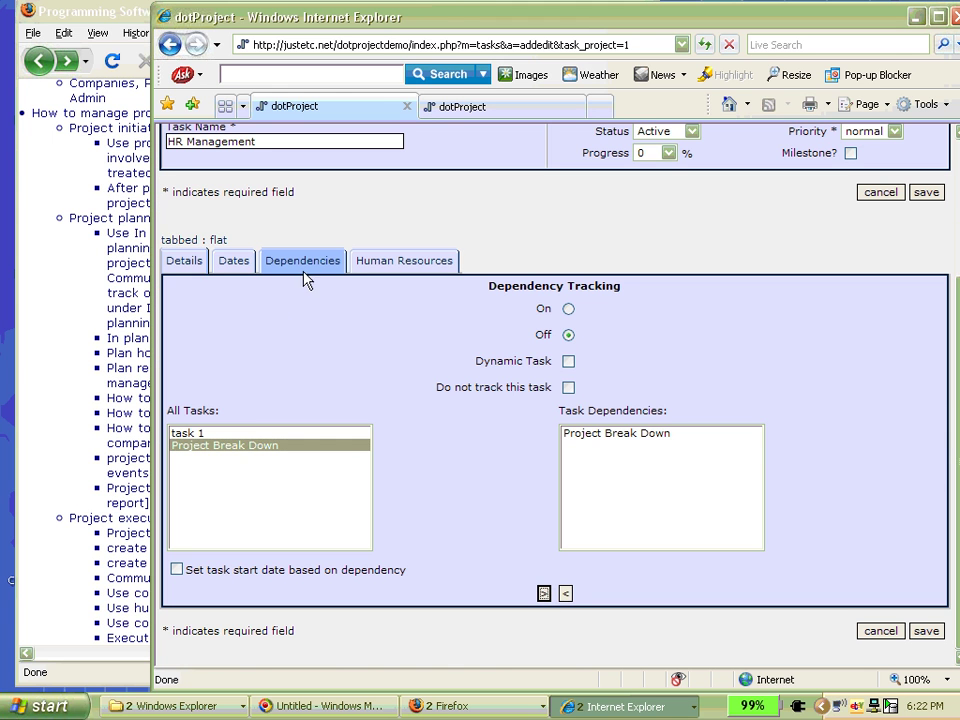
- Check on Human Resources that the admin is assigned, then return to Details
click(404, 261)
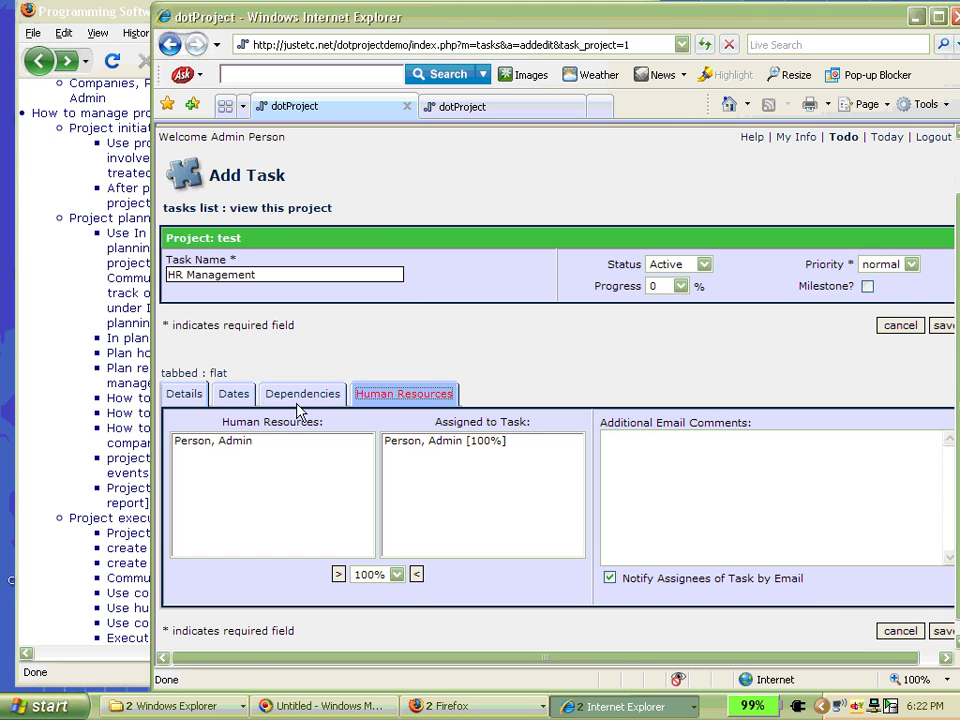
scroll(446, 382, down, 1)
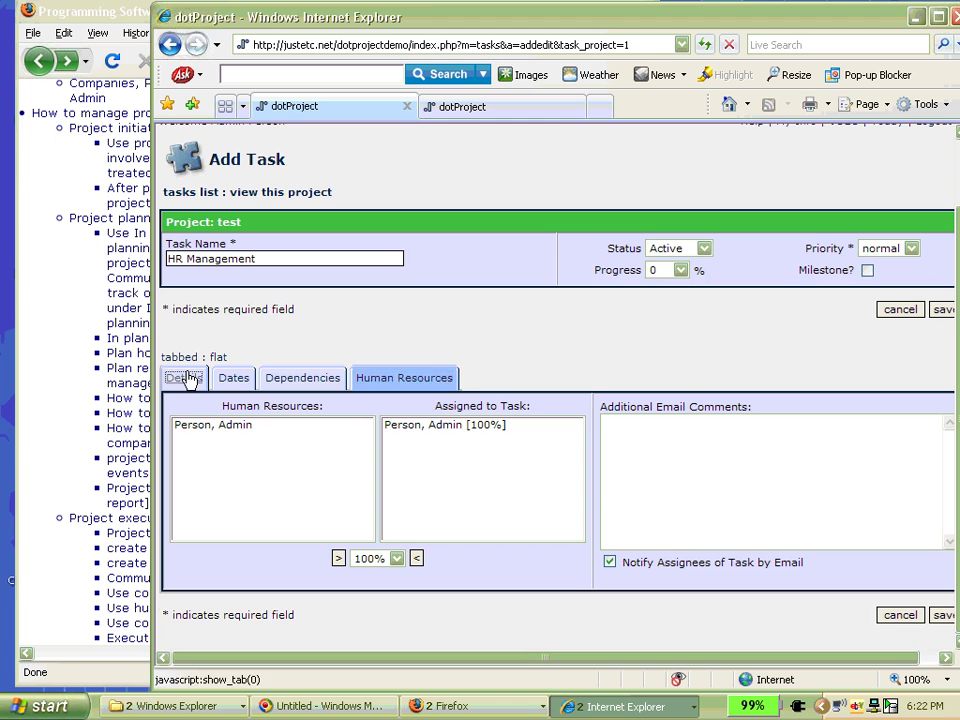
click(187, 378)
- Append 'who where' as a third line of HR Management's description
click(769, 454)
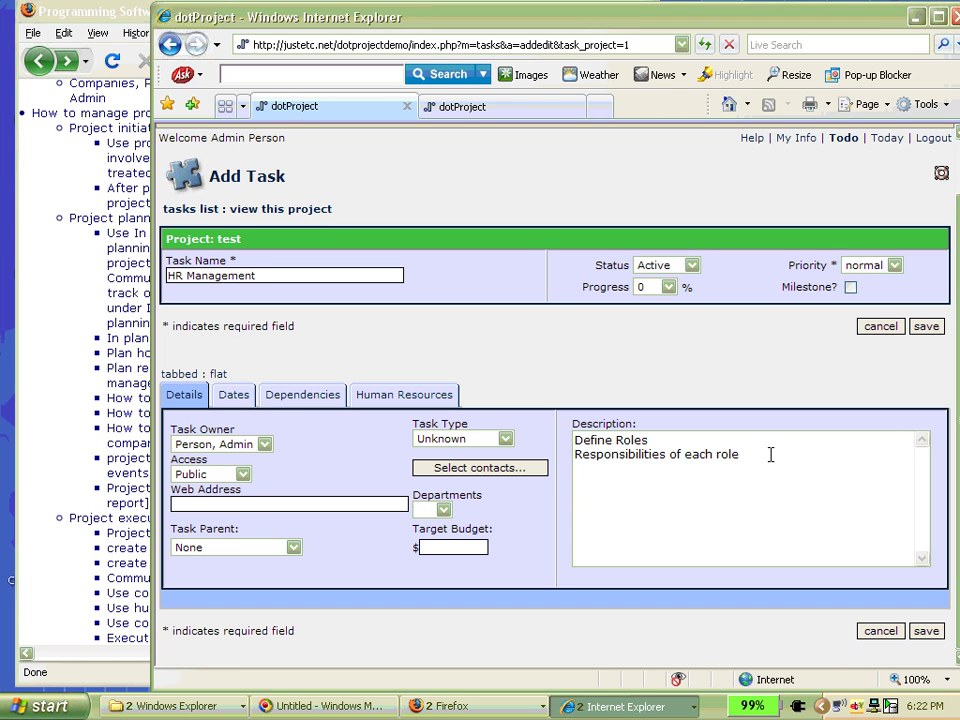
key(Return)
text(who where)
- After the missing end-date alert, set finish 31/10/2008 with 80-hour duration and save HR Management
click(927, 630)
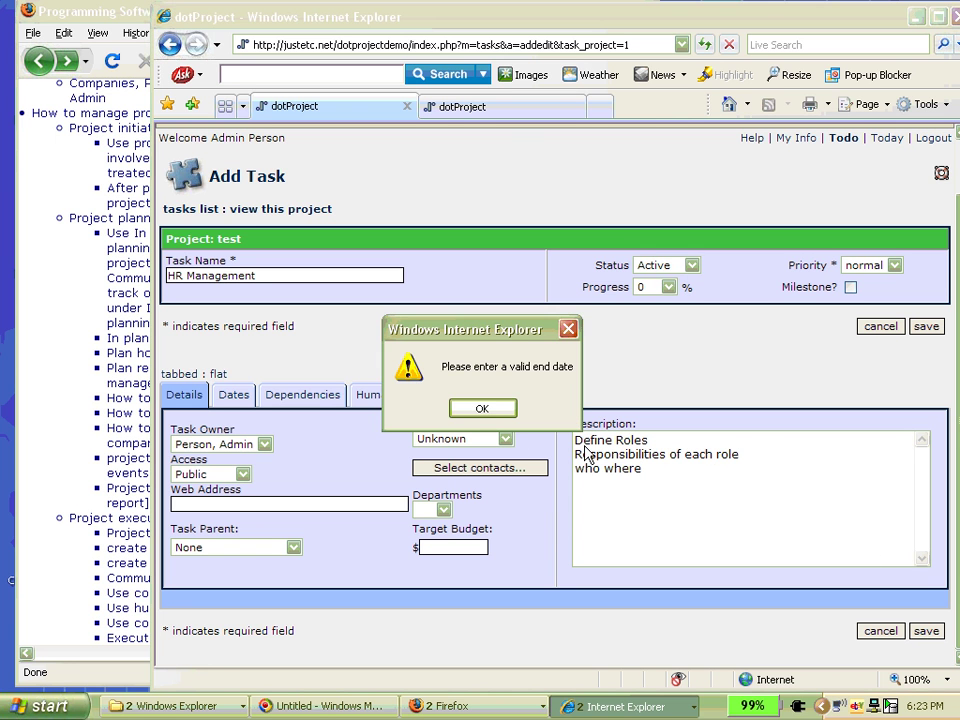
click(487, 408)
click(310, 394)
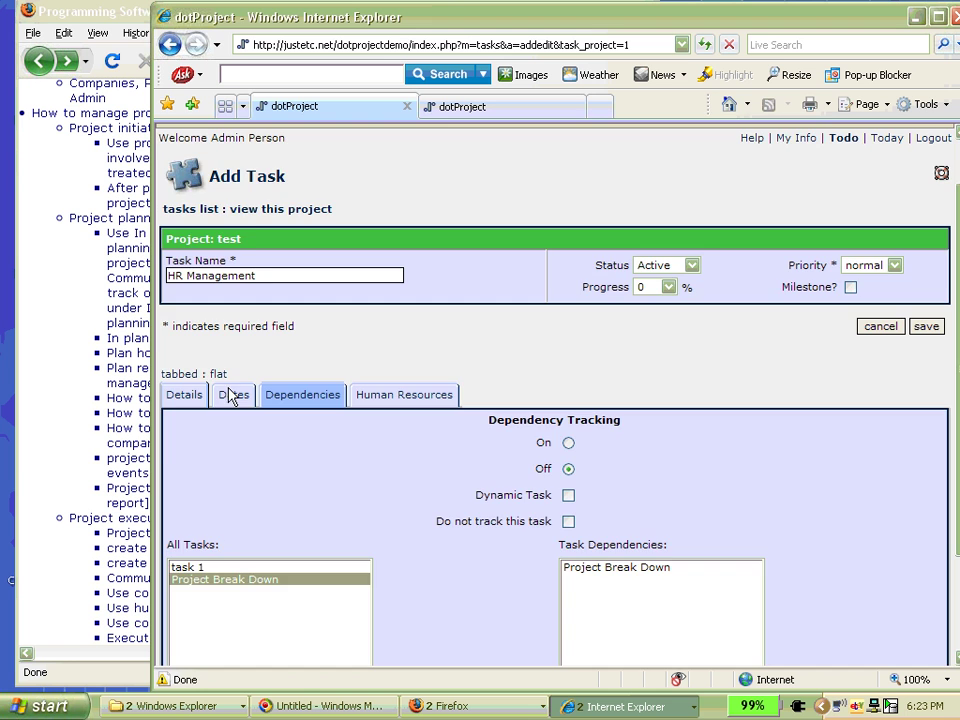
click(230, 394)
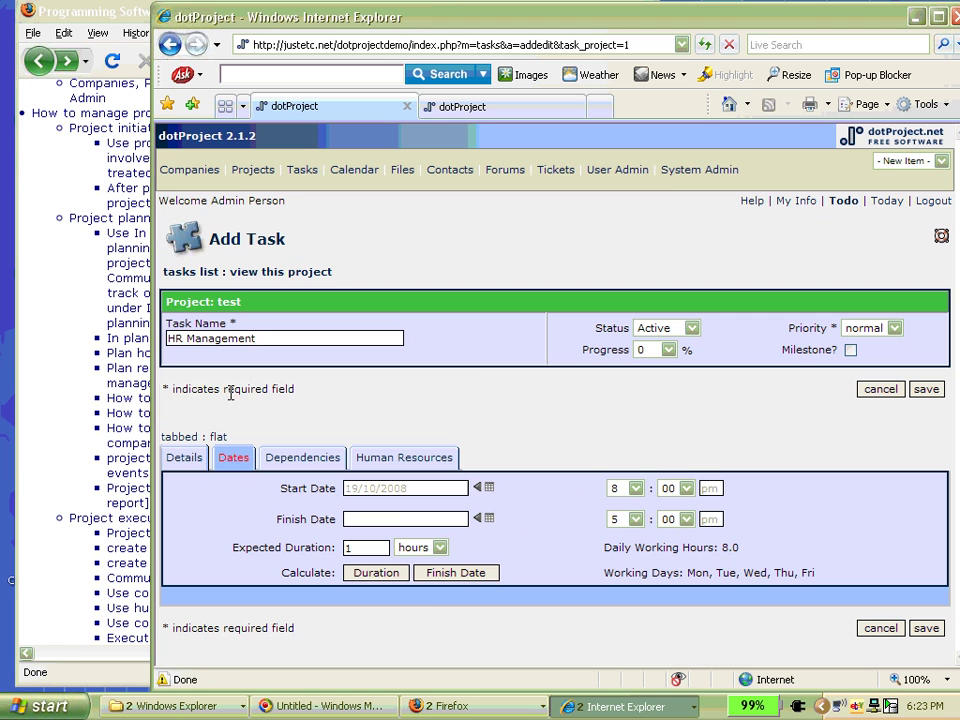
click(489, 518)
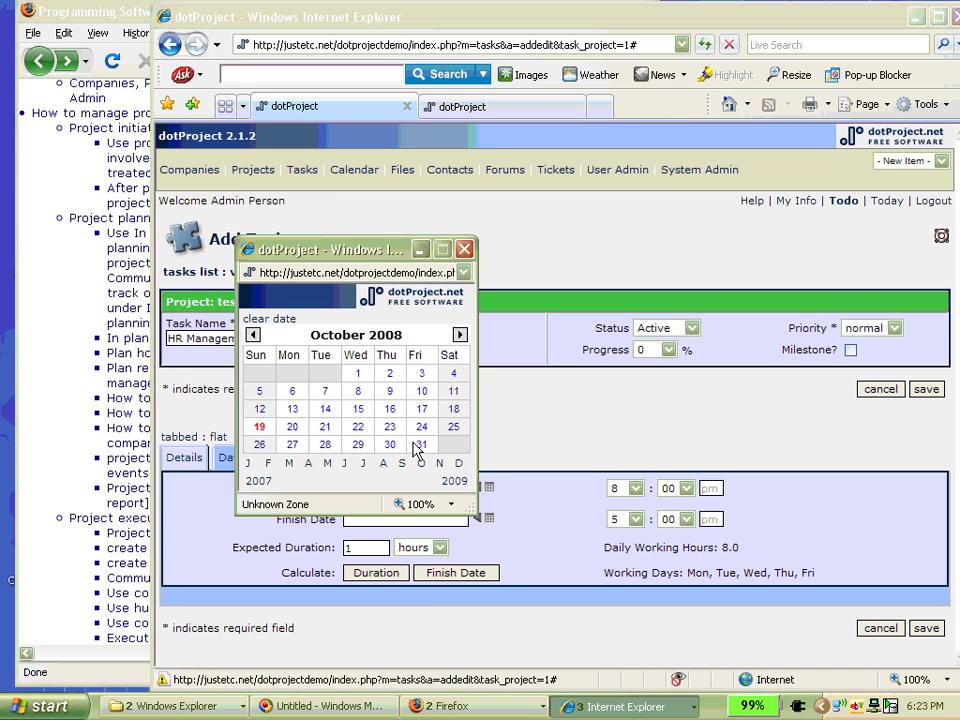
click(418, 448)
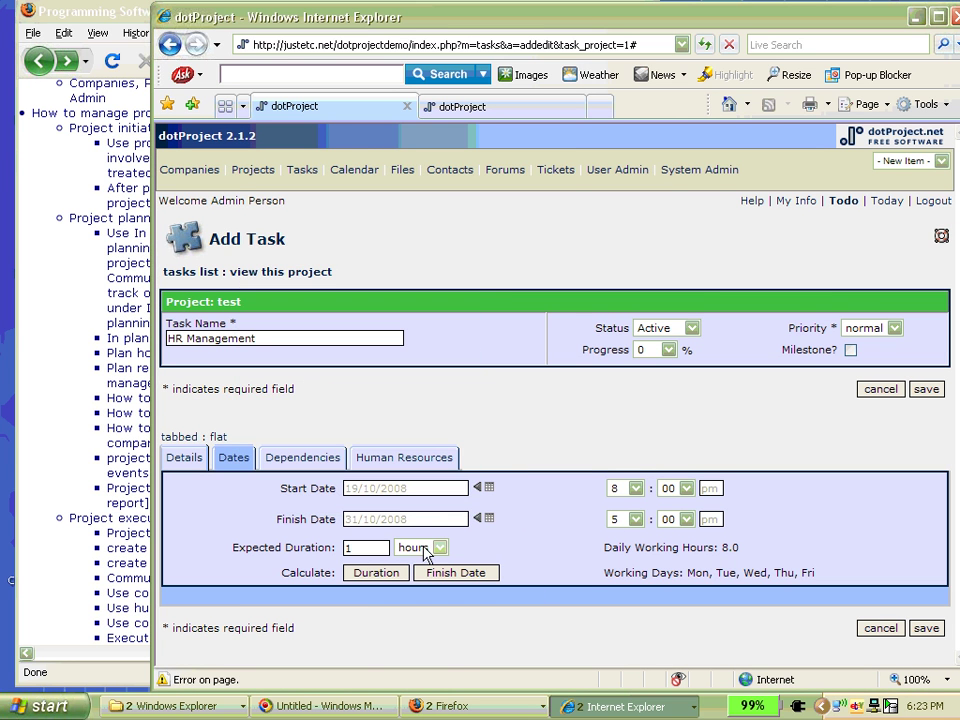
click(377, 572)
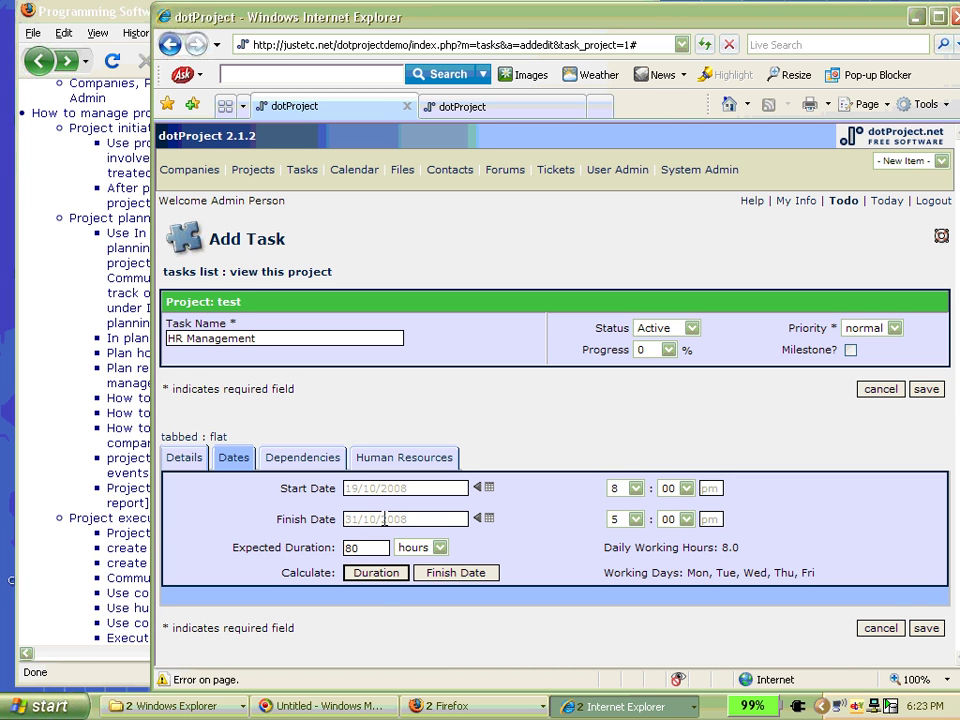
click(926, 628)
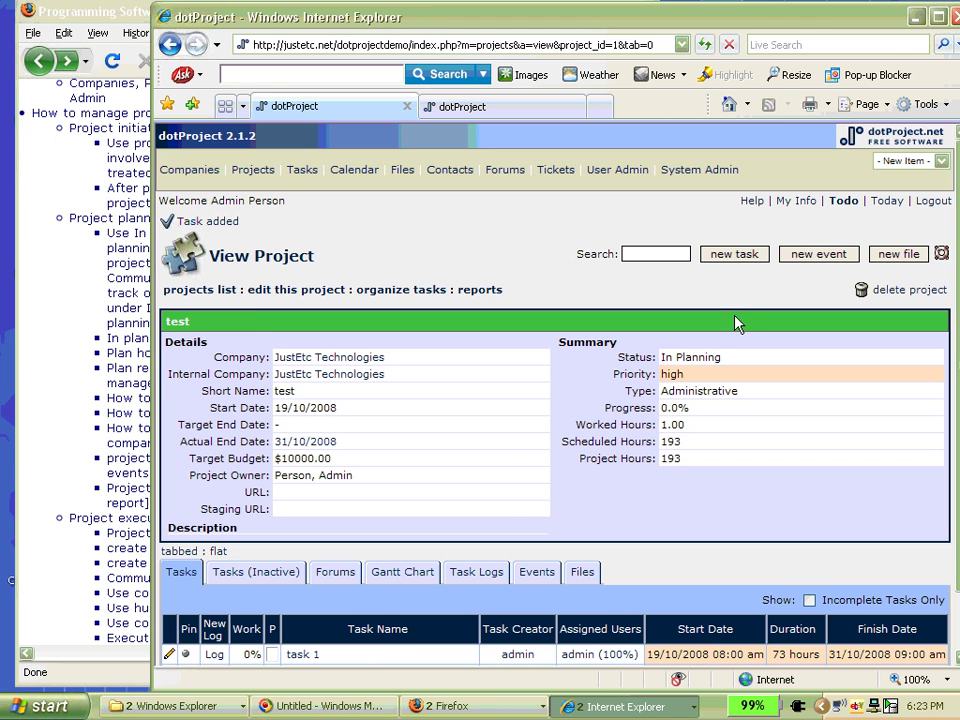
scroll(490, 476, down, 2)
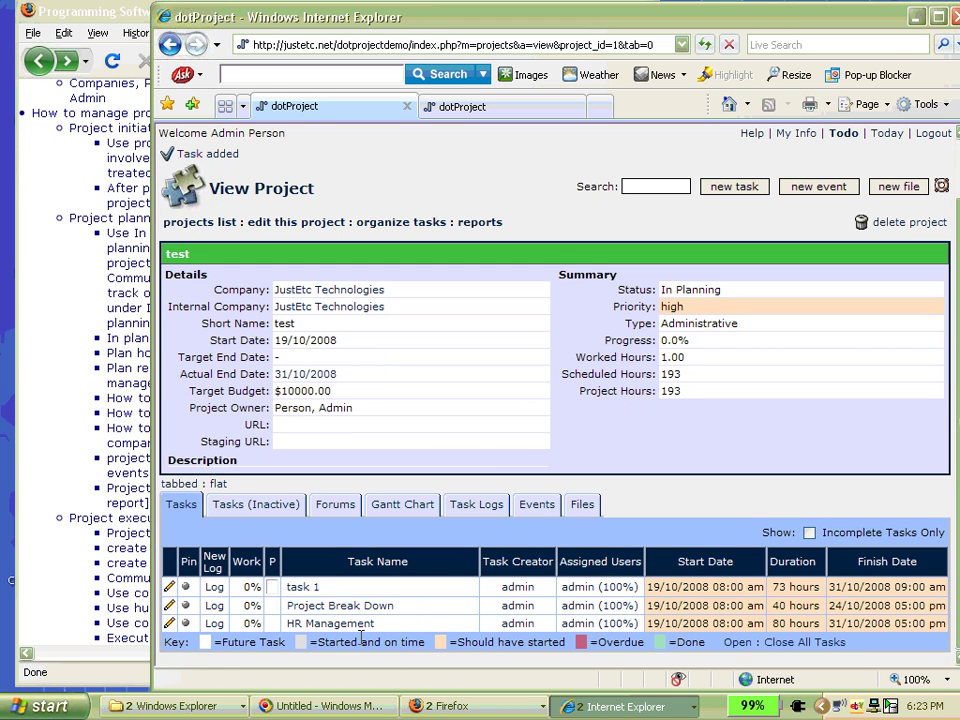
click(335, 623)
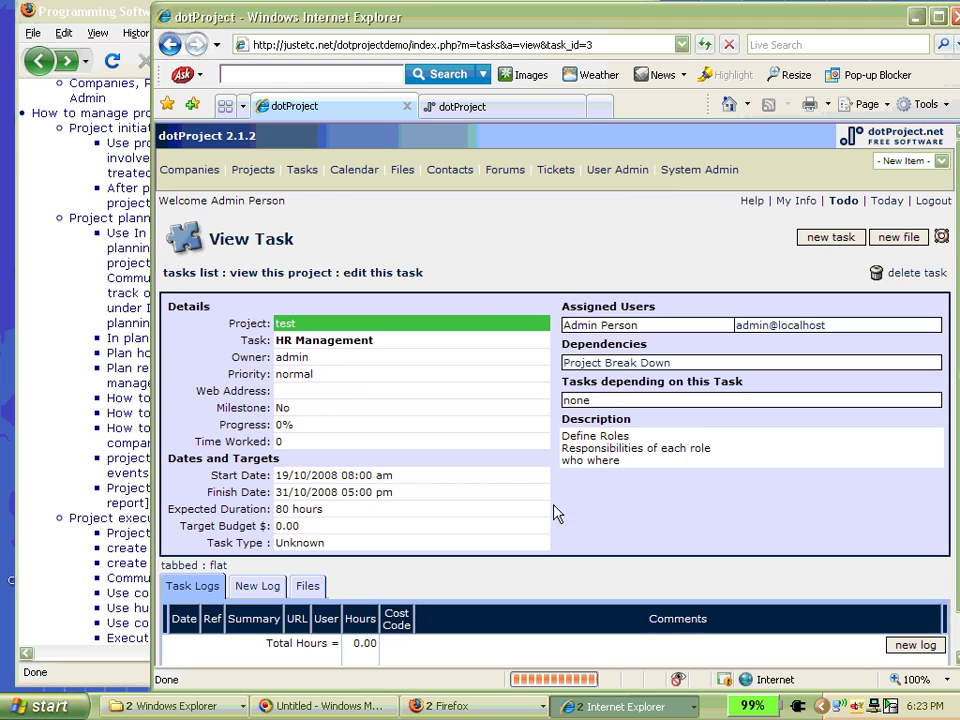
right_click(470, 253)
click(474, 262)
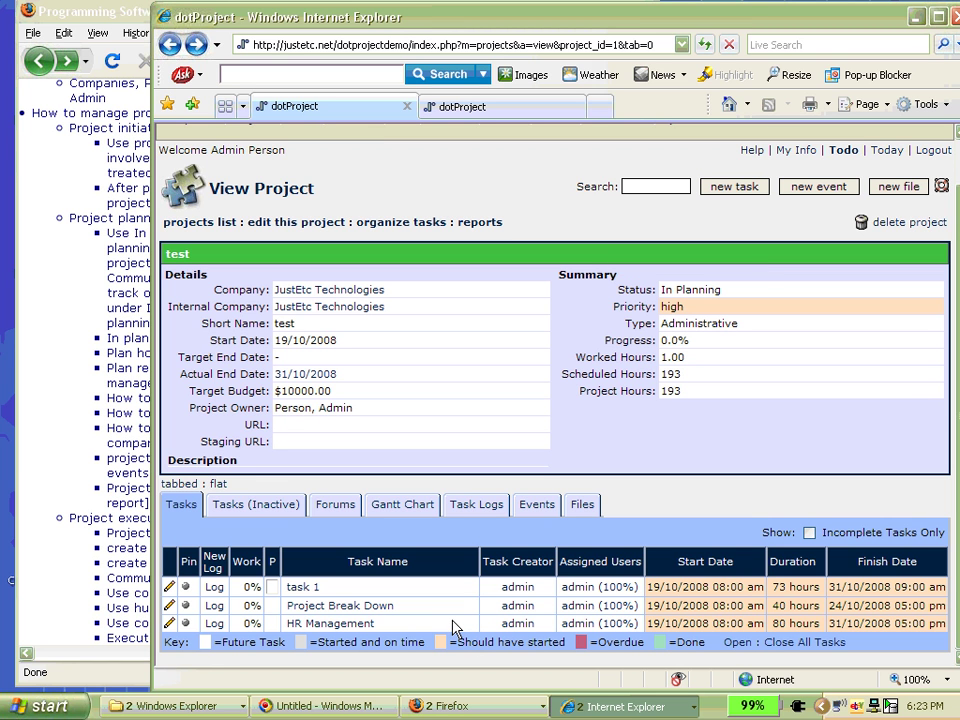
- Open HR Management's View Task page and bring up its New Log form
click(355, 627)
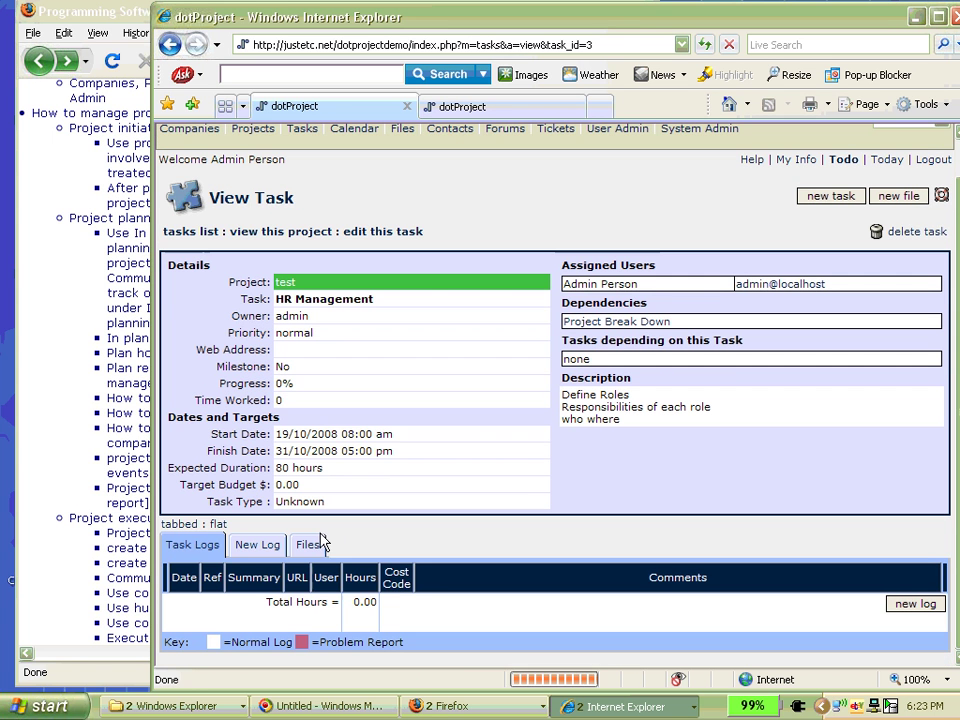
click(257, 544)
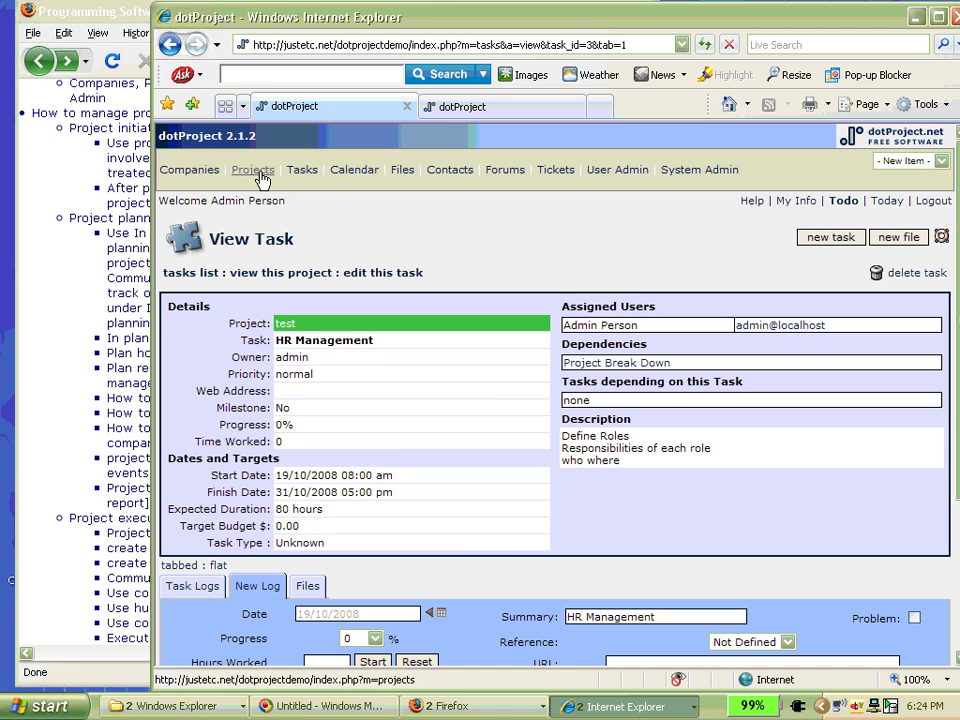
scroll(303, 401, down, 1)
scroll(303, 401, down, 5)
scroll(244, 371, up, 6)
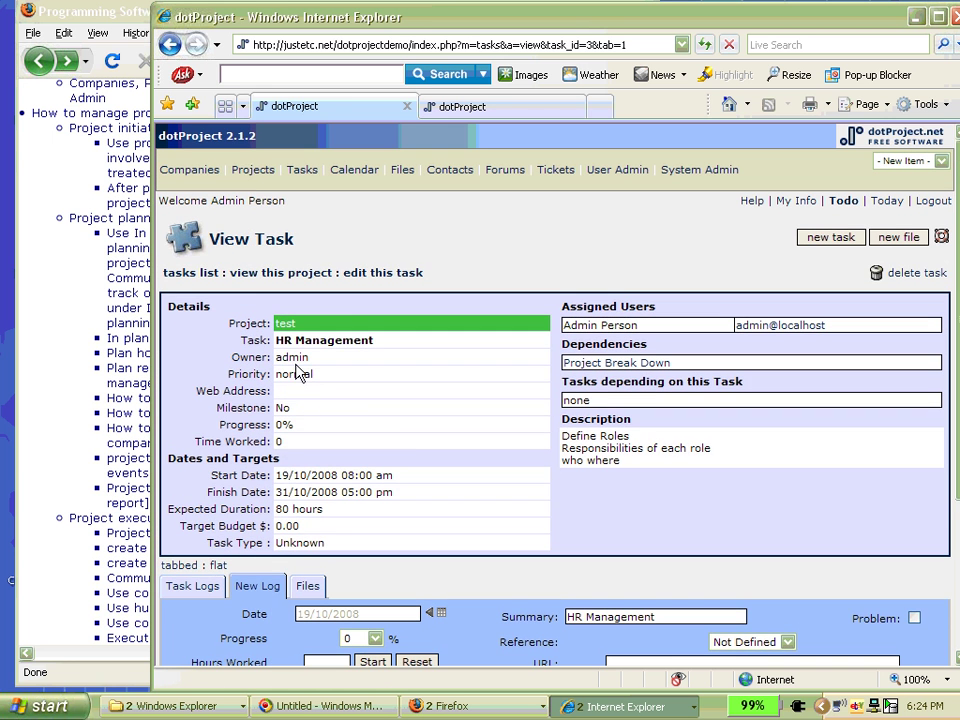
click(253, 169)
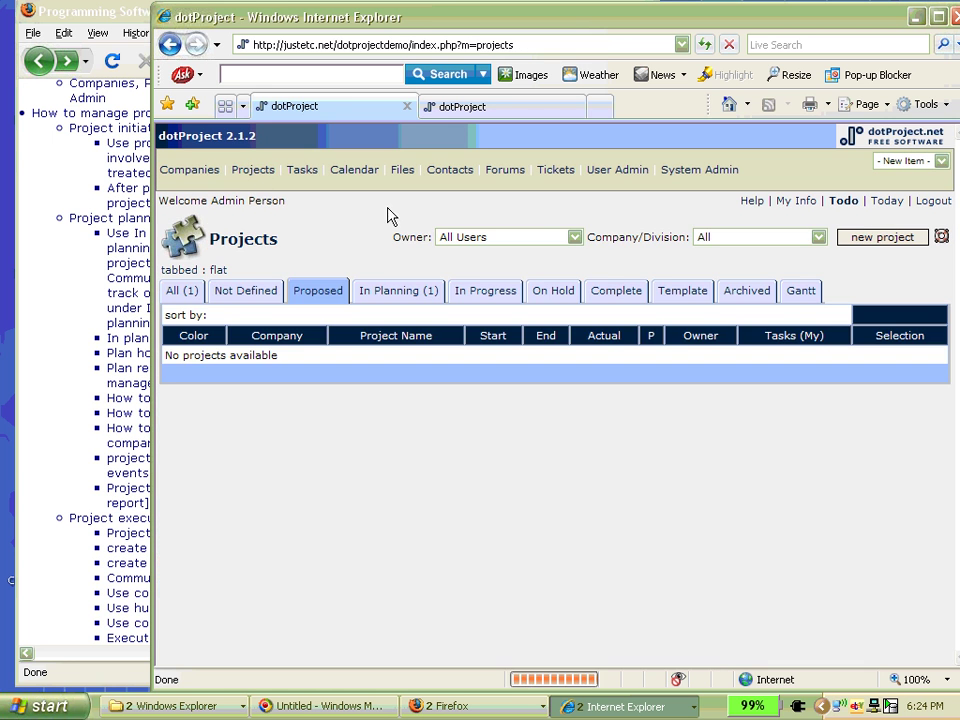
- Reopen test from the In Planning projects and shift the window to show the full task table
drag(265, 8, 500, 0)
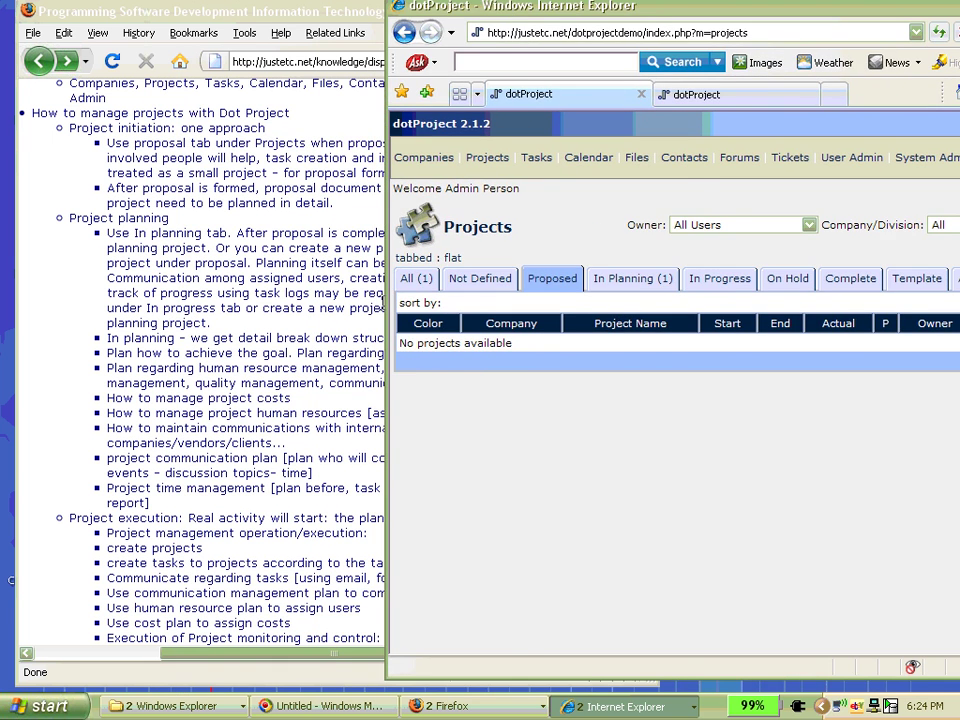
drag(386, 303, 633, 303)
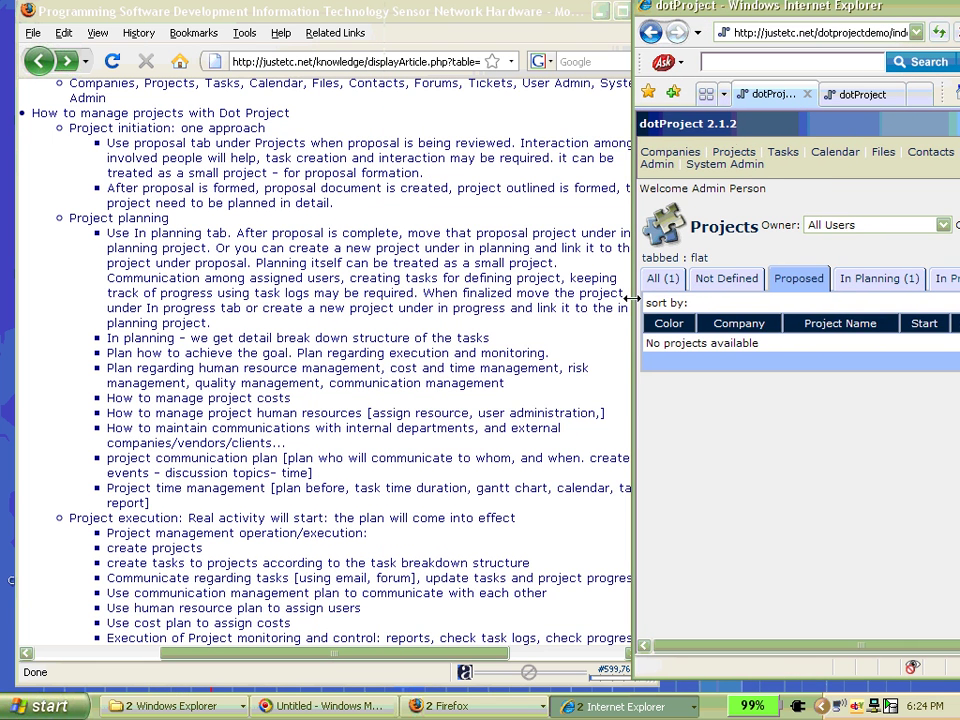
drag(740, 8, 527, 8)
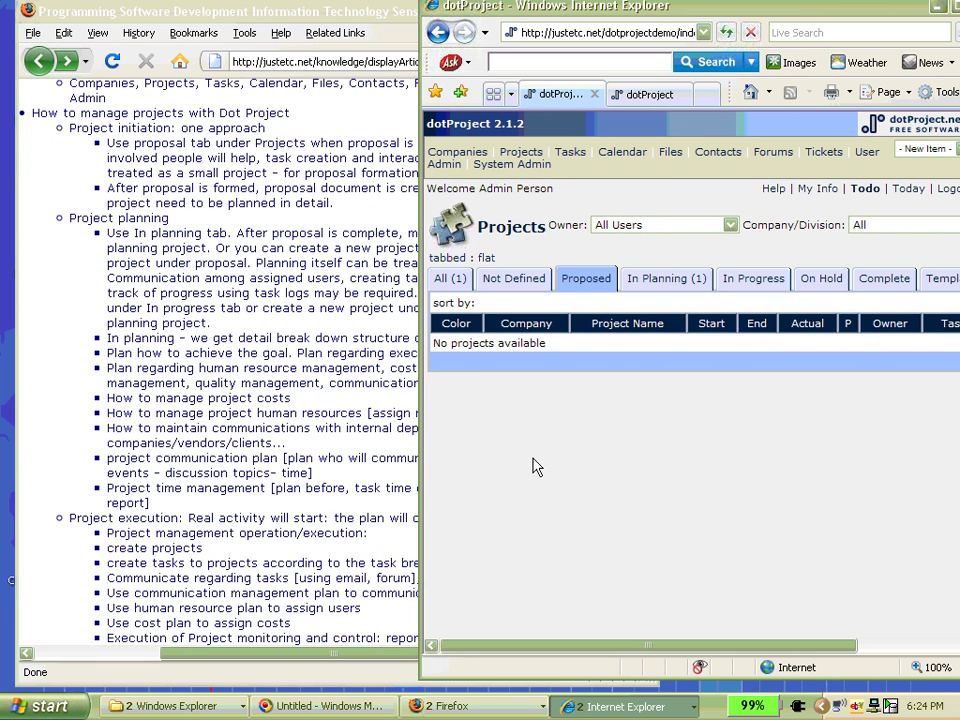
click(660, 282)
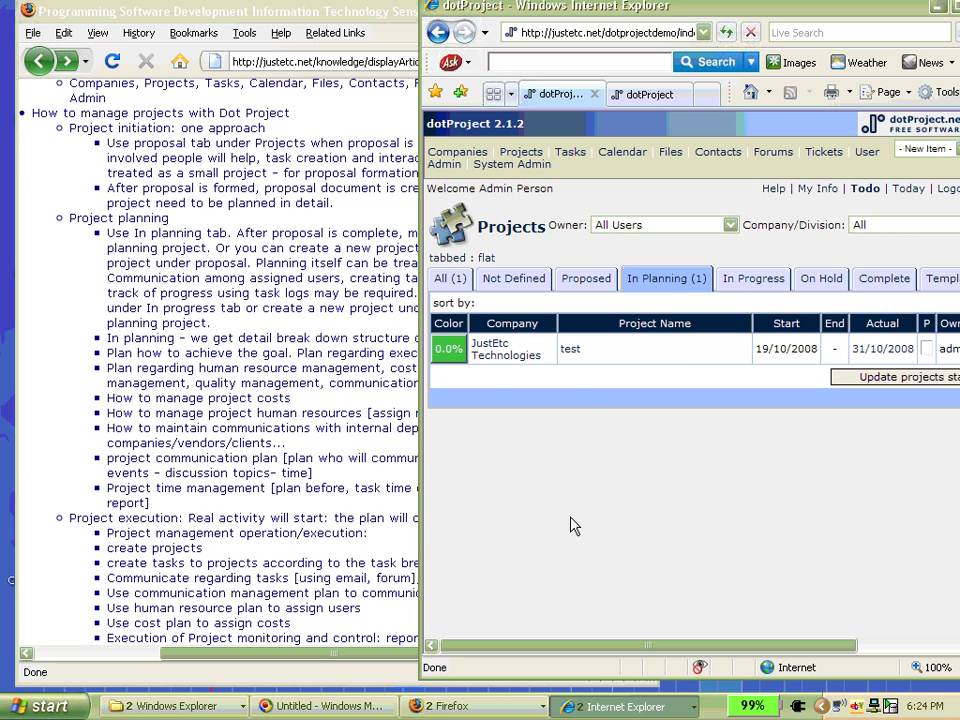
click(571, 350)
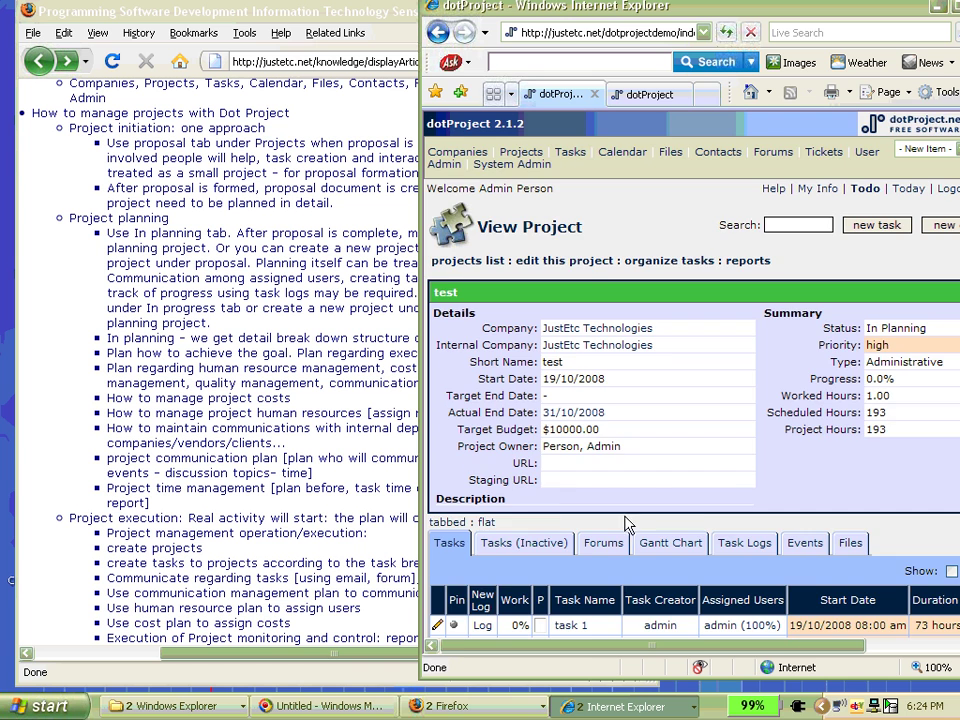
scroll(660, 512, down, 2)
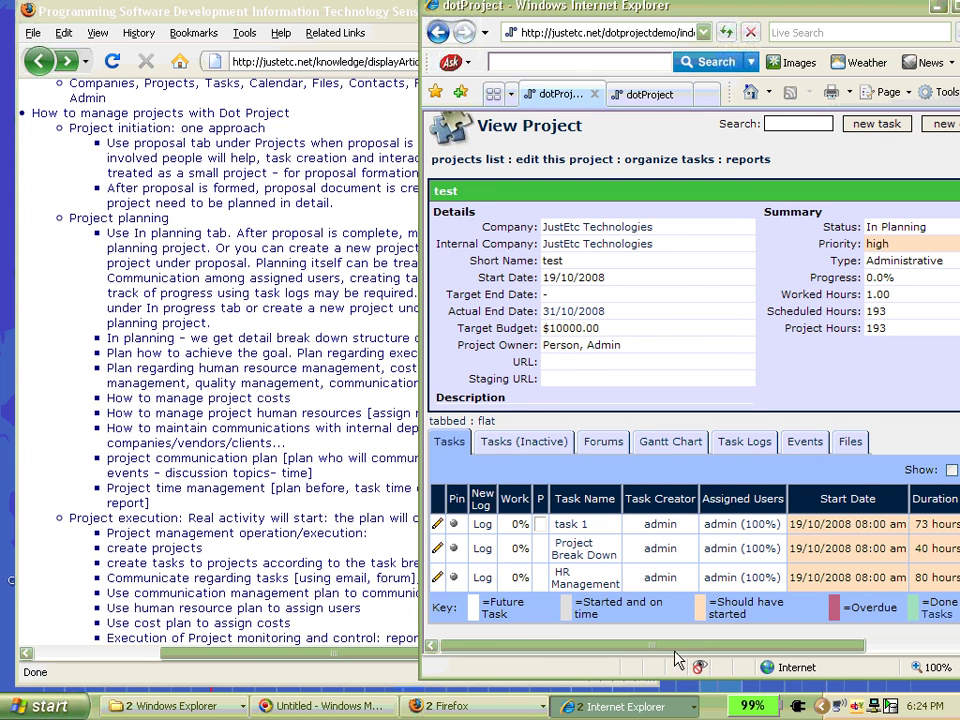
drag(676, 646, 815, 635)
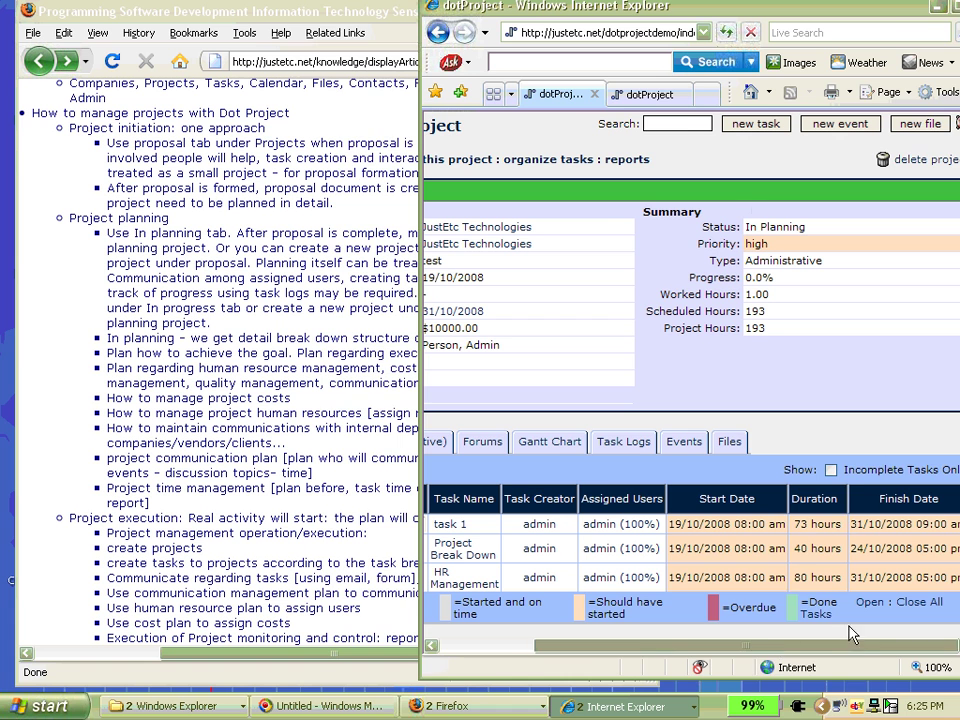
drag(716, 11, 628, 16)
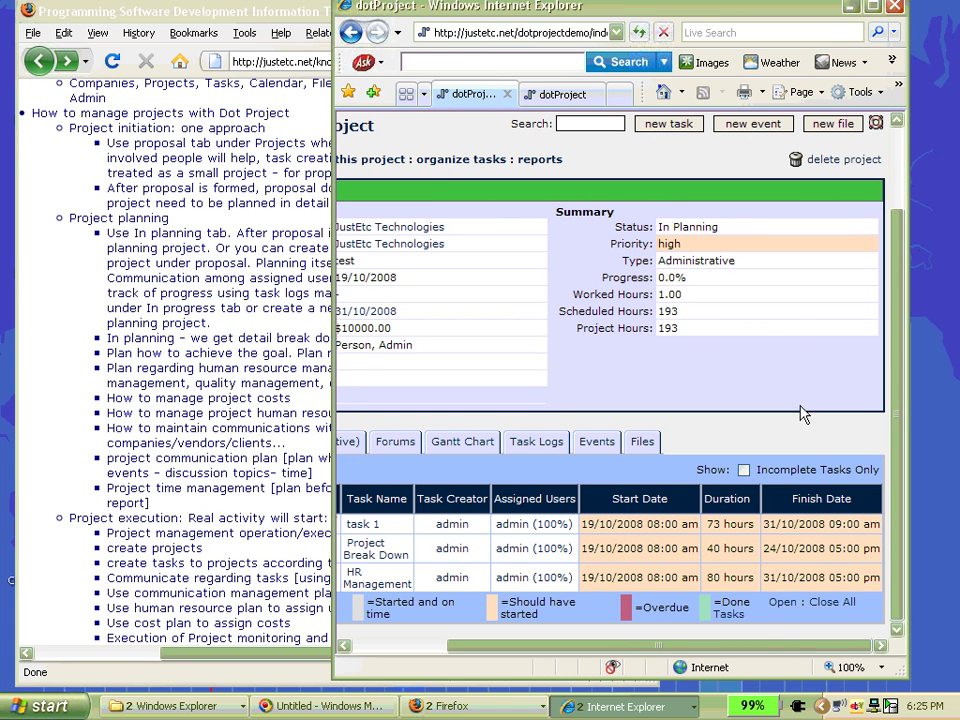
- Start a new task for test named Communication Management
click(668, 126)
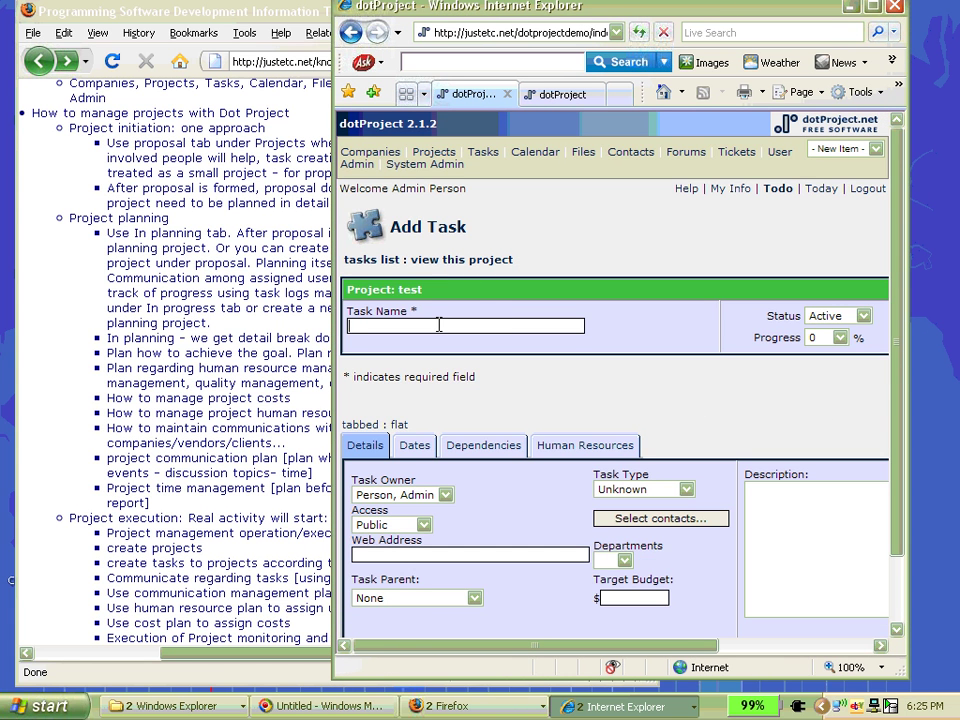
click(438, 325)
text(Communication Management)
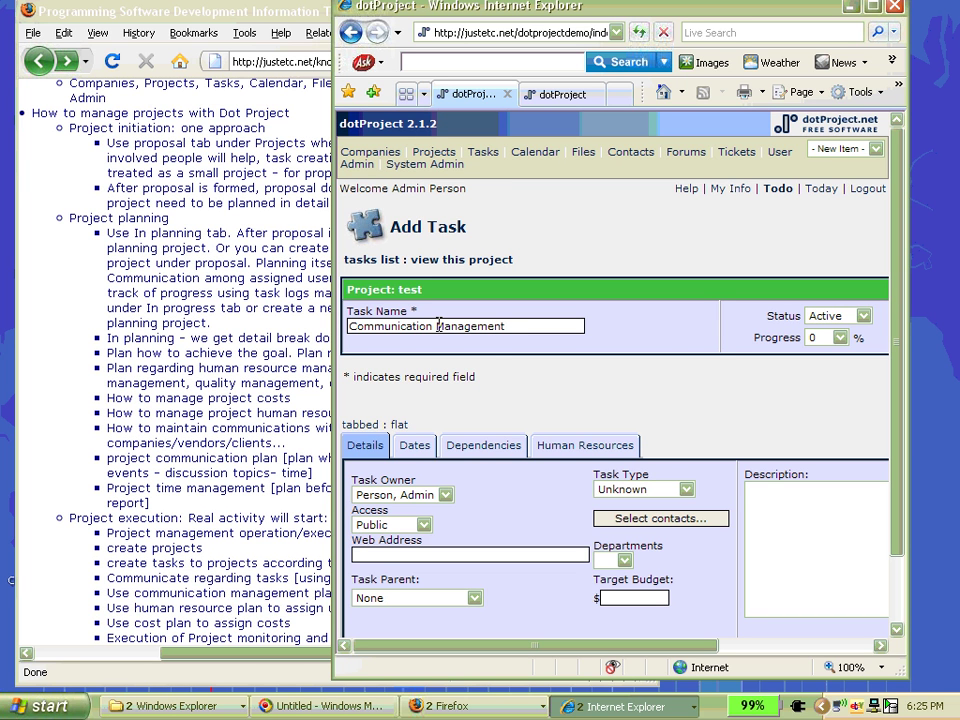
- Describe it as 'Who will report to whom', 'Meeting schedules' and 'How to communicate'
click(777, 508)
text(Who will report to whom)
key(Return)
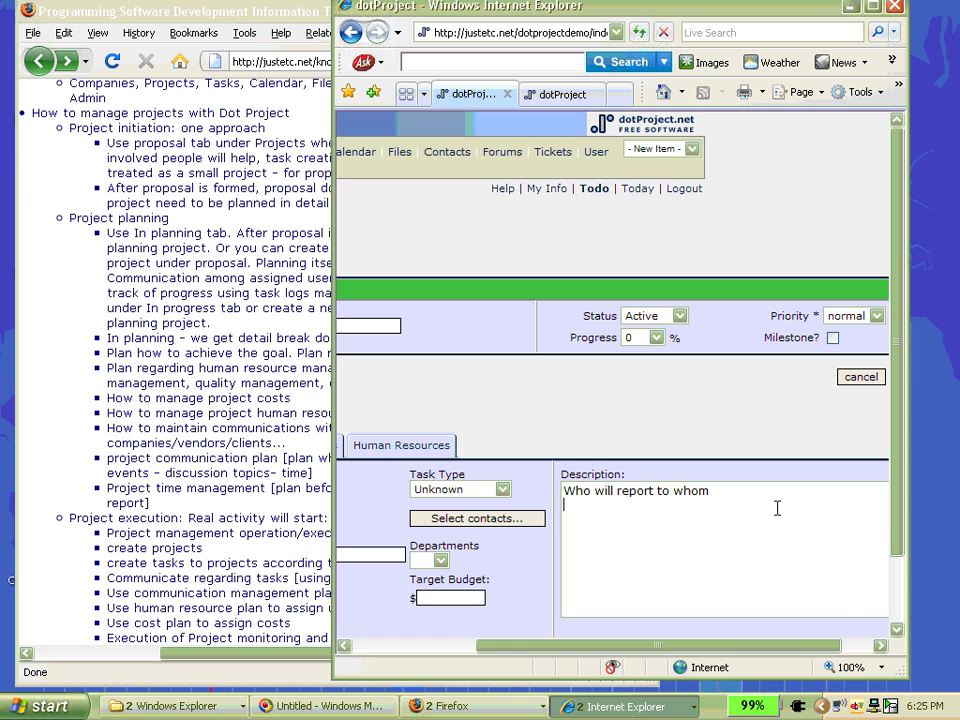
text(Meeting schedules)
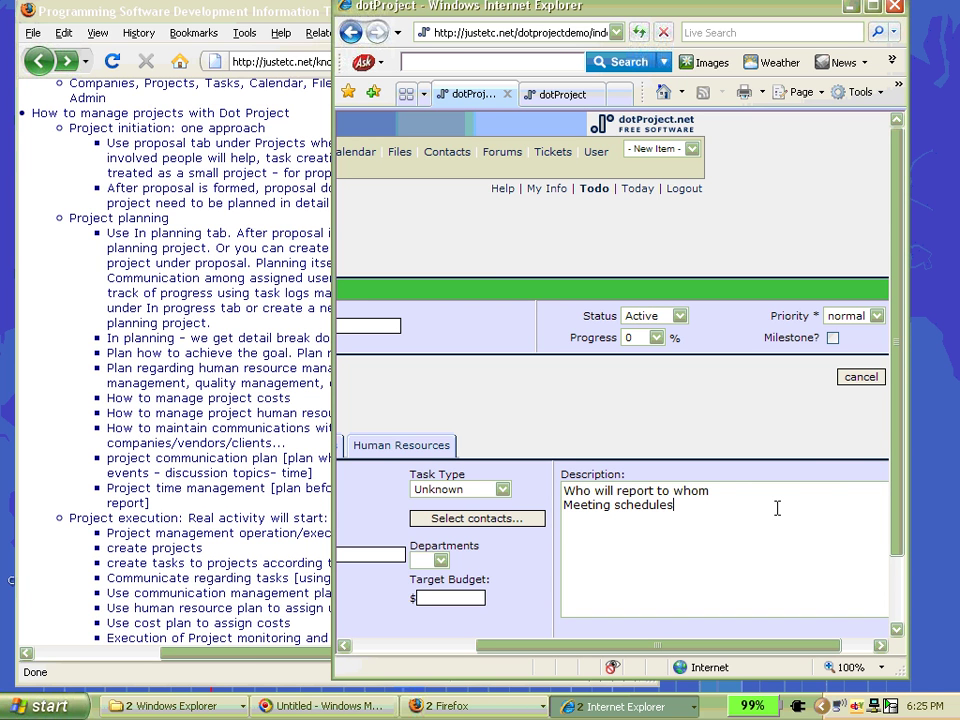
key(Return)
text(H)
text(ow )
text(to d)
text(ommunicate)
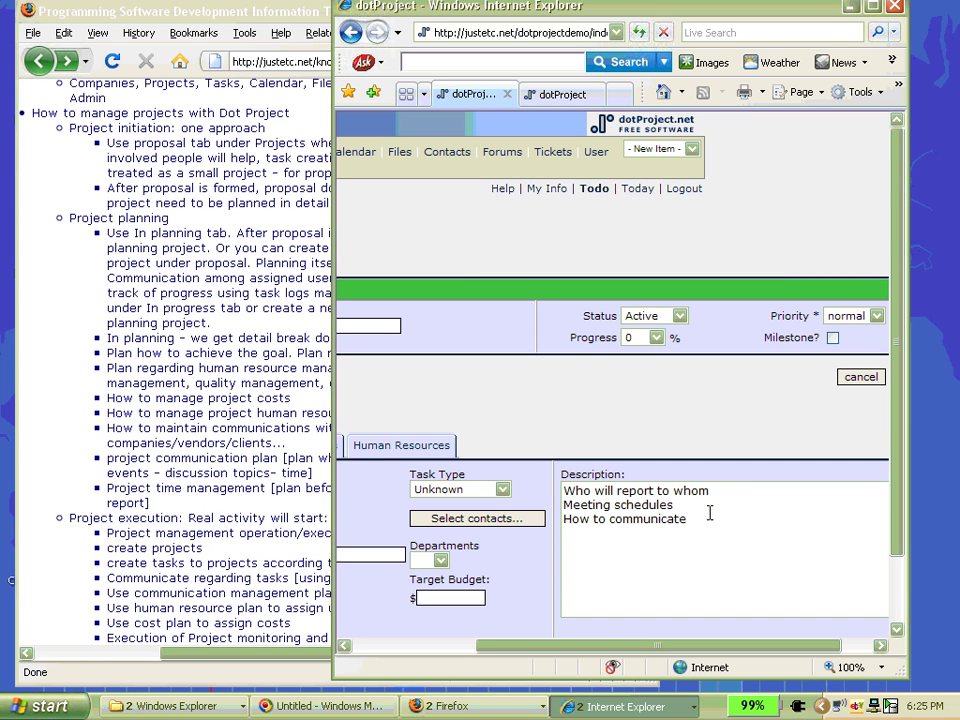
key(Return)
drag(897, 448, 906, 512)
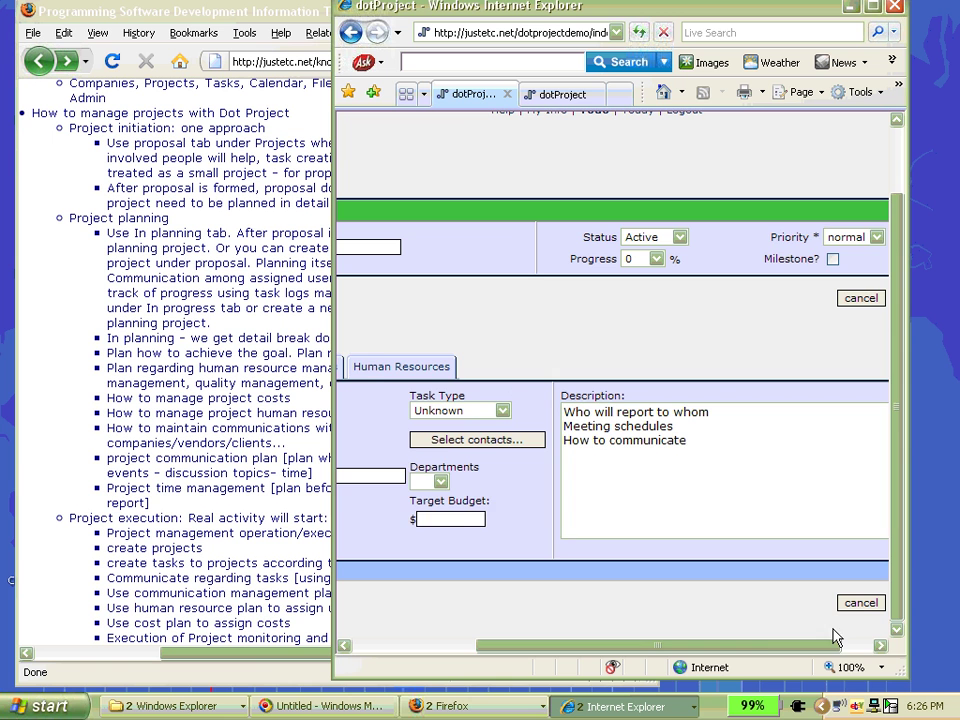
- Try saving, then set a 16/10/2008 finish date, which triggers an end-before-start warning
drag(769, 648, 845, 648)
click(860, 603)
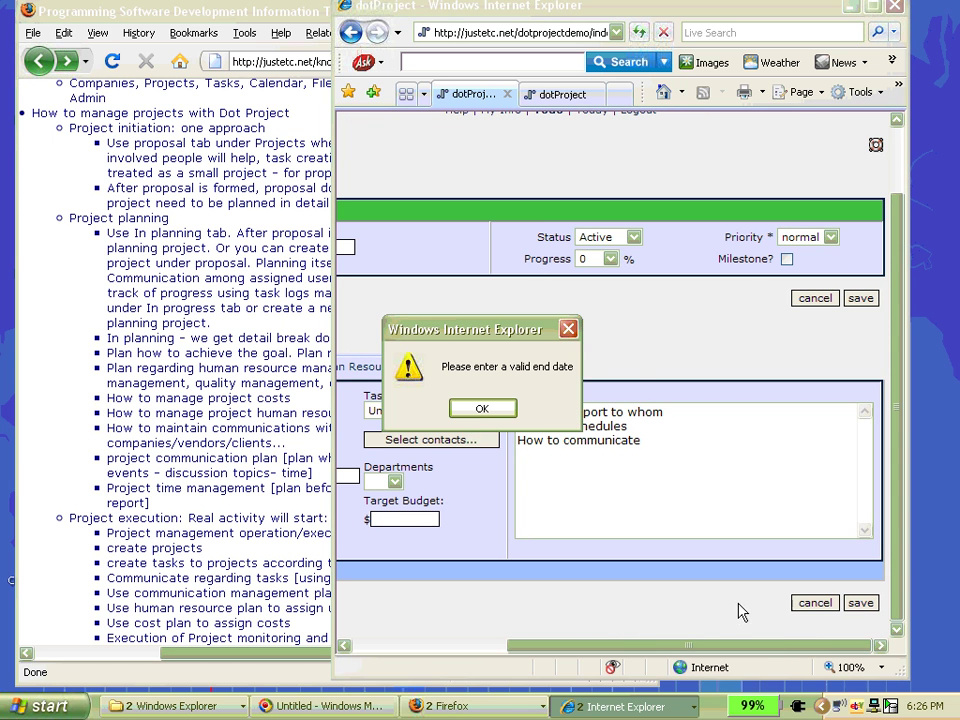
click(471, 412)
drag(624, 645, 455, 640)
click(415, 370)
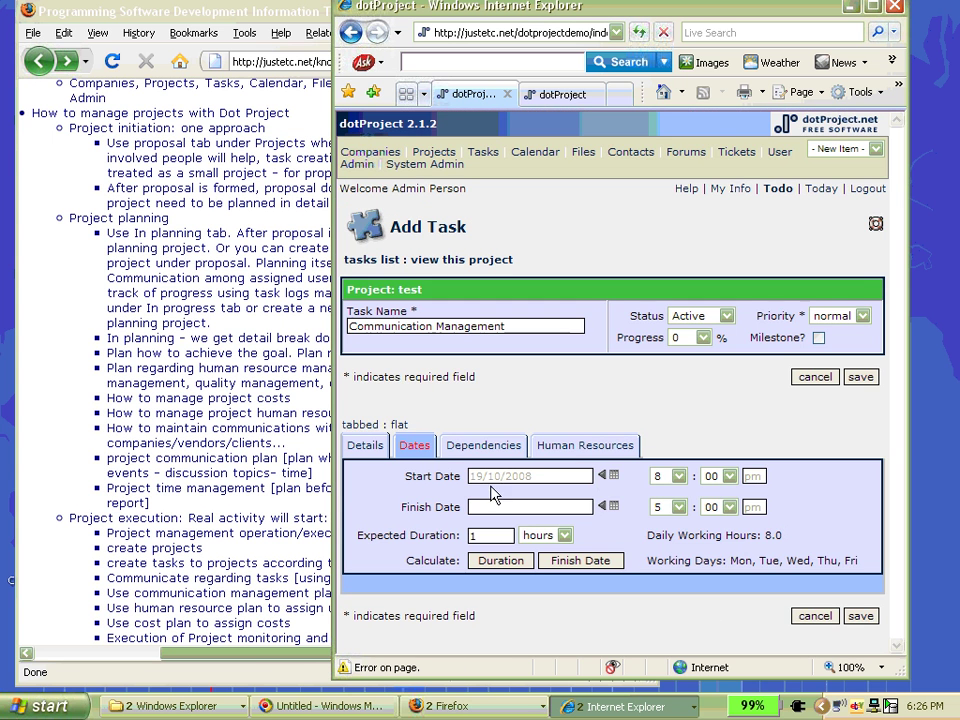
click(613, 506)
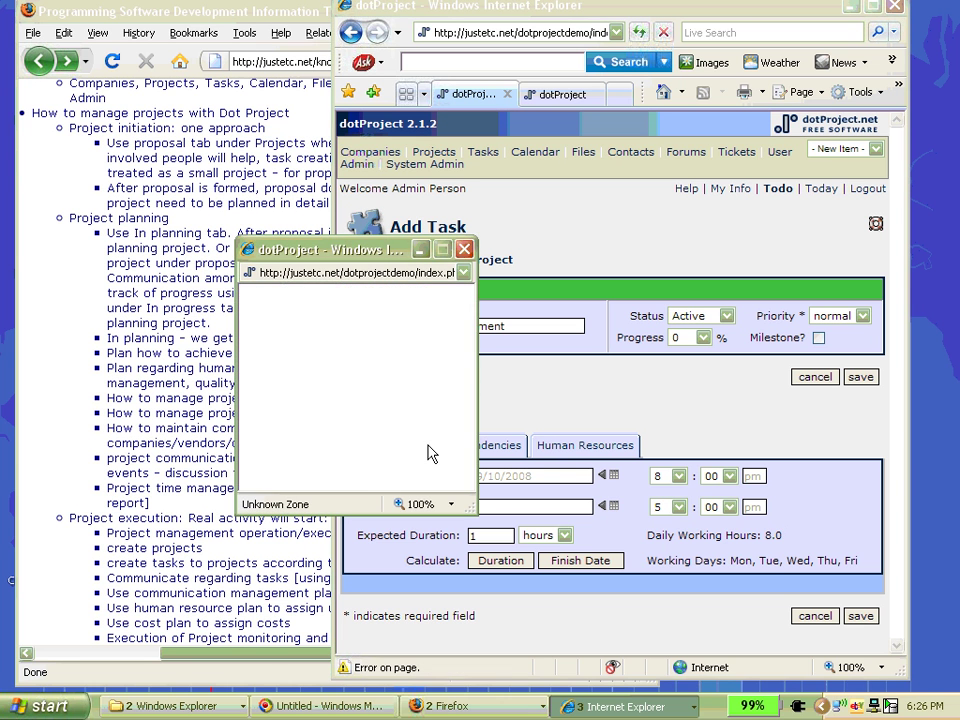
click(391, 410)
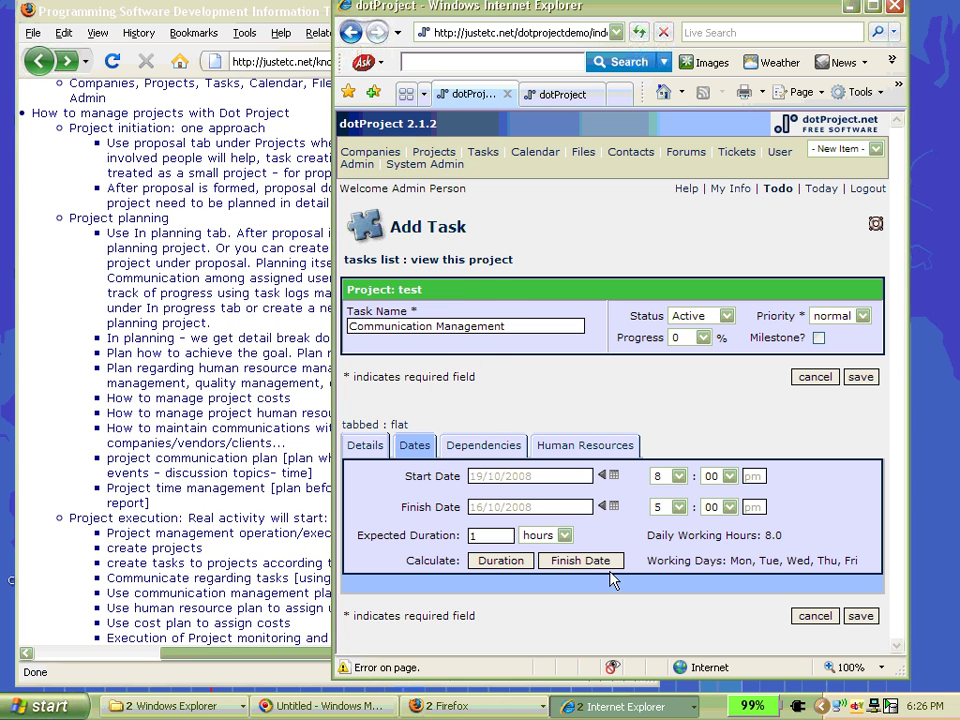
click(503, 561)
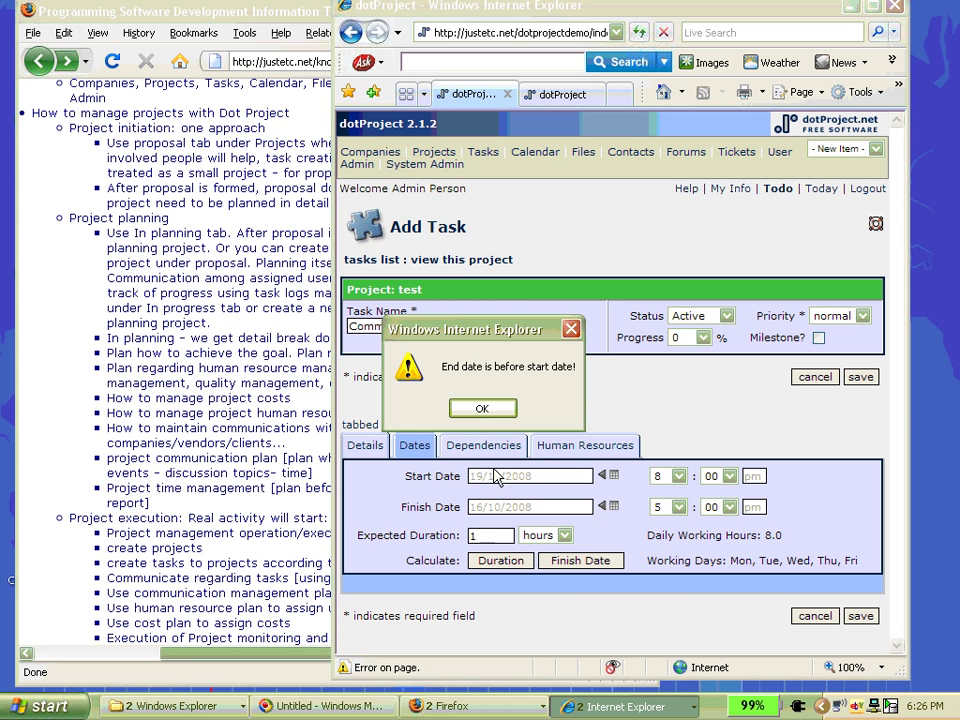
click(484, 409)
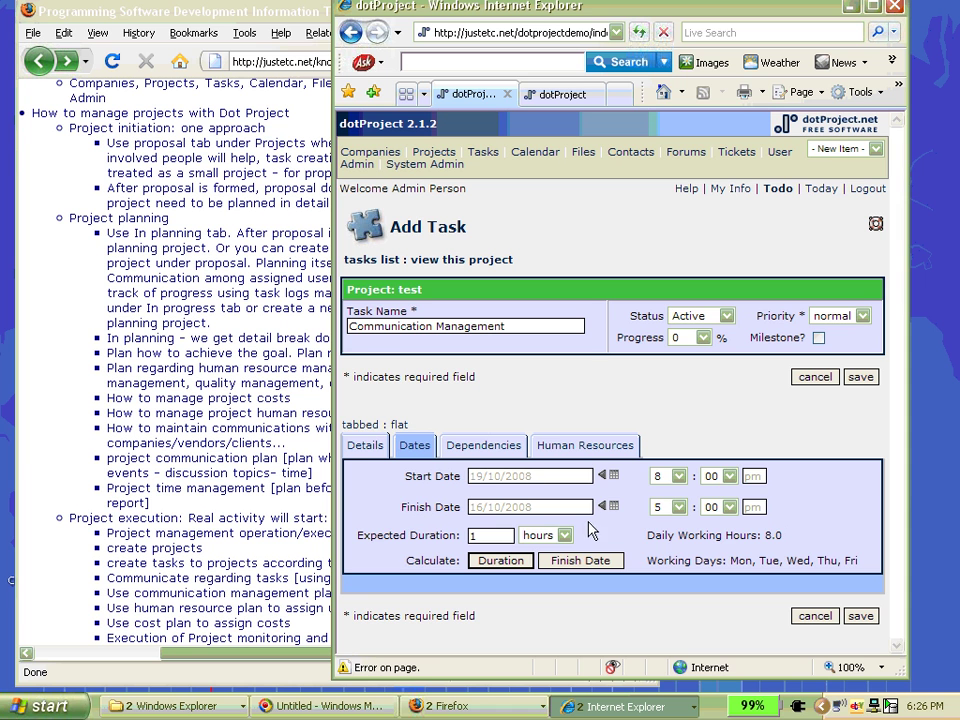
- Review the task's dependencies and assigned admin, then retry the save and dismiss the warning
click(483, 445)
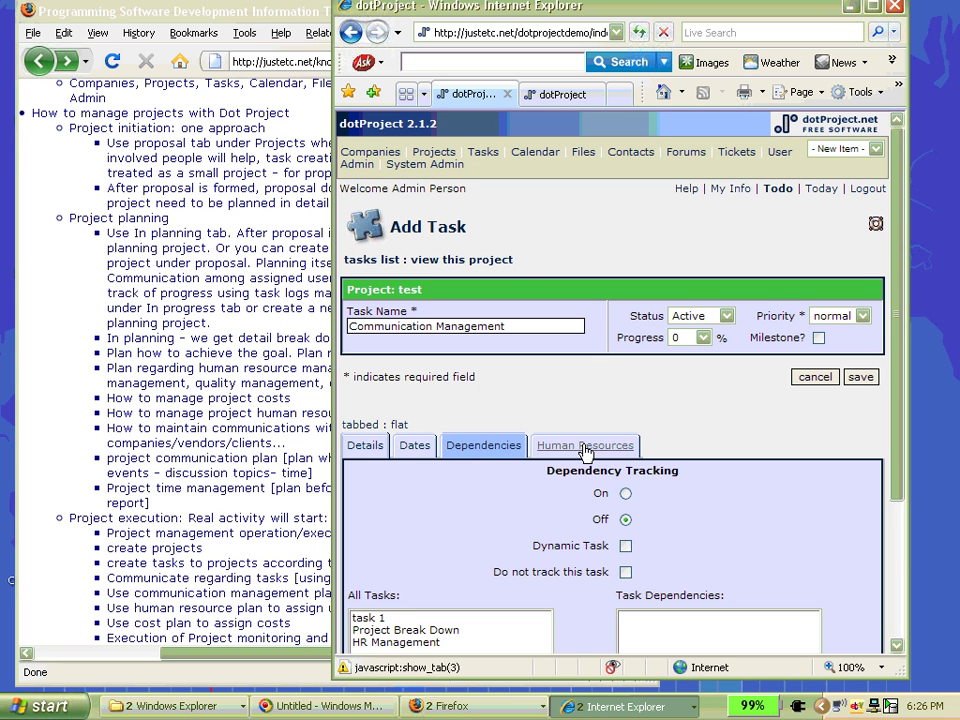
click(584, 449)
drag(620, 645, 790, 647)
scroll(847, 469, down, 2)
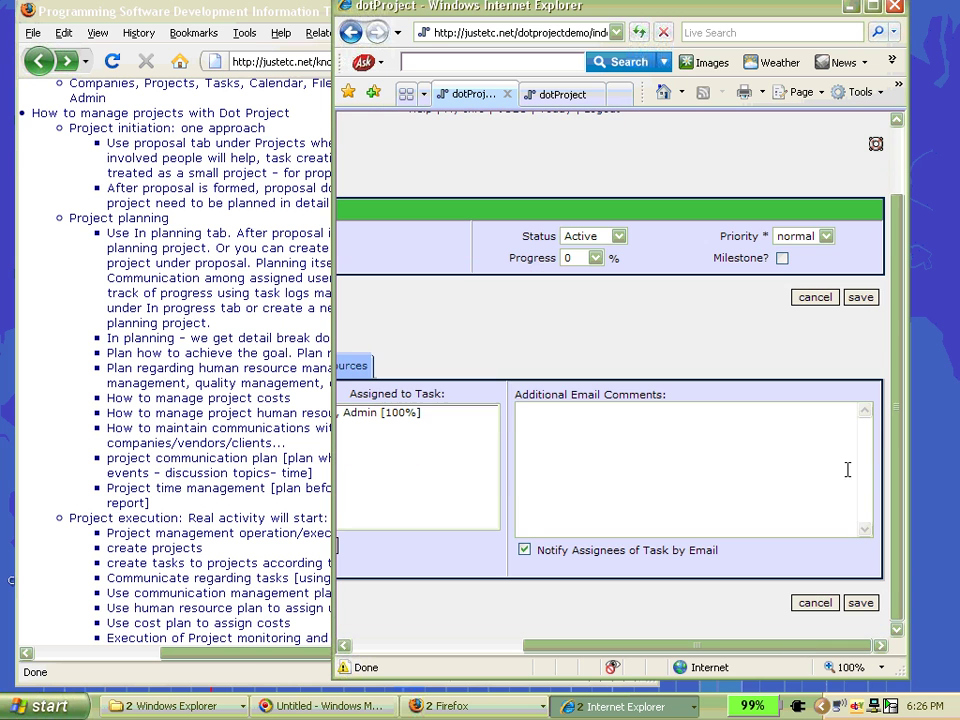
click(861, 298)
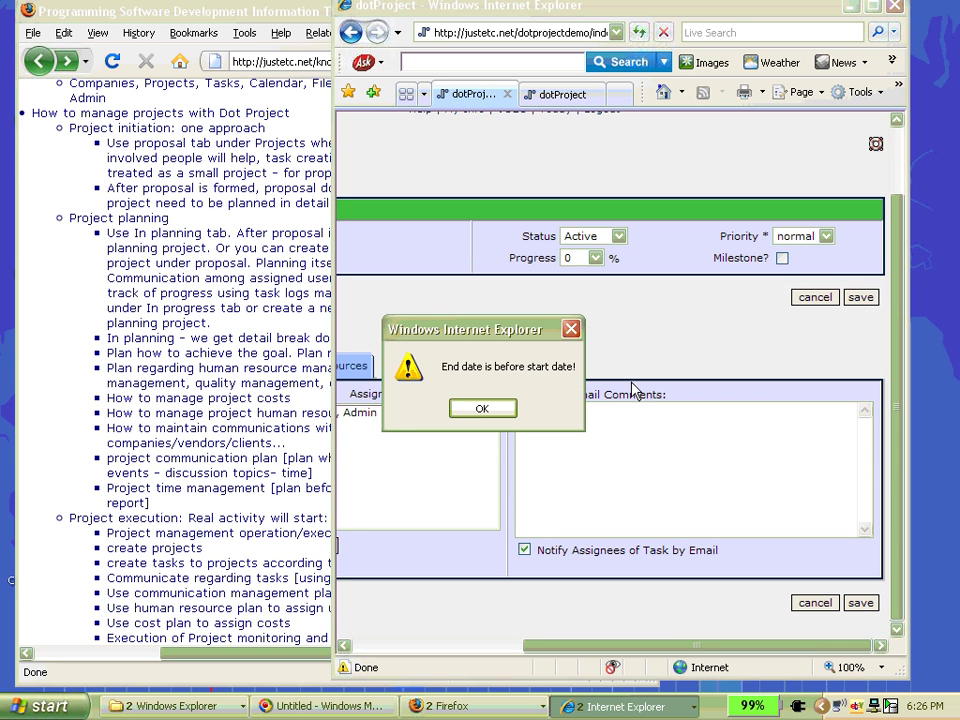
click(480, 410)
- Set the finish date to 31/10/2008 with an 80-hour duration and save Communication Management
drag(697, 647, 495, 649)
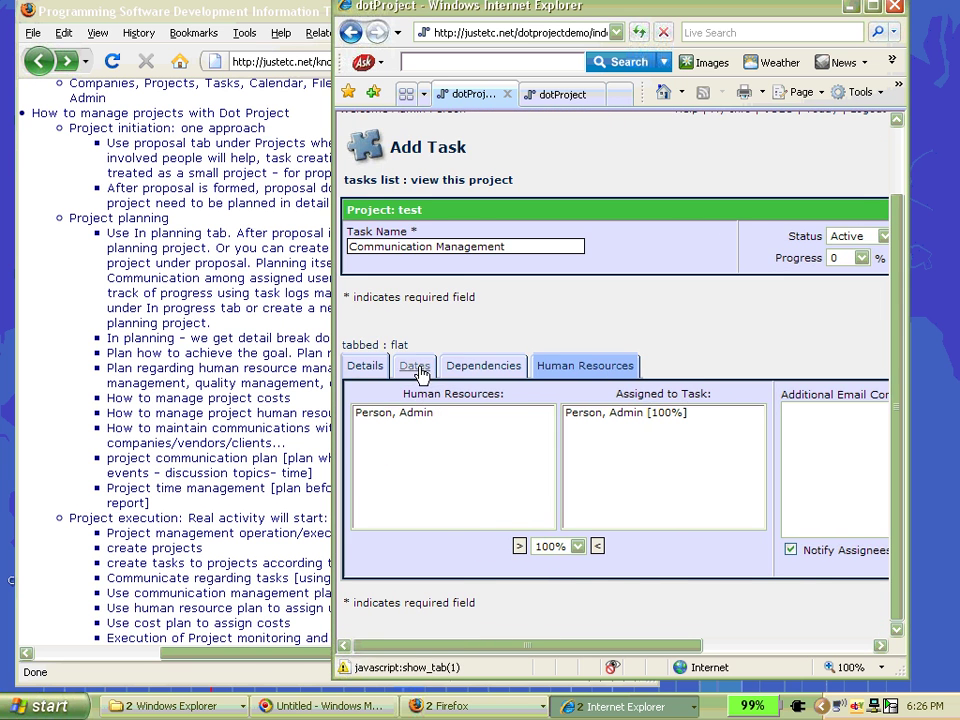
click(413, 366)
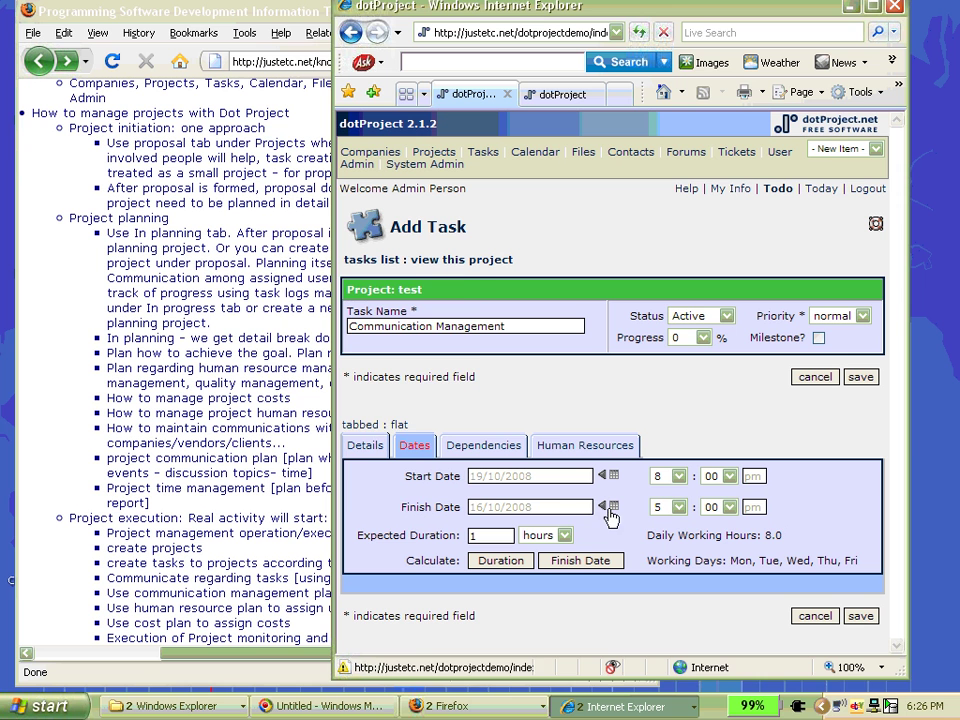
click(519, 503)
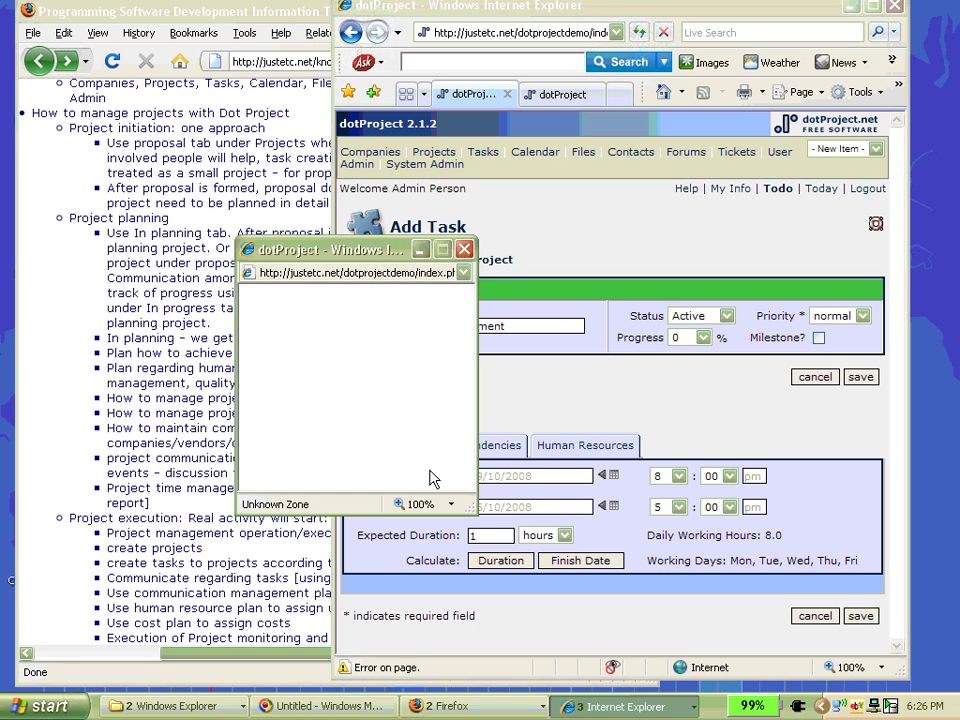
click(421, 444)
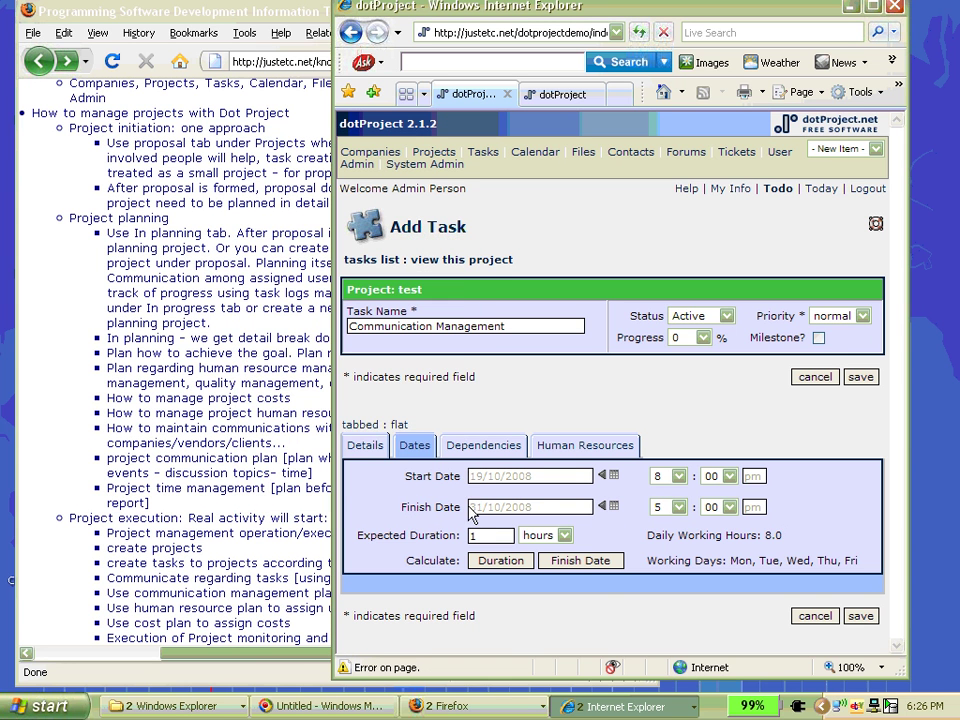
click(500, 564)
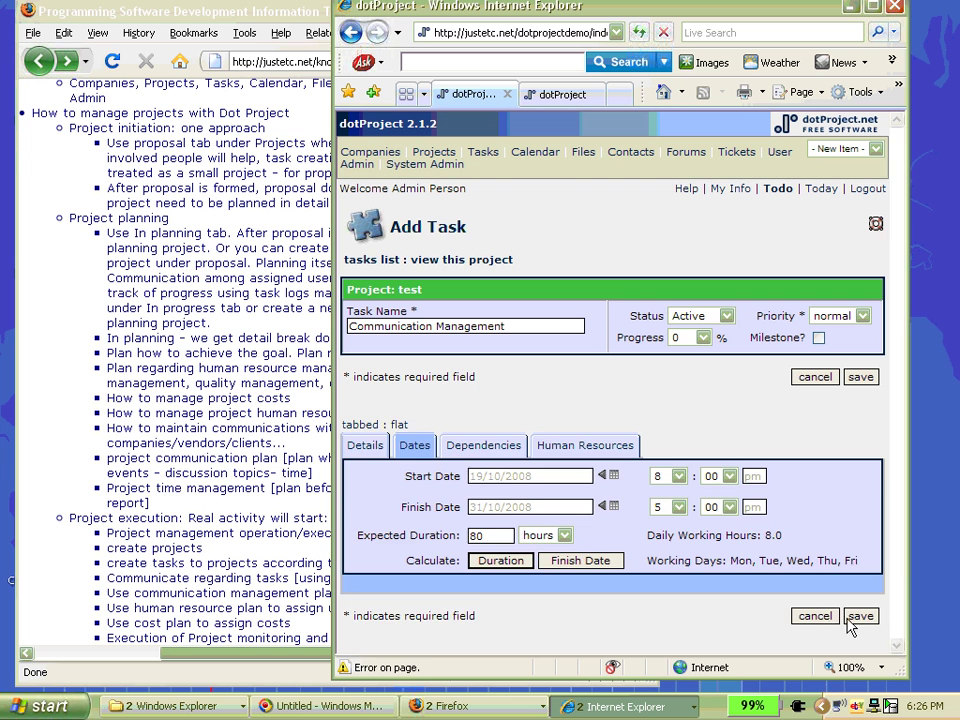
click(860, 617)
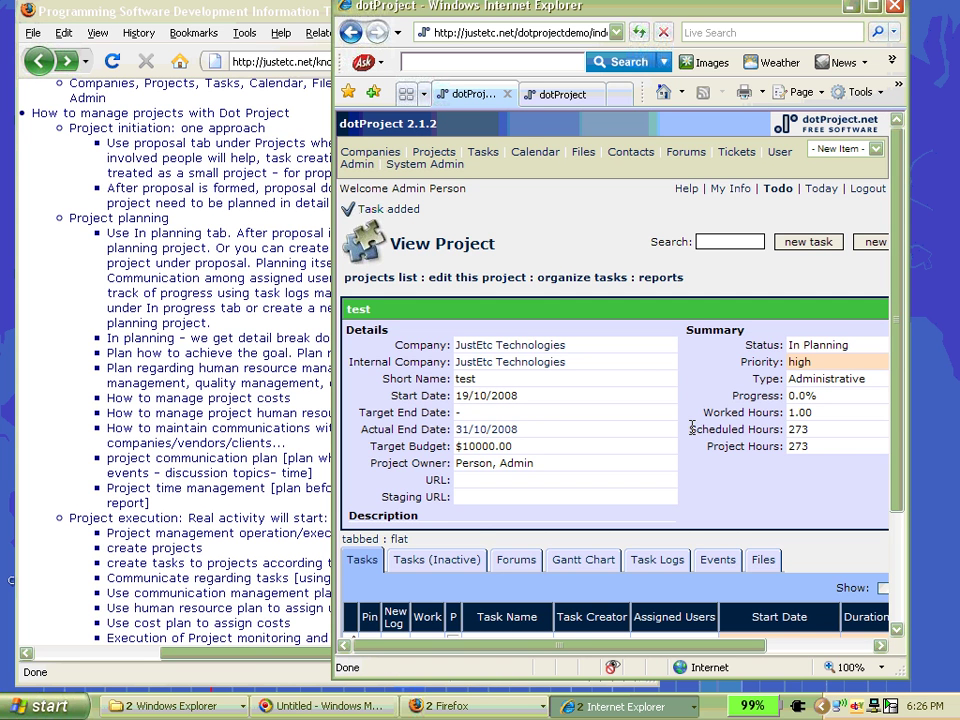
- Review and reload test's task list, now listing Communication Management as the fourth task
scroll(533, 411, down, 3)
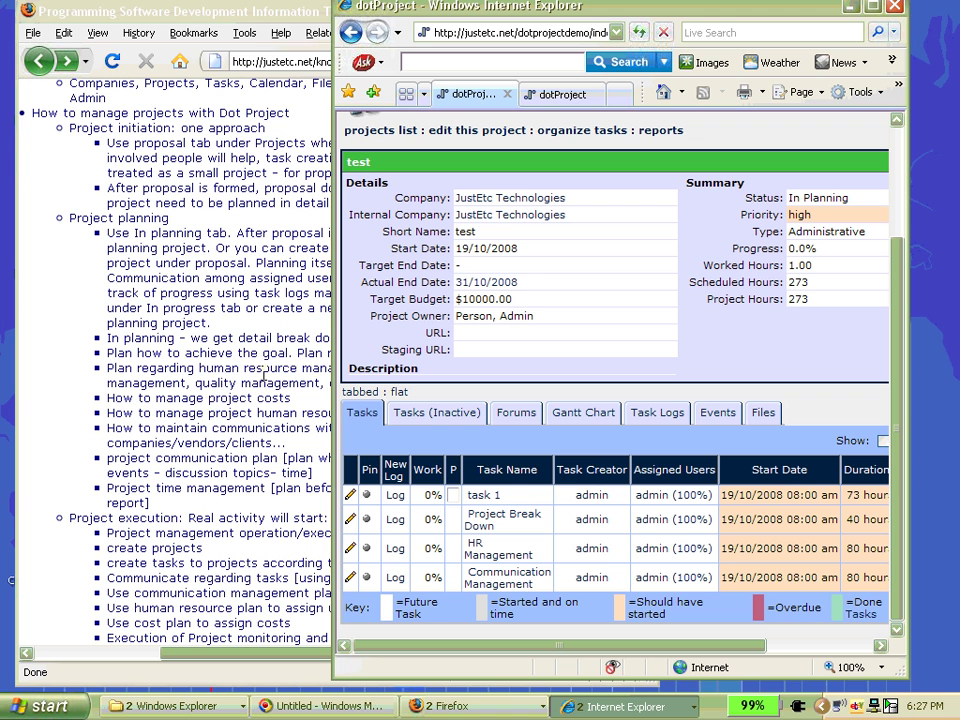
click(360, 413)
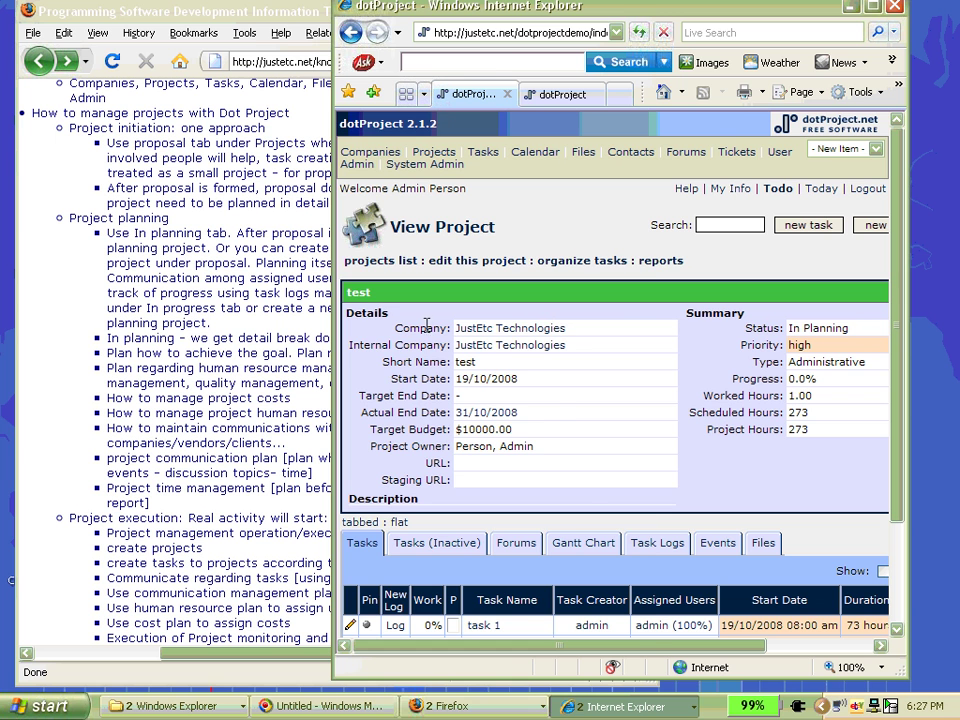
- Bring the Firefox notes on managing projects with Dot Project in front of Internet Explorer
click(80, 345)
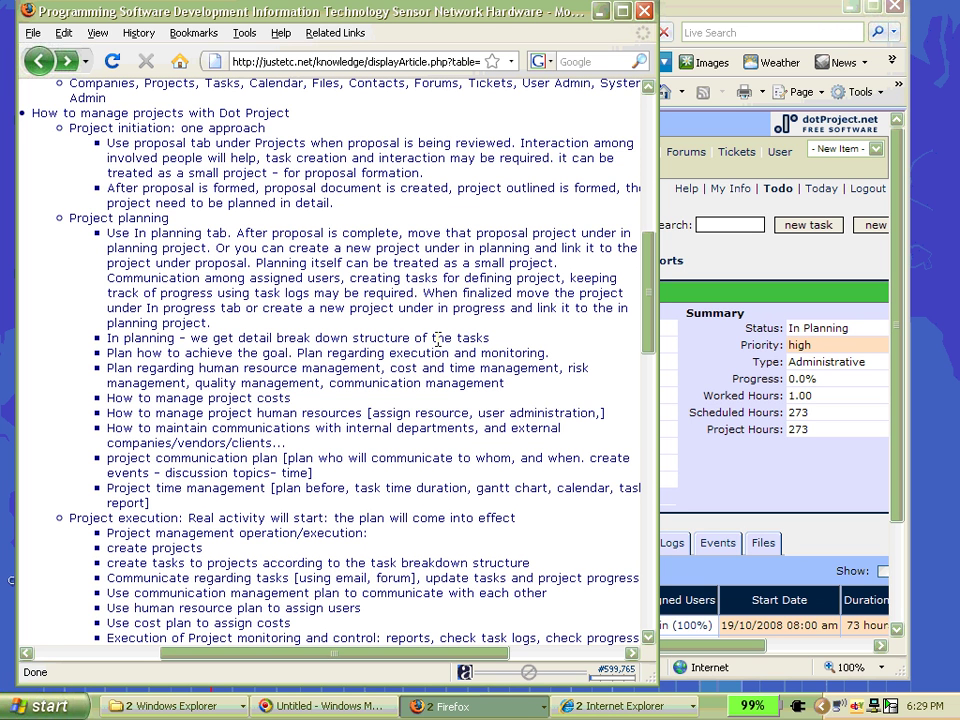
- Bring the dotProject test project page (In Planning, 273 hours) back in front of the notes
click(757, 280)
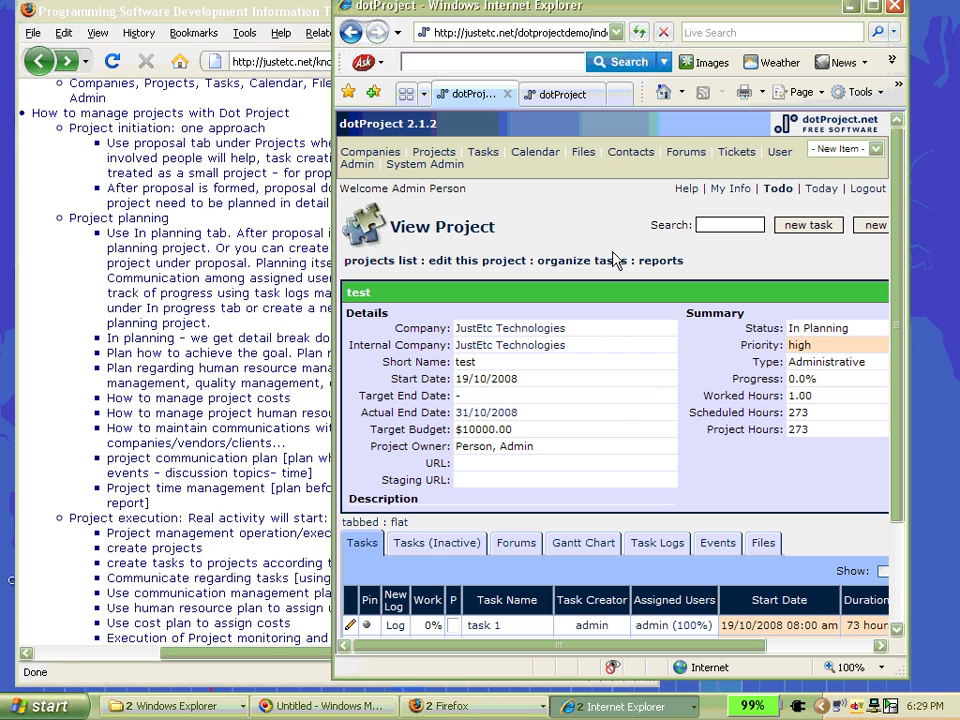
- Narrow the Internet Explorer window beside the notes and scroll to the test project's four tasks
drag(334, 294, 418, 255)
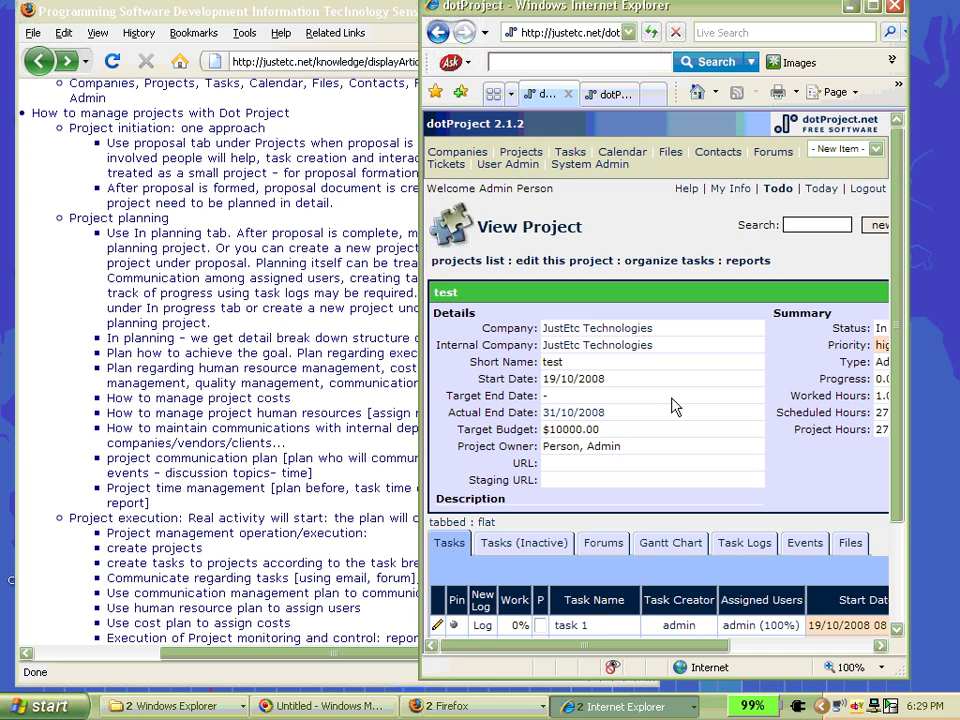
scroll(676, 406, down, 3)
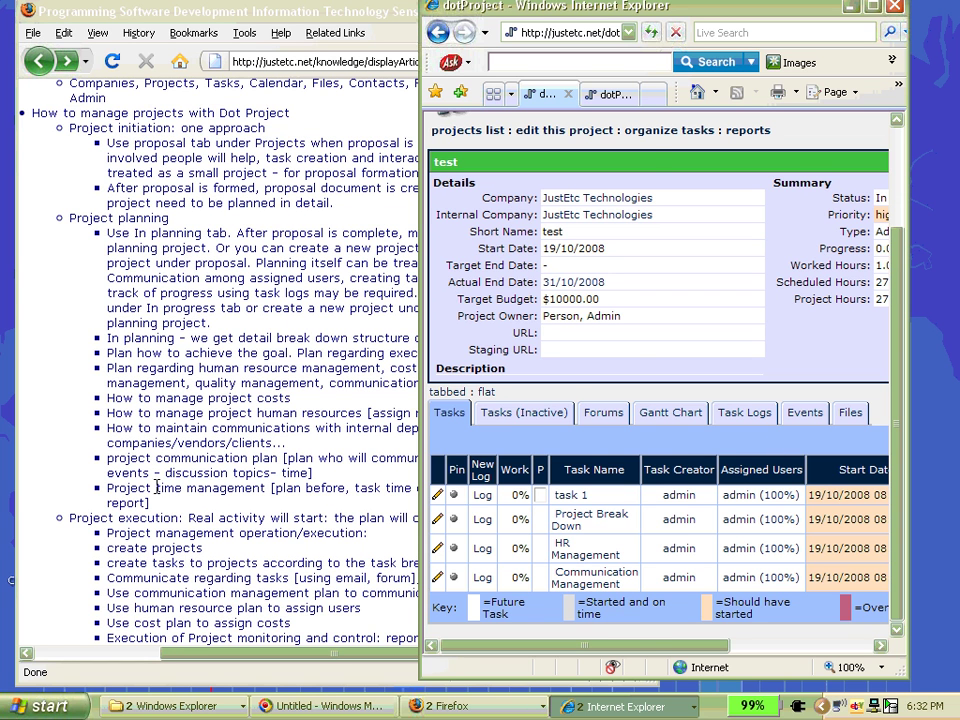
- Highlight 'Project time management' in the Firefox article, then bring the dotProject project page back
drag(107, 488, 265, 488)
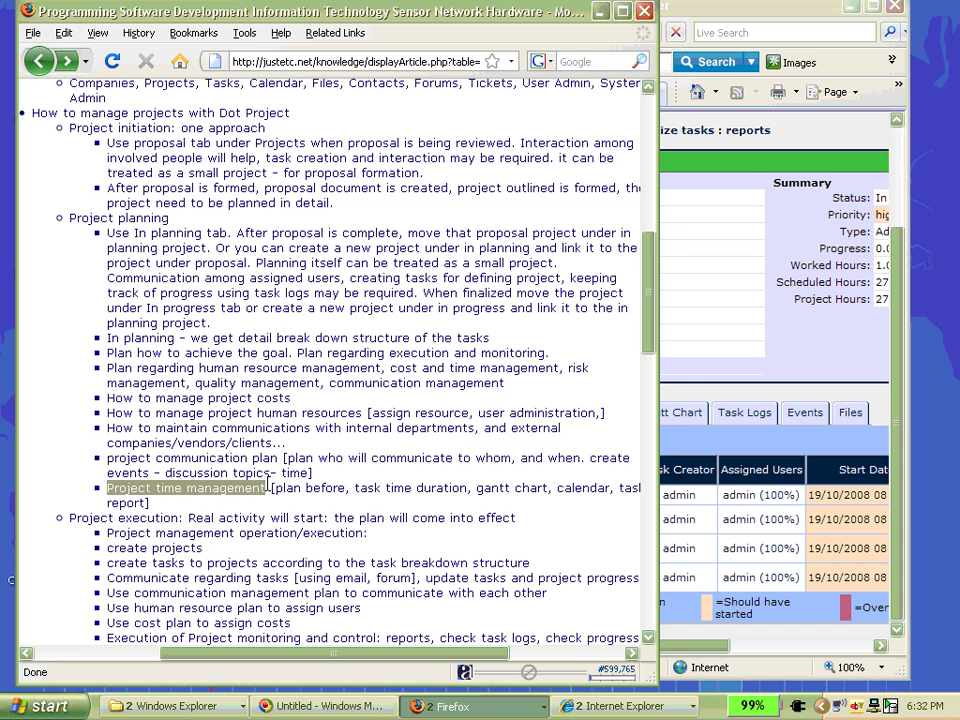
click(663, 12)
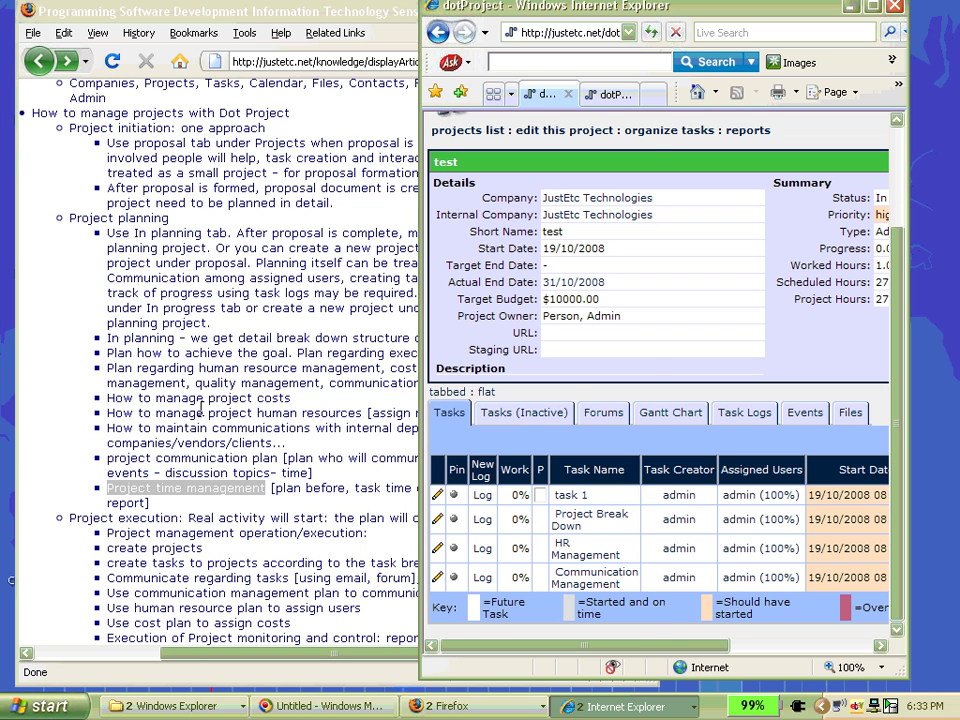
- Select 'quality management' in the article's Project planning bullet list
drag(195, 383, 320, 383)
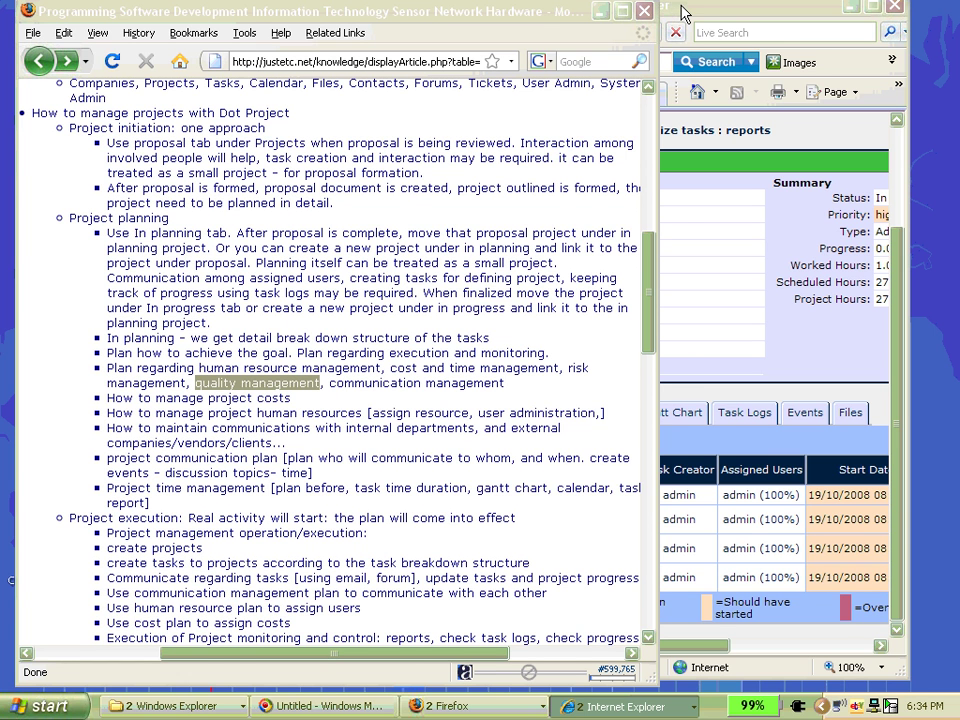
- Clear the 'quality management' highlight in the article and bring the dotProject test project forward
click(684, 14)
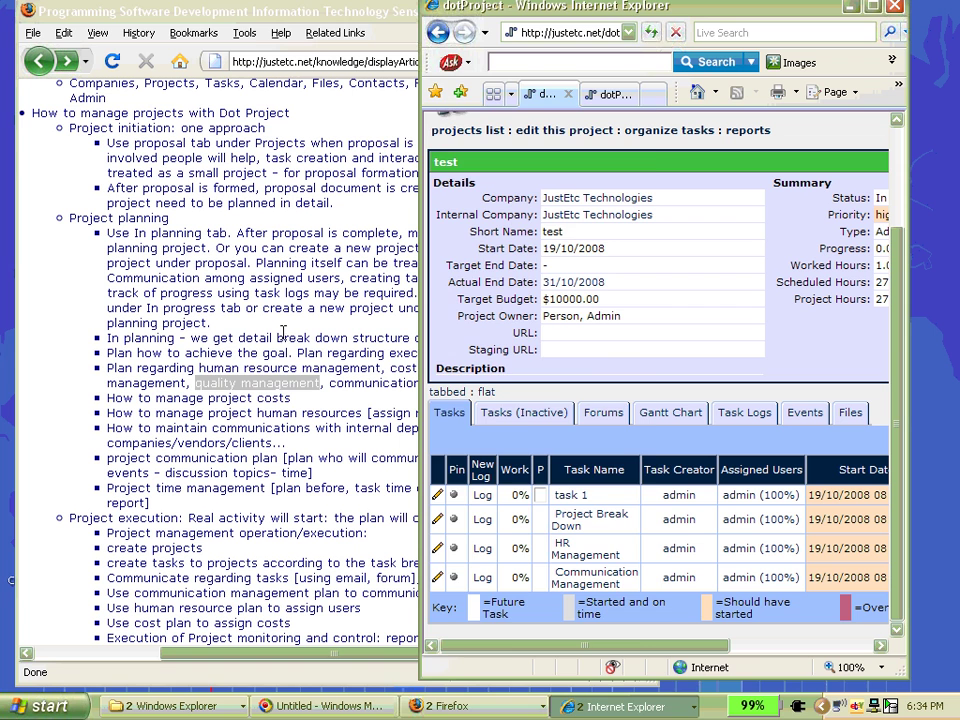
click(253, 390)
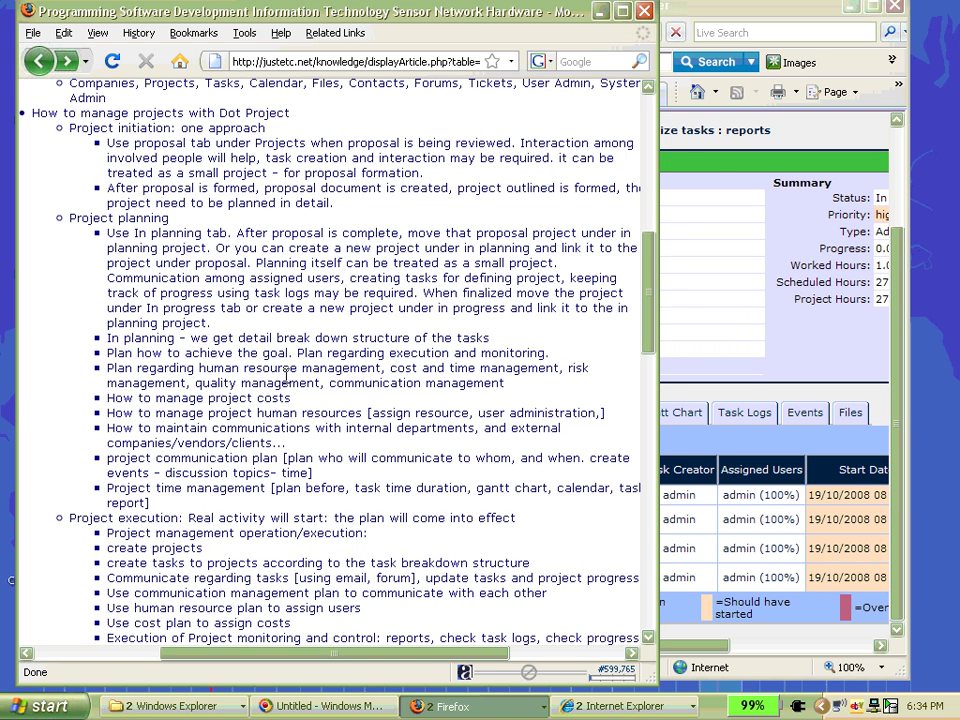
click(710, 168)
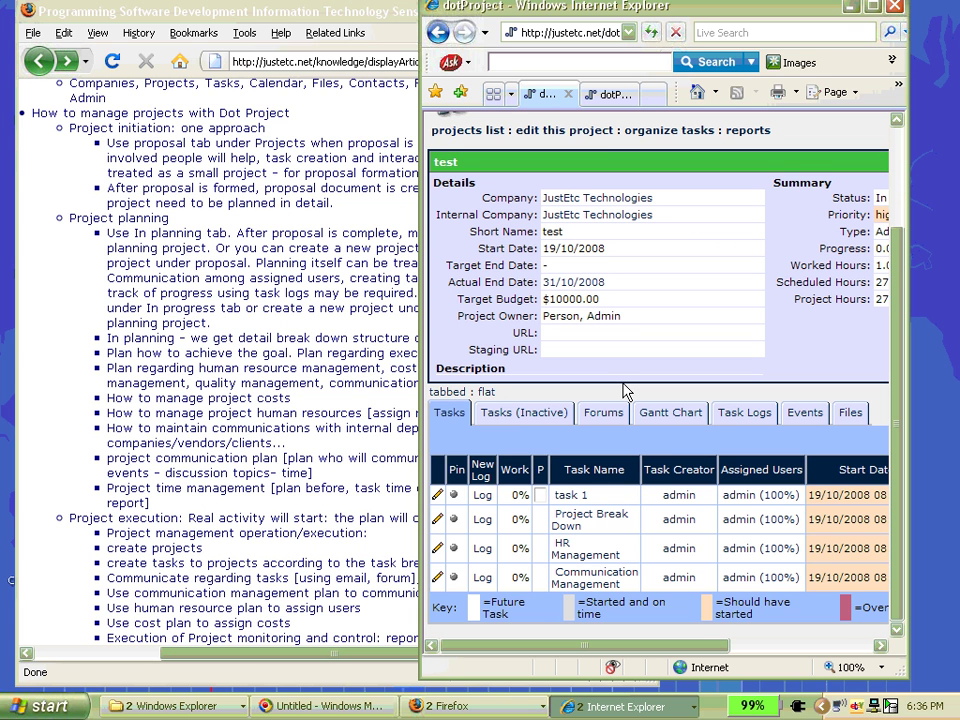
click(107, 230)
drag(107, 230, 279, 233)
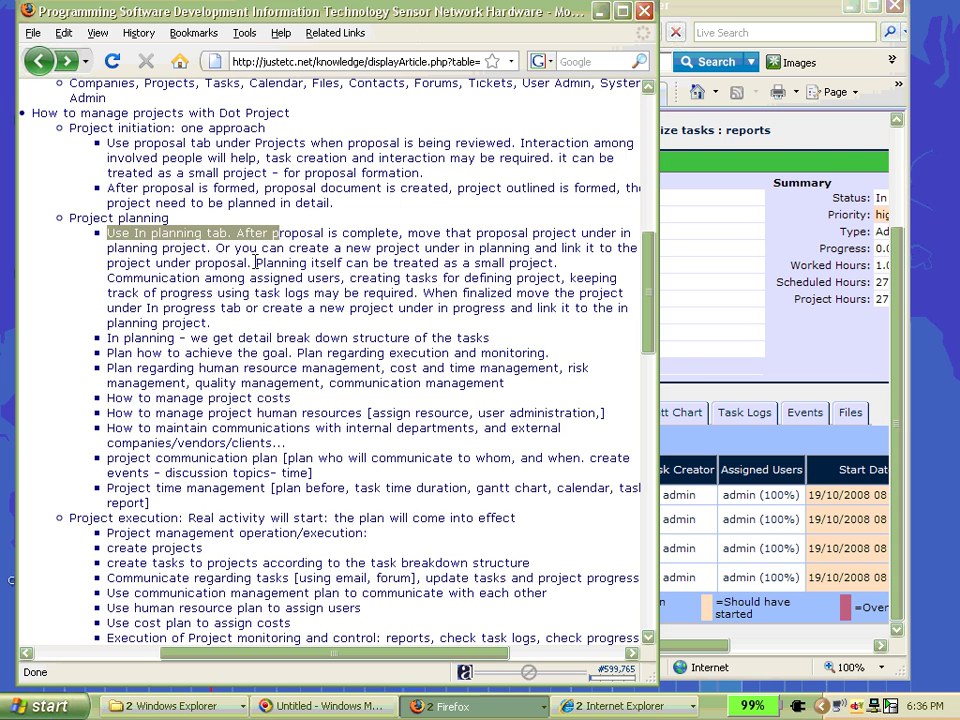
drag(108, 337, 565, 352)
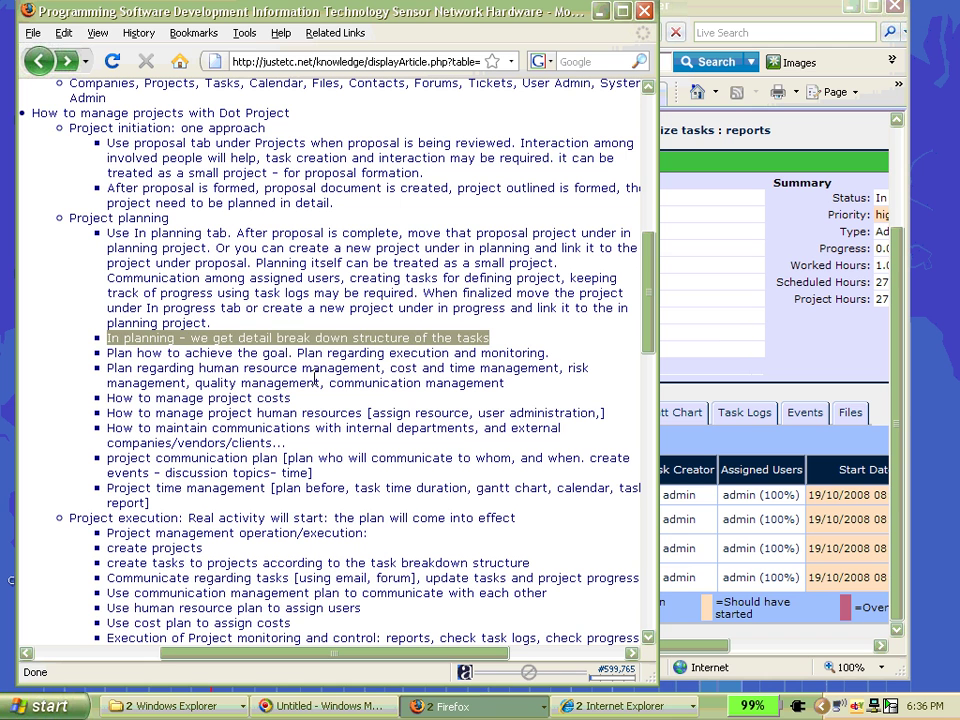
drag(107, 353, 553, 360)
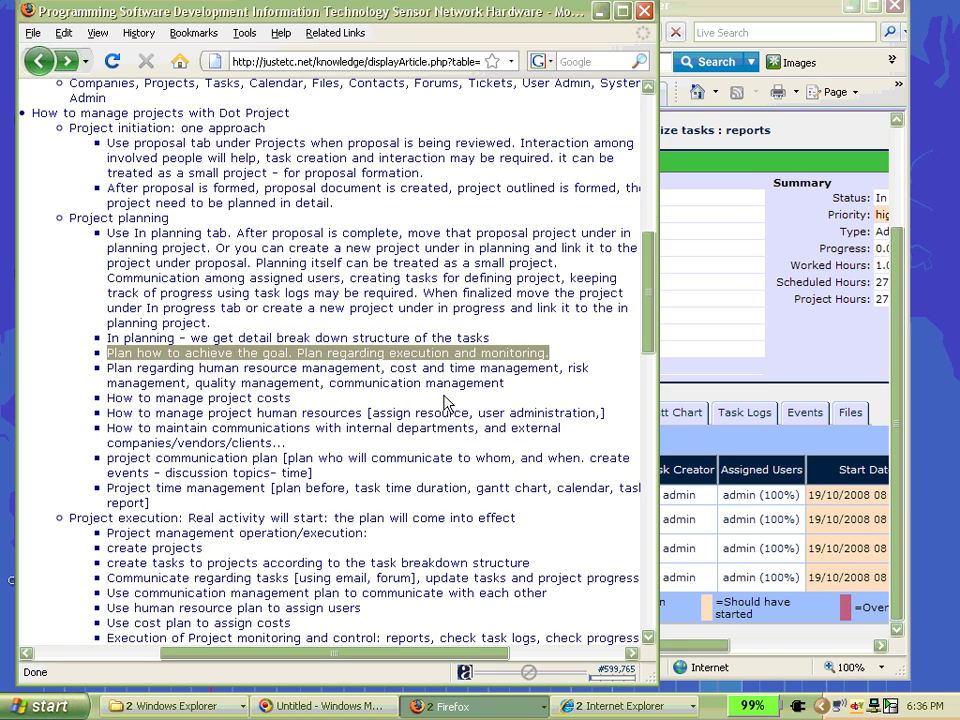
click(372, 404)
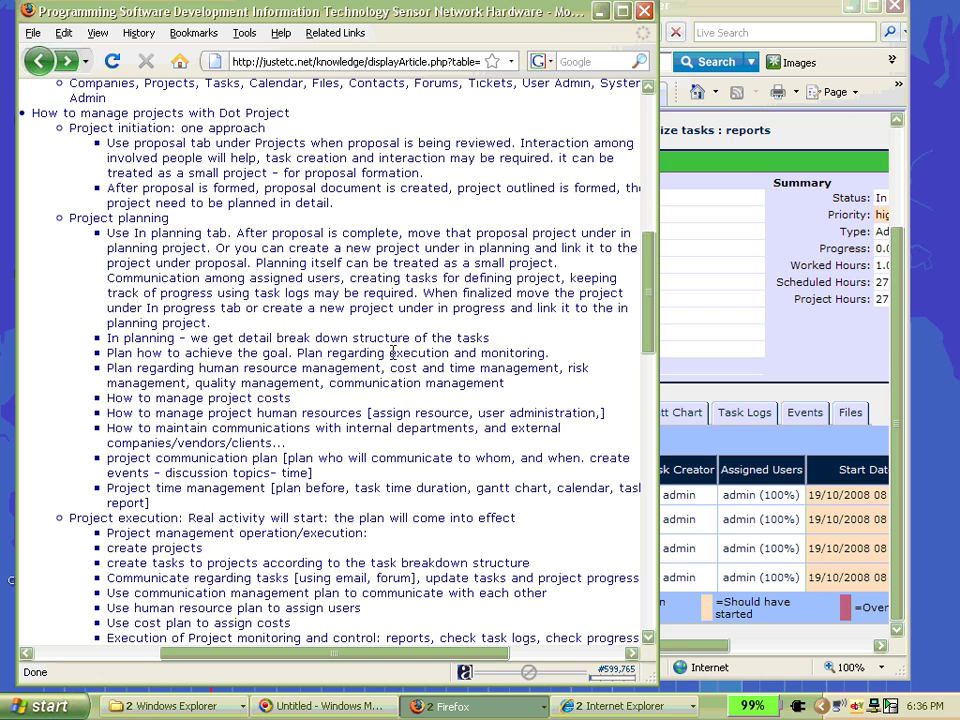
drag(385, 353, 563, 360)
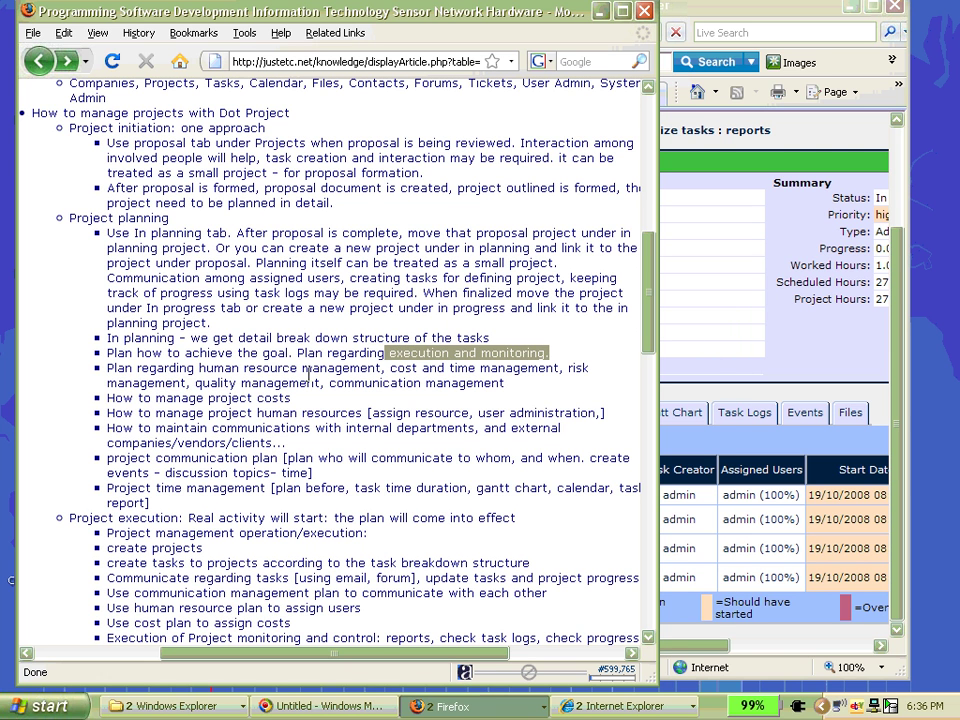
drag(376, 368, 133, 374)
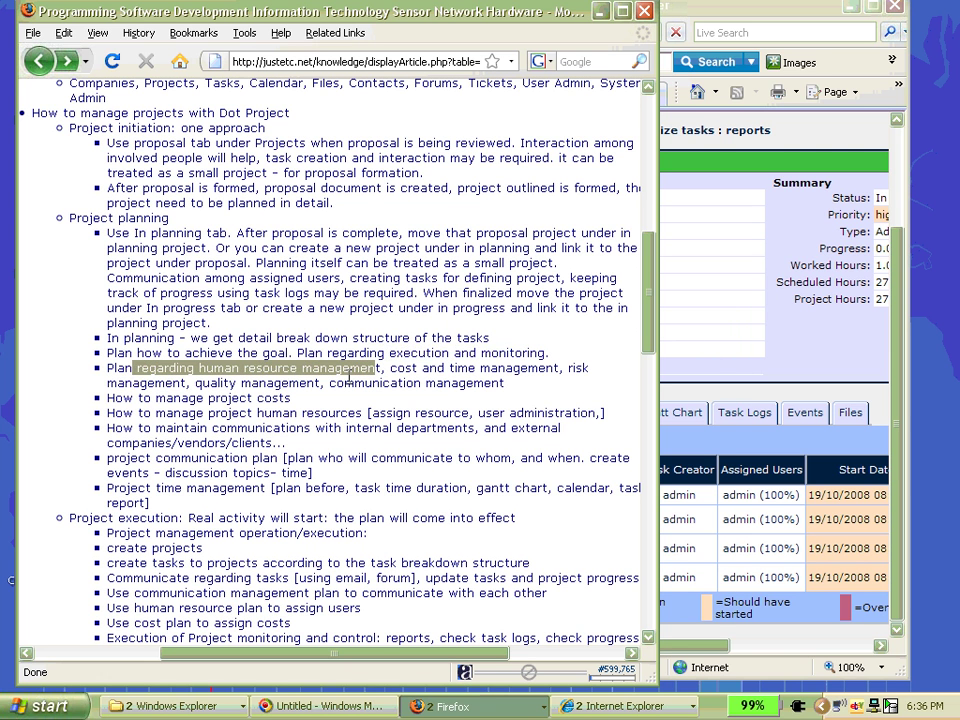
drag(390, 368, 563, 381)
click(141, 378)
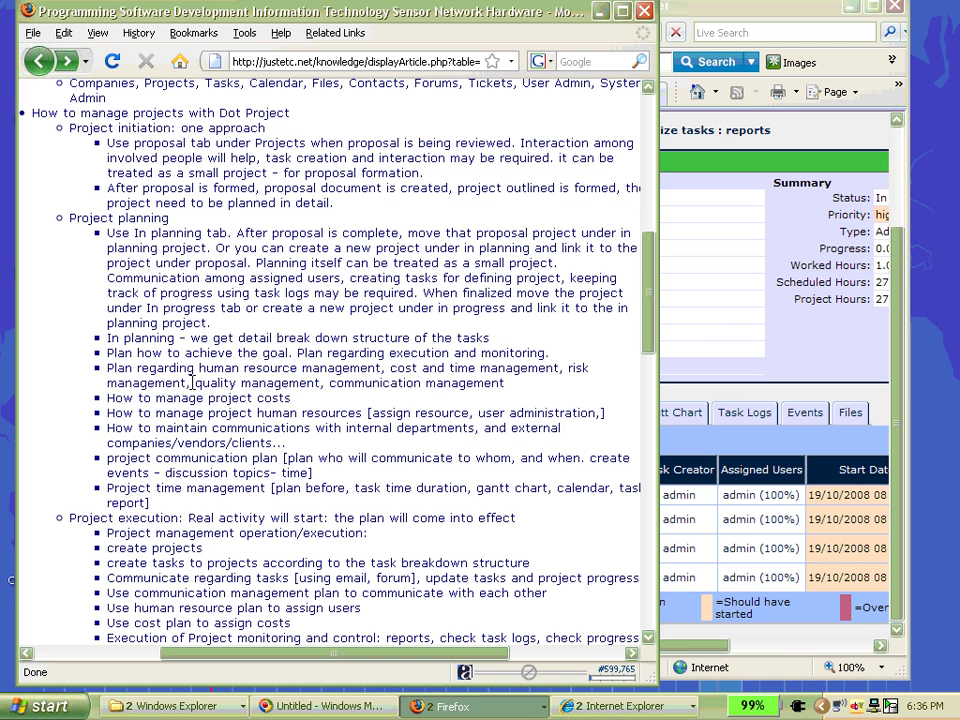
drag(192, 383, 320, 383)
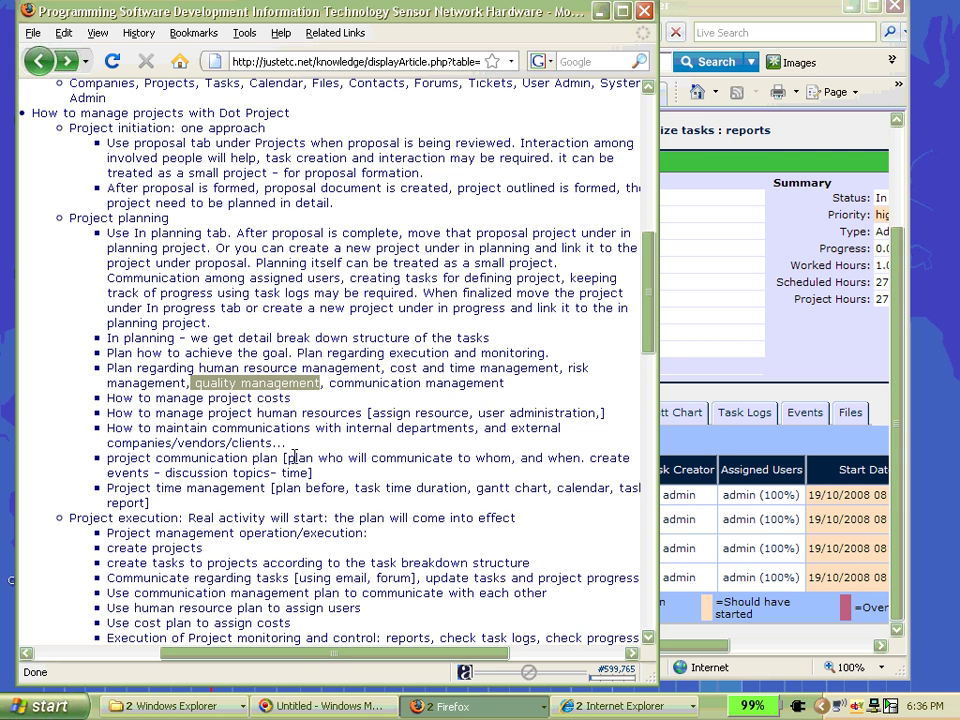
click(312, 423)
scroll(312, 423, down, 2)
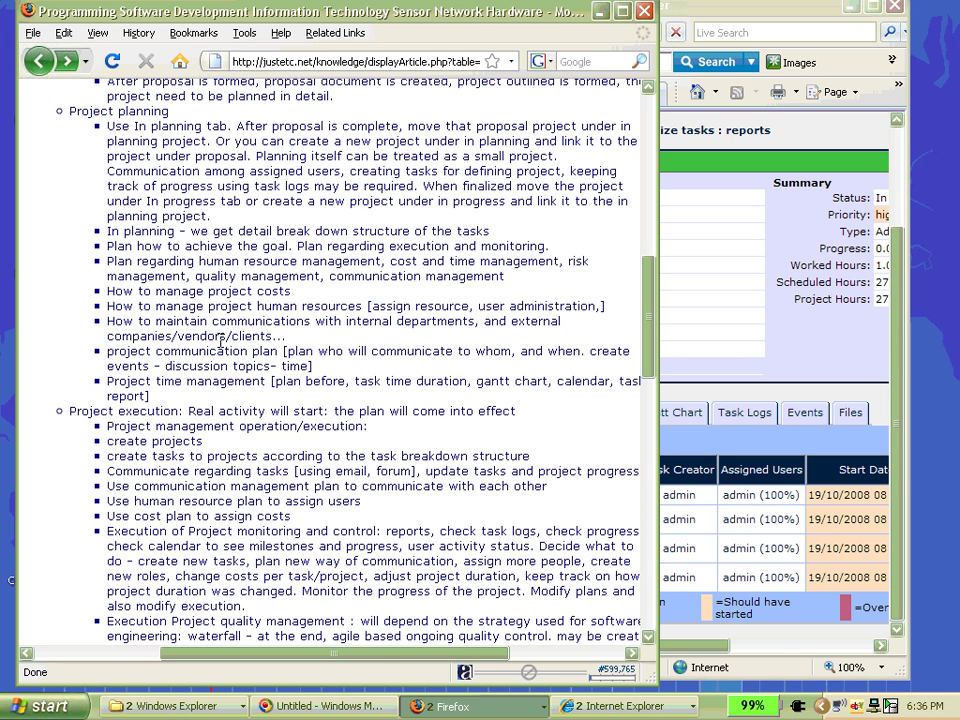
click(681, 12)
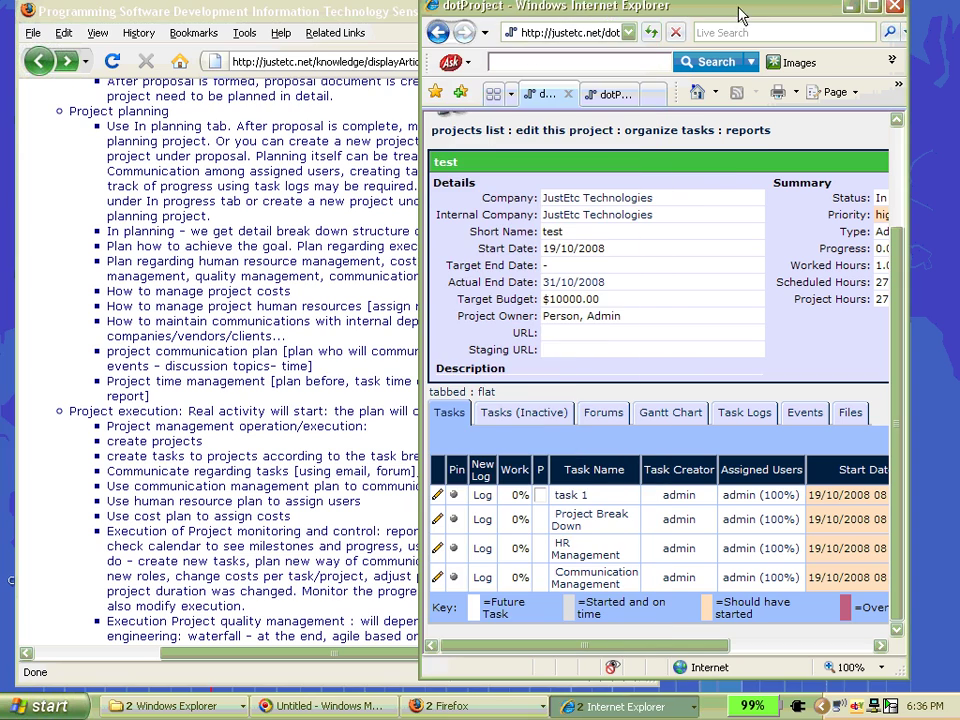
- Scroll the article to its 'Closing of the project' checklist, then return to the dotProject project page
click(157, 132)
scroll(208, 175, up, 2)
scroll(208, 175, up, 8)
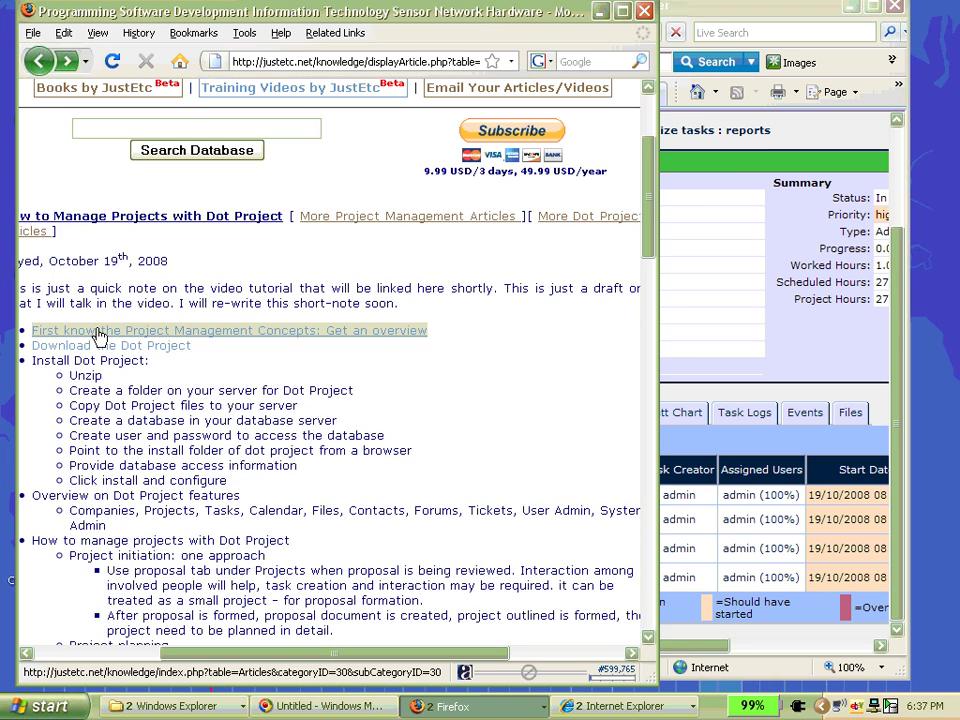
scroll(97, 336, down, 11)
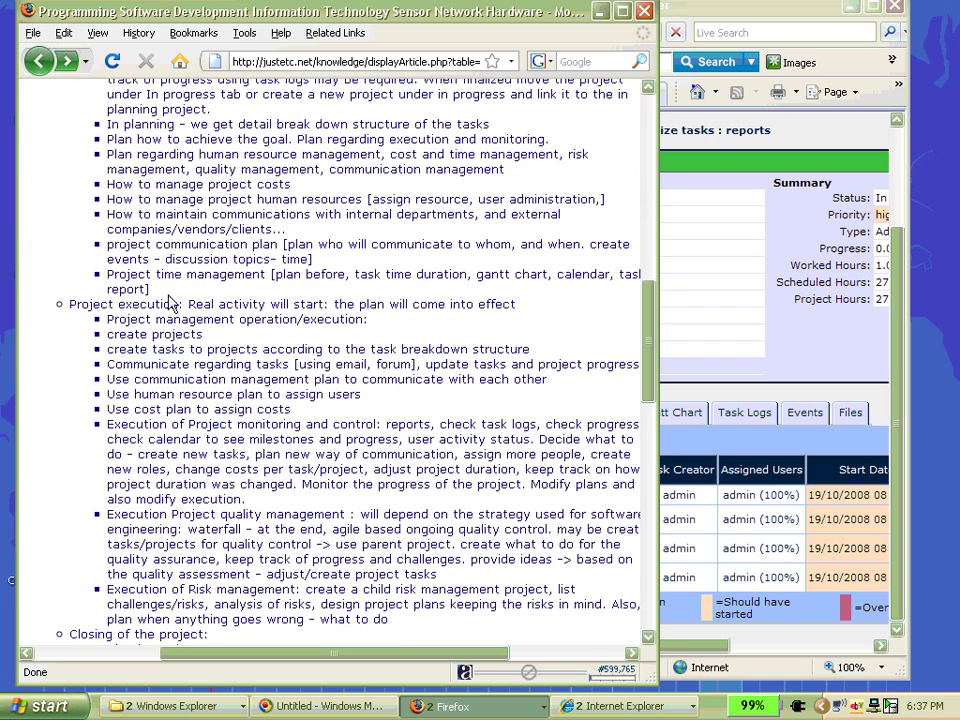
scroll(130, 228, down, 3)
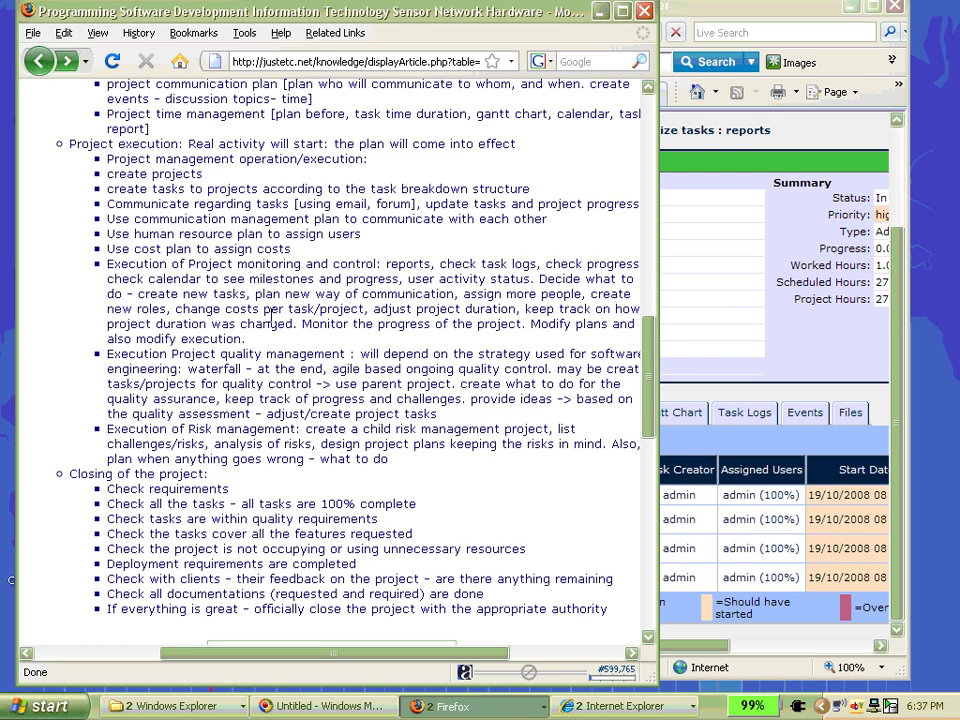
click(683, 6)
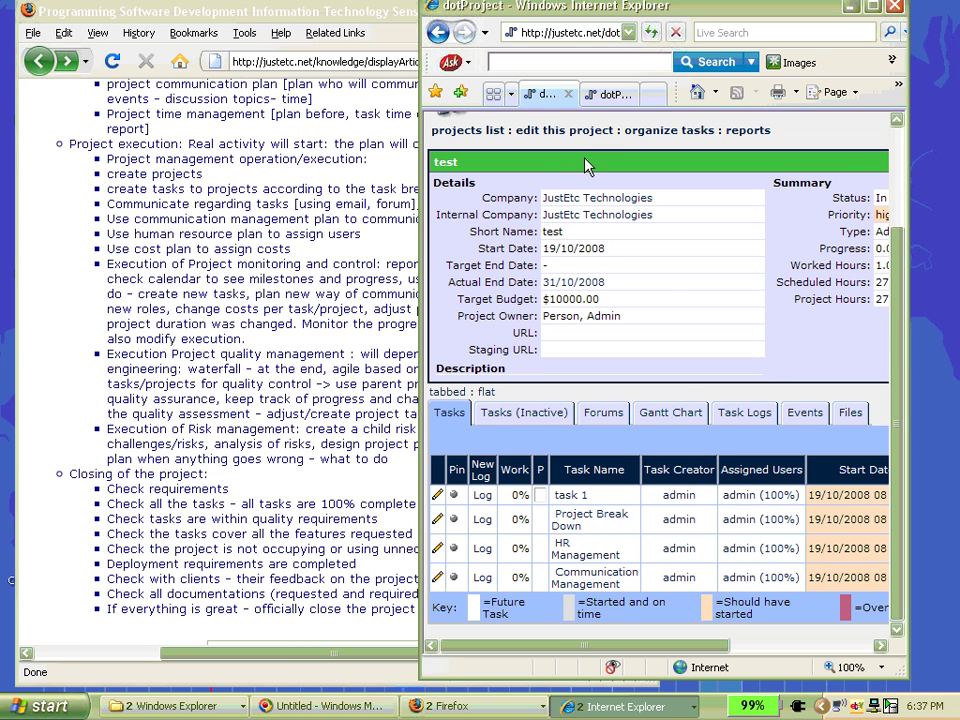
- Edit the test project, set its Status dropdown to In Progress, and submit the change
click(565, 130)
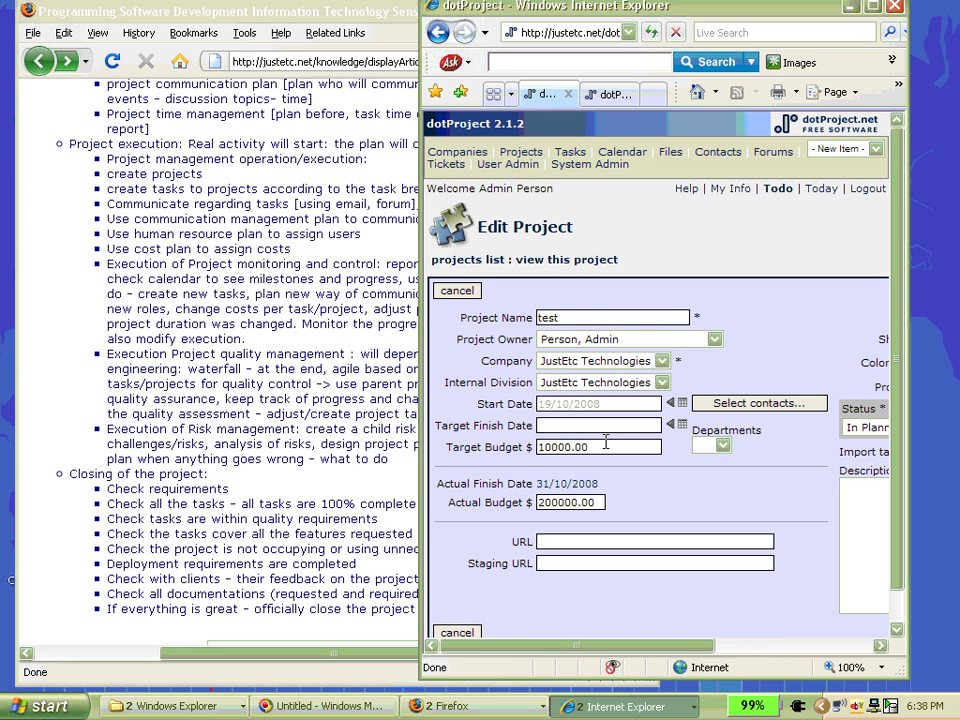
drag(658, 652, 814, 645)
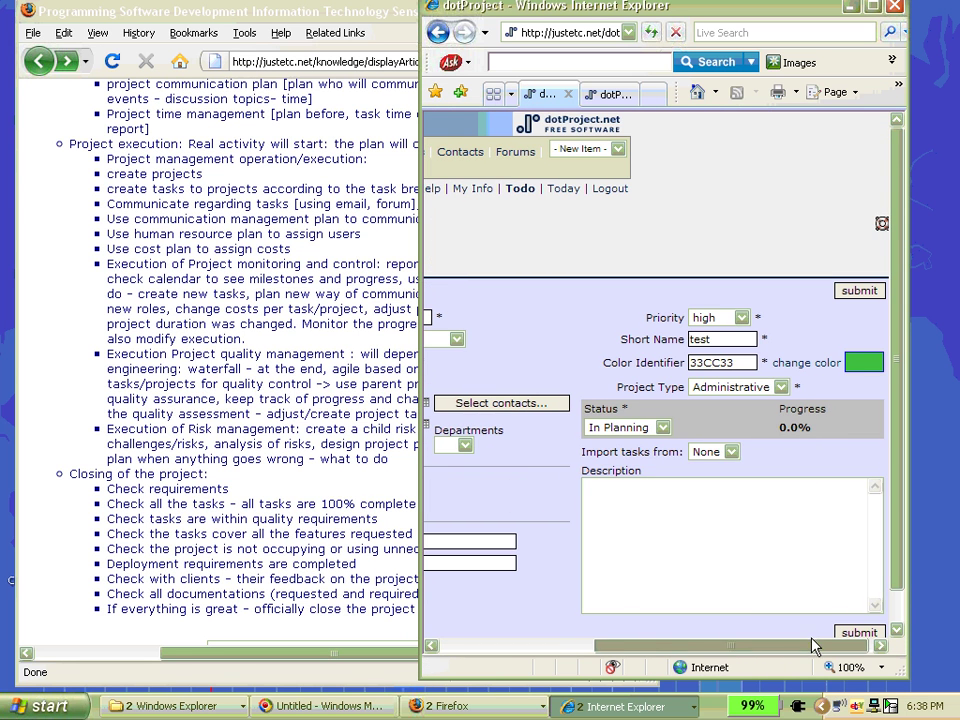
click(661, 427)
click(643, 481)
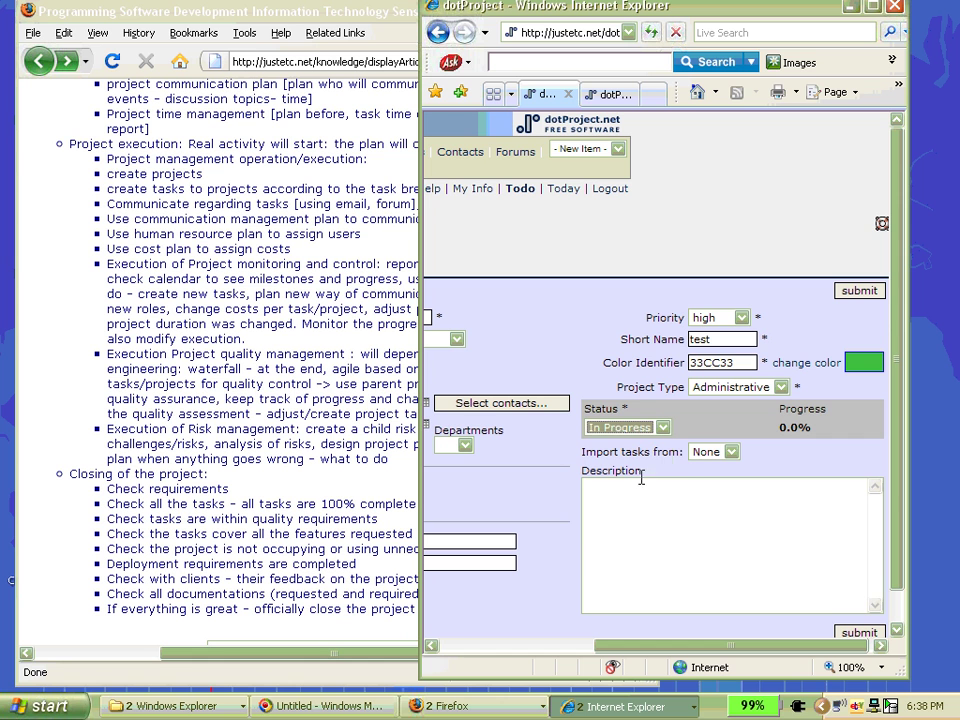
scroll(762, 527, down, 1)
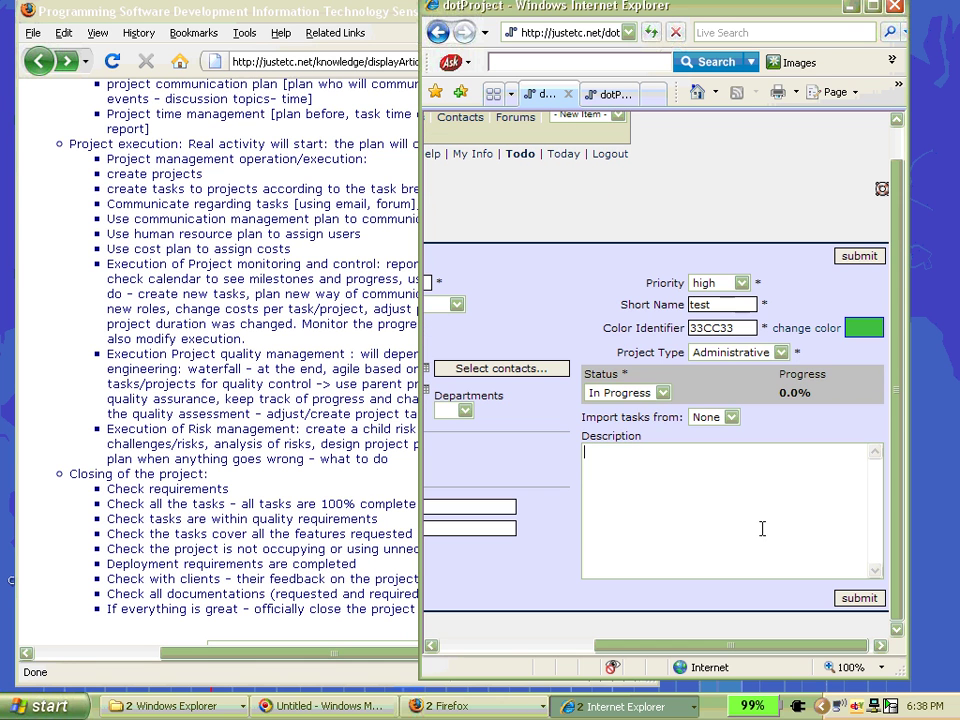
click(855, 601)
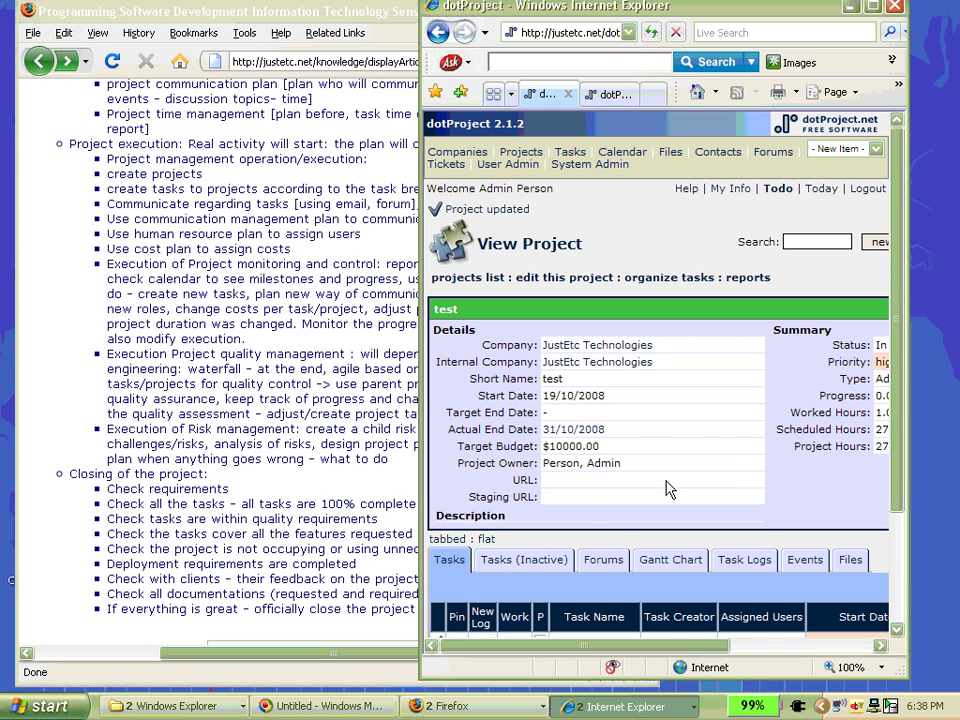
- Open the test project's Tasks (Inactive) tab, which lists no tasks
scroll(668, 489, down, 2)
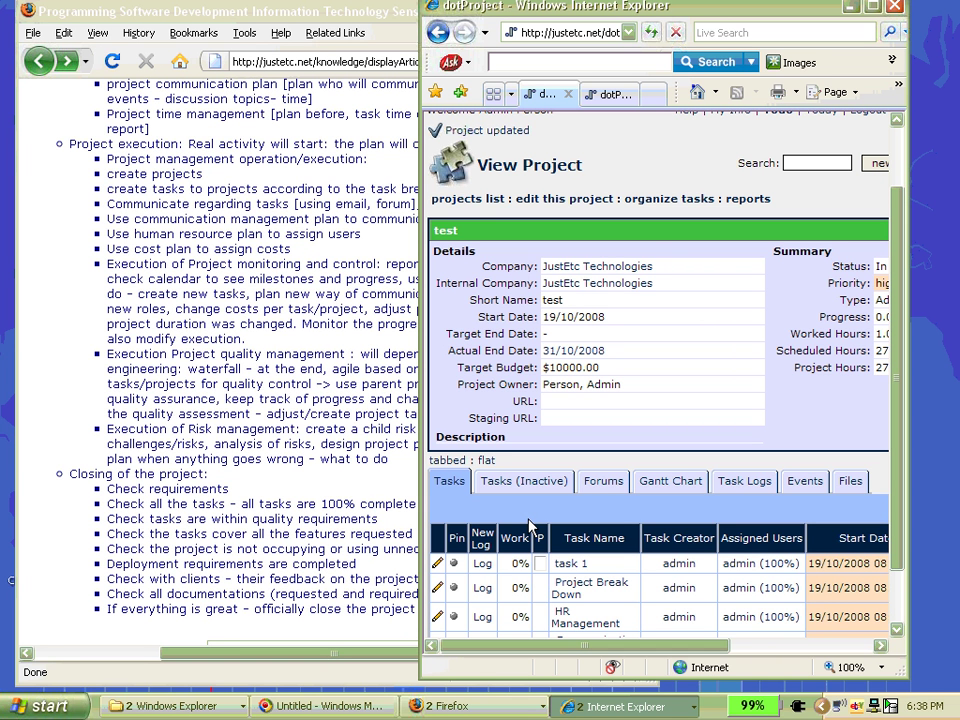
click(528, 484)
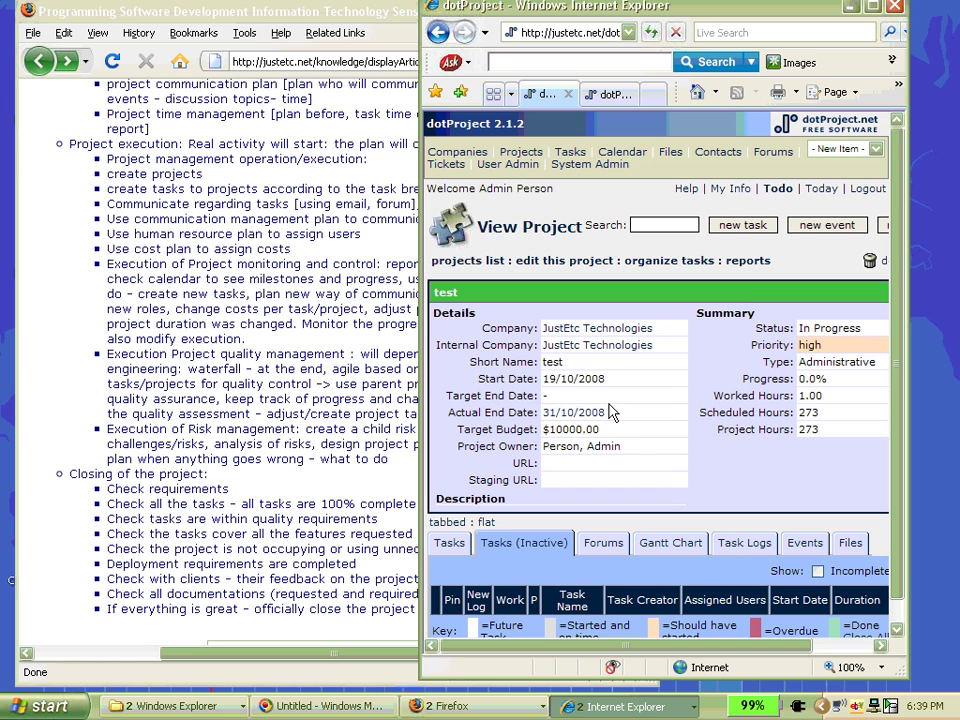
- Open a blank Add Task form for the test project with the new task button
click(745, 225)
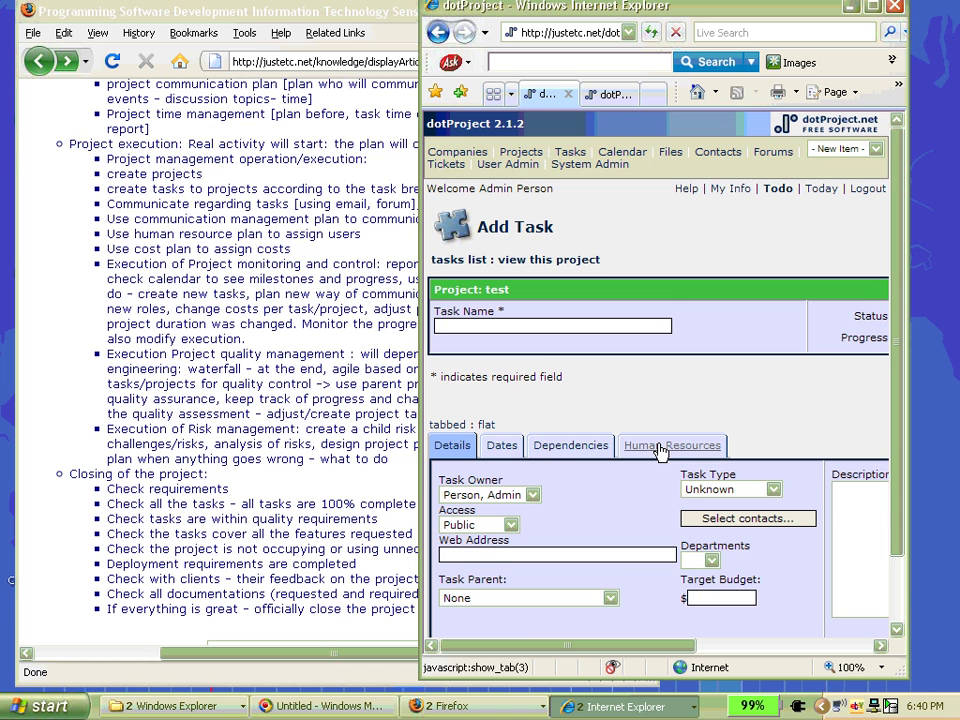
- Review the new task's Dates tab, then return to the task list and open task 1's New Log form
scroll(654, 313, down, 3)
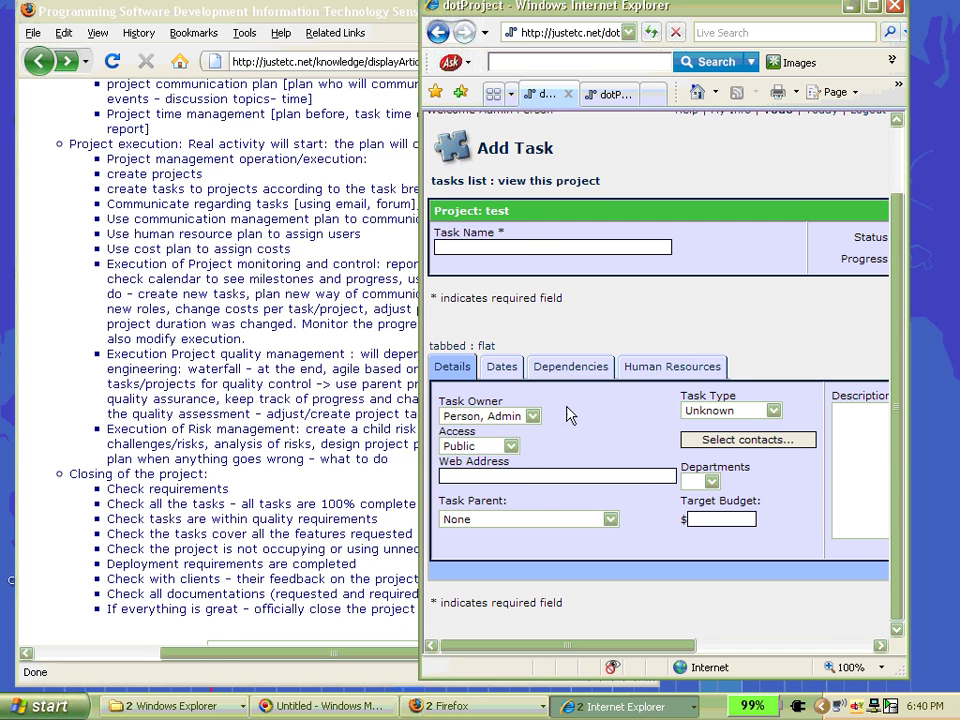
click(501, 367)
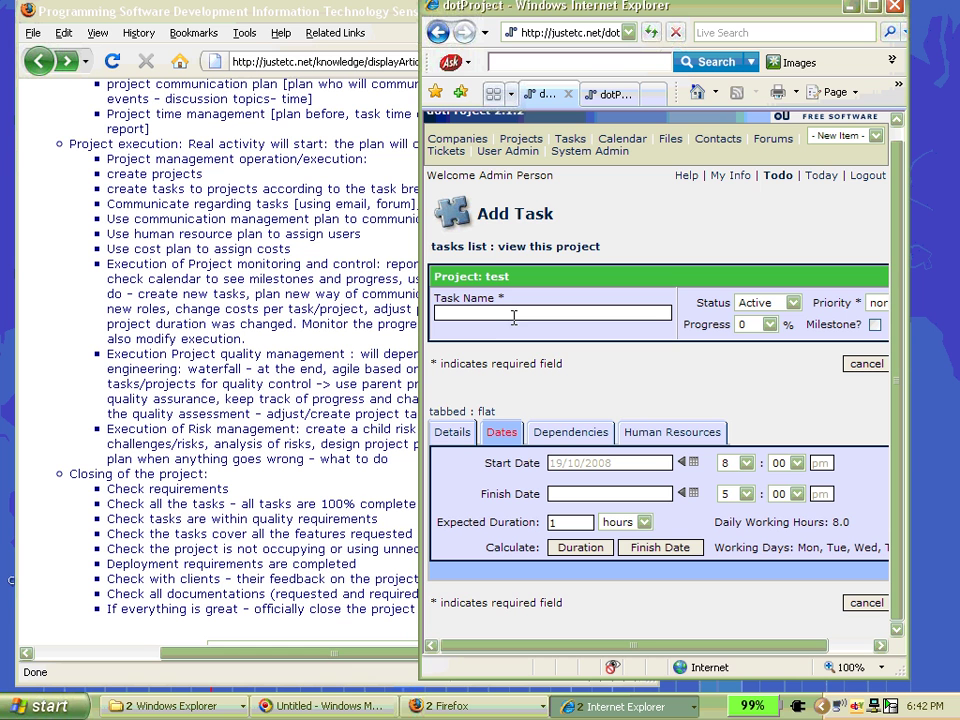
click(484, 251)
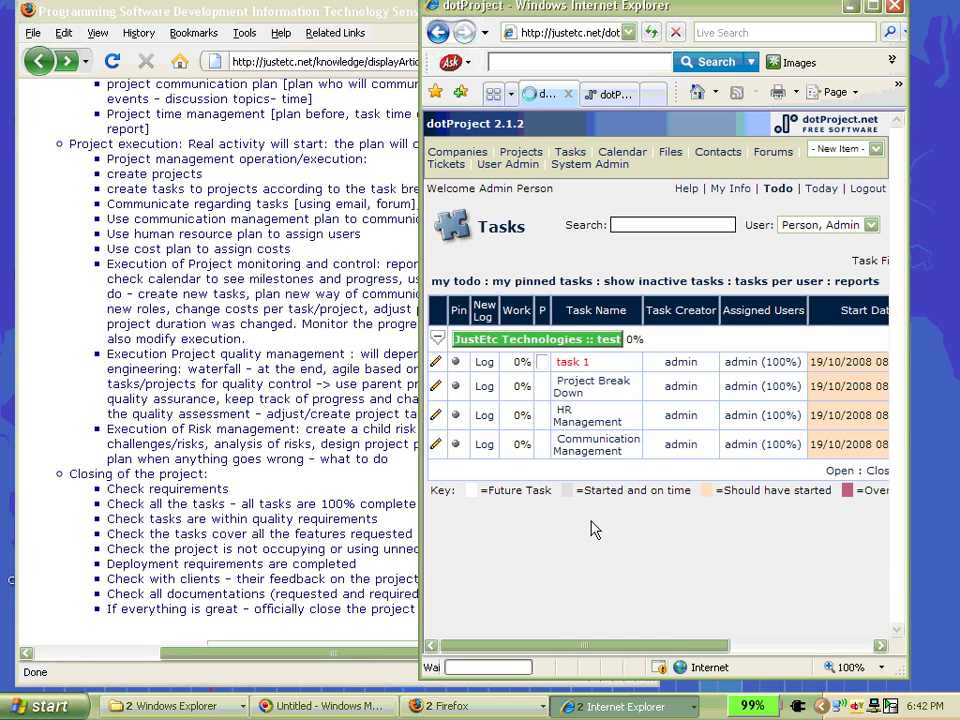
scroll(545, 492, down, 3)
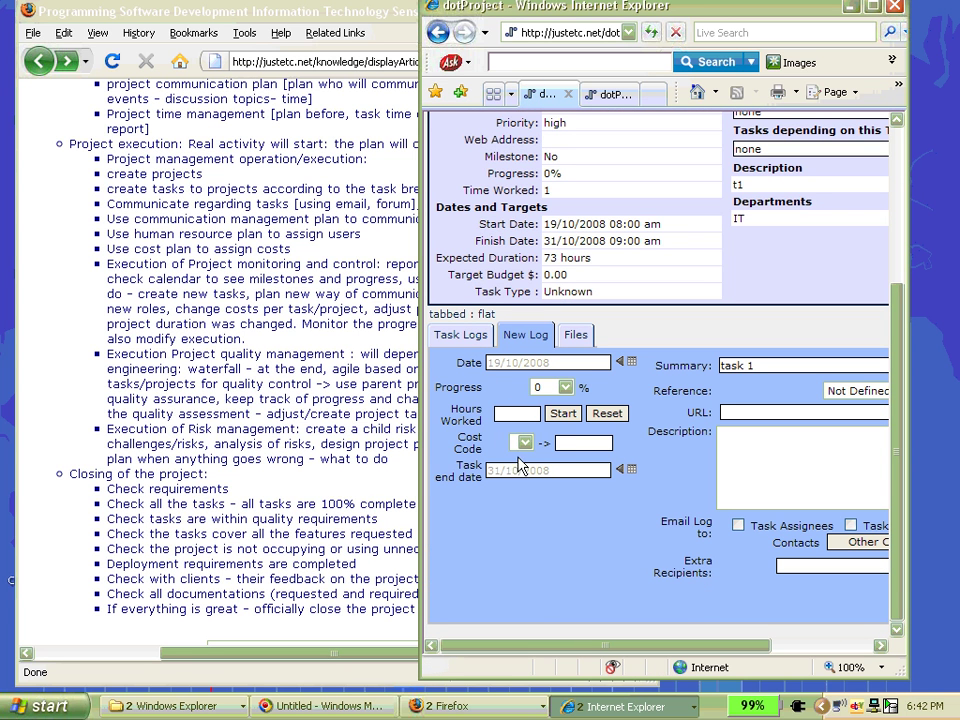
- Set task 1's new log Progress to 80% and move into the Description box
click(524, 442)
drag(578, 648, 579, 564)
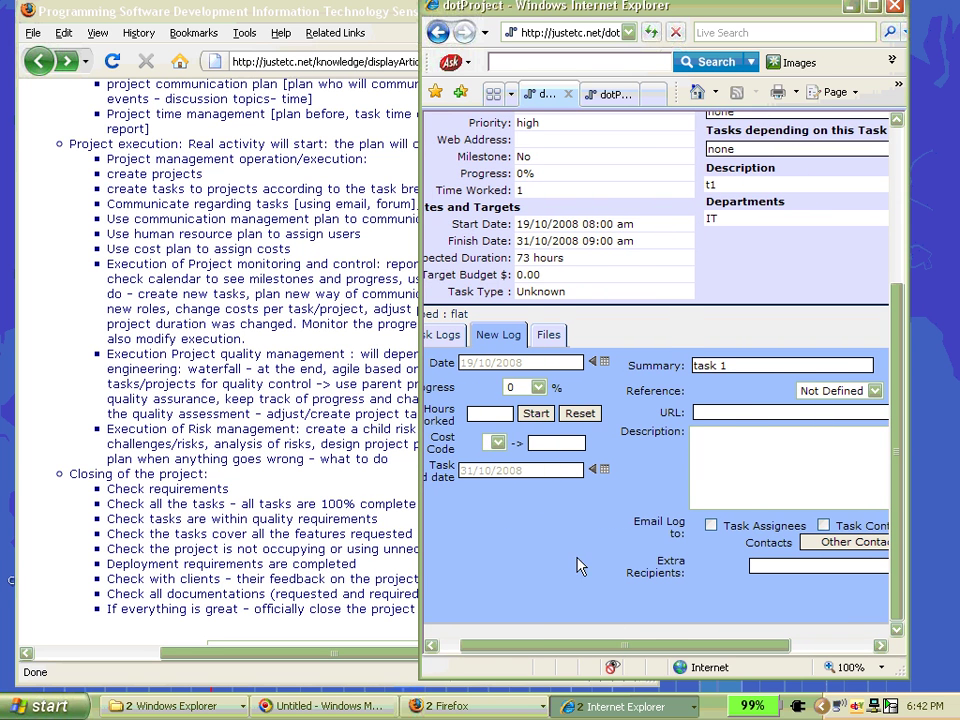
click(541, 391)
click(521, 545)
click(538, 387)
click(558, 645)
drag(558, 645, 508, 657)
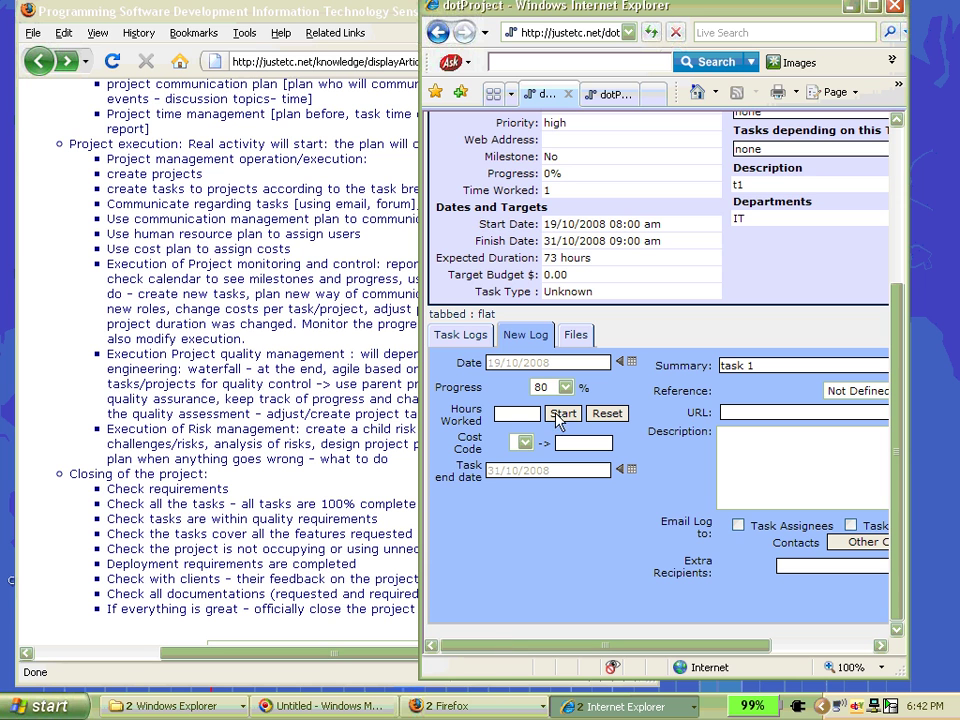
click(751, 450)
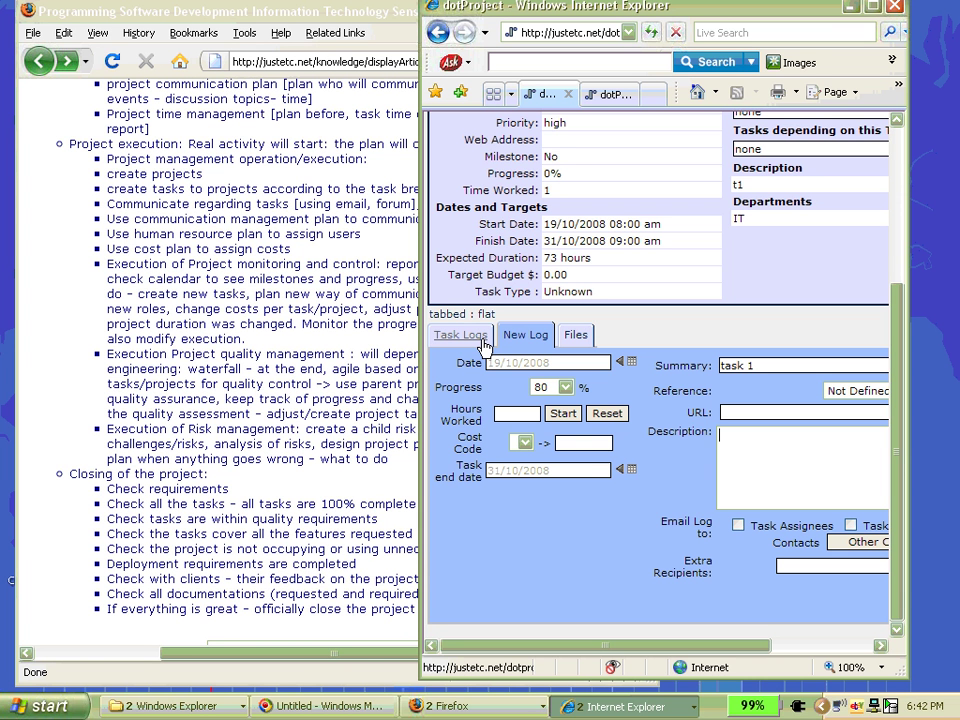
- View task 1's Files tab showing query errors, go back, and switch to the Firefox article
click(578, 336)
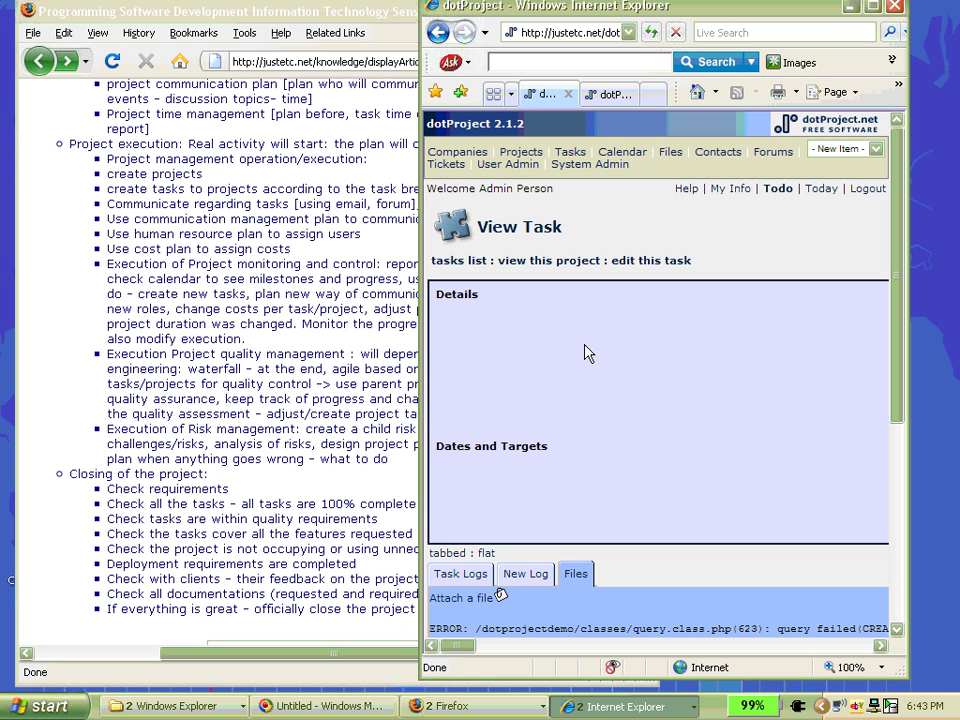
right_click(649, 213)
click(657, 223)
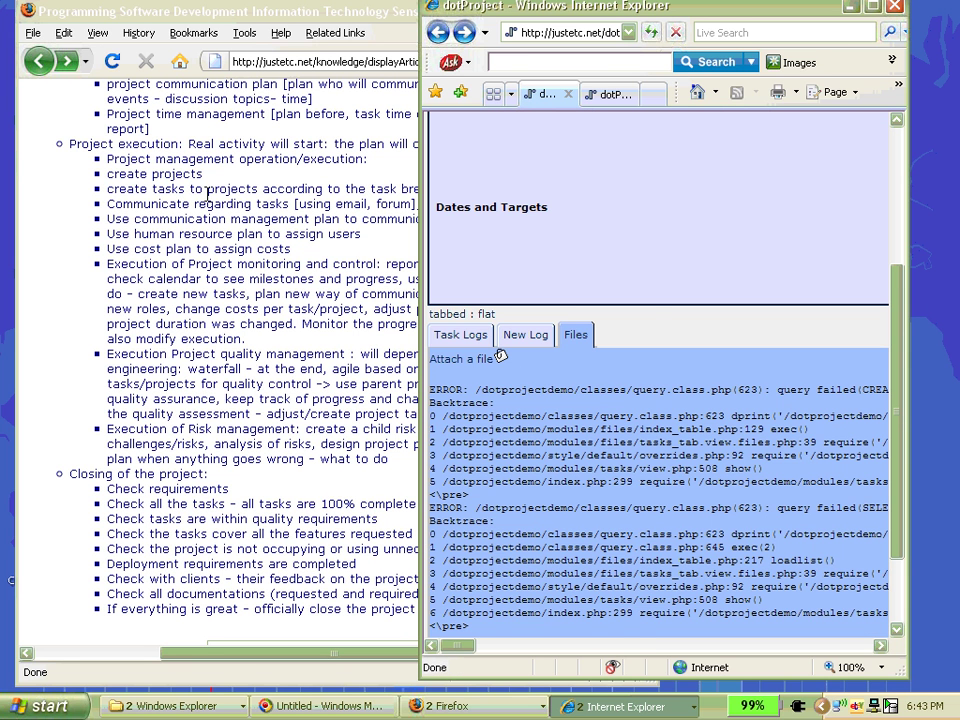
click(157, 141)
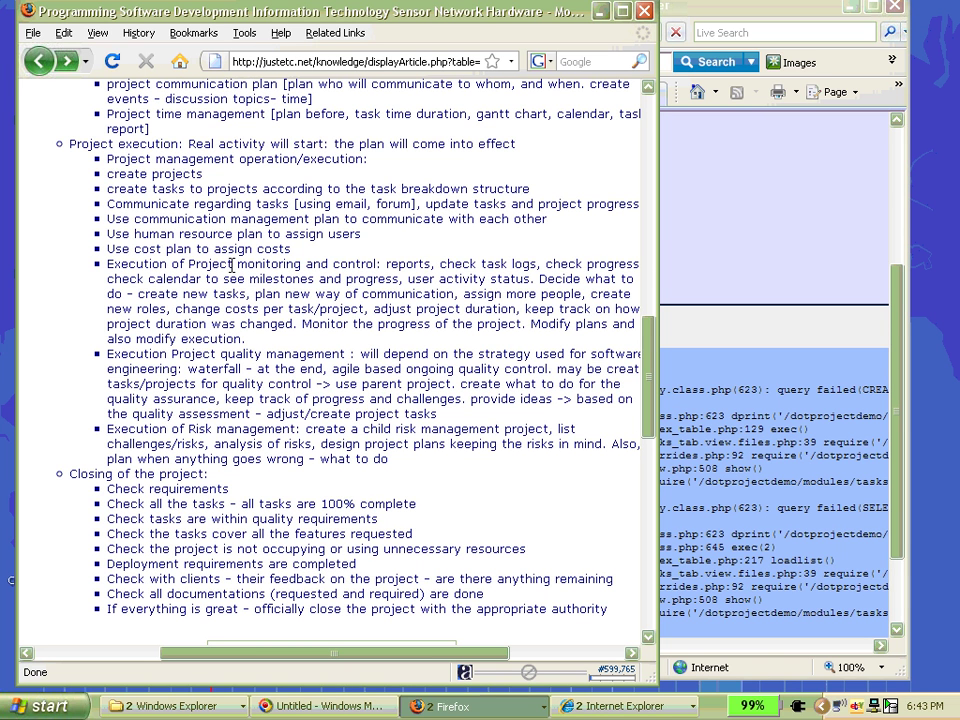
- Highlight the article's Project execution lines, from creating projects through the human resource plan
drag(108, 264, 384, 266)
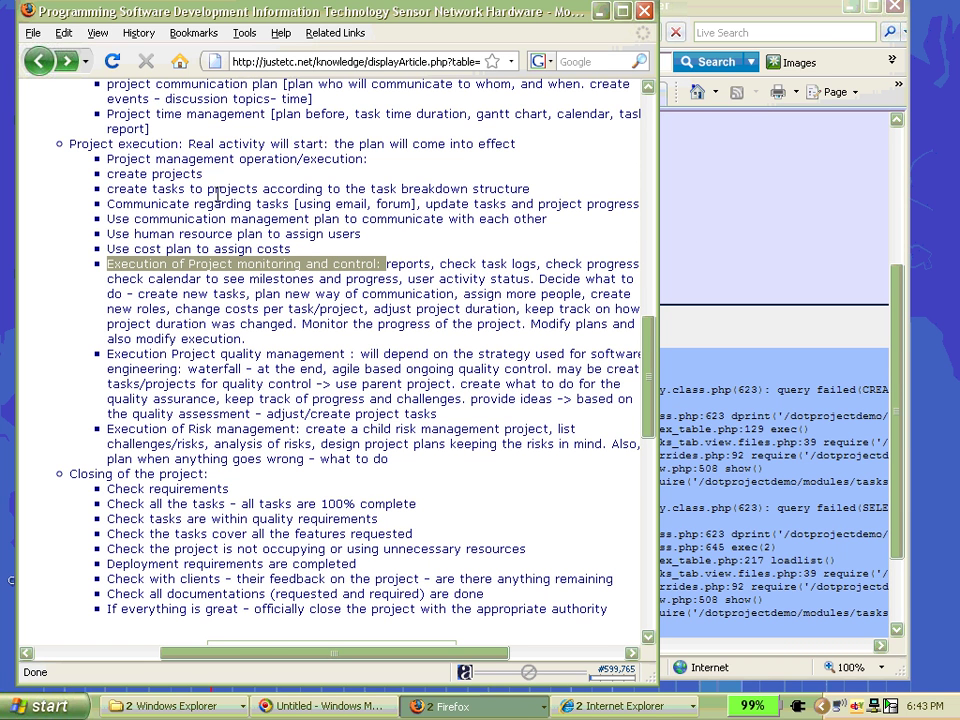
click(228, 182)
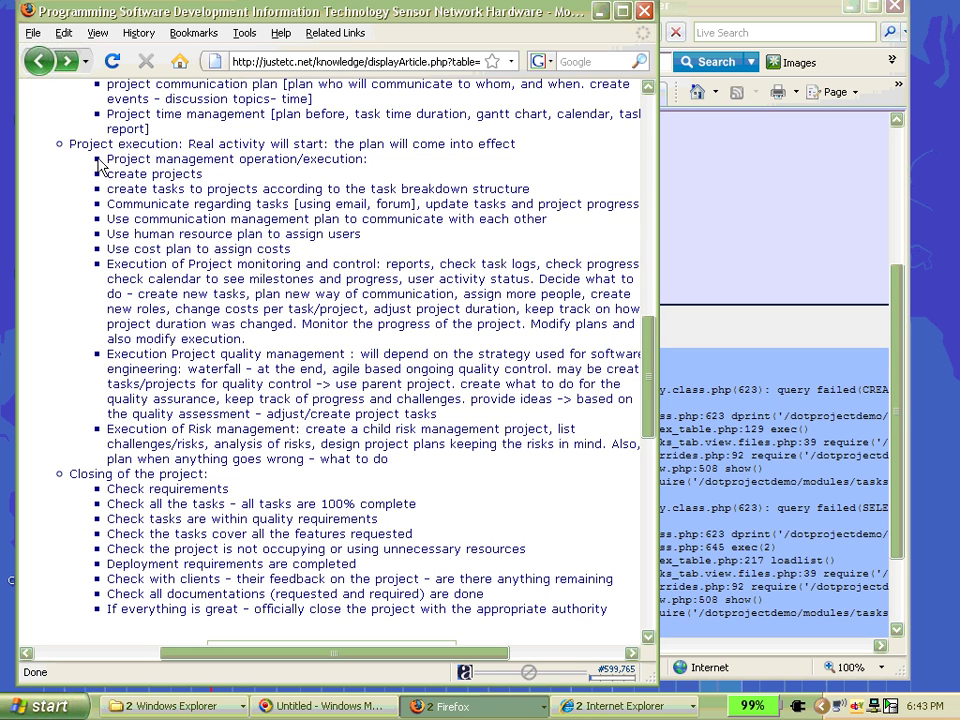
drag(106, 173, 226, 186)
click(109, 190)
drag(108, 190, 555, 198)
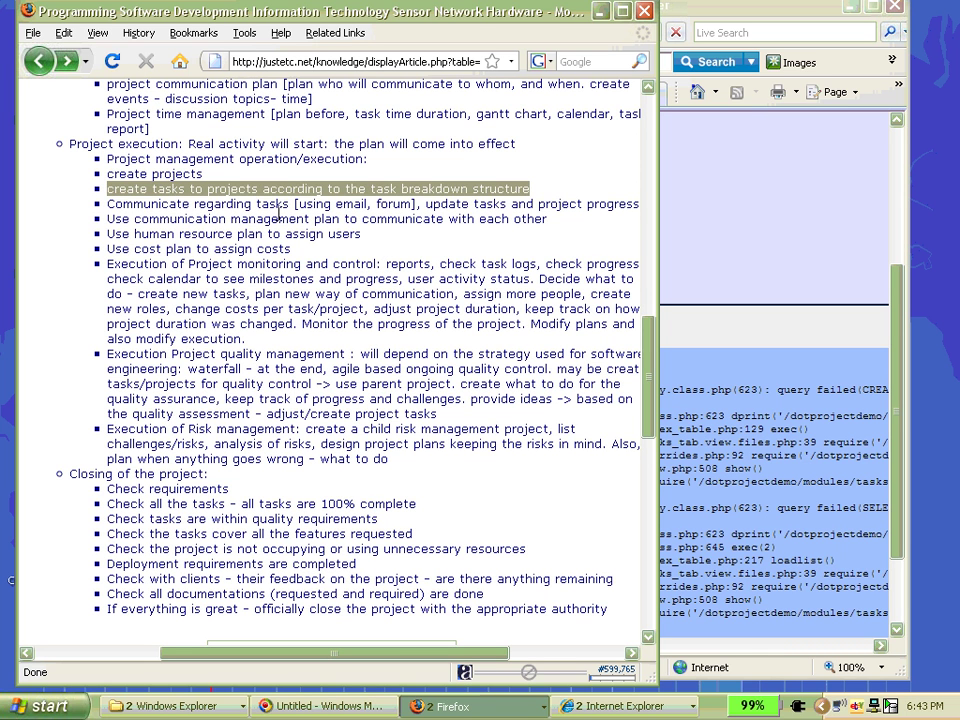
drag(108, 205, 638, 204)
drag(548, 224, 30, 216)
click(375, 242)
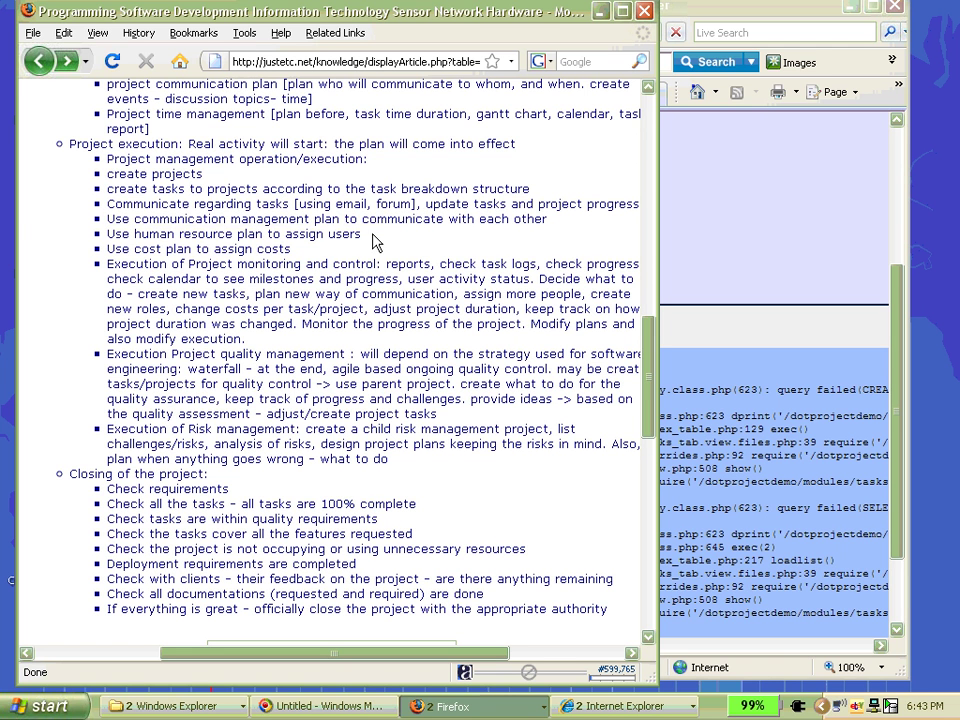
drag(375, 242, 95, 238)
drag(294, 250, 63, 174)
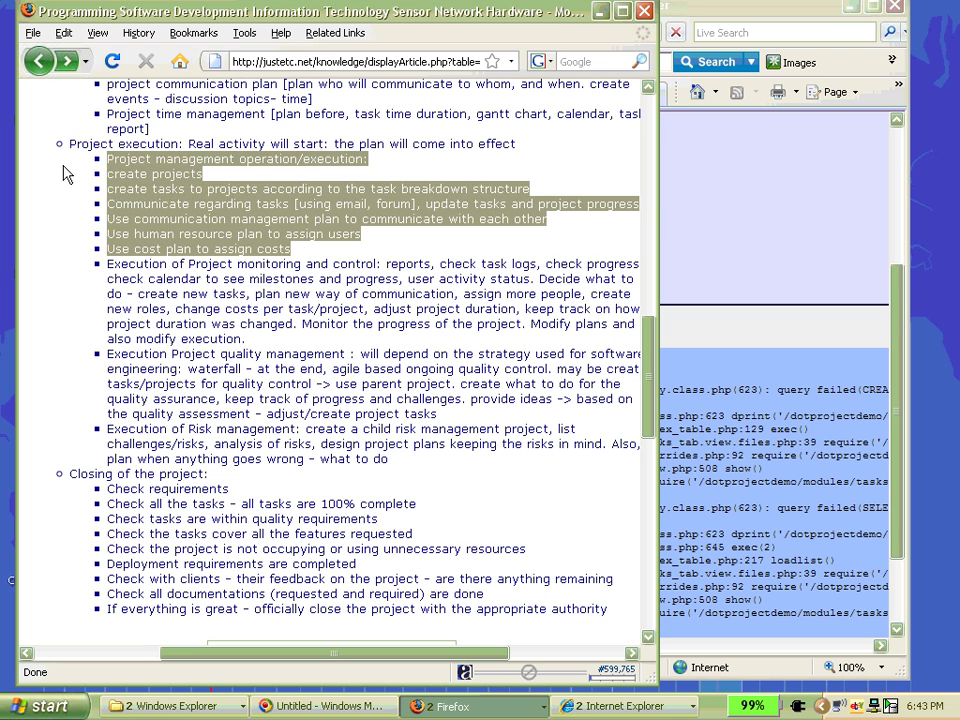
click(277, 322)
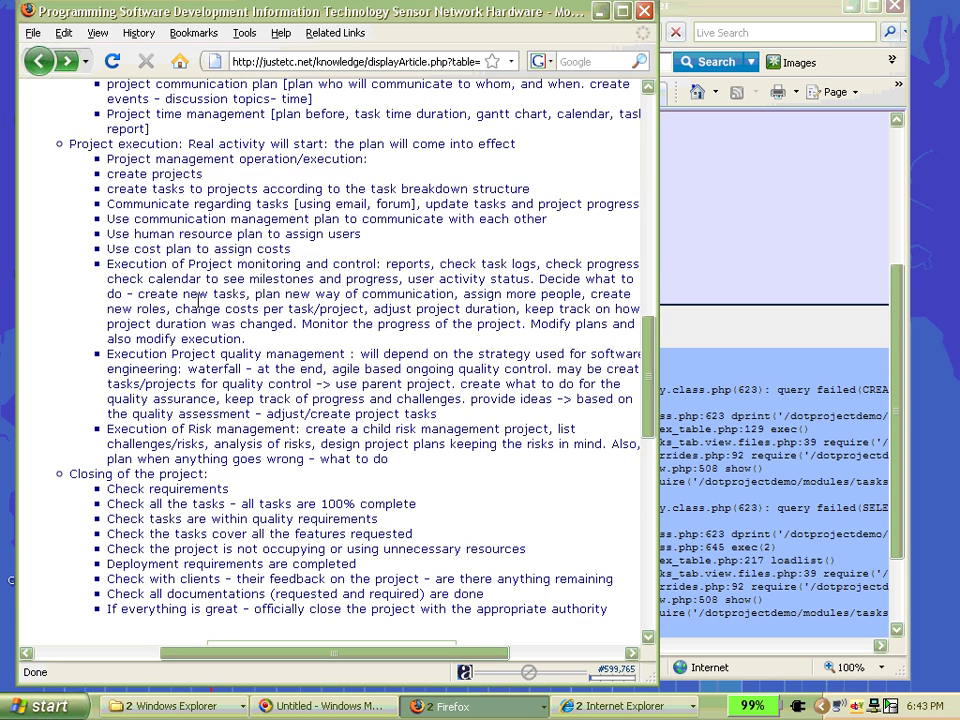
- Highlight one more execution line, then bring the dotProject task page back
scroll(190, 289, down, 3)
scroll(190, 289, up, 2)
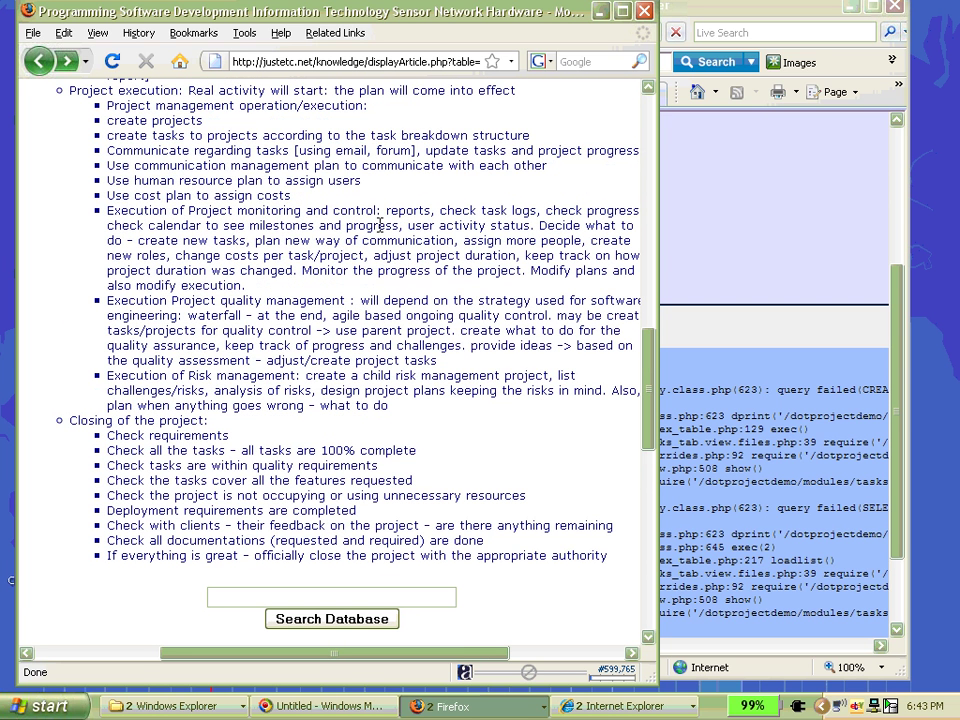
drag(376, 210, 96, 214)
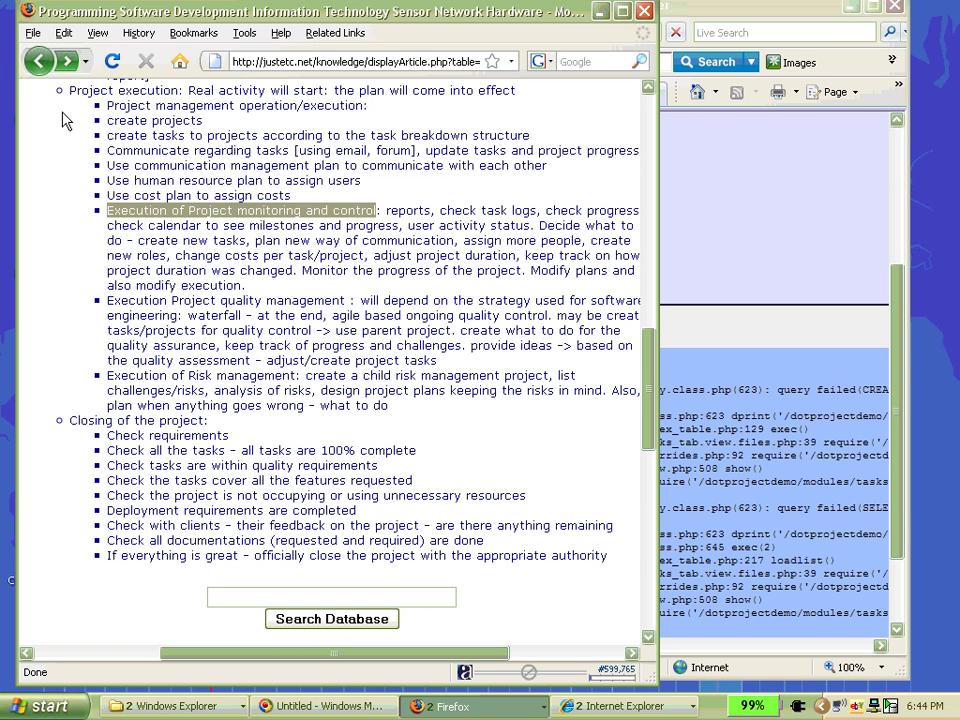
click(697, 251)
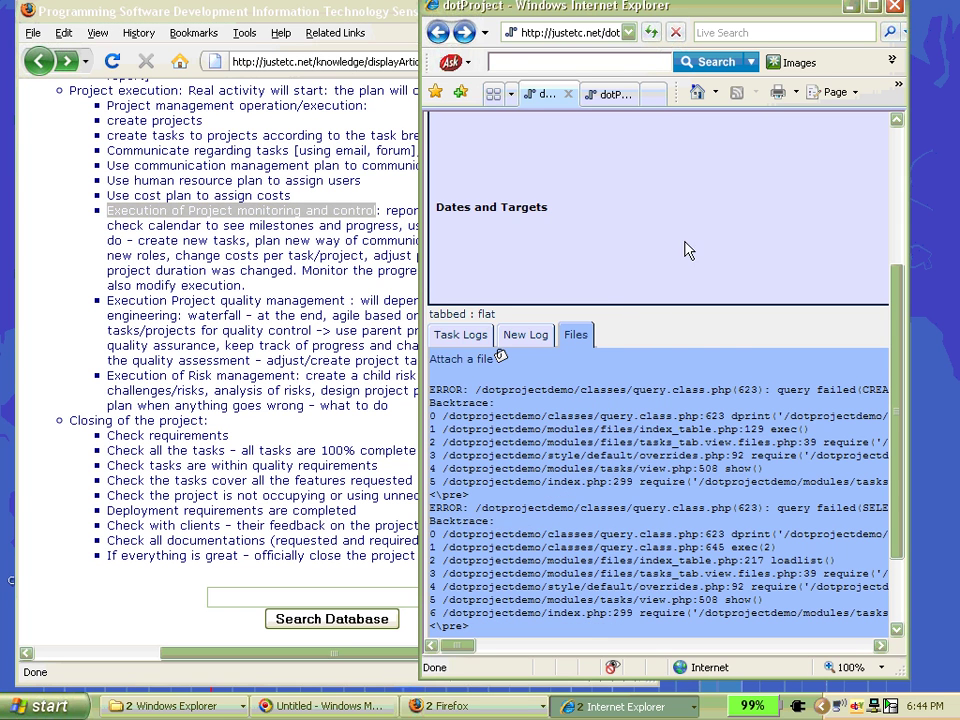
- Show task 1's Task Logs tab and scroll through its logged entry
click(462, 337)
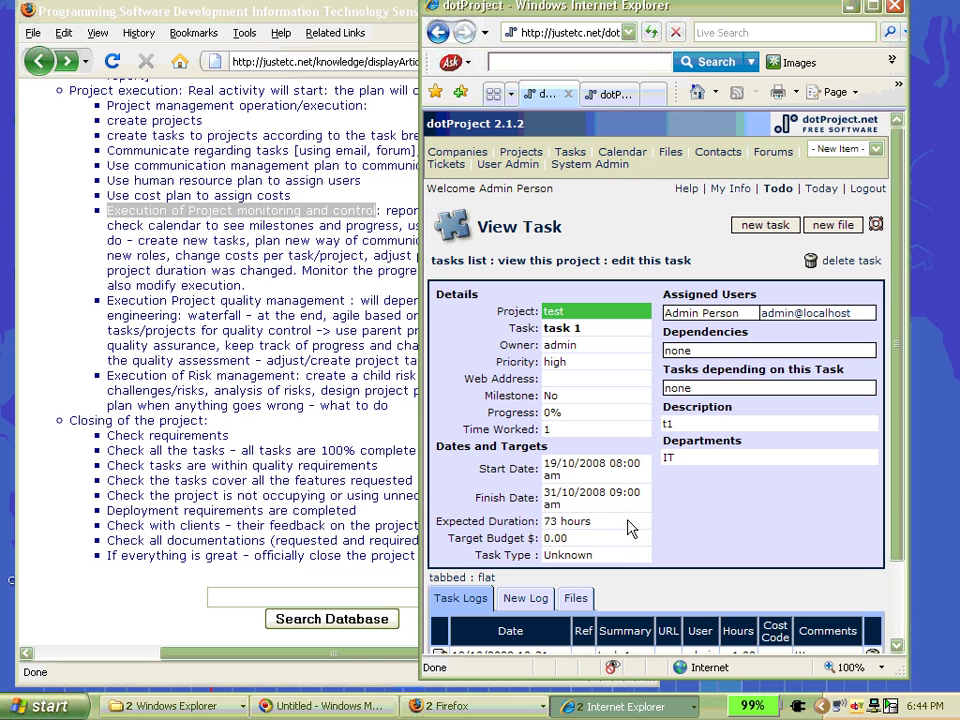
scroll(632, 530, down, 2)
scroll(766, 465, up, 2)
- Open the calendar and go to the Day View for Sunday 28/09/2008
click(624, 153)
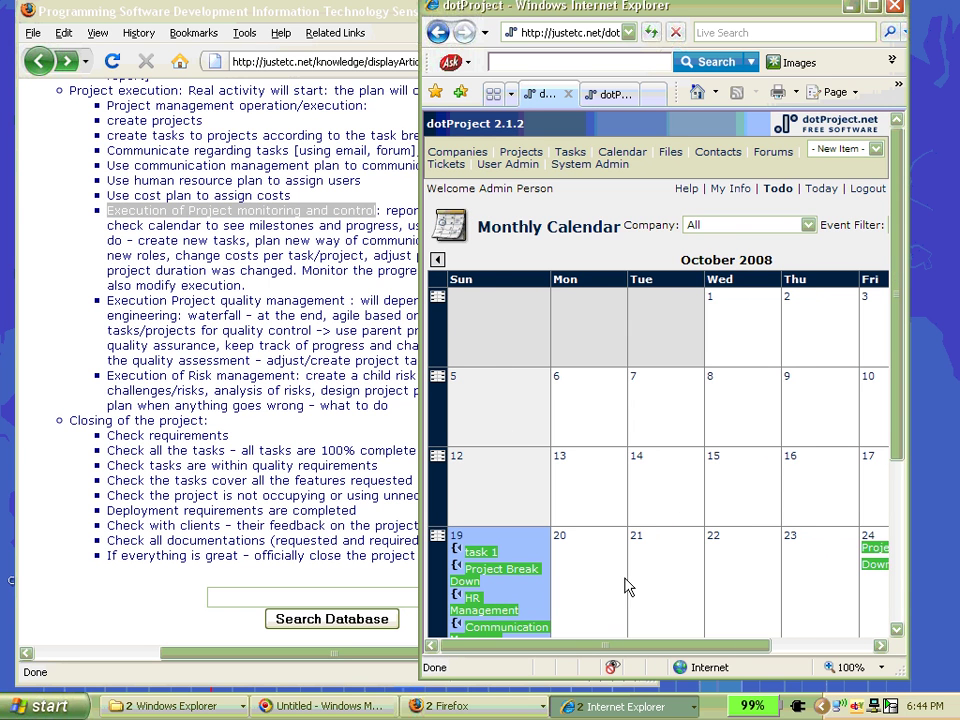
scroll(700, 400, down, 5)
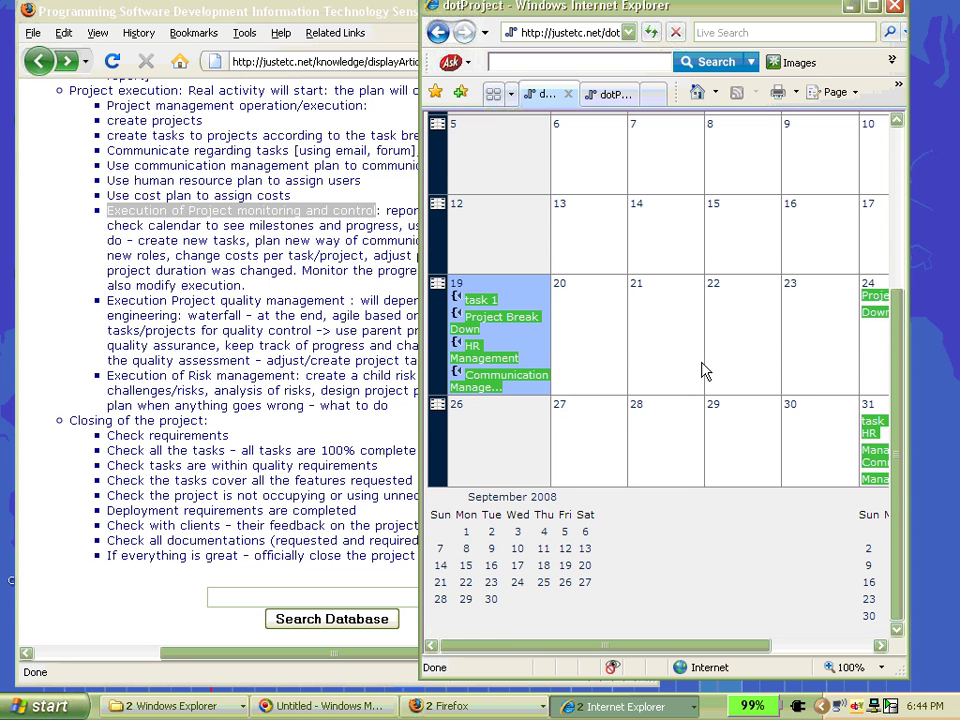
scroll(703, 370, up, 5)
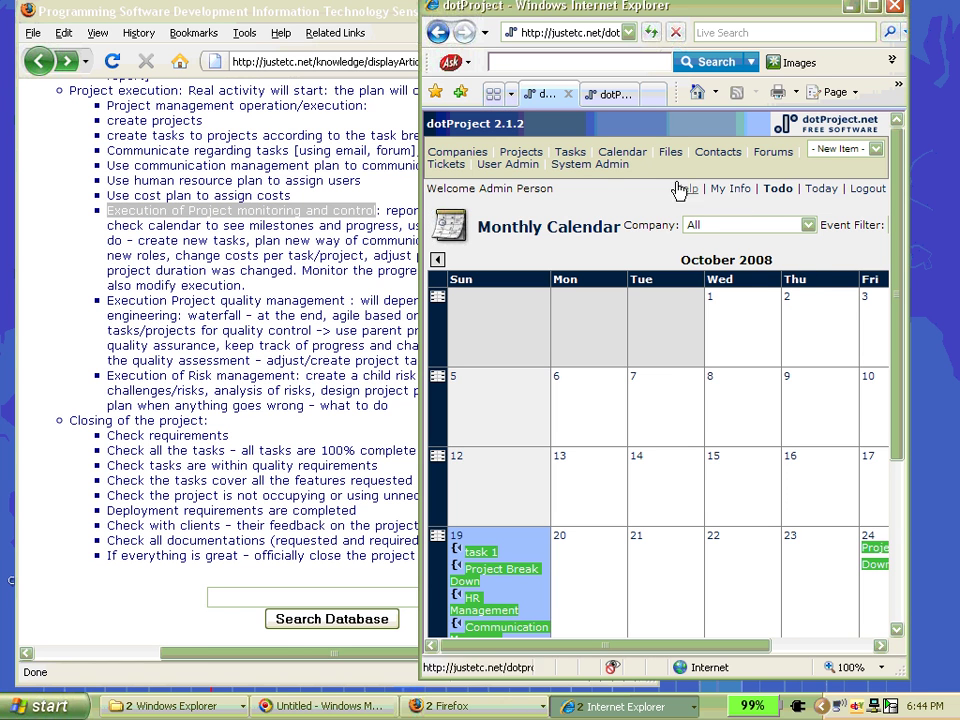
scroll(596, 645, right, 3)
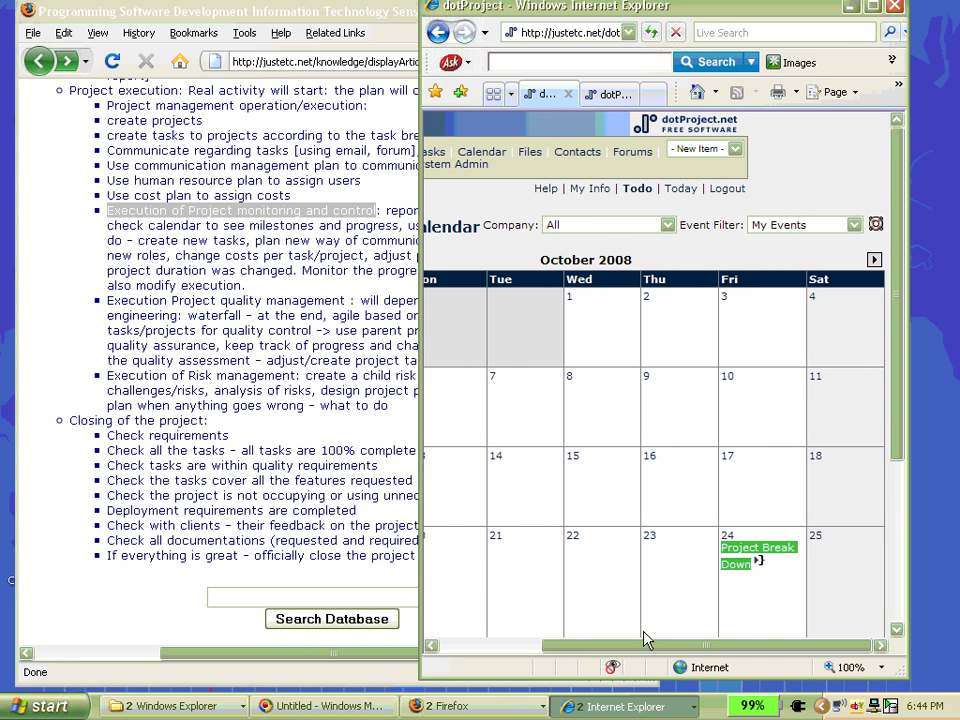
drag(643, 645, 533, 645)
click(508, 330)
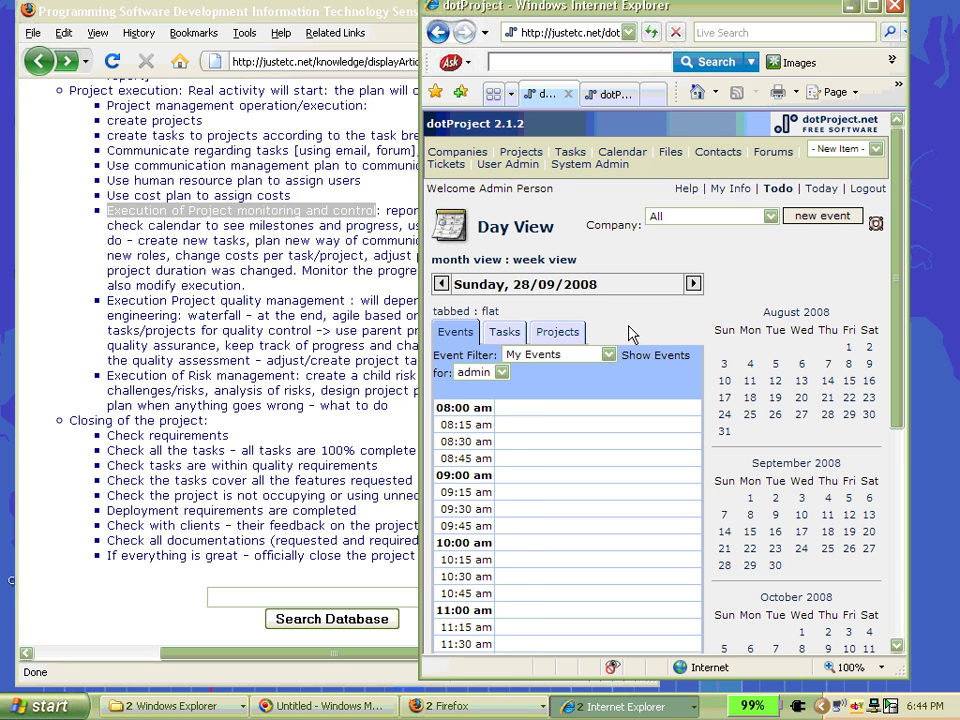
- Open the Tasks list with the test project's four admin-assigned tasks
click(570, 153)
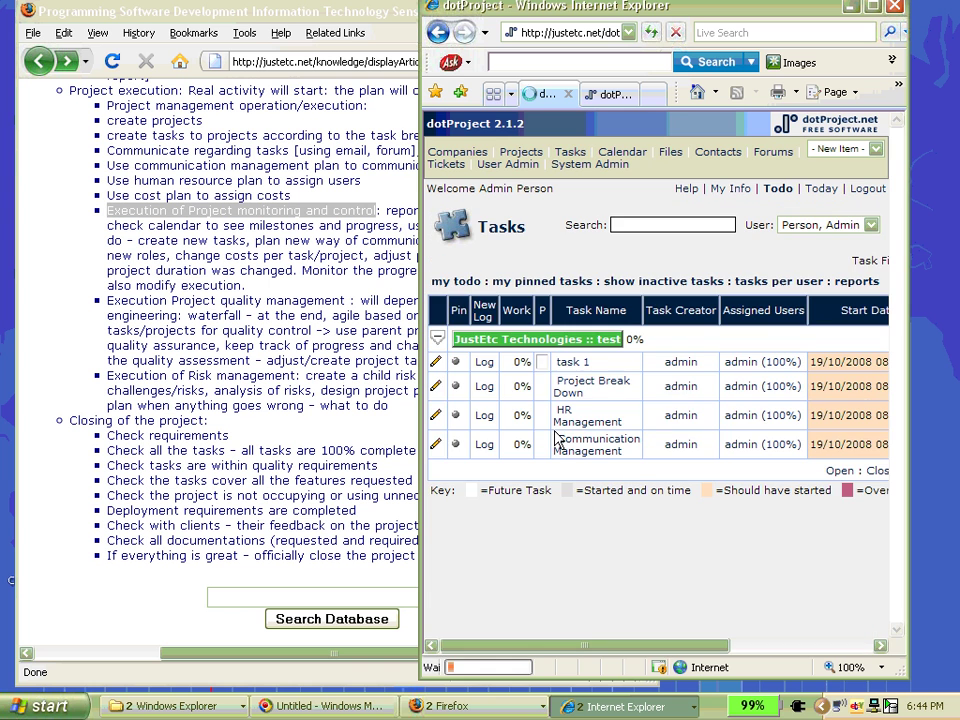
- Open task 1's View Task page and scroll to its 1 logged hour
click(581, 361)
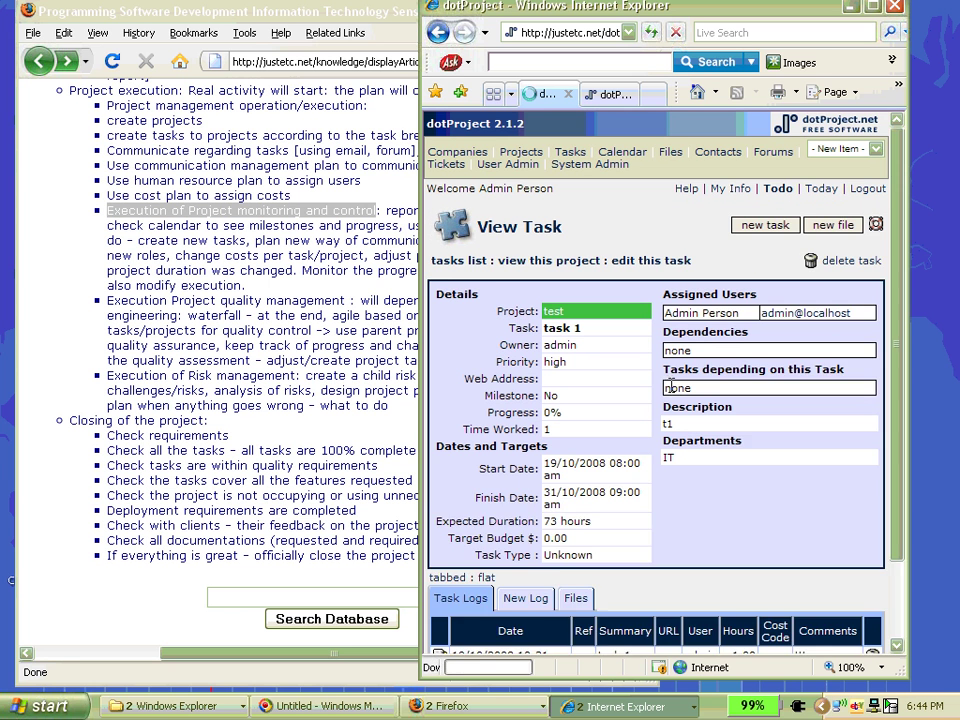
scroll(679, 388, down, 2)
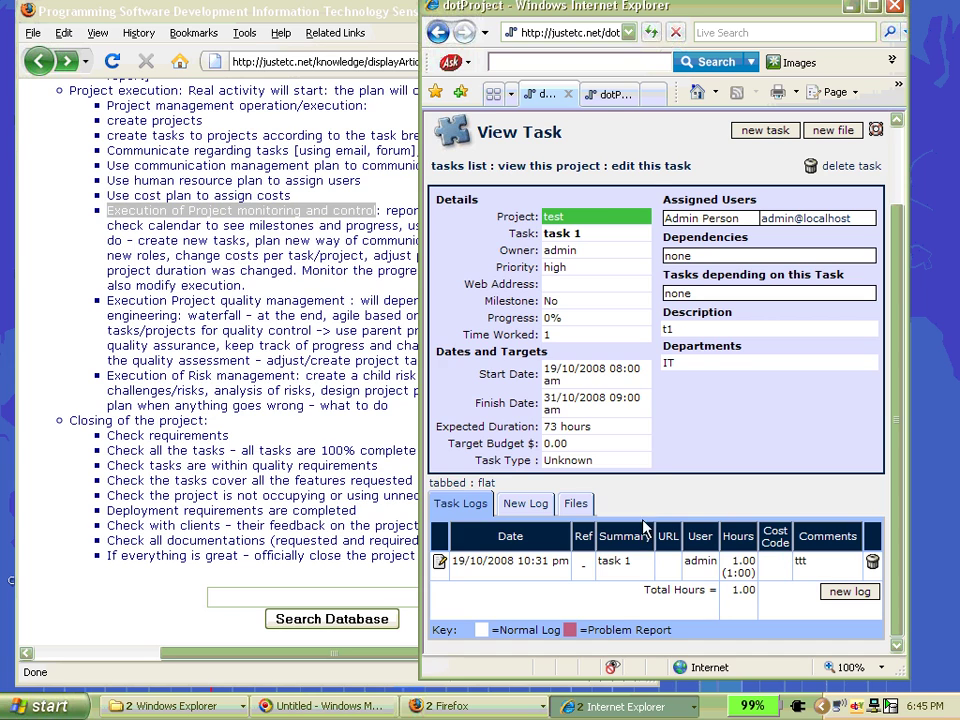
- Bring Firefox forward and open the project management concepts overview
click(35, 300)
scroll(54, 386, up, 14)
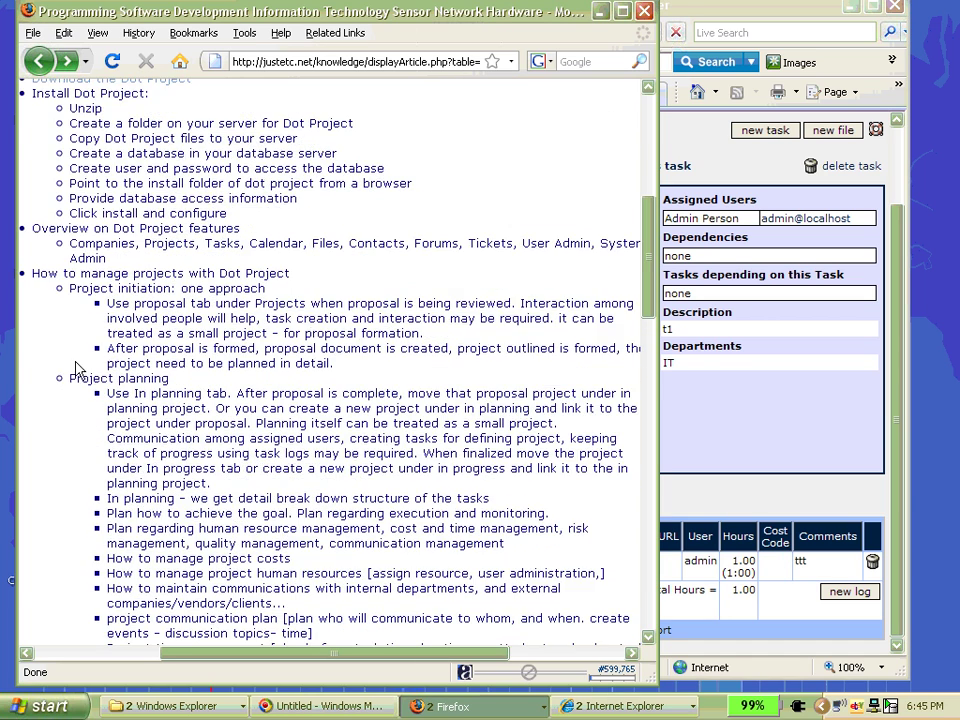
scroll(54, 386, up, 6)
click(253, 383)
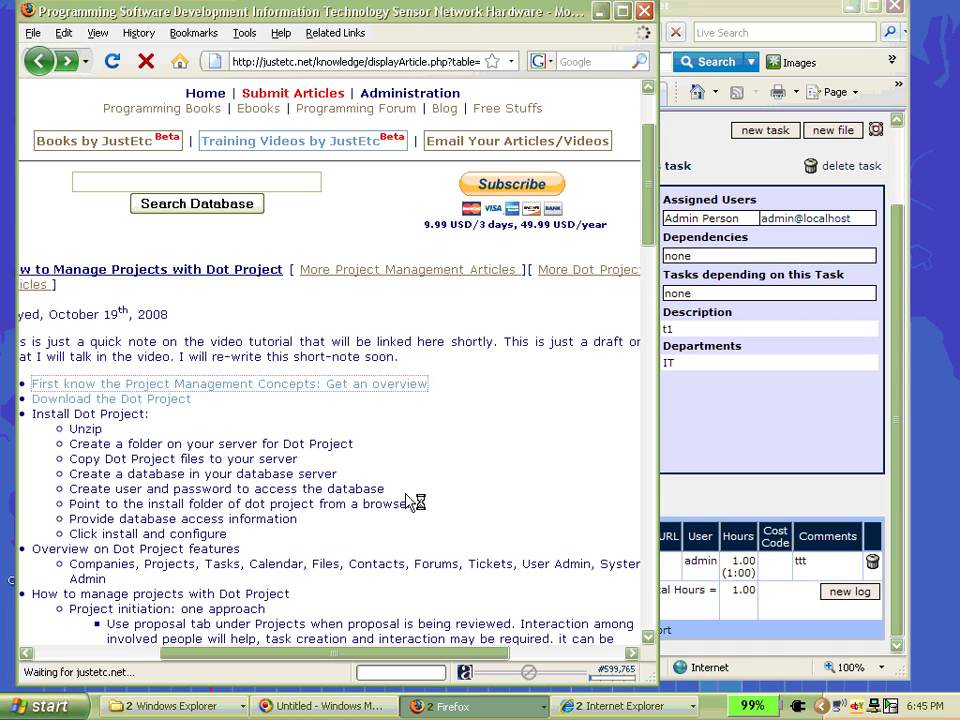
scroll(317, 441, down, 6)
scroll(300, 417, down, 5)
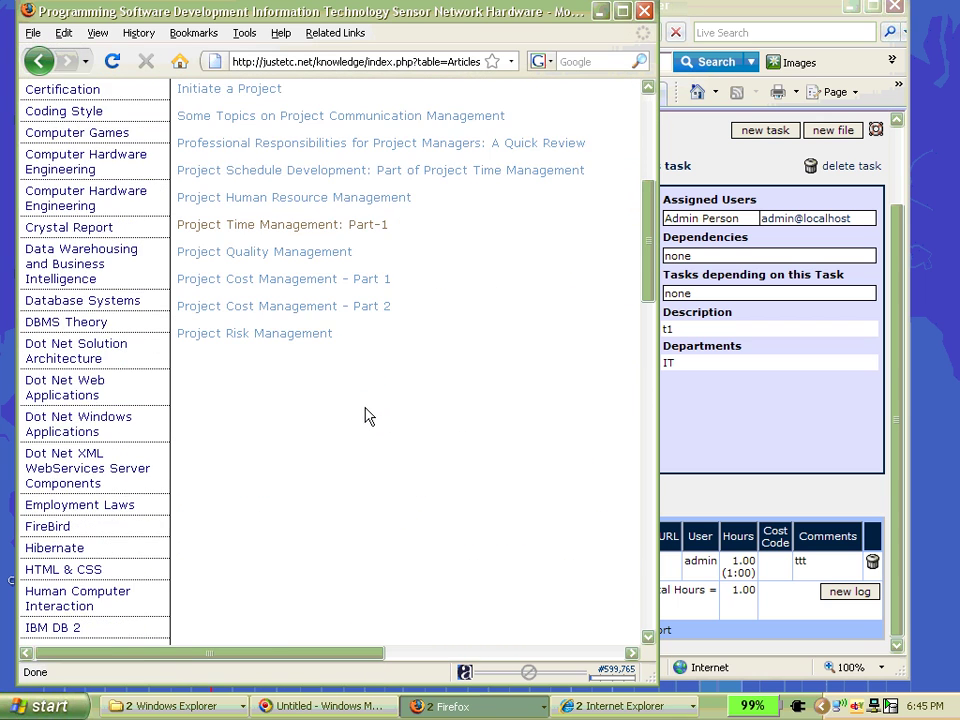
scroll(400, 410, up, 3)
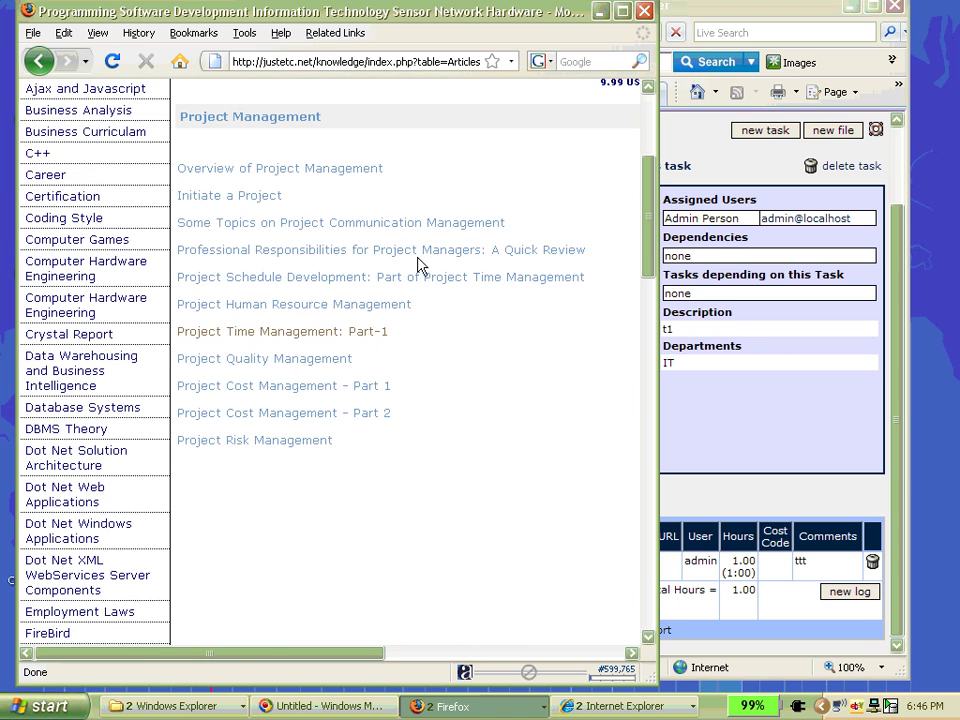
- Skim Project Cost Management - Part 1, then go back to the article list
click(308, 392)
scroll(450, 371, down, 1)
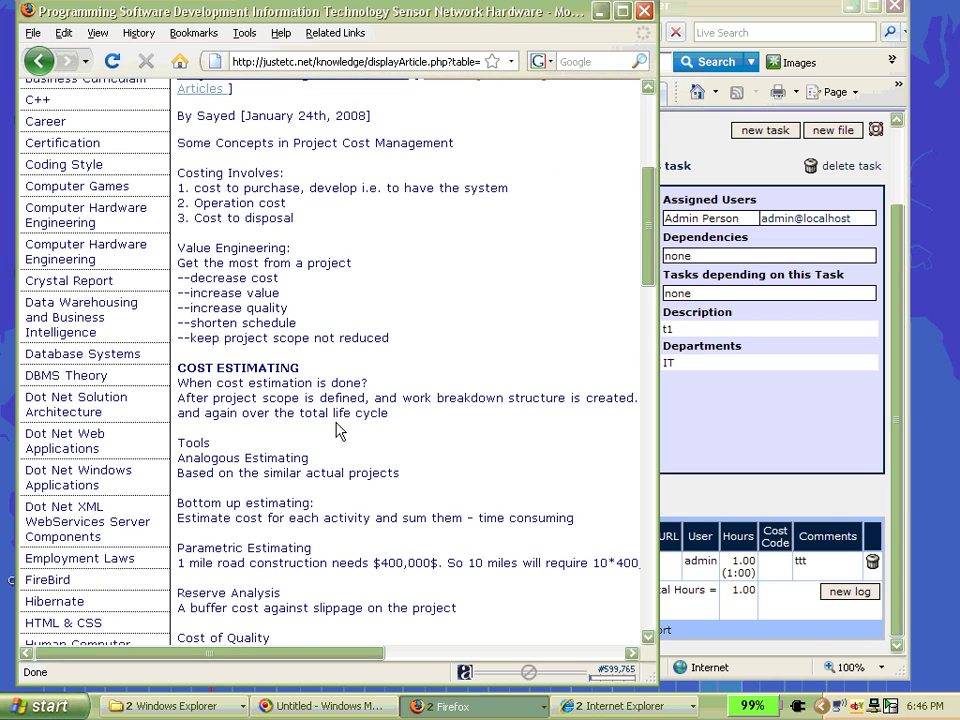
scroll(397, 493, down, 4)
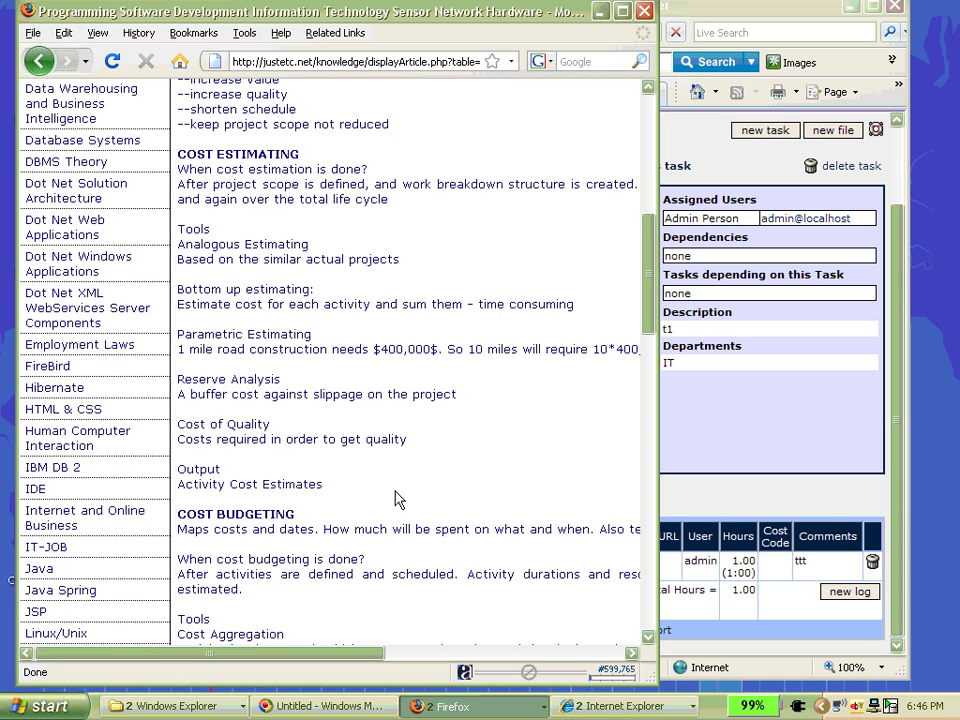
scroll(397, 497, up, 5)
right_click(397, 398)
click(433, 418)
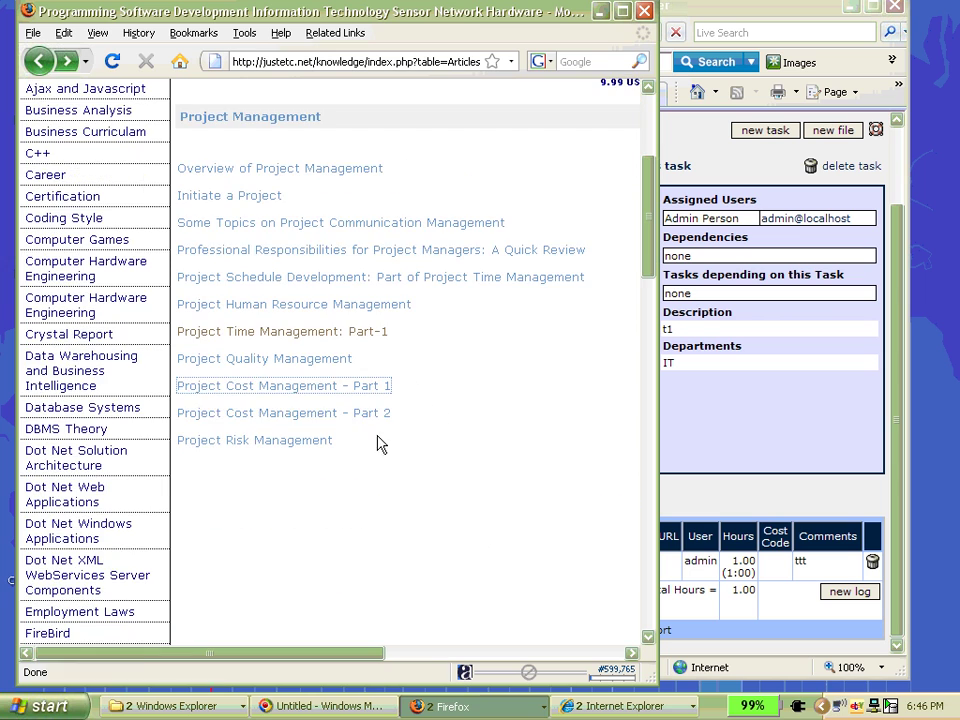
- Skim Project Cost Management - Part 2, then return to the Dot Project article
click(356, 415)
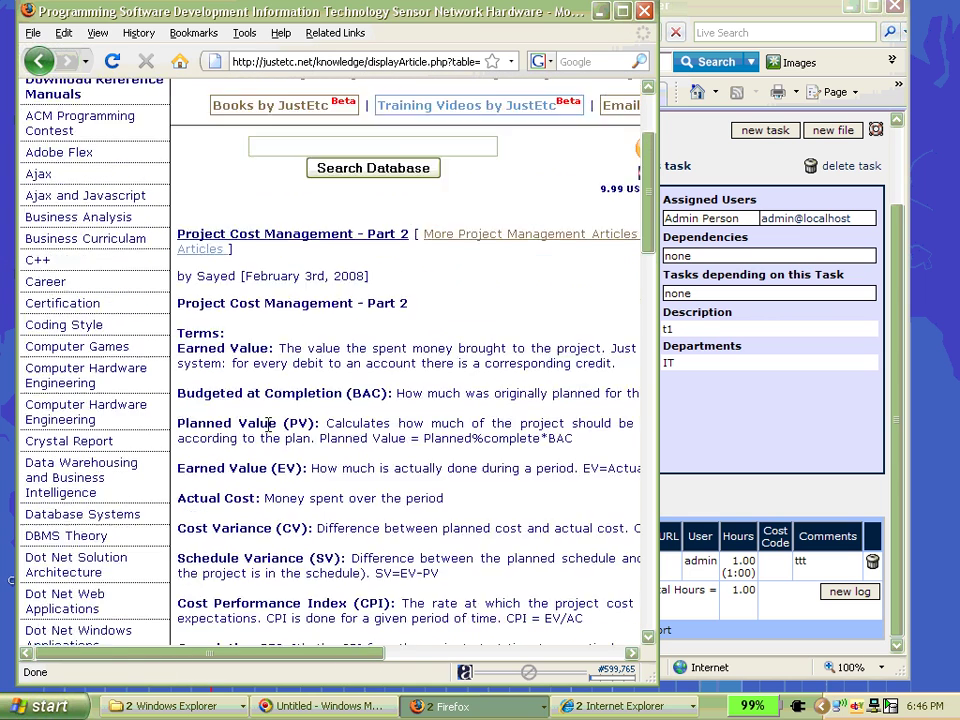
scroll(268, 425, down, 1)
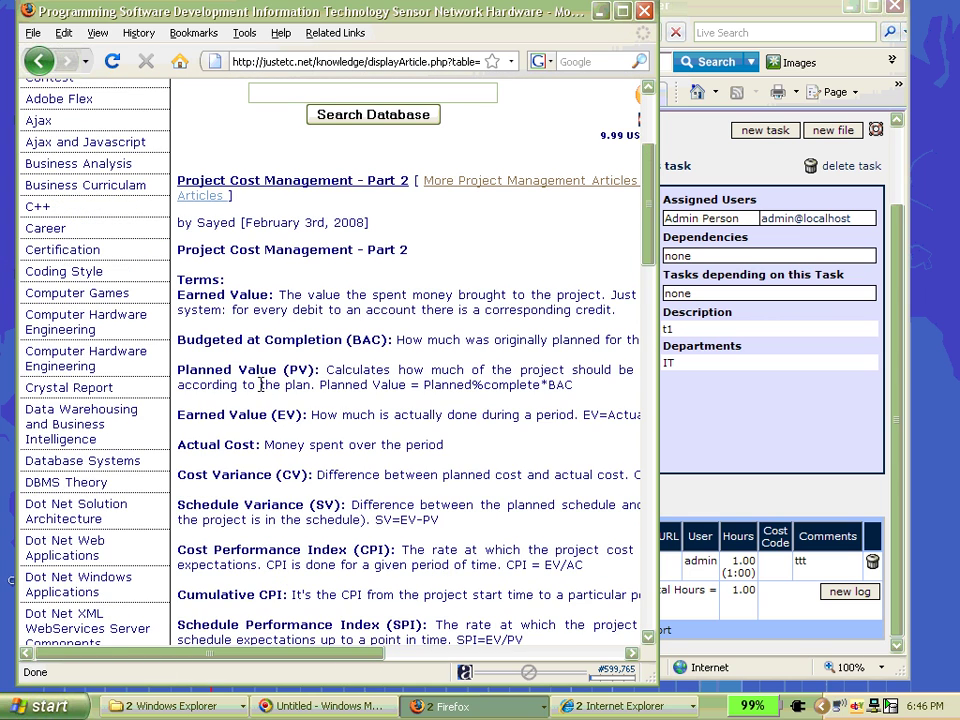
scroll(264, 393, down, 5)
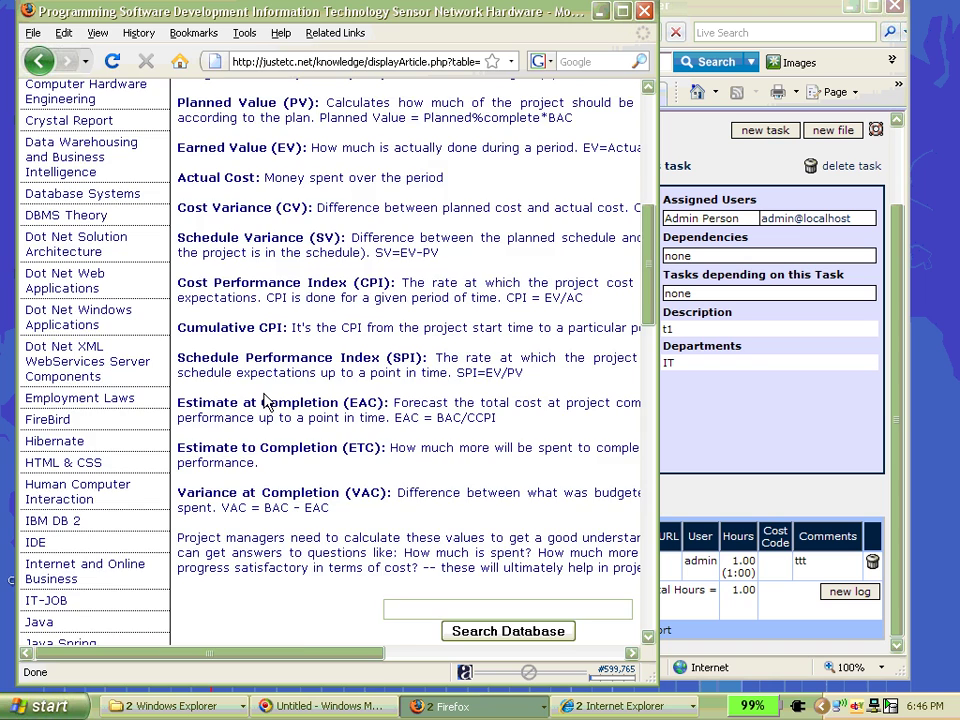
scroll(268, 398, up, 8)
right_click(251, 314)
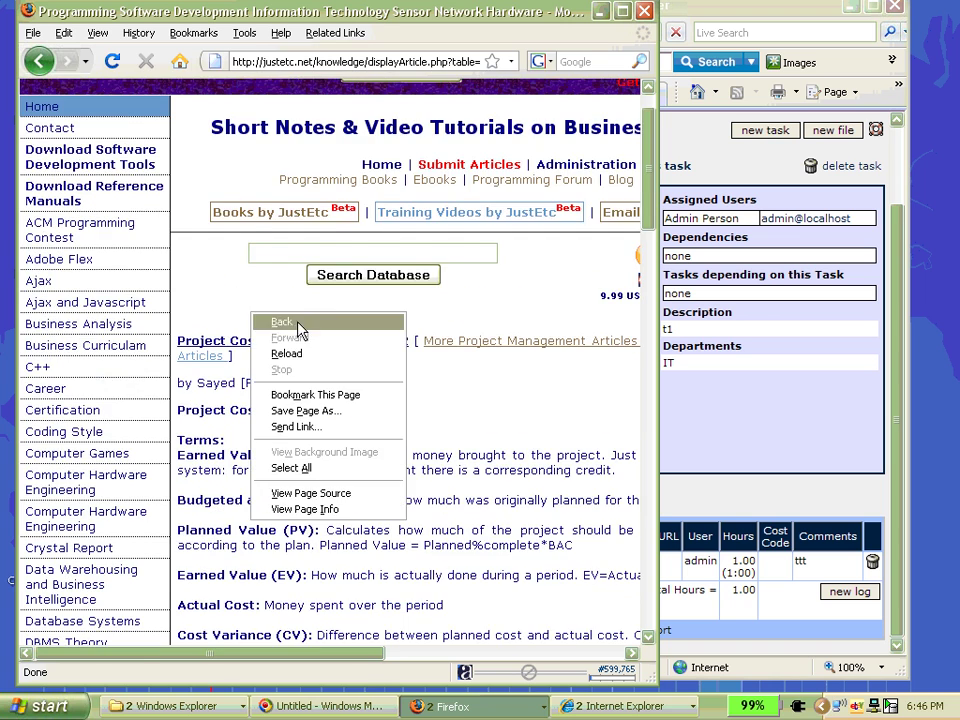
click(297, 327)
scroll(416, 208, up, 3)
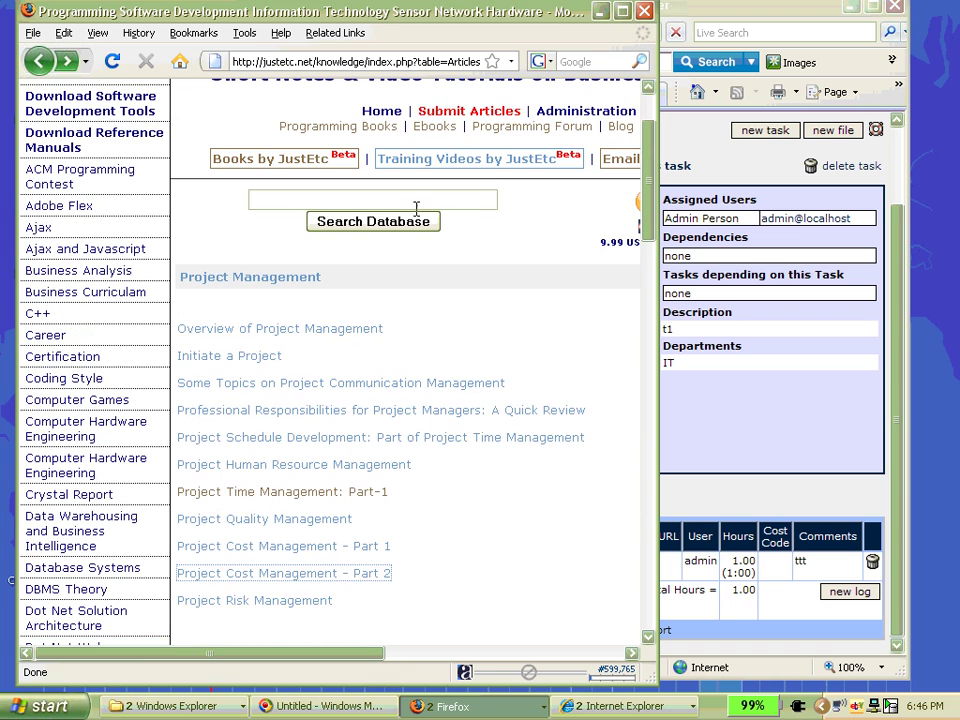
right_click(450, 294)
click(470, 313)
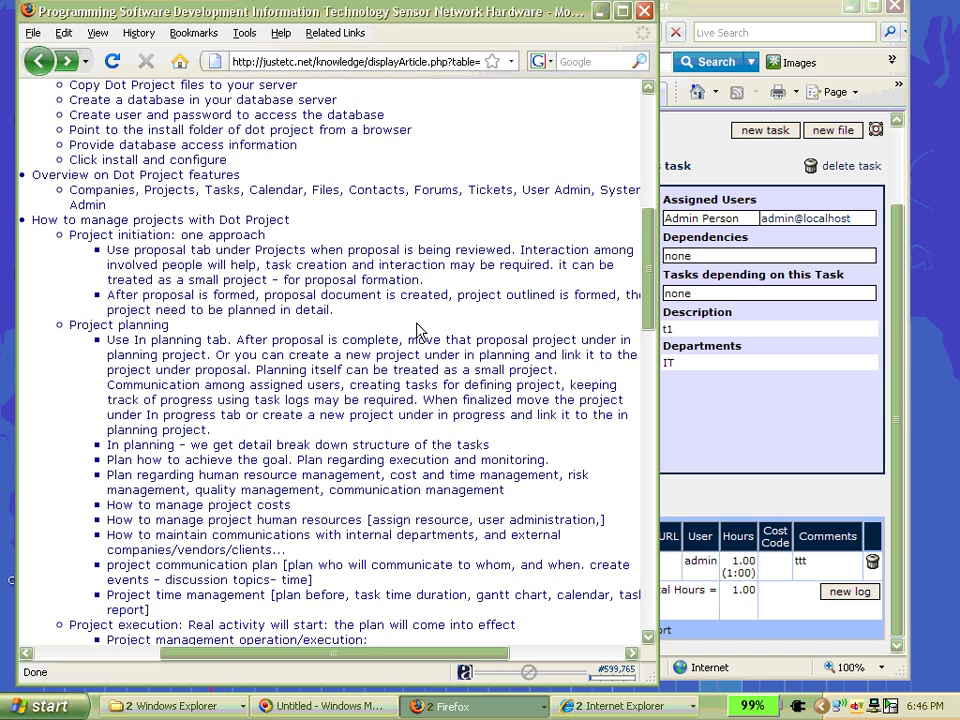
- Scroll to the Project execution section and highlight 'Execution Project quality management'
scroll(377, 352, down, 6)
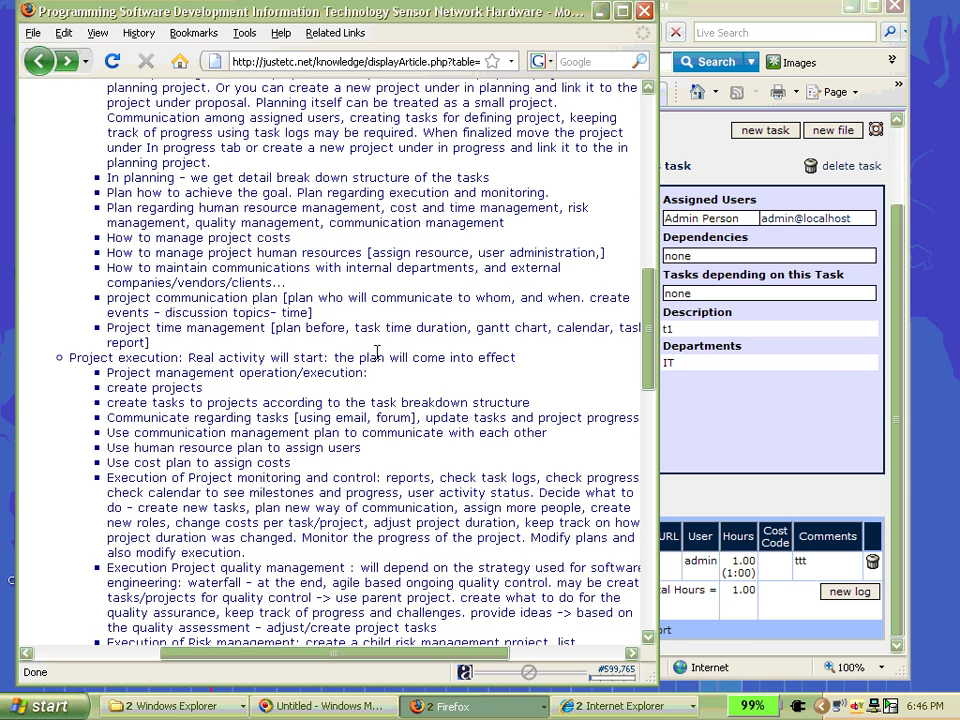
scroll(306, 400, down, 3)
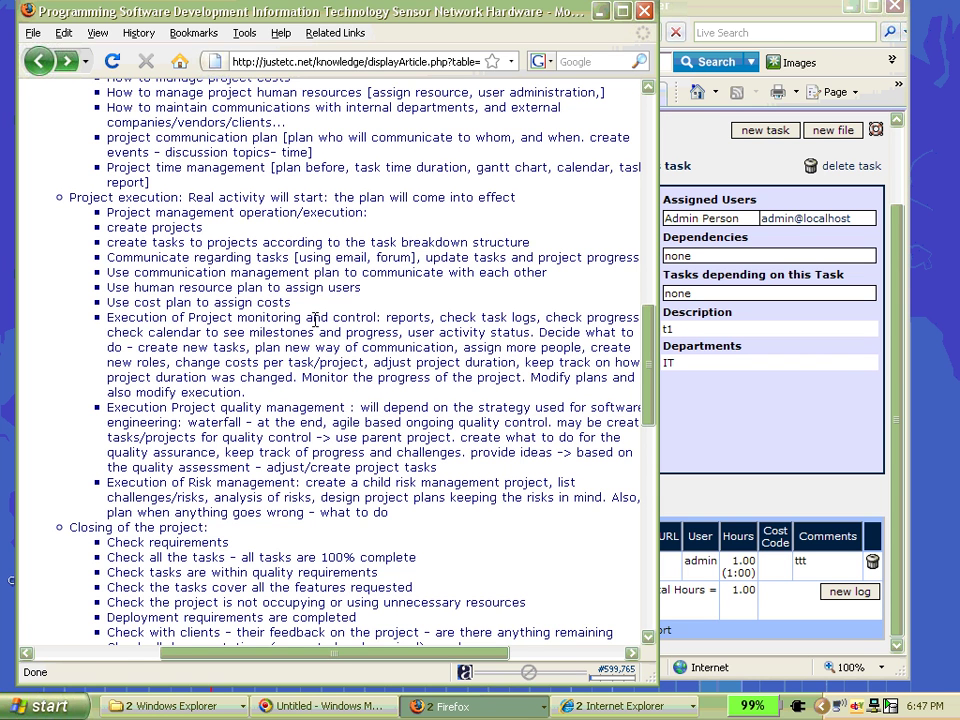
scroll(315, 318, down, 3)
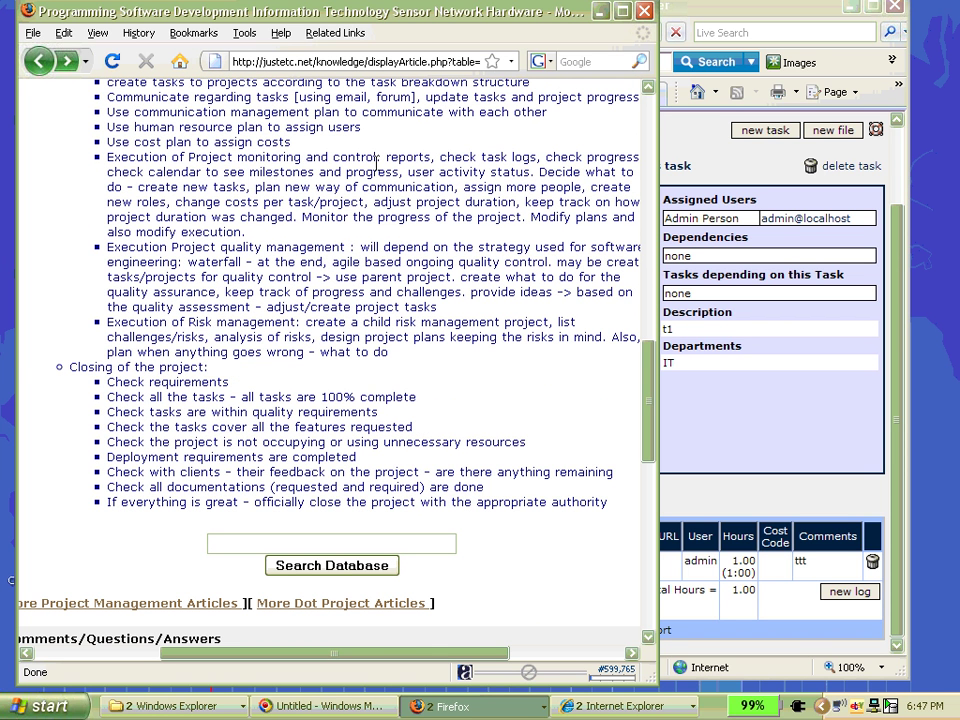
drag(233, 158, 376, 160)
click(292, 292)
drag(344, 246, 107, 247)
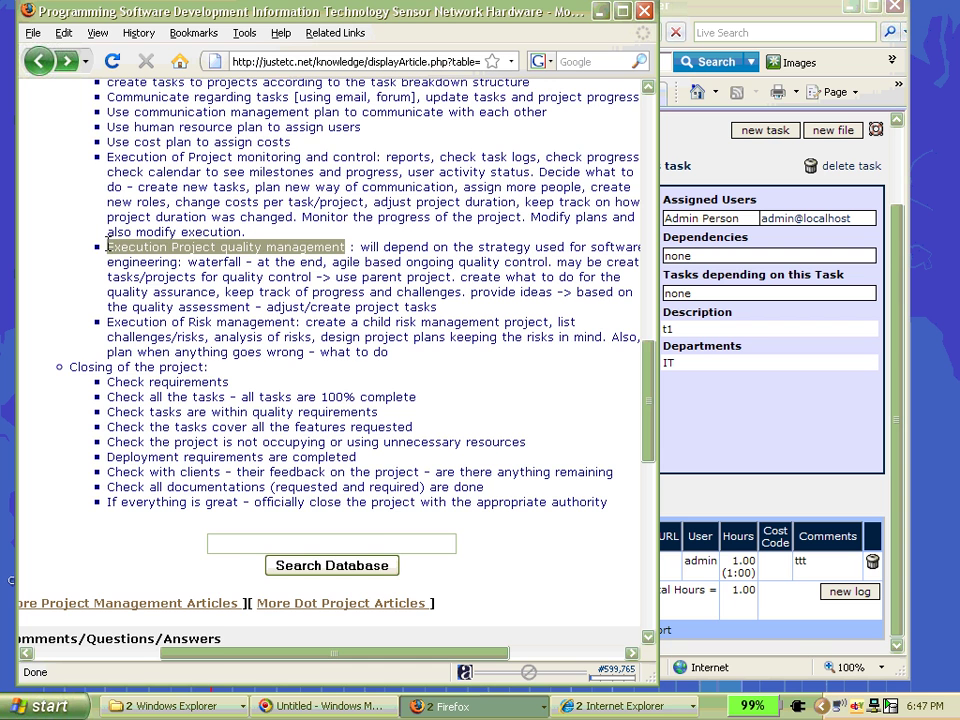
scroll(210, 265, down, 1)
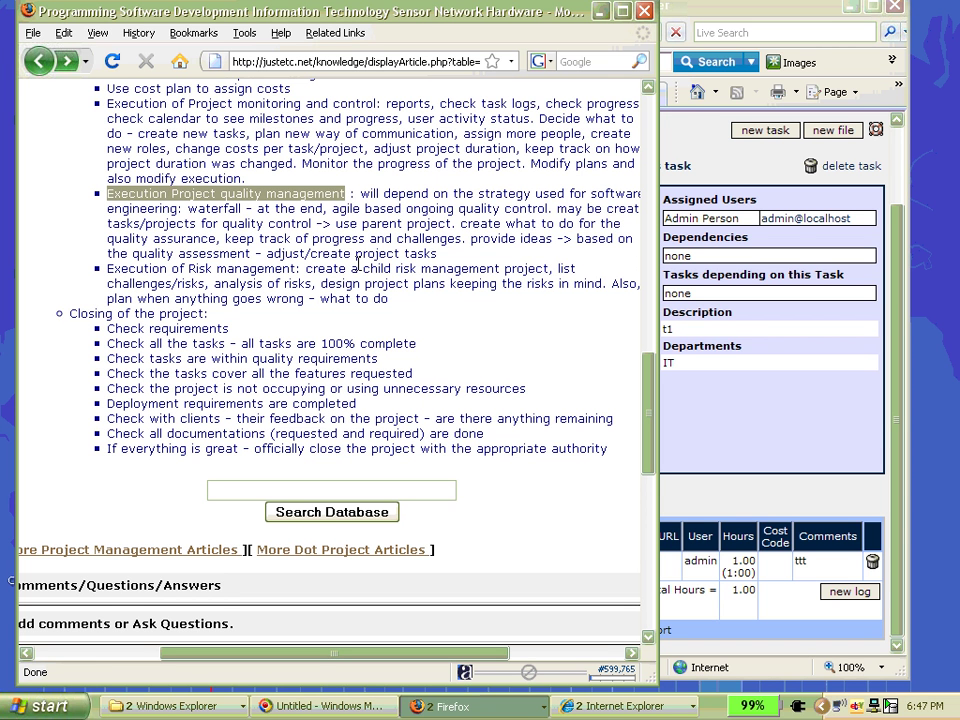
click(812, 358)
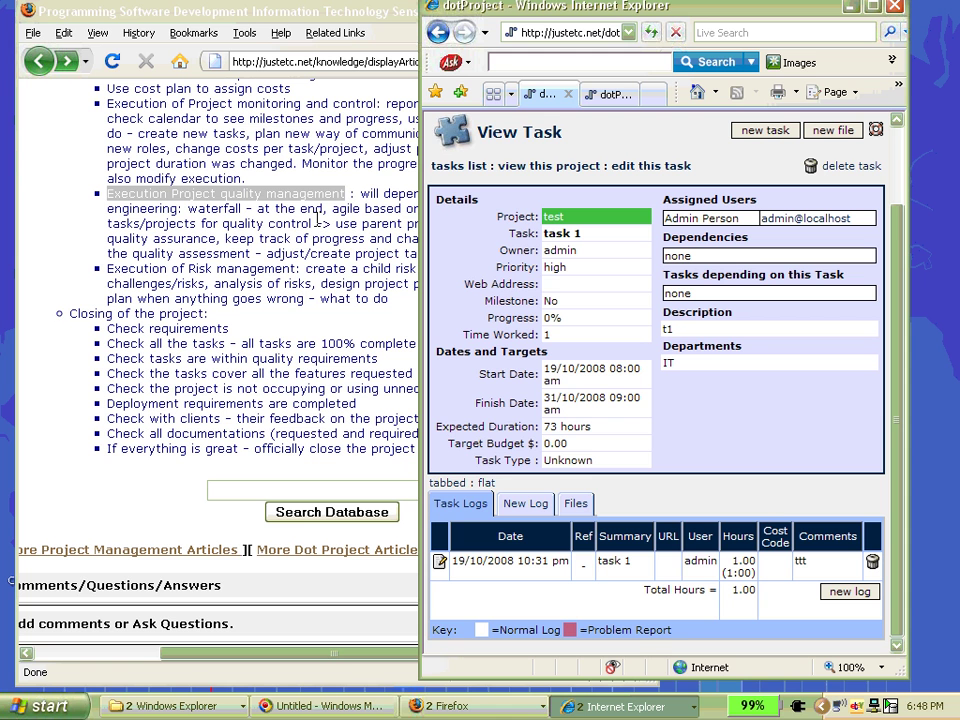
click(140, 180)
scroll(302, 241, down, 2)
scroll(302, 241, up, 3)
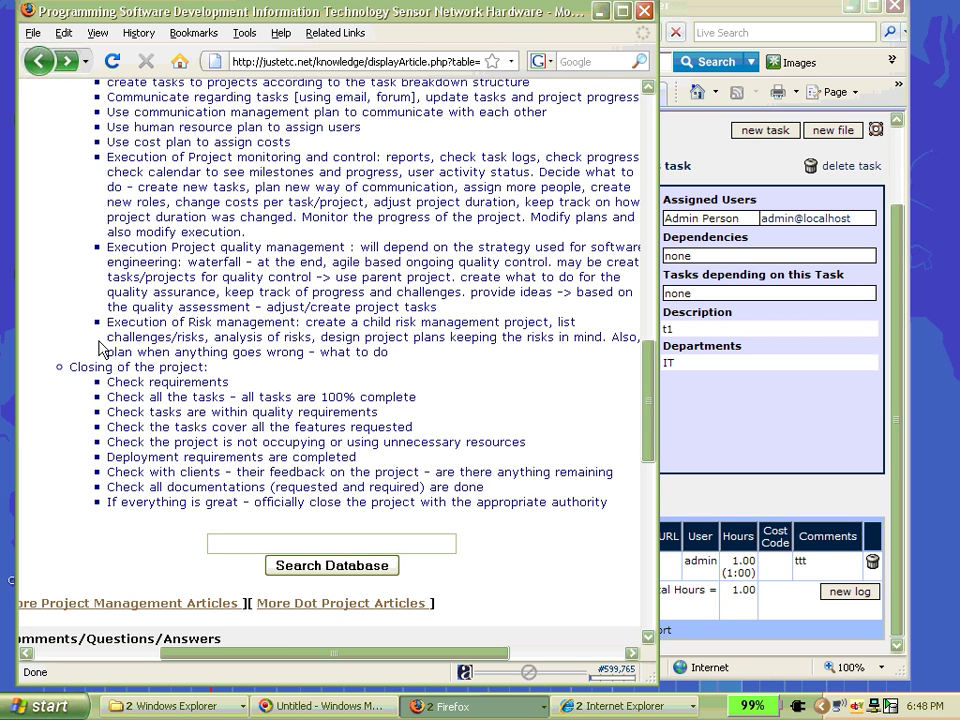
drag(107, 324, 302, 336)
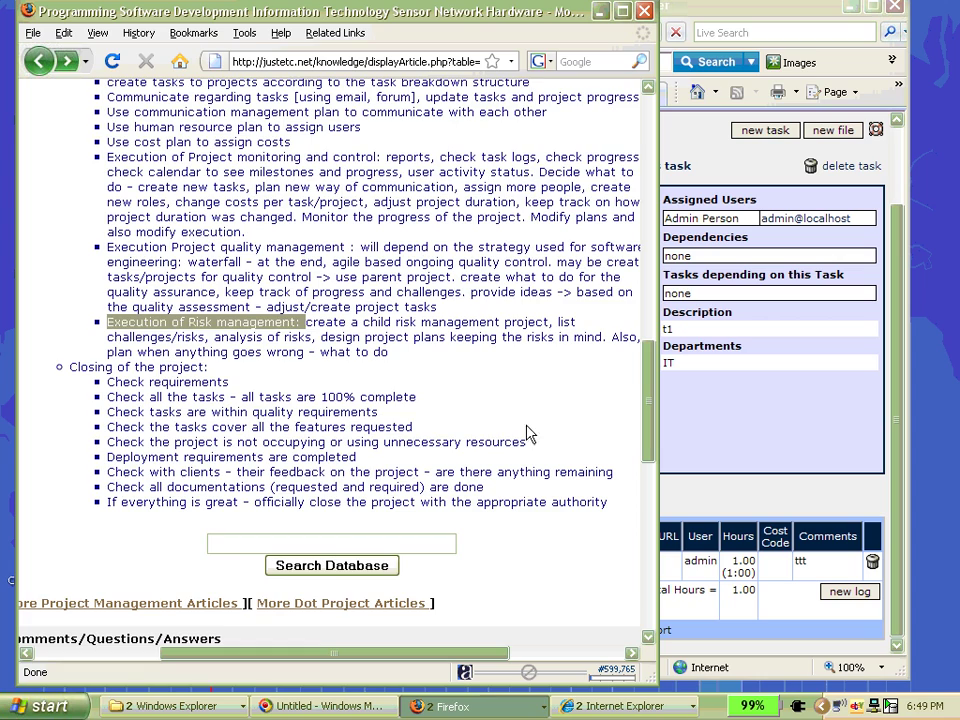
click(403, 322)
scroll(405, 325, up, 15)
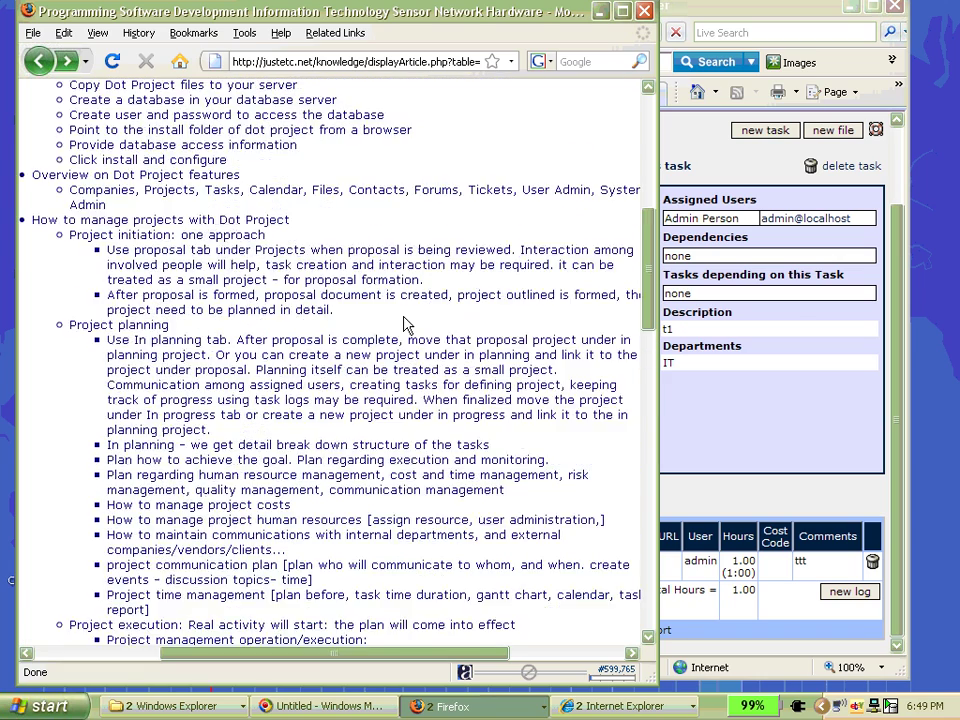
scroll(403, 322, down, 15)
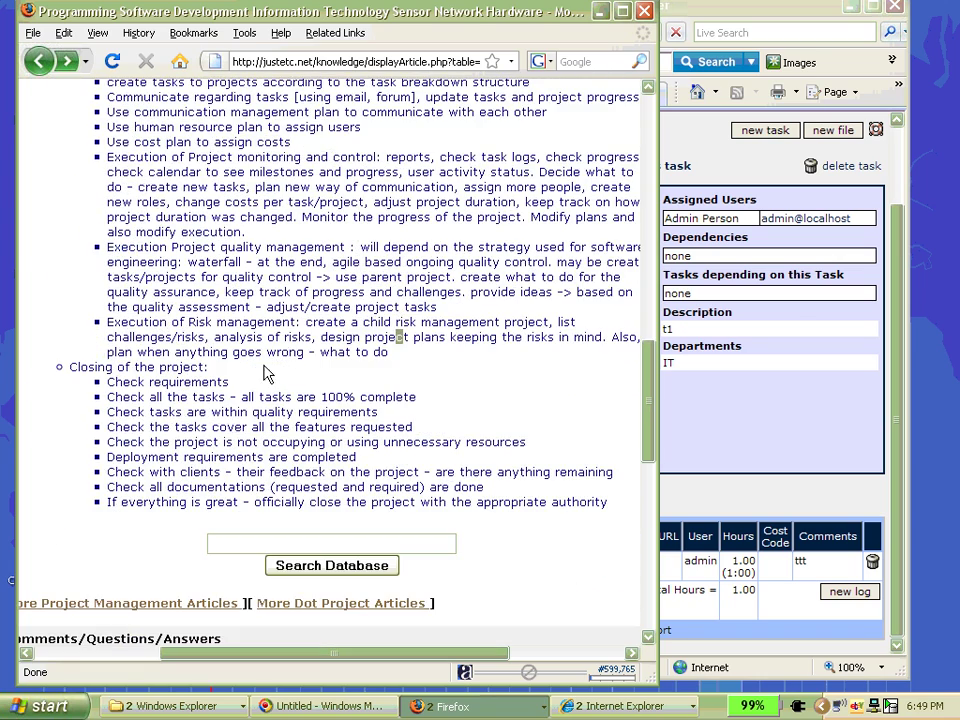
scroll(275, 352, down, 3)
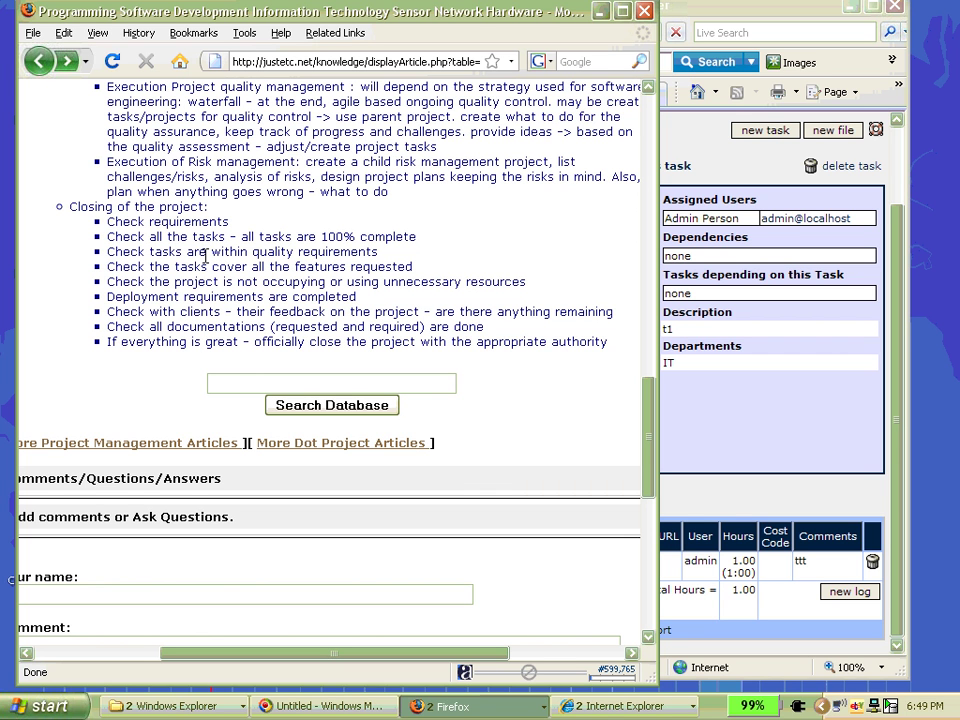
drag(104, 222, 245, 226)
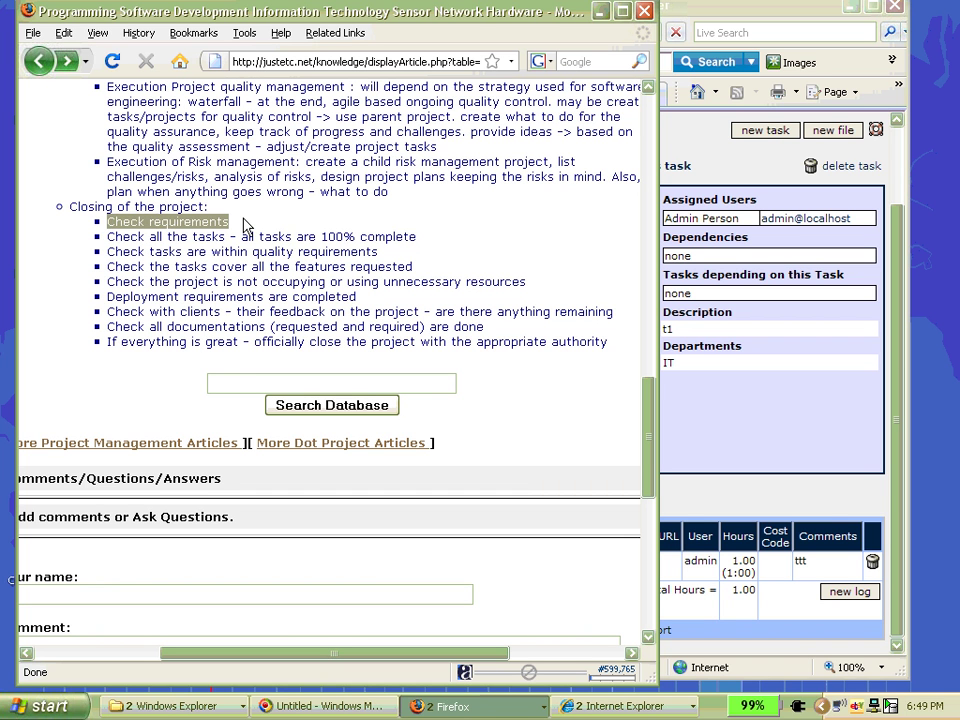
click(230, 241)
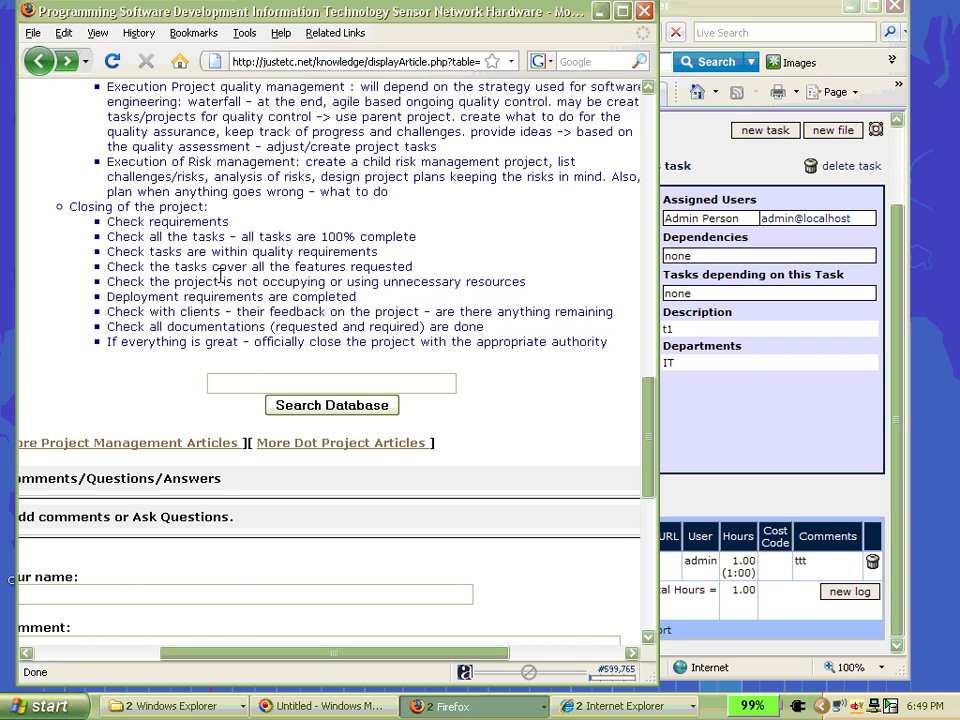
drag(107, 237, 450, 242)
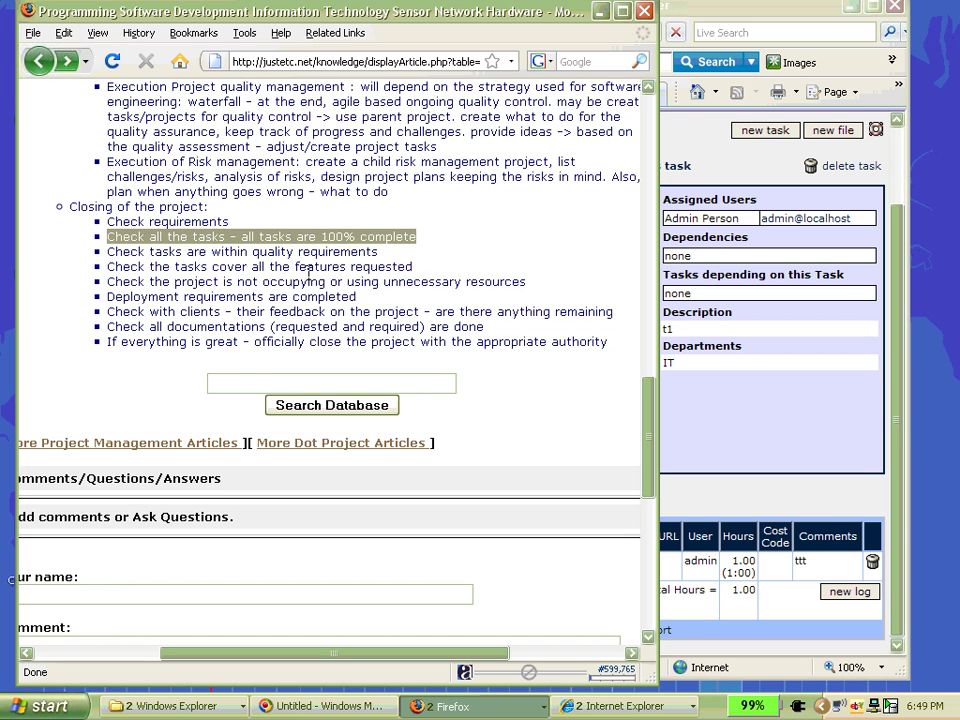
click(264, 252)
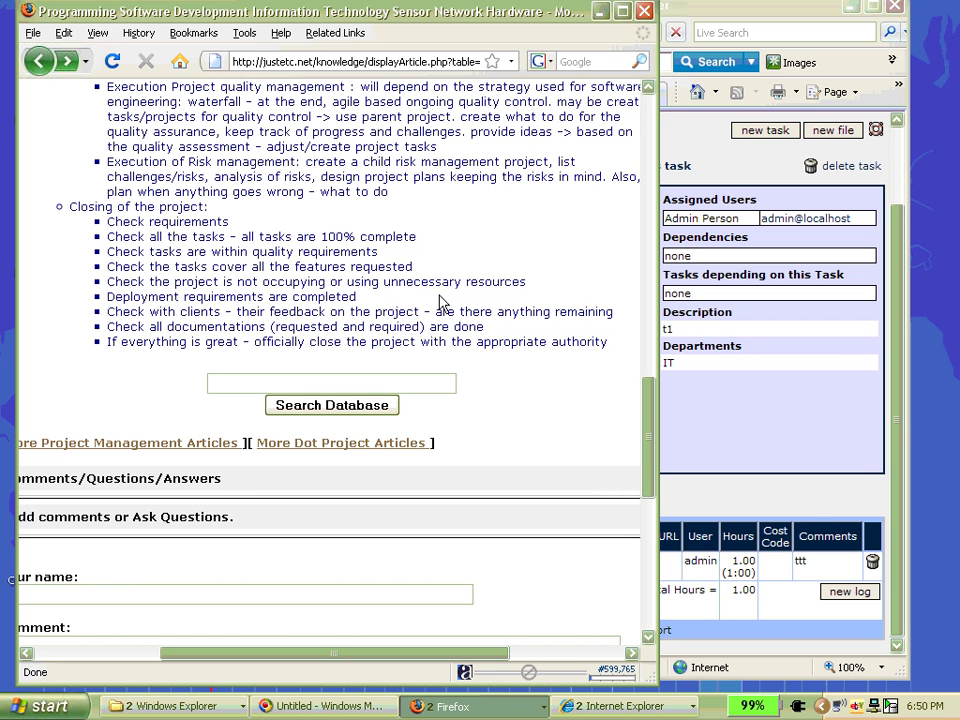
drag(121, 282, 357, 297)
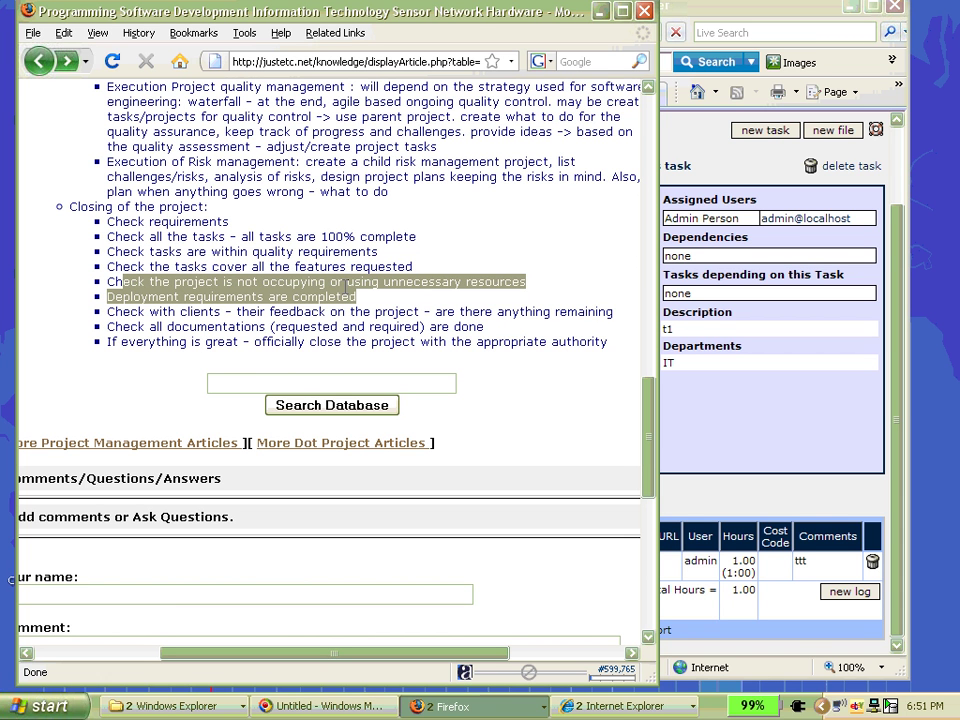
- Maximize the dotProject task view, then open User Admin listing the admin user
click(834, 439)
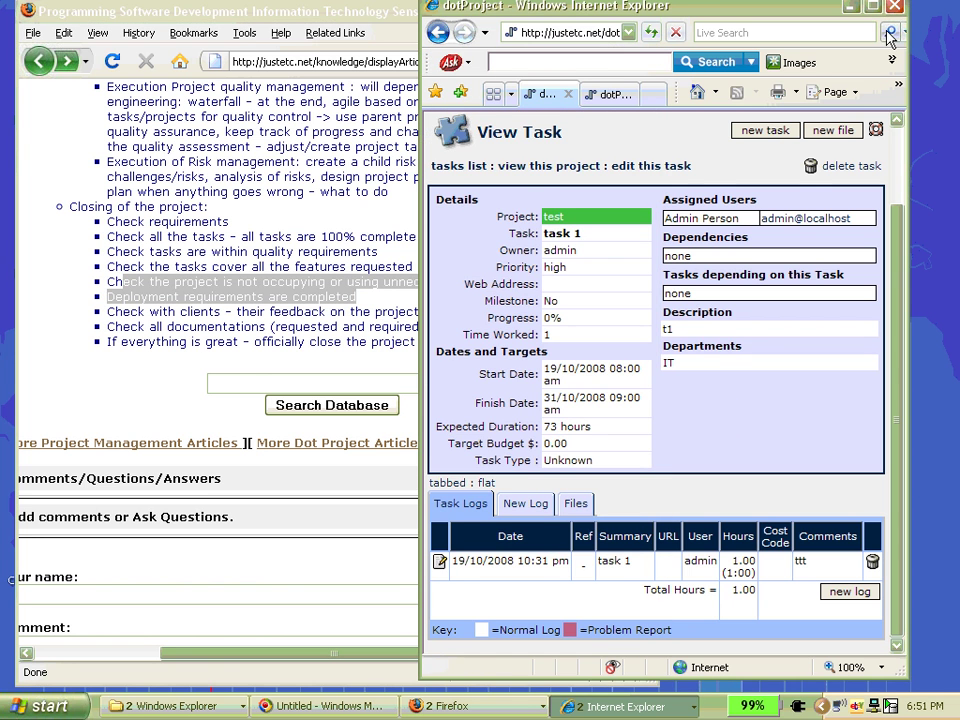
double_click(652, 5)
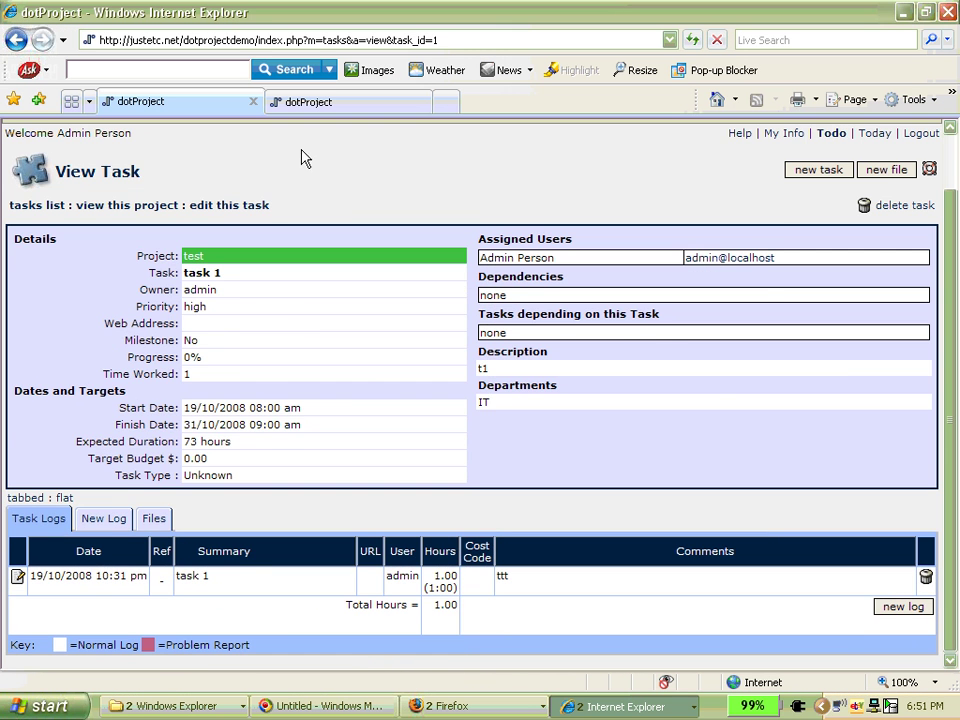
scroll(325, 185, up, 1)
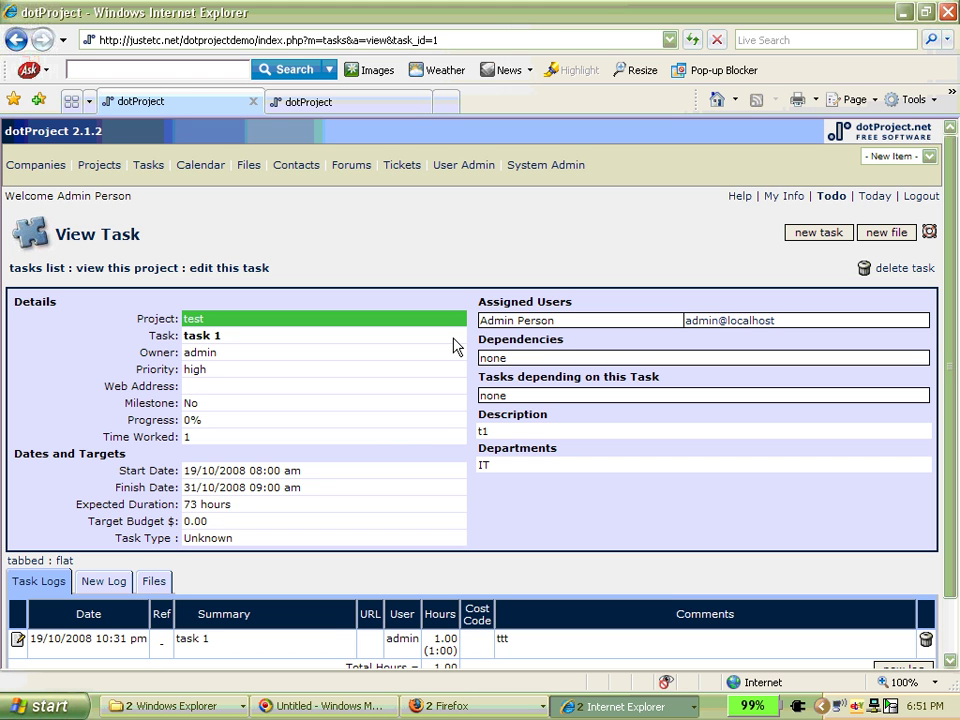
click(463, 166)
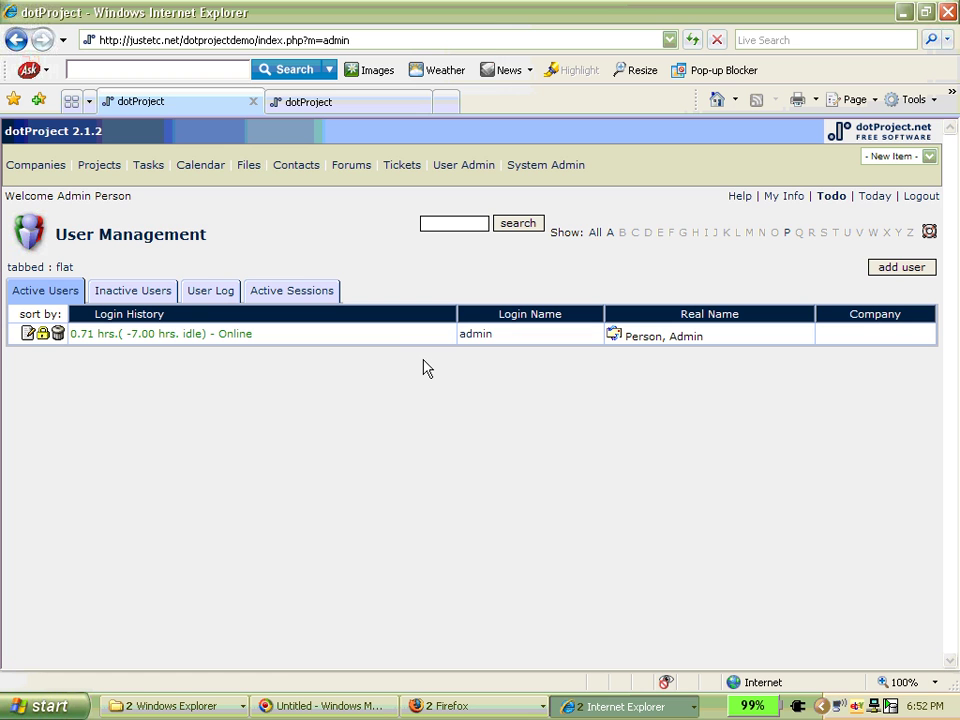
- Reload User Admin, then open Trouble Ticket Management with no open tickets
click(465, 167)
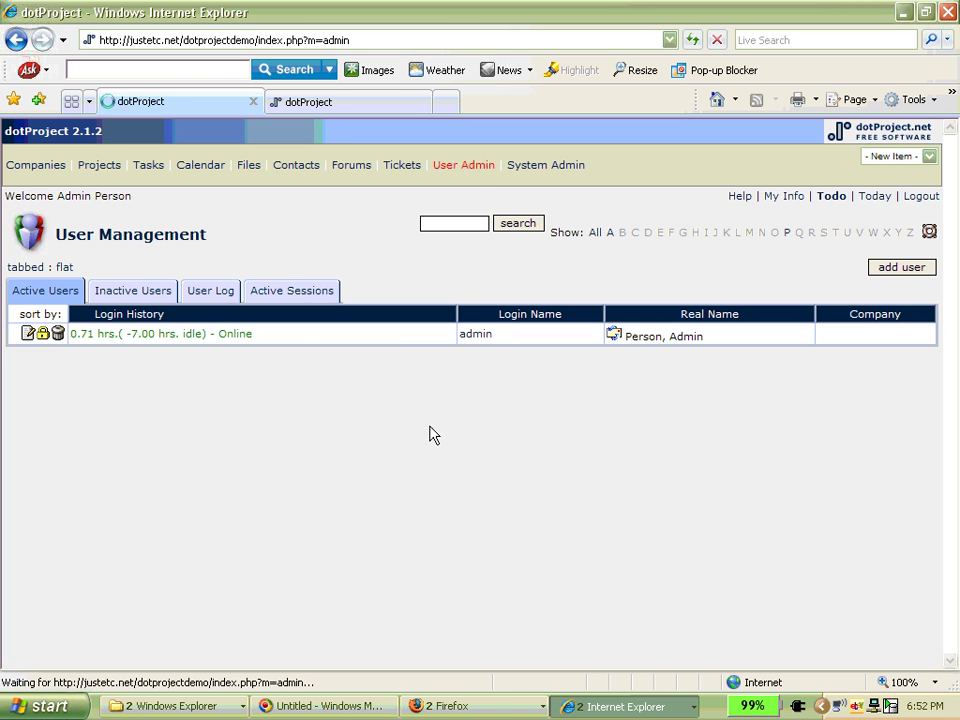
click(400, 166)
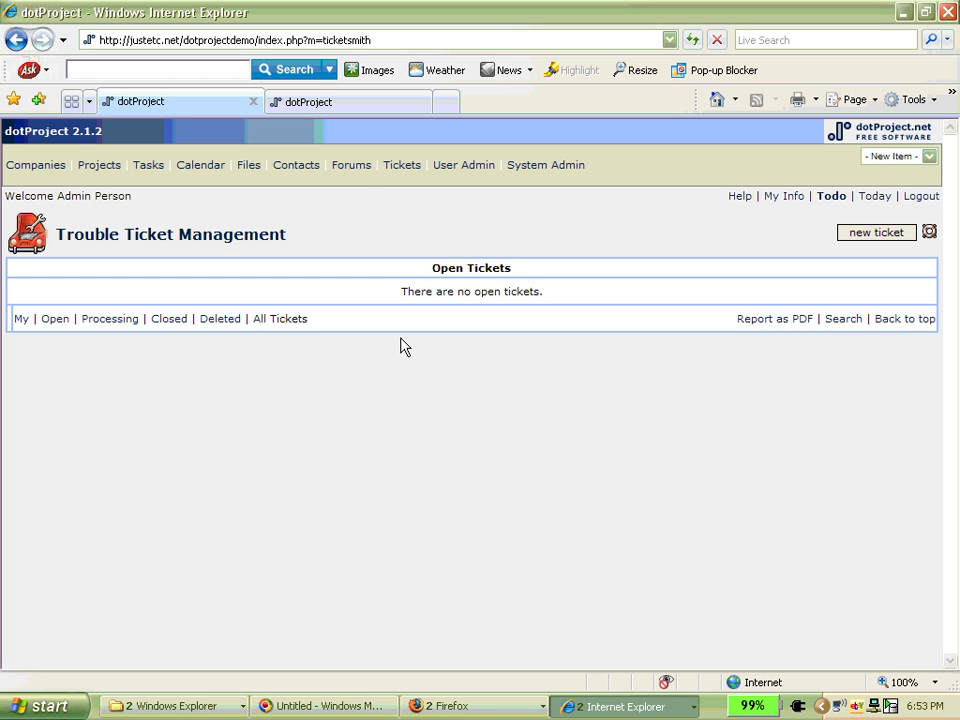
- Visit the Contacts, Files, Tasks and Companies pages in turn
click(306, 177)
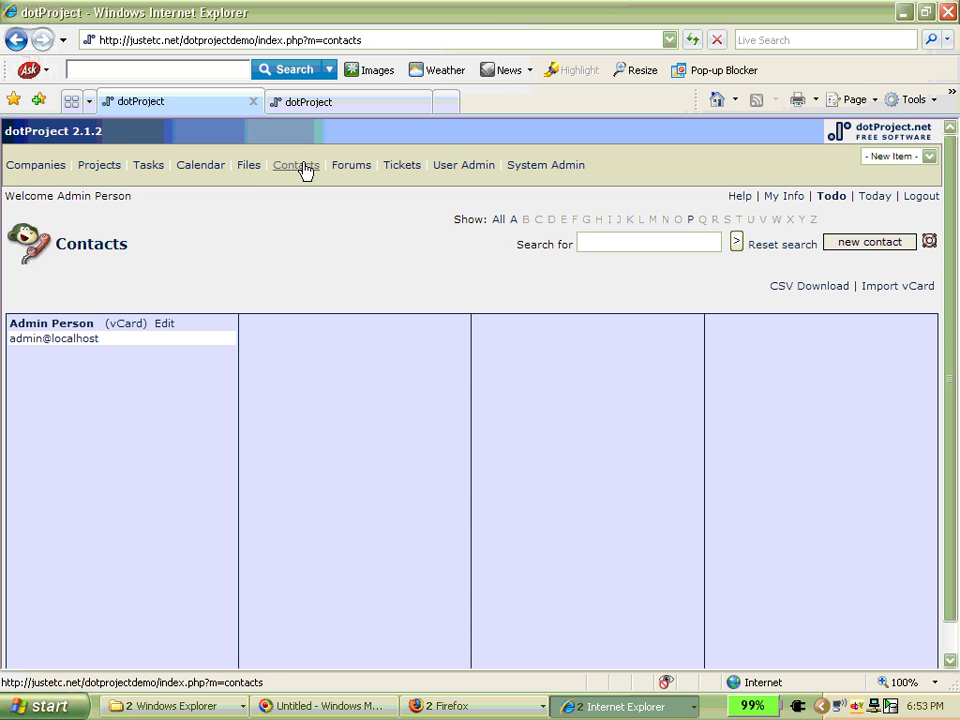
click(253, 166)
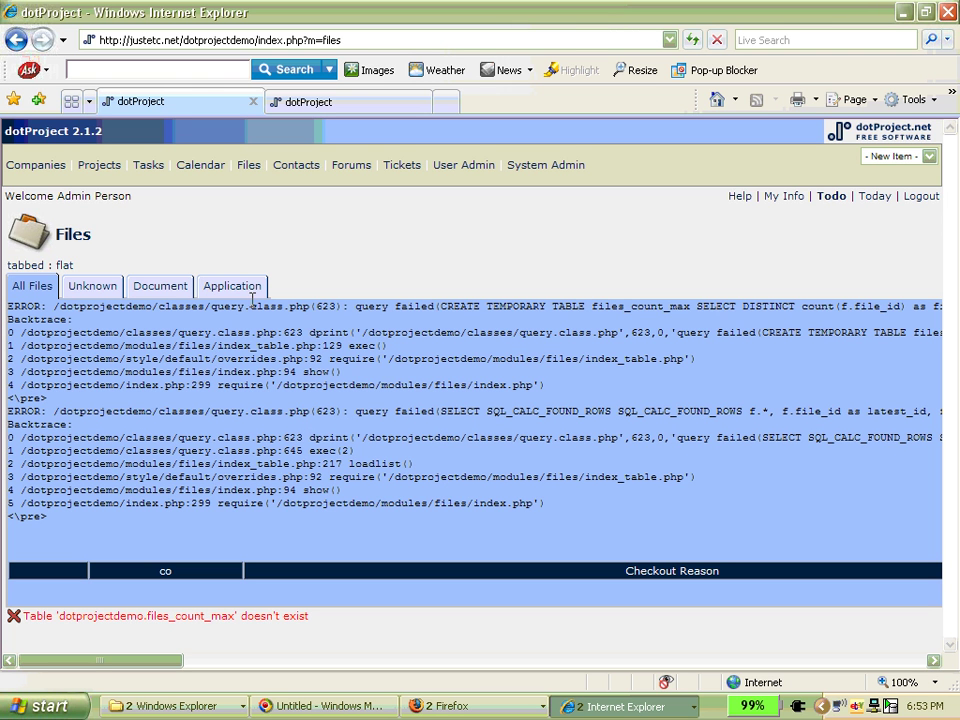
click(148, 166)
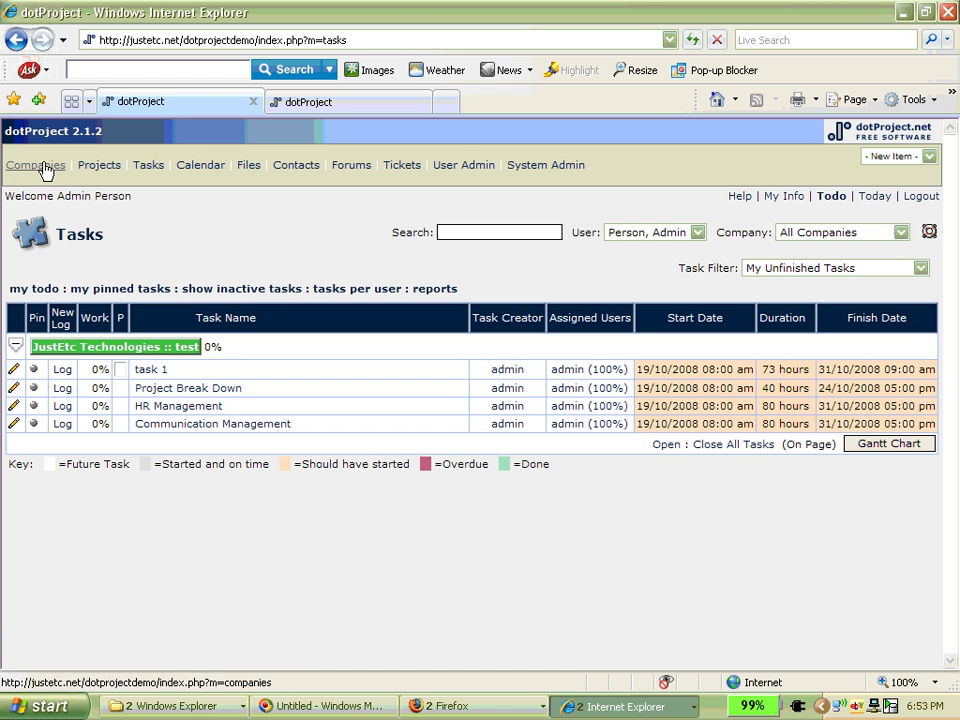
click(45, 166)
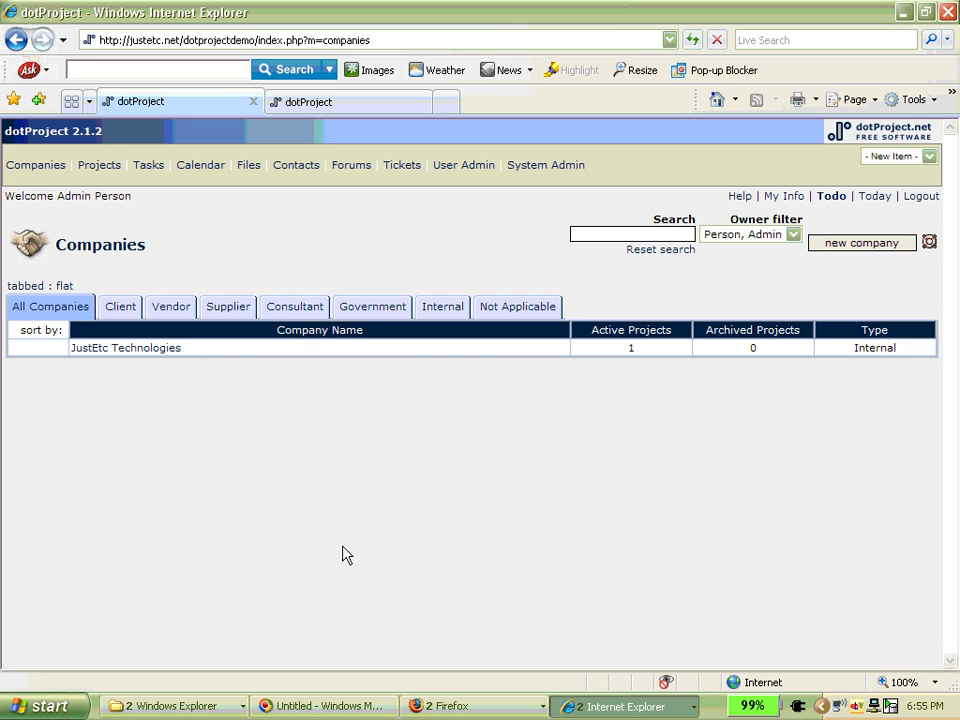
- Go from the All Companies list to the System Administration page
click(547, 166)
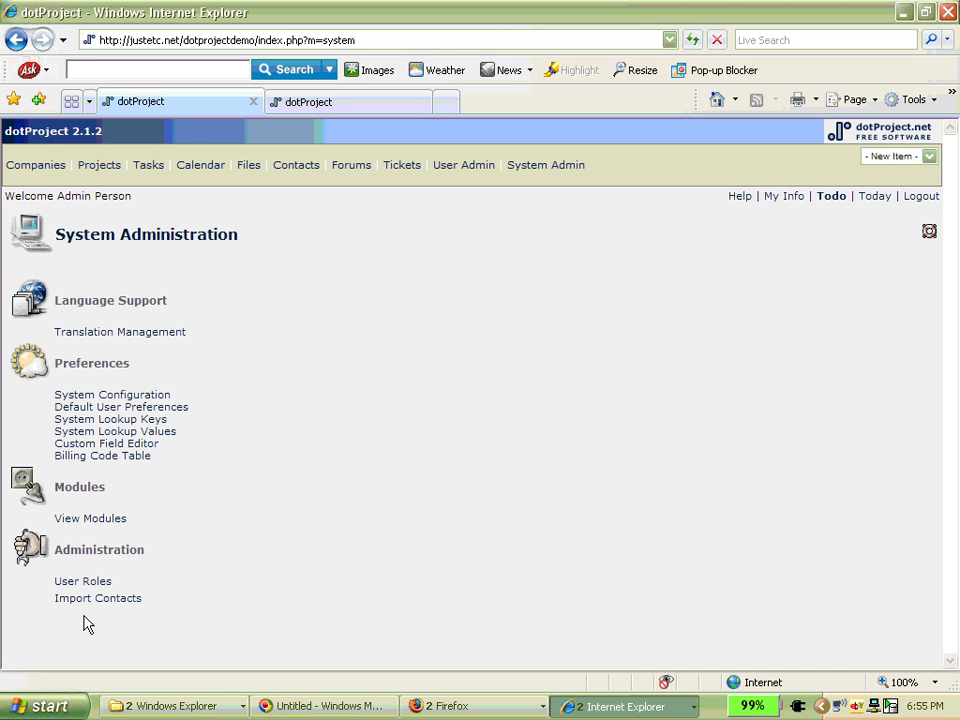
- Open View Modules to list the 12 active modules plus resources, history, smartsearch and links
click(118, 519)
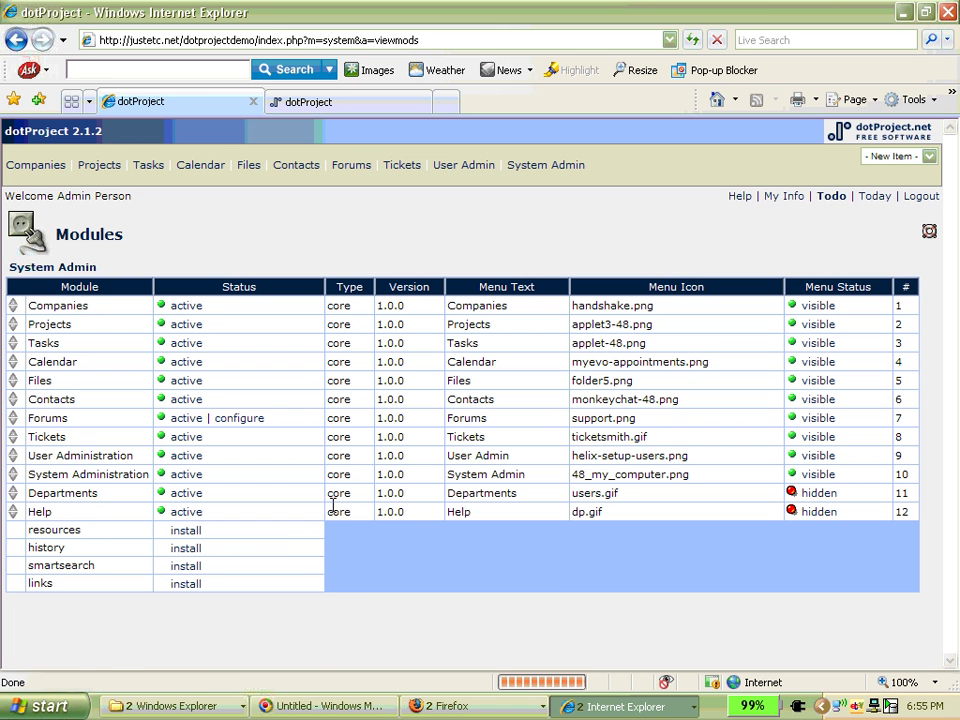